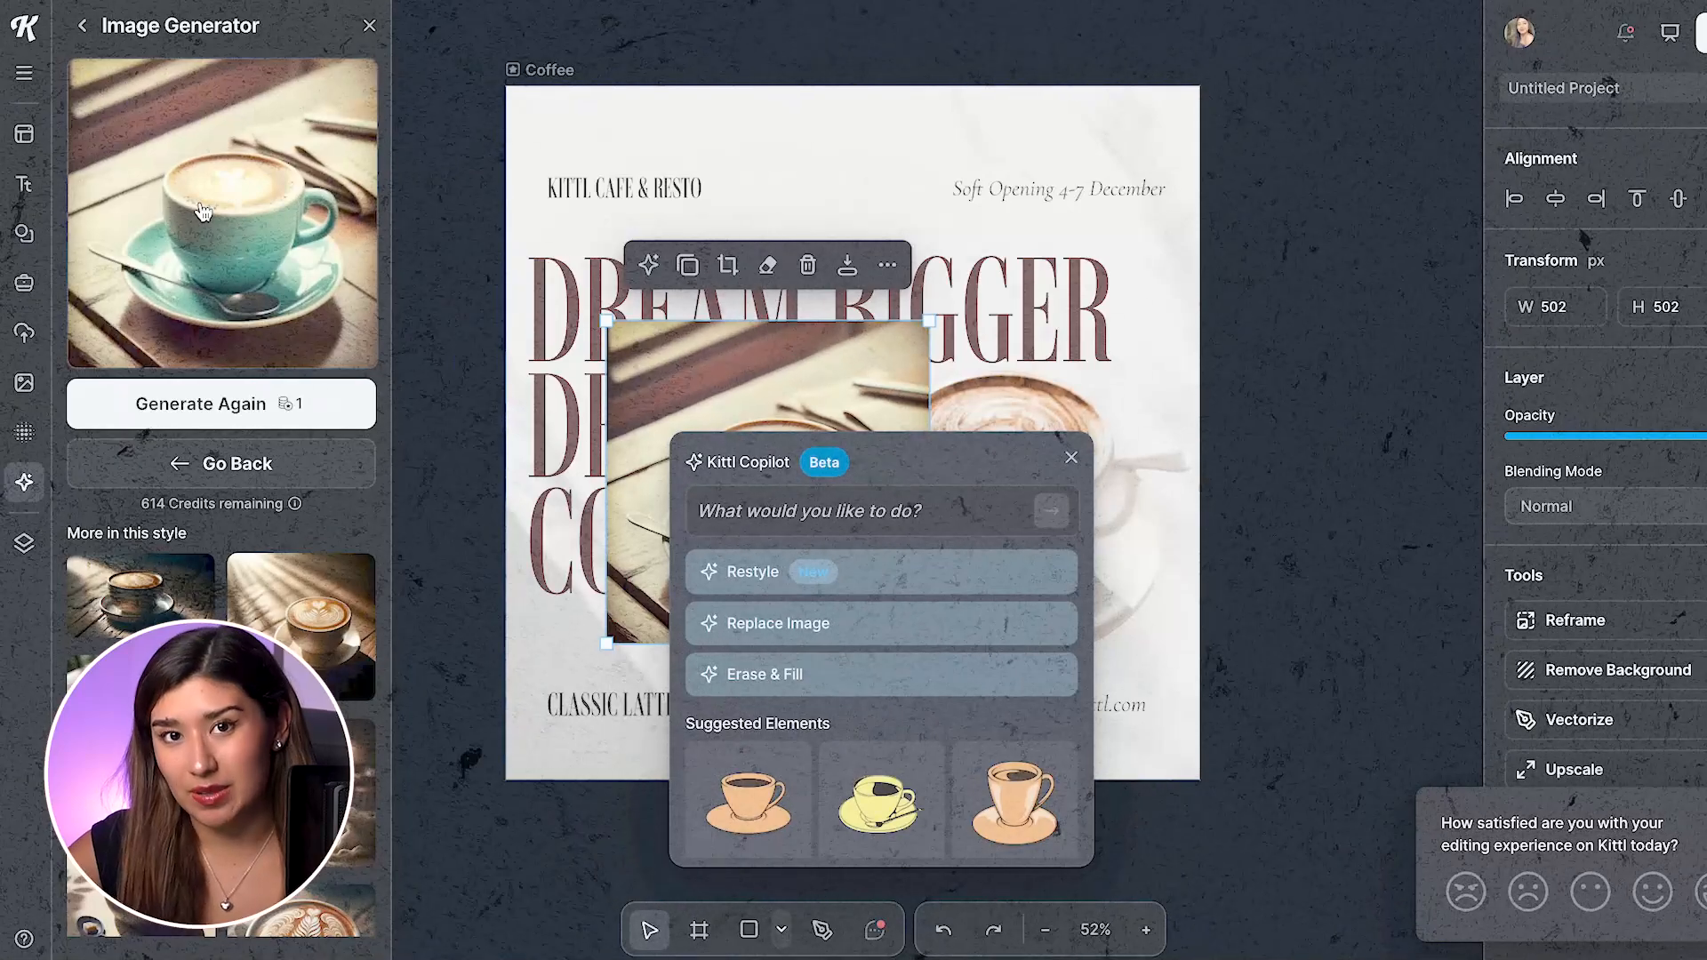
pyautogui.click(236, 406)
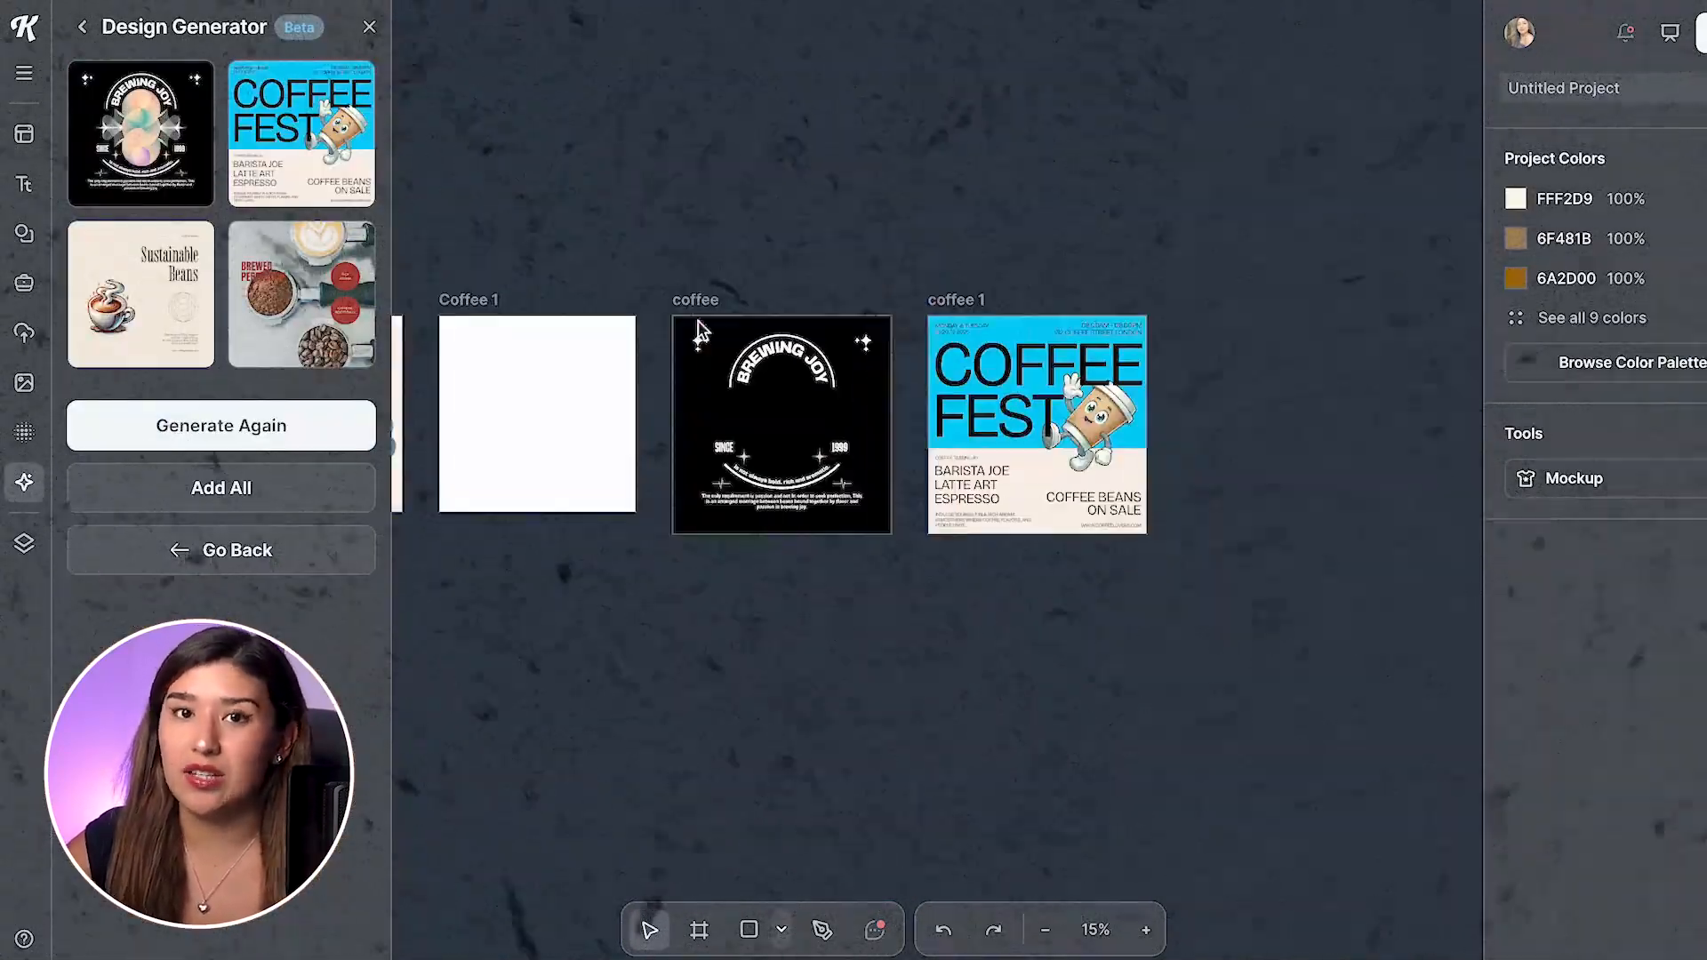
pyautogui.click(692, 330)
pyautogui.moveTo(780, 373); pyautogui.dragTo(781, 417)
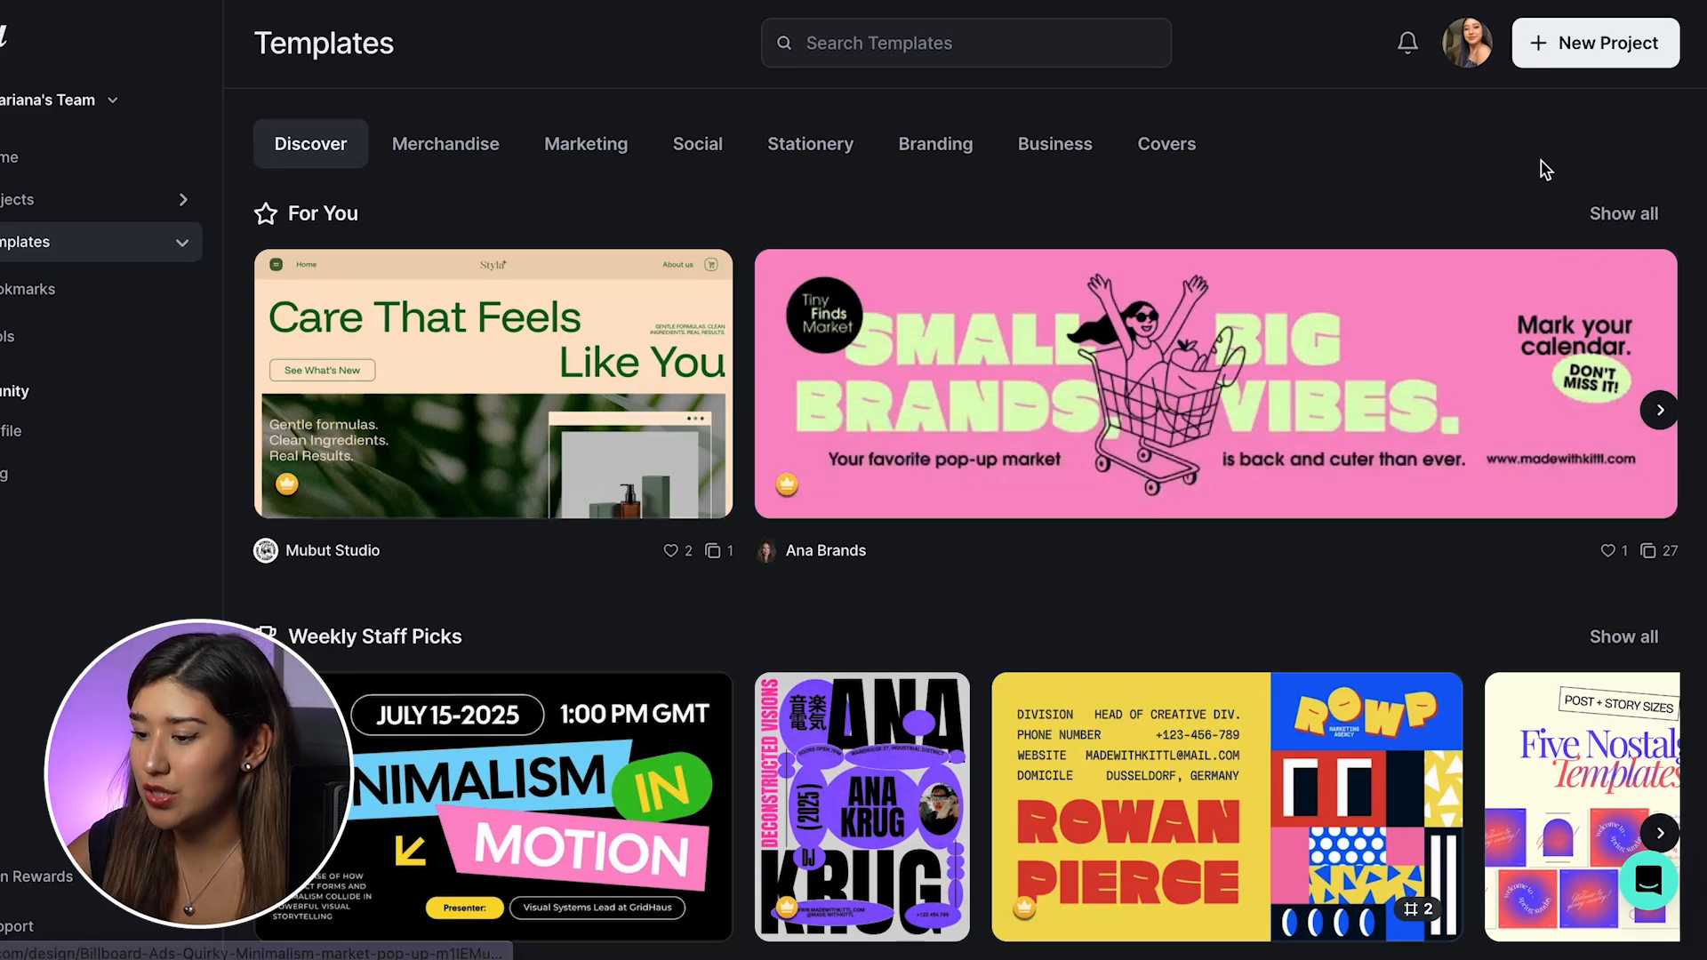
# Step: Create a new project with the Instagram Post (Square) artboard, 1080 × 1080 px, from the social sizes
pyautogui.click(1566, 42)
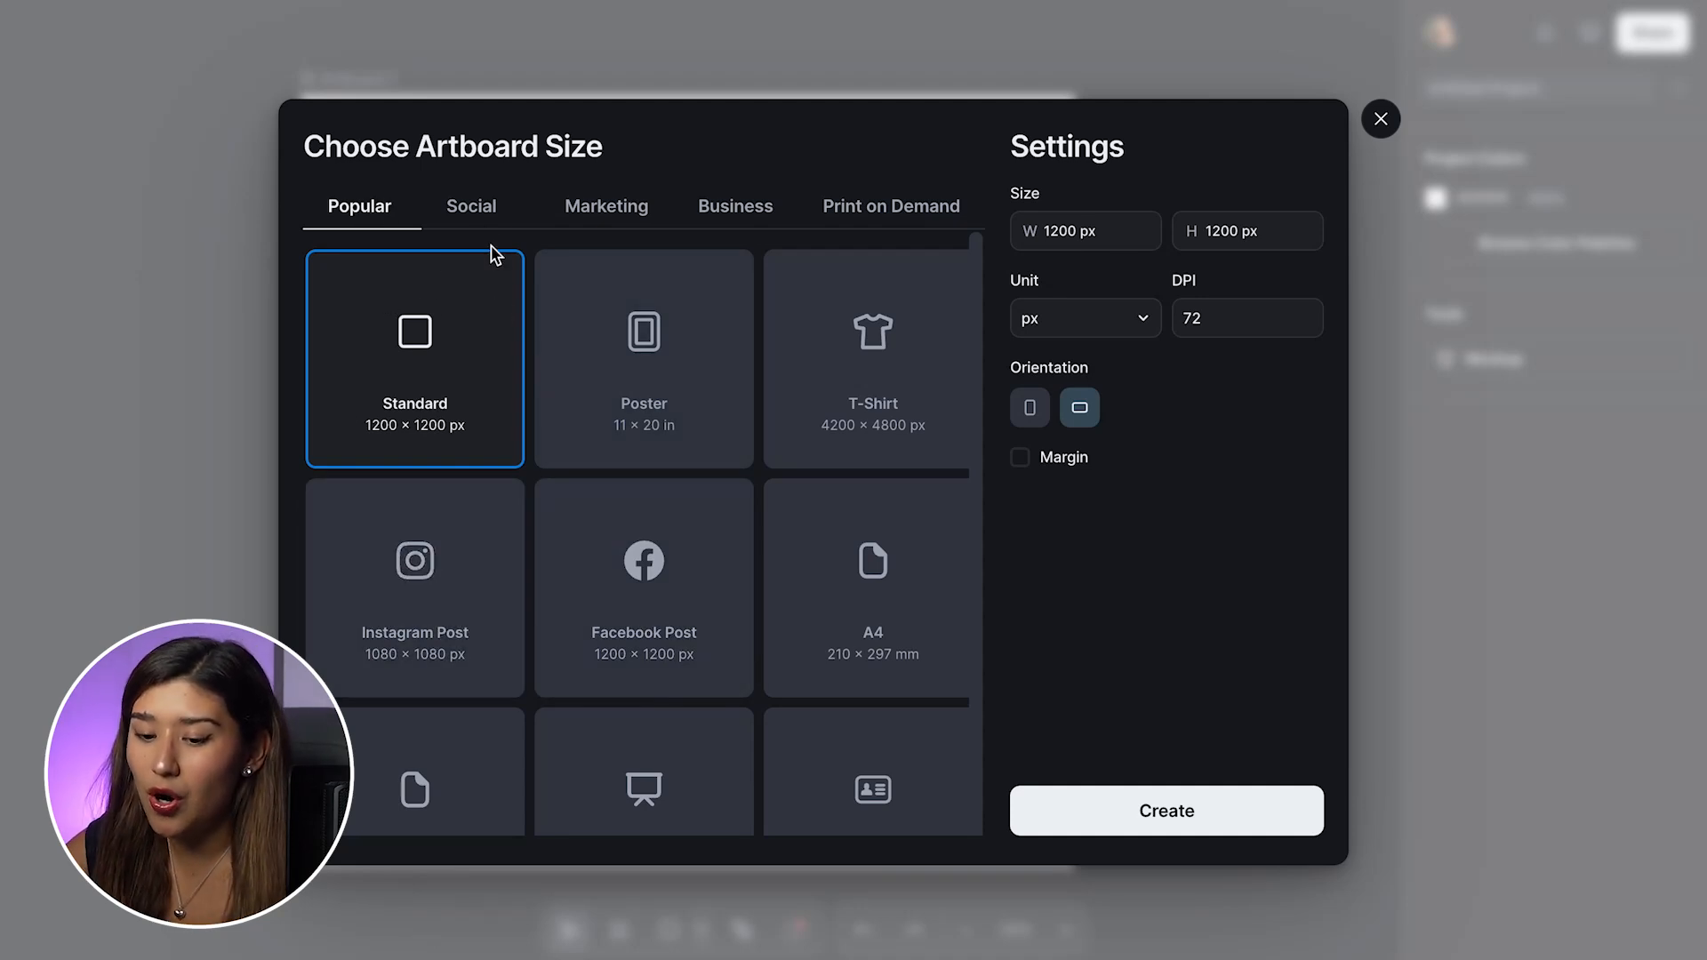
pyautogui.click(491, 217)
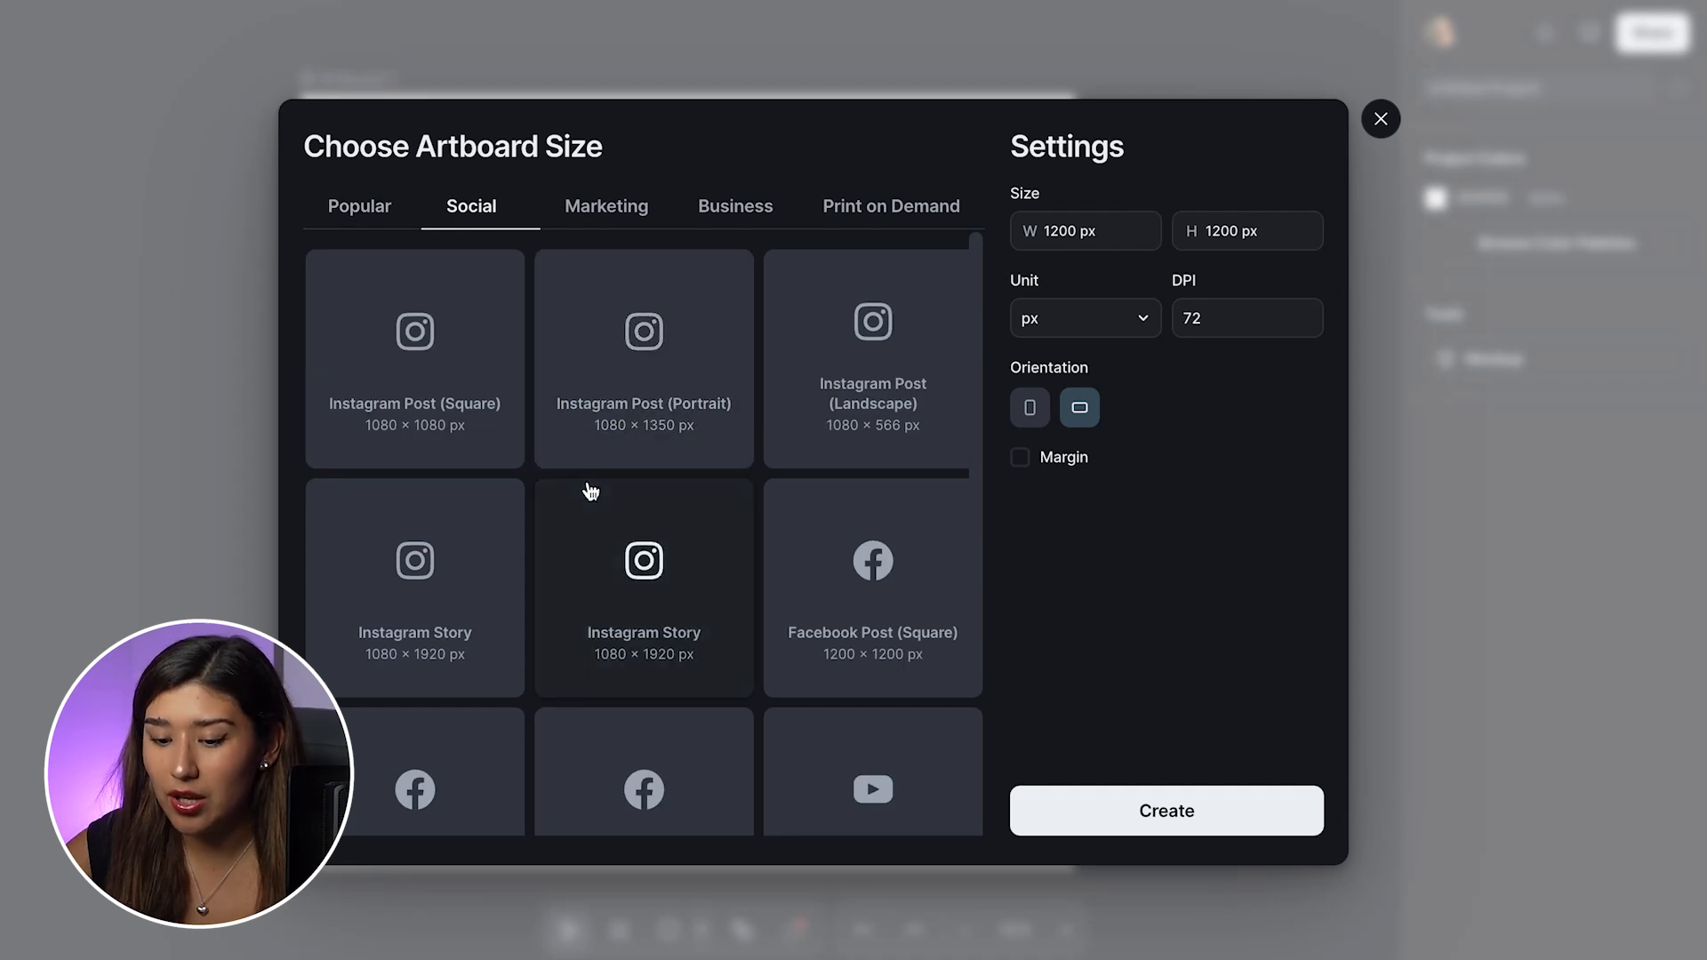
pyautogui.scroll(-1, 595, 553)
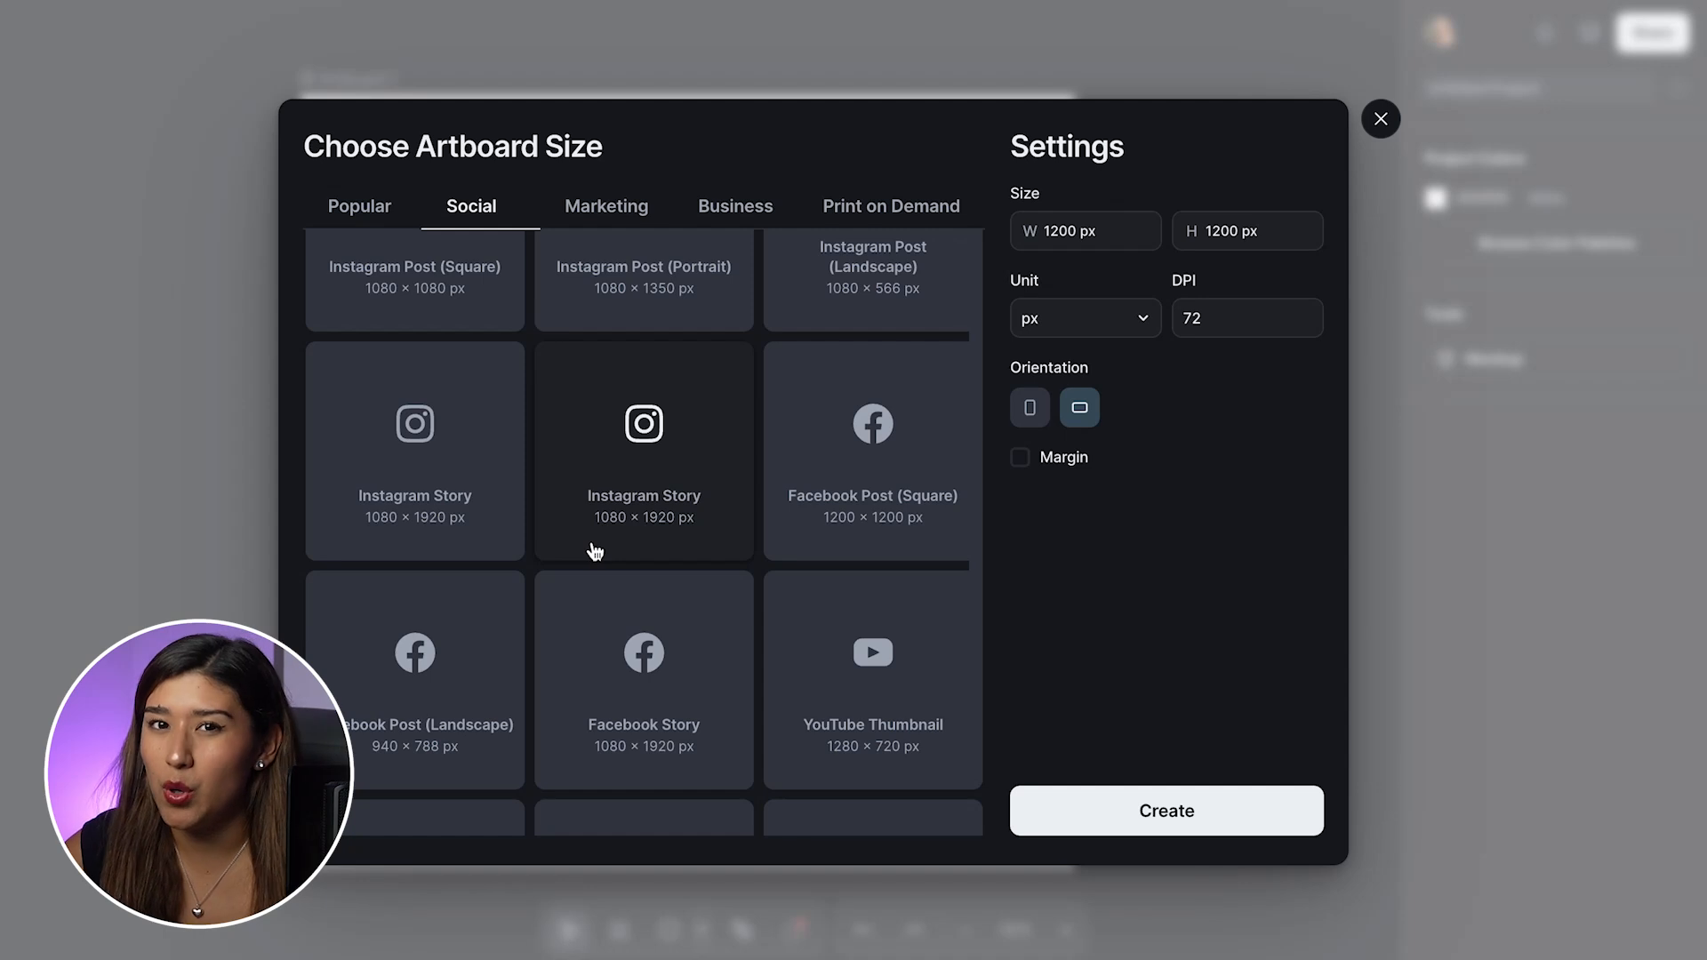
pyautogui.scroll(1, 595, 553)
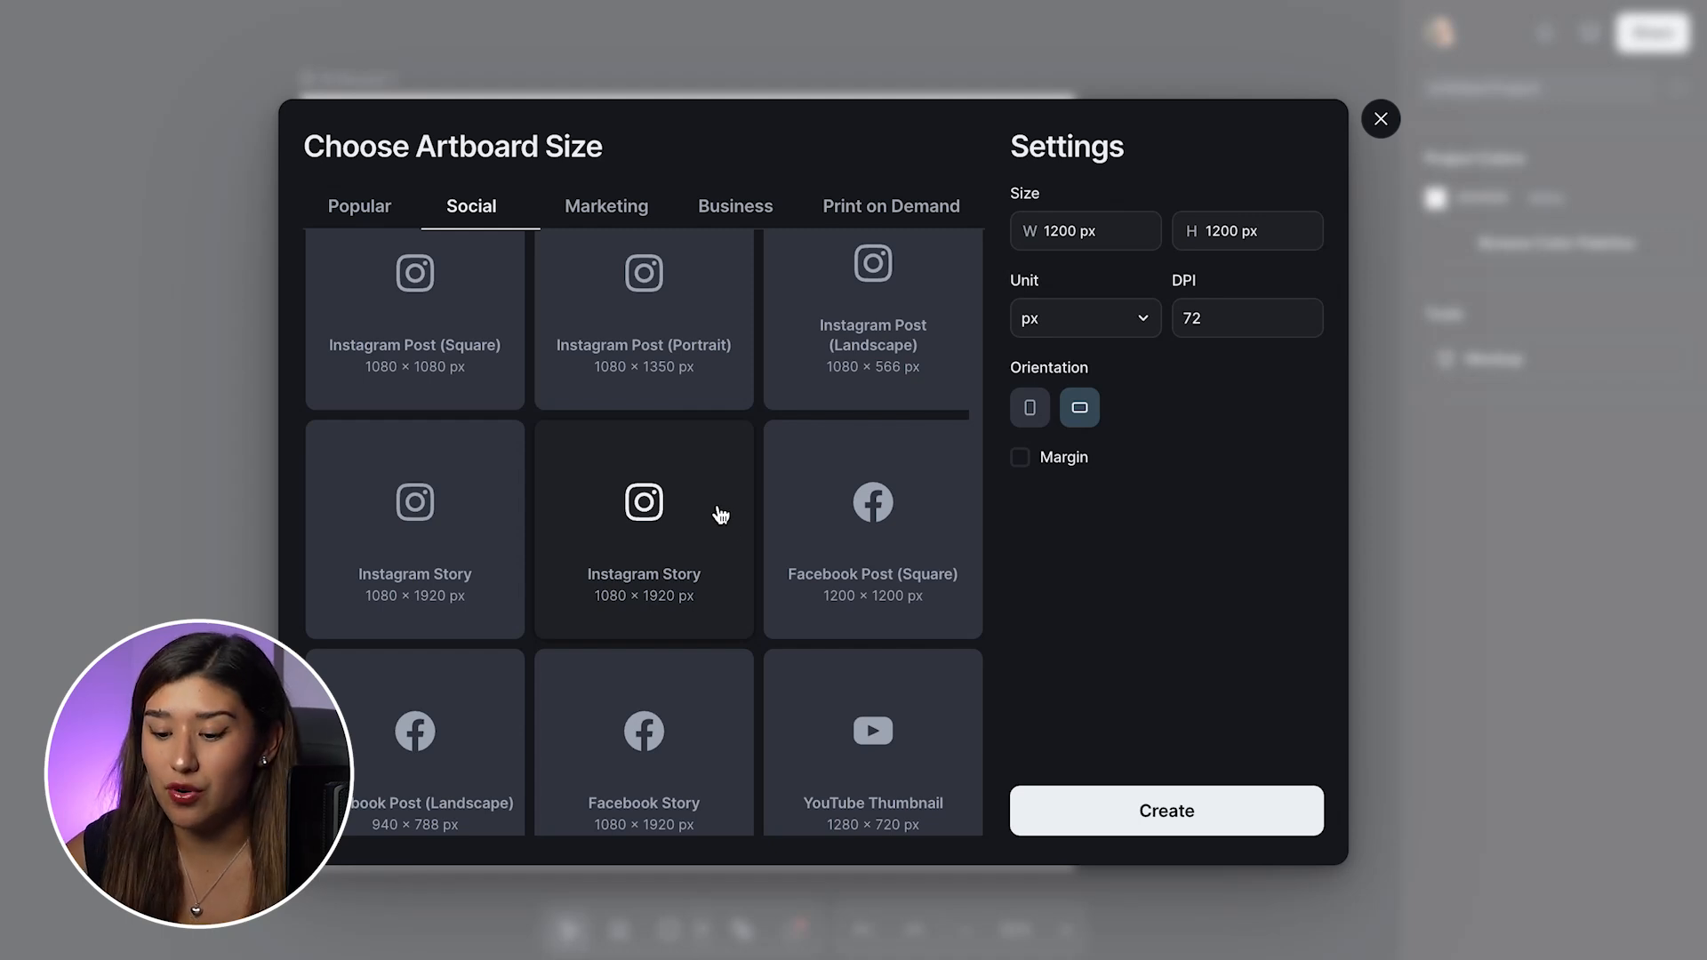
pyautogui.scroll(-6, 743, 633)
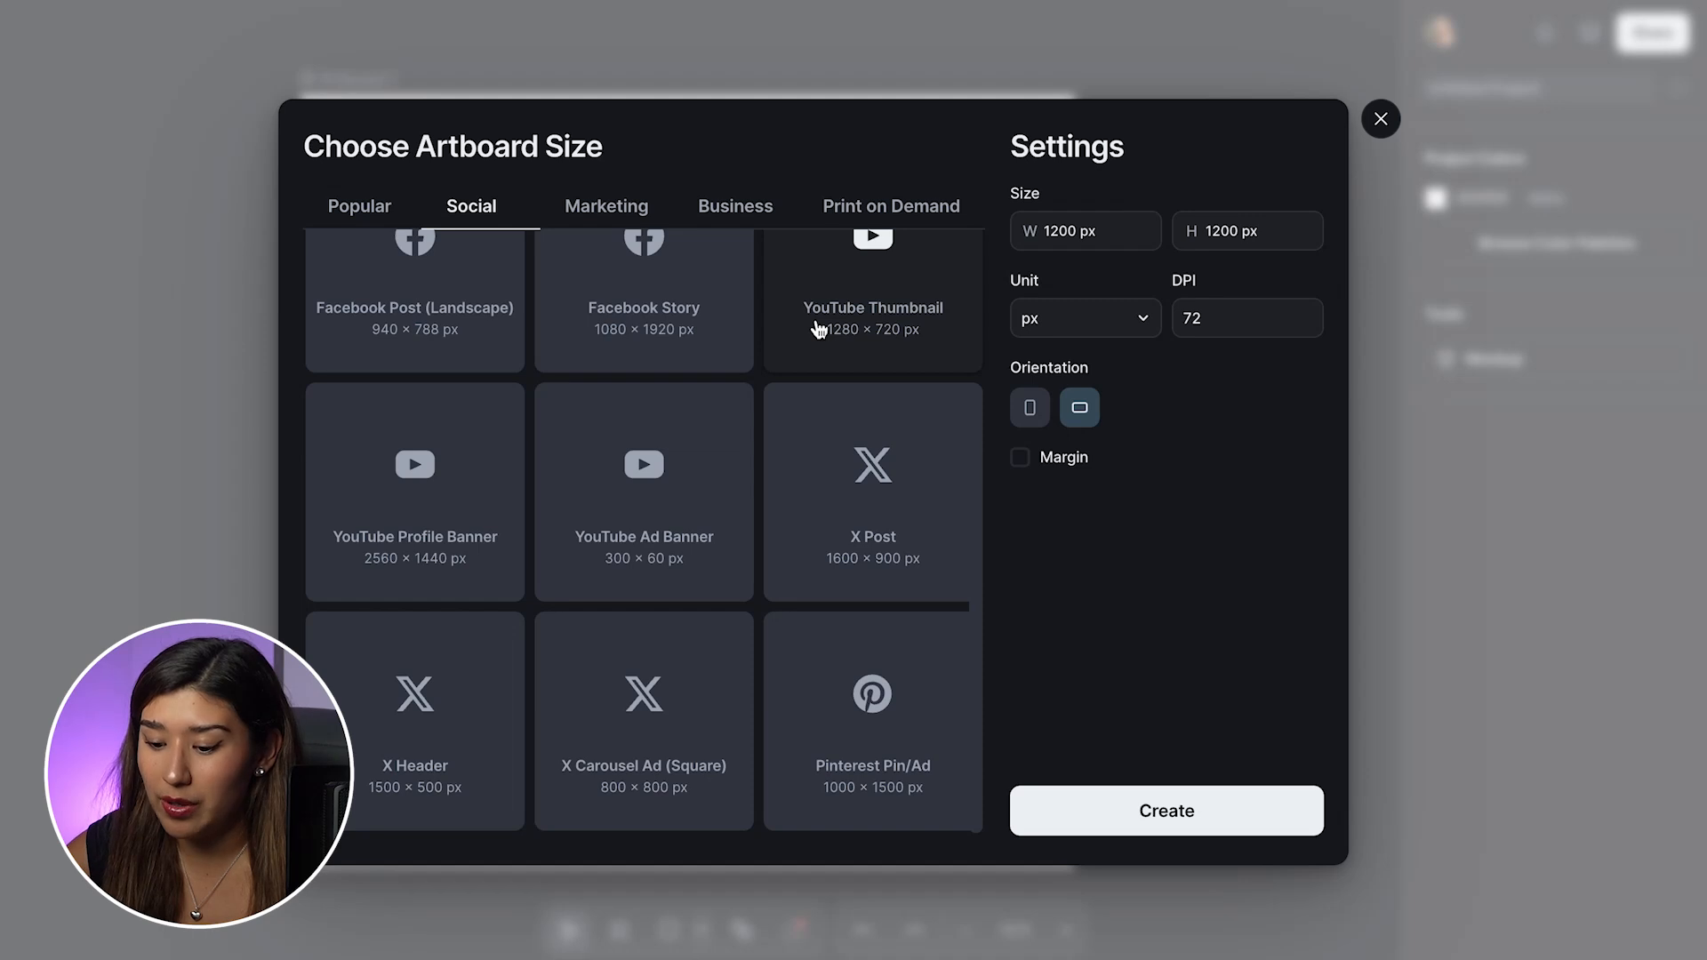
pyautogui.scroll(6, 819, 329)
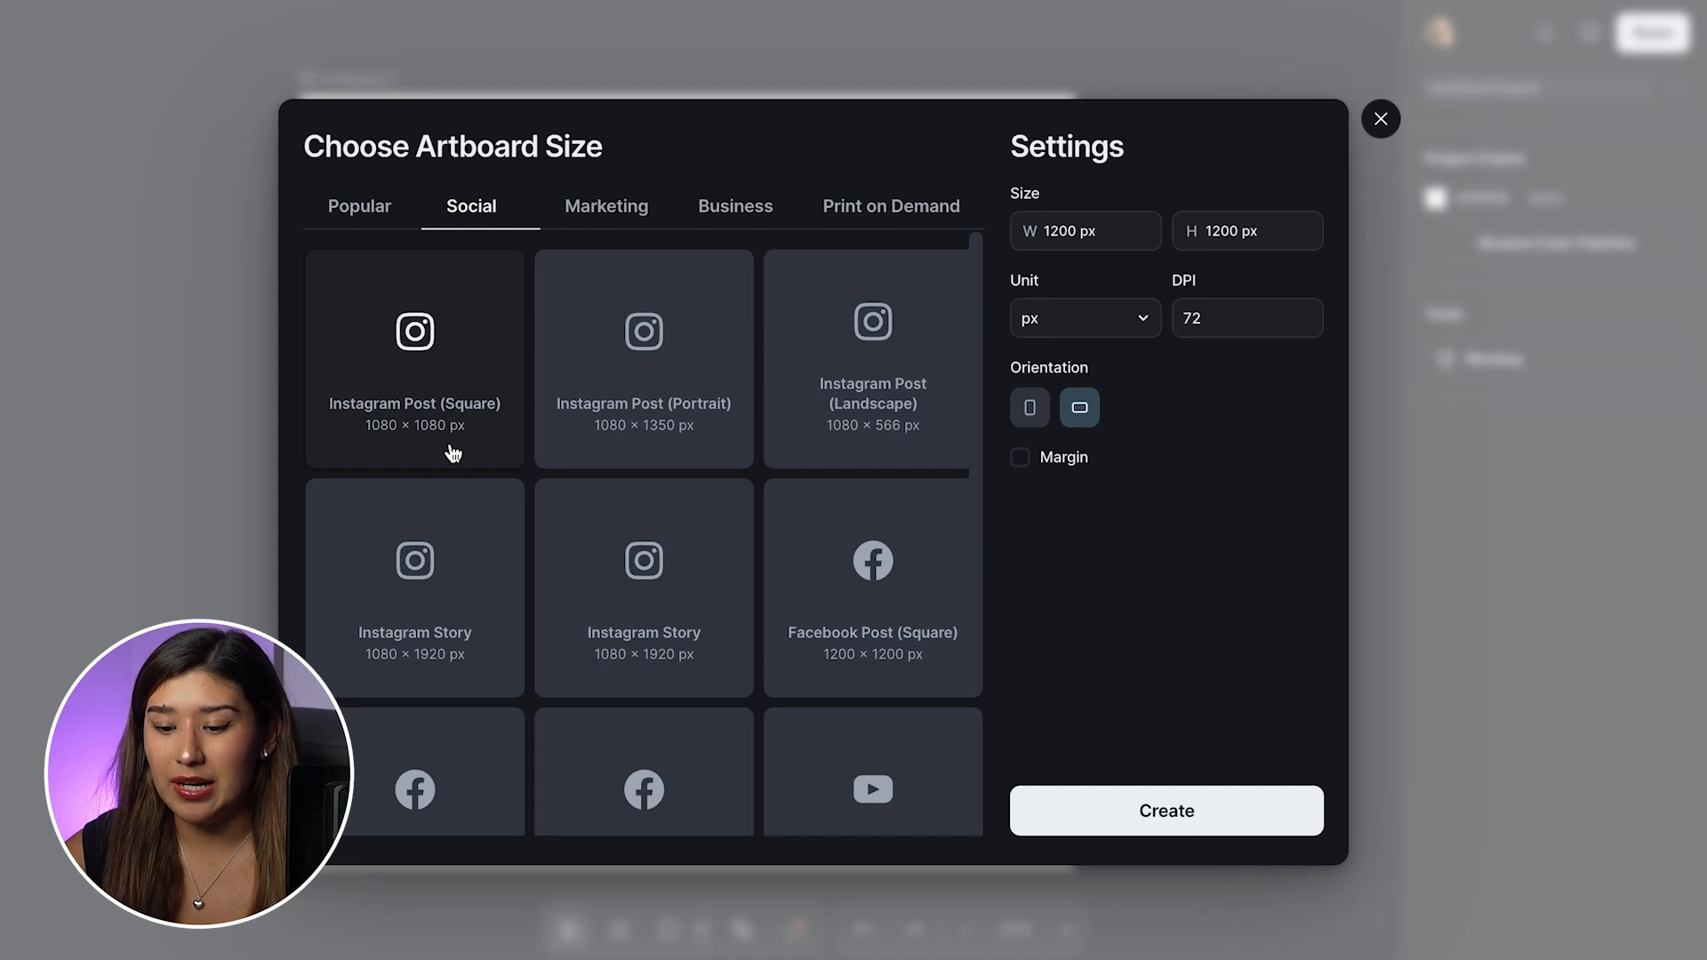
pyautogui.click(447, 367)
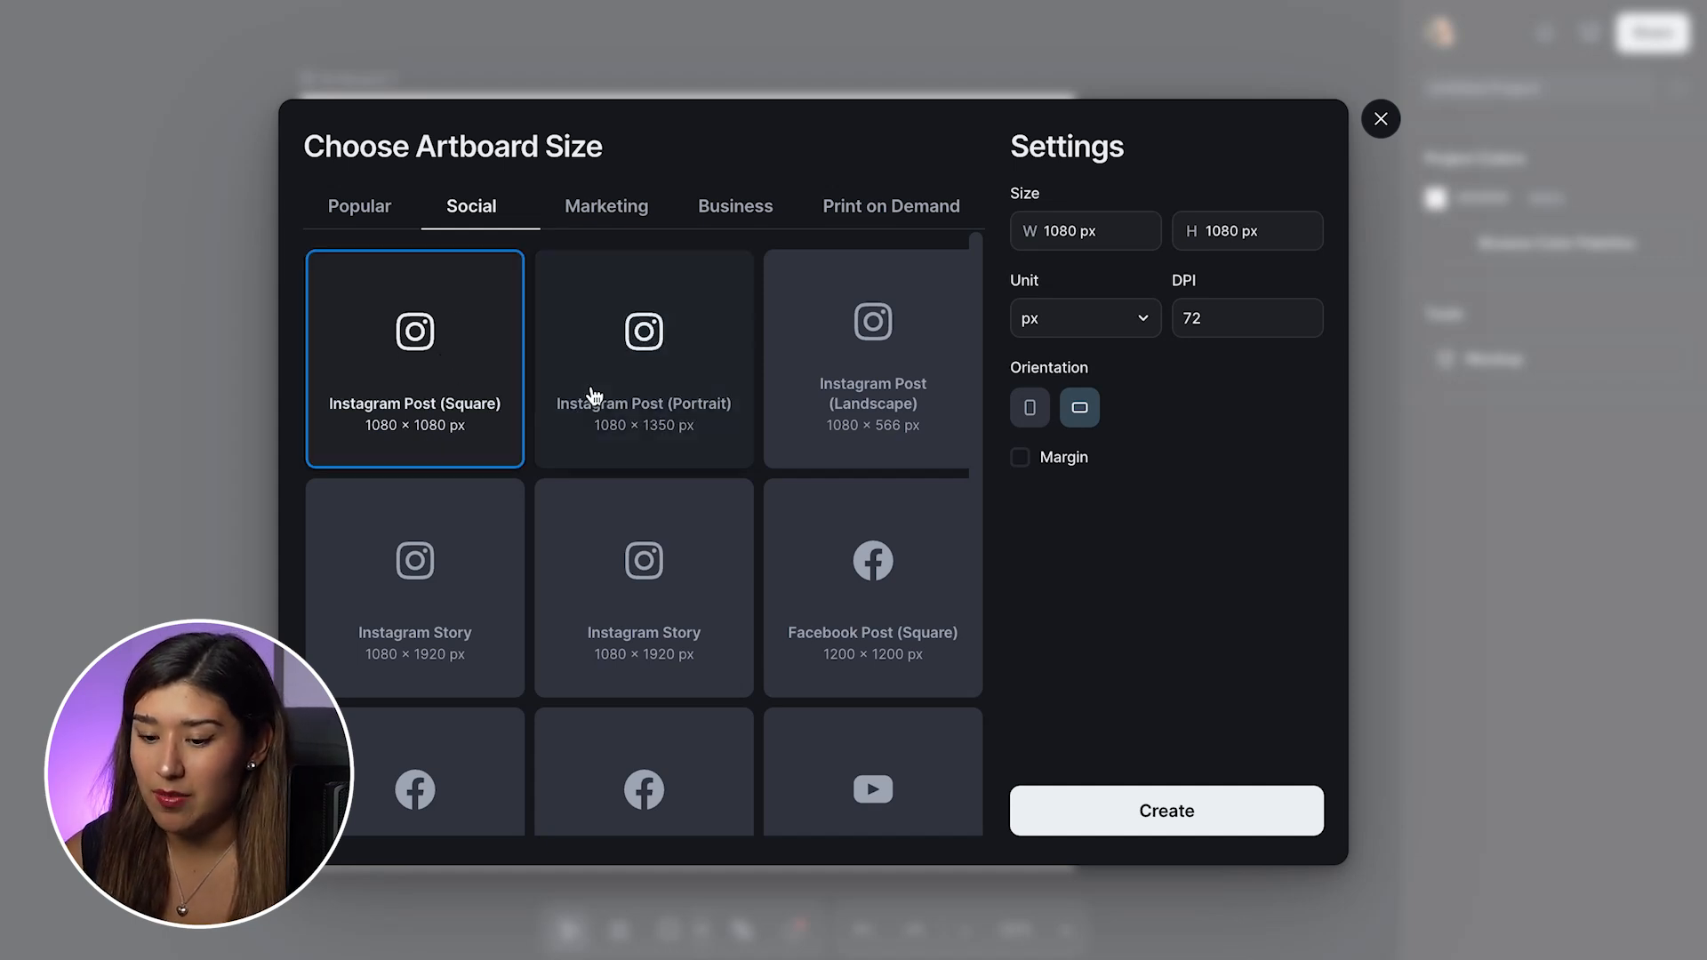
pyautogui.click(1126, 812)
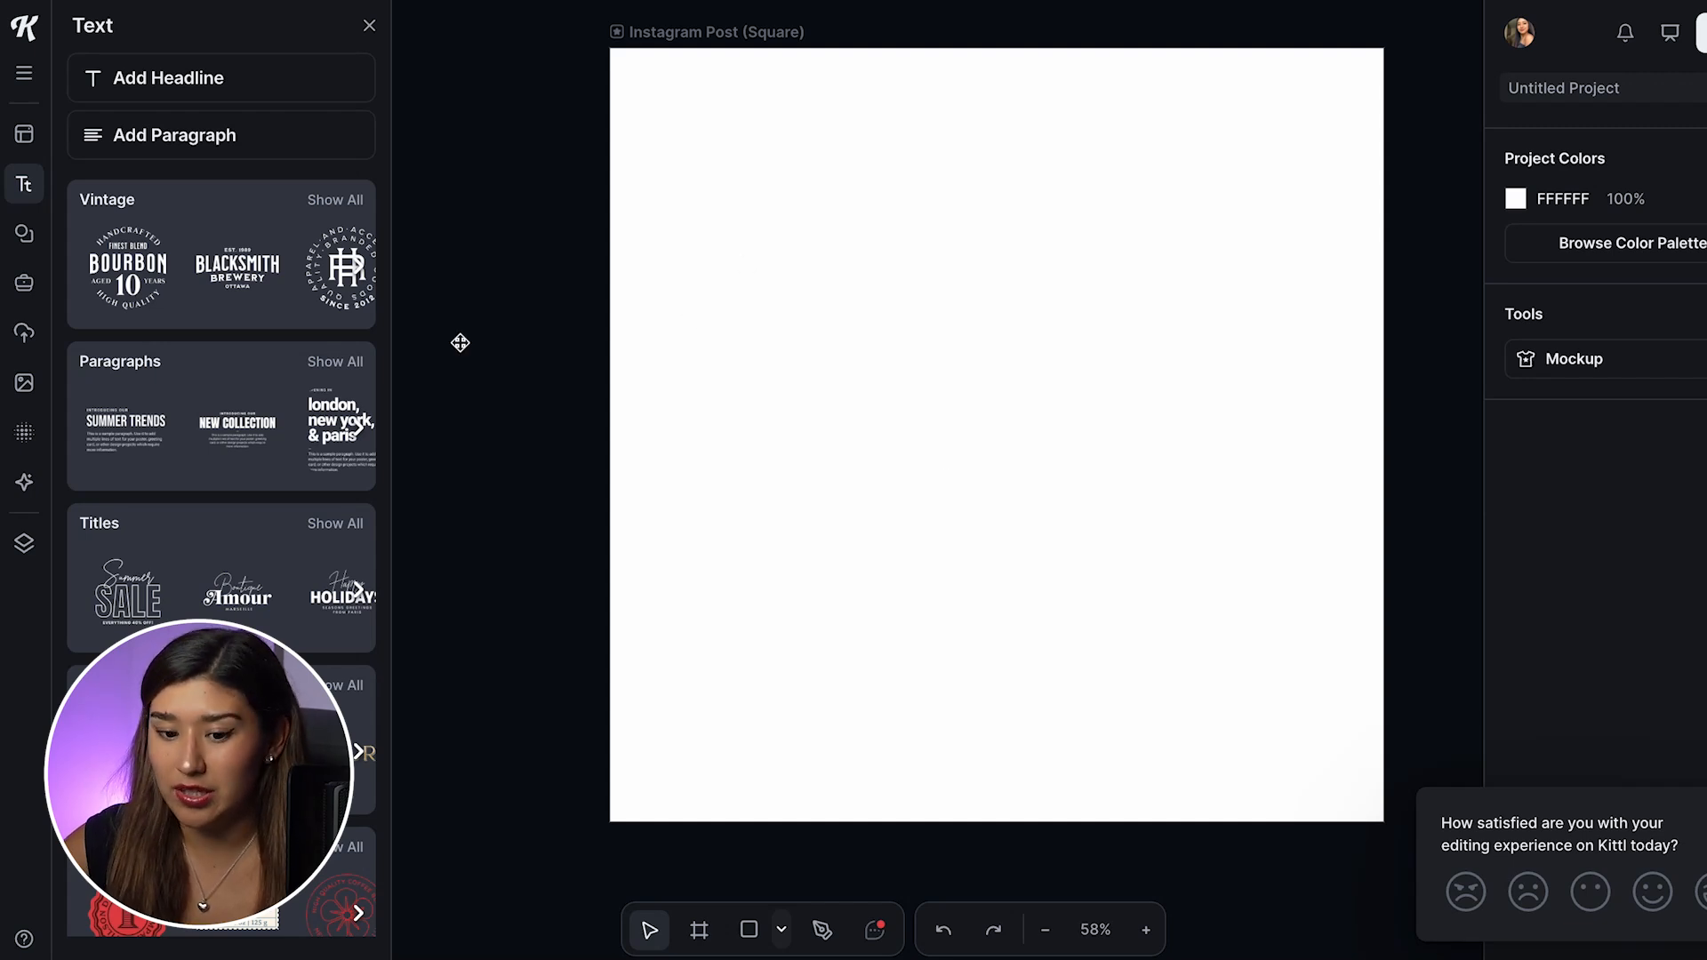
# Step: Browse the design templates, comparing the marketing and social media categories
pyautogui.click(26, 140)
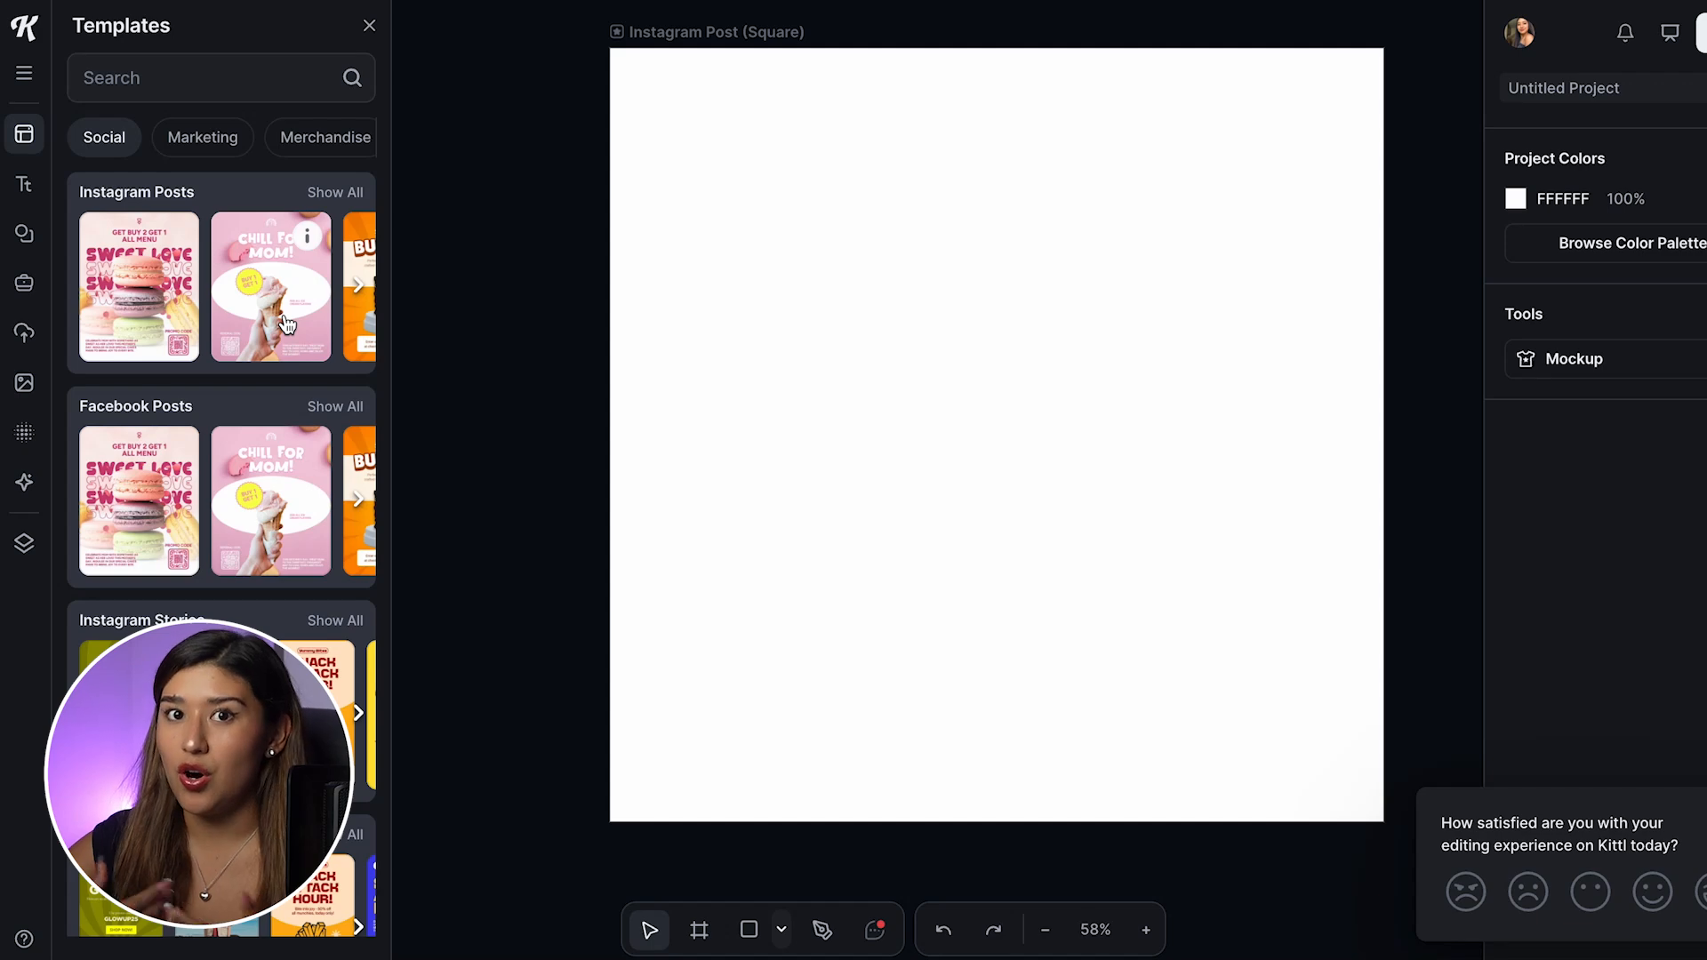
pyautogui.click(212, 147)
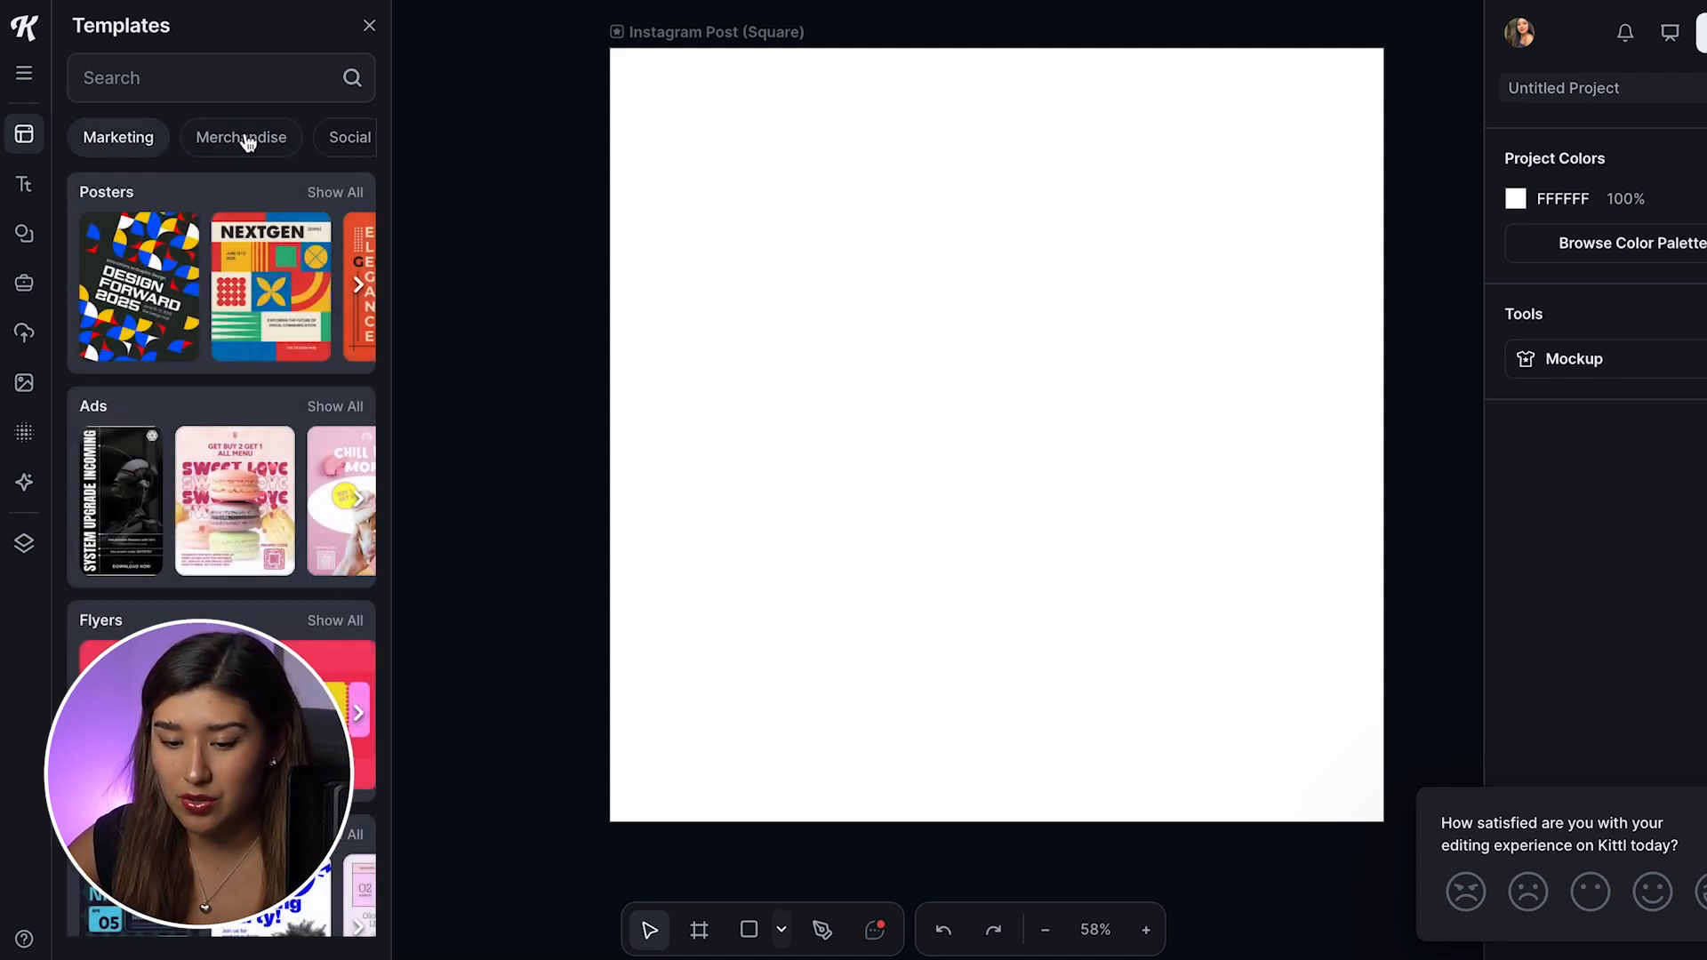
pyautogui.click(325, 155)
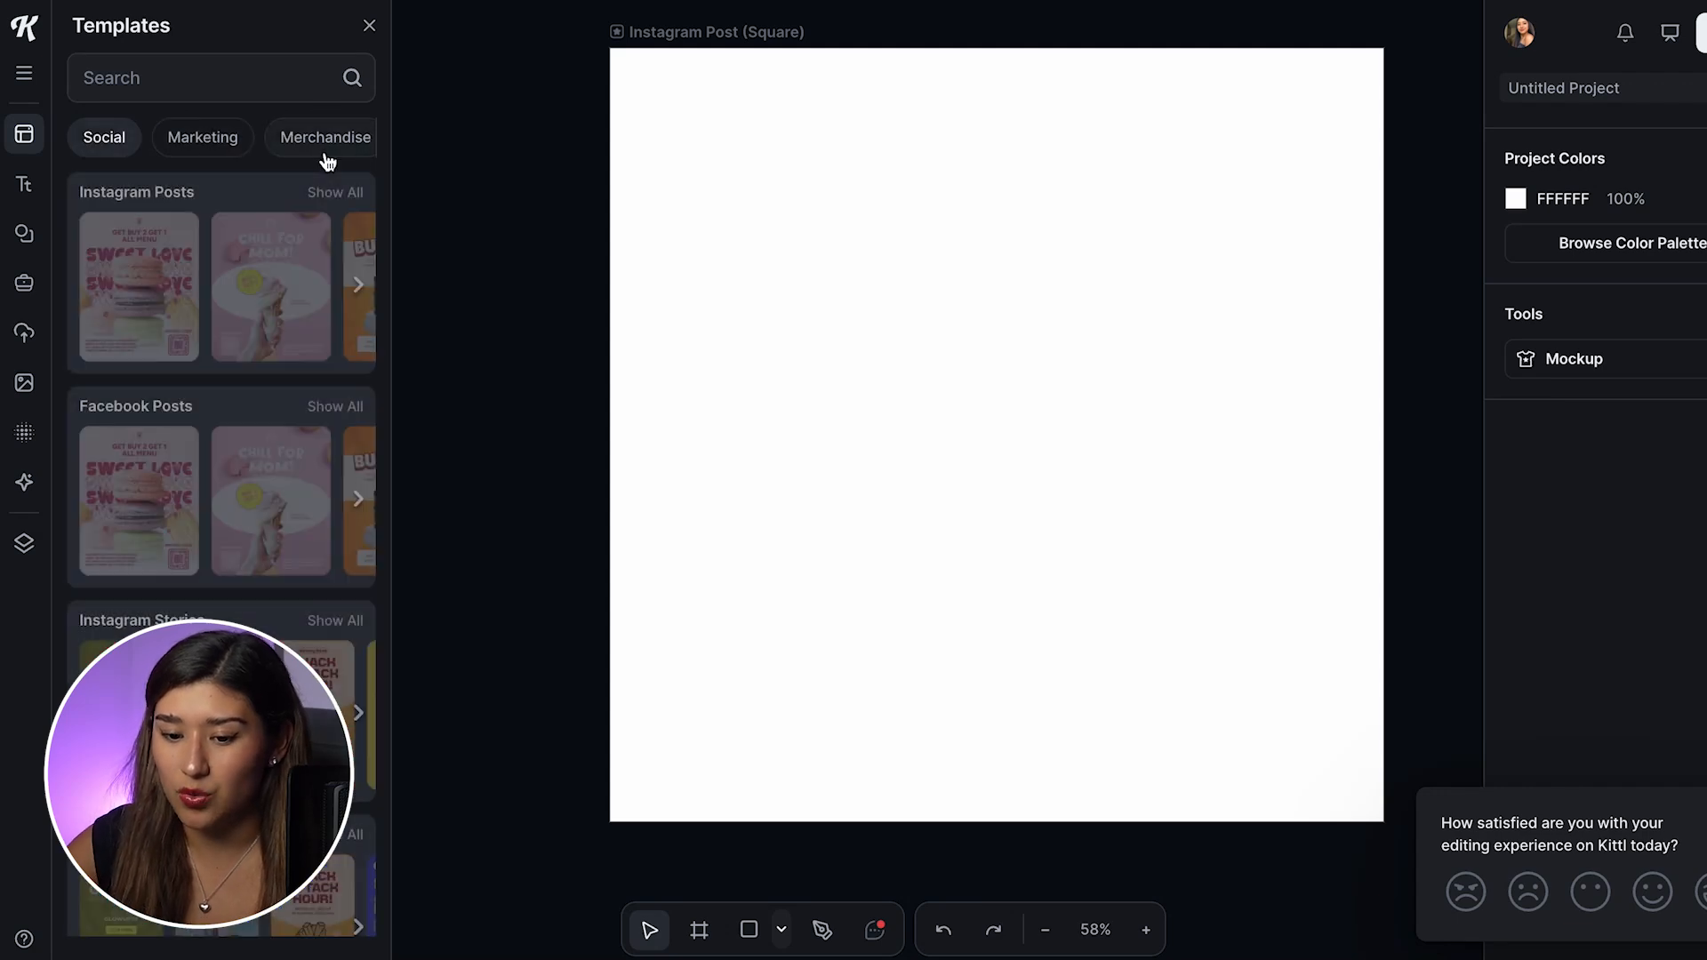
pyautogui.scroll(-2, 284, 493)
pyautogui.scroll(-6, 284, 494)
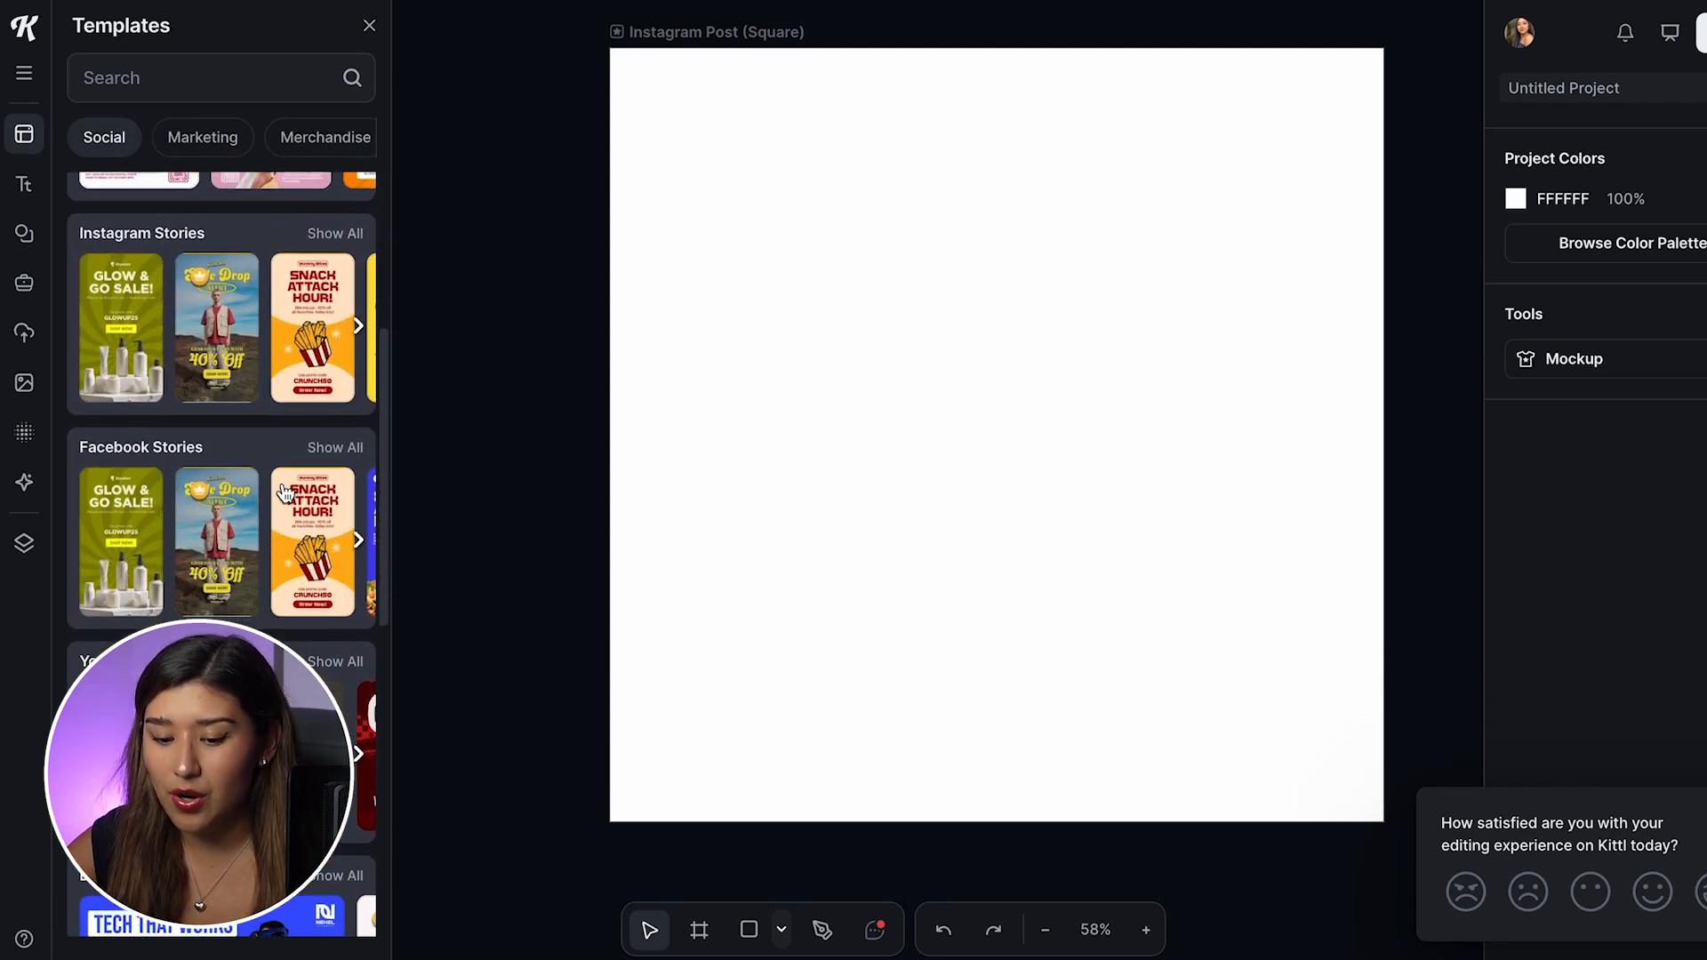
pyautogui.scroll(-7, 285, 493)
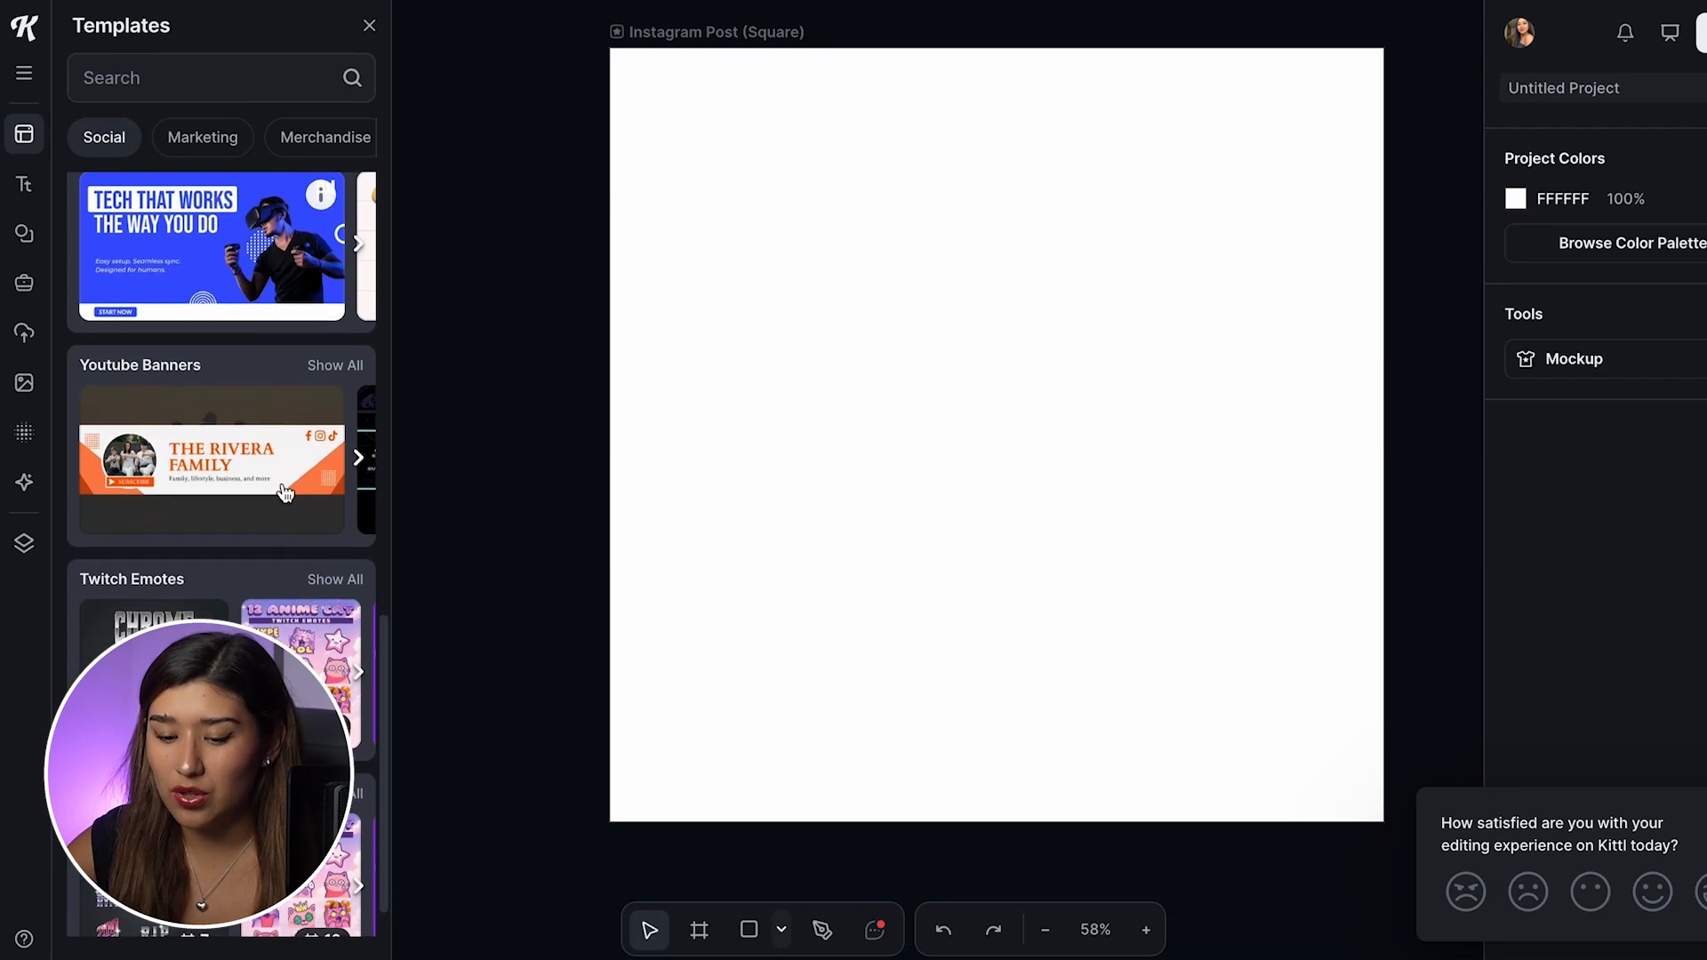
pyautogui.scroll(15, 285, 489)
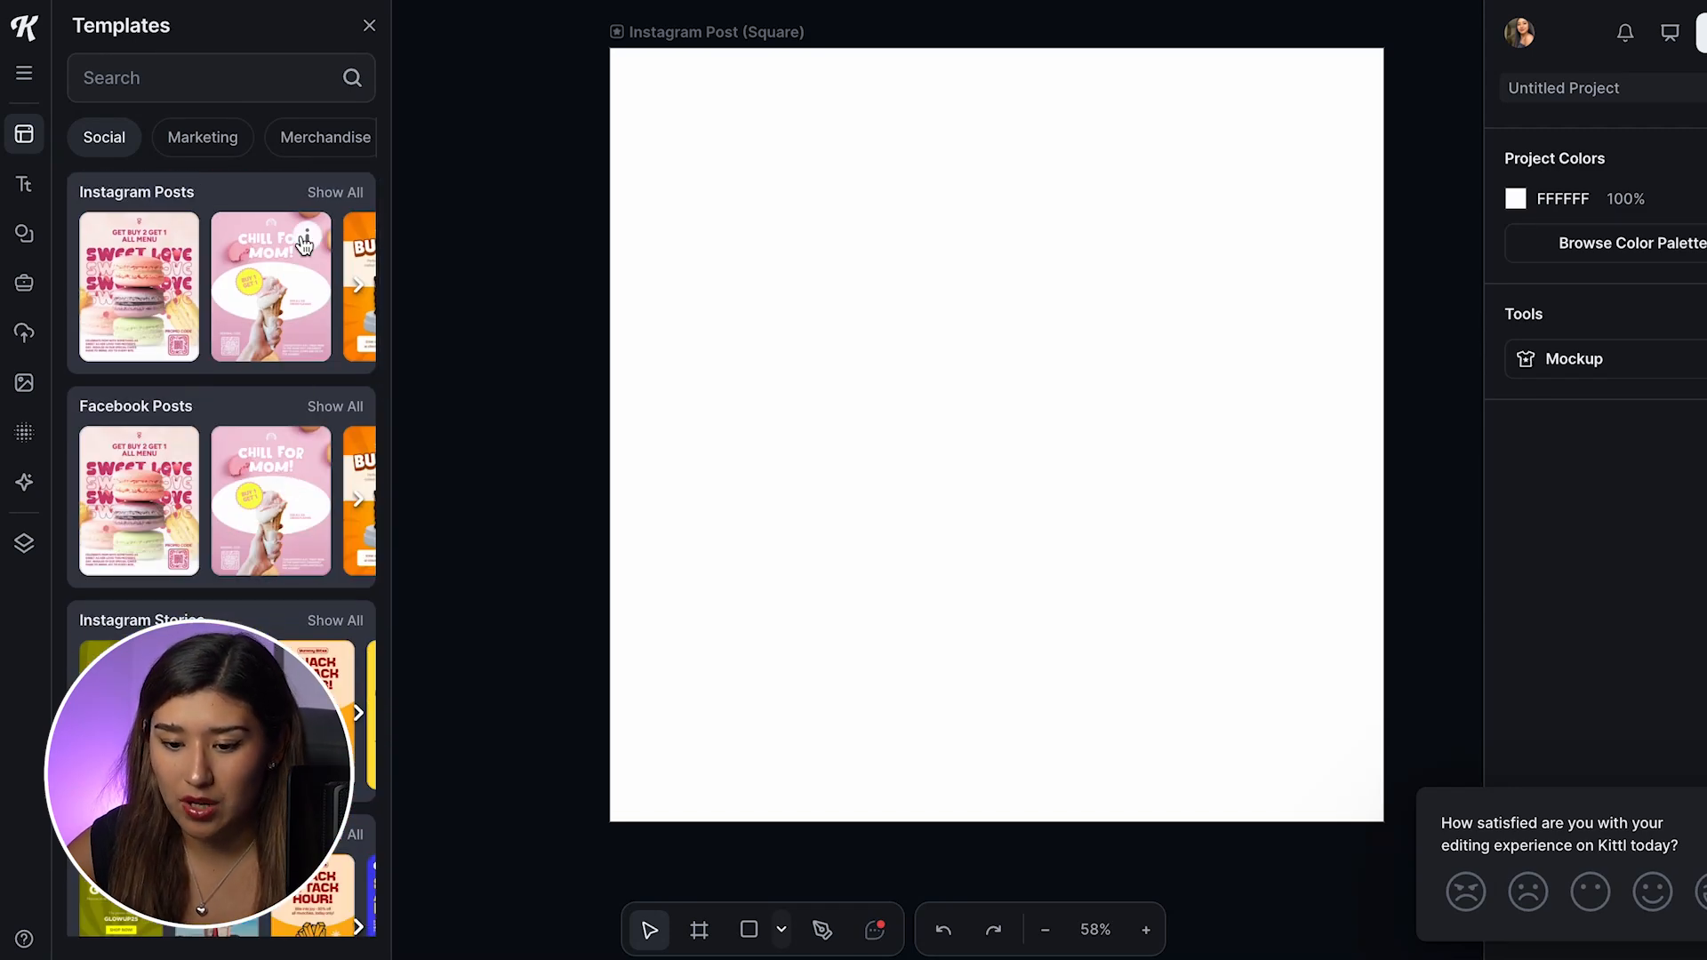
# Step: Search the Instagram Posts templates for "bakery and coffee" and add the "Think Bigger Think Coffee" template to the project
pyautogui.click(324, 193)
pyautogui.click(227, 96)
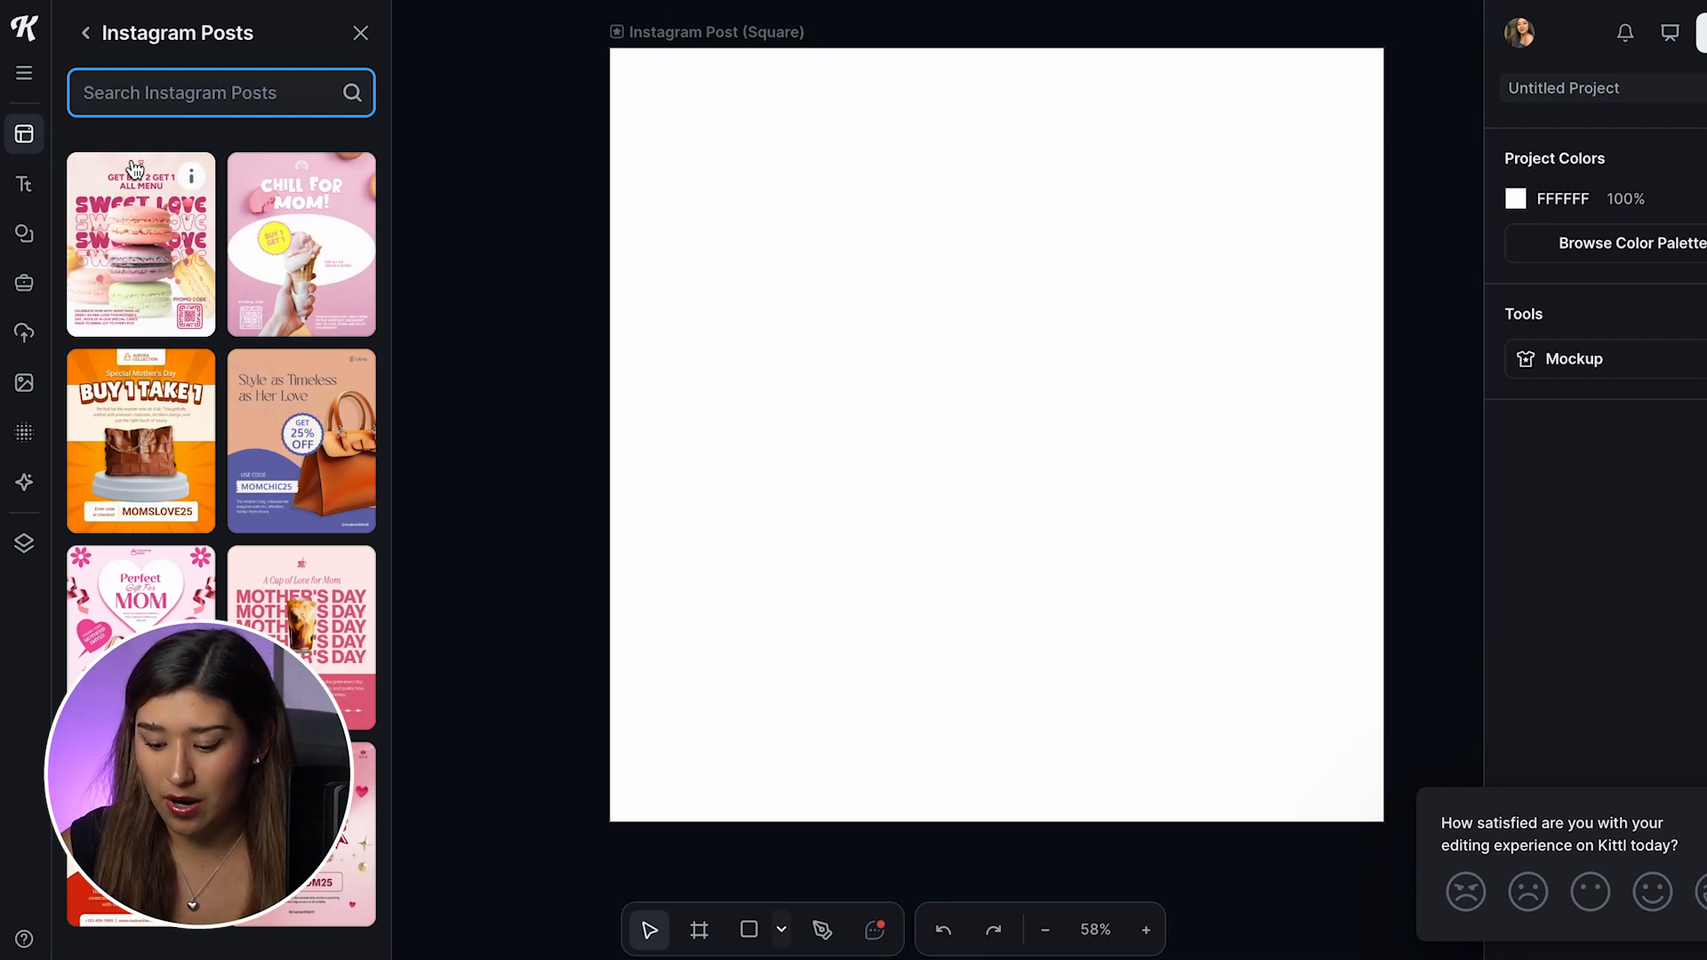
pyautogui.write('bak')
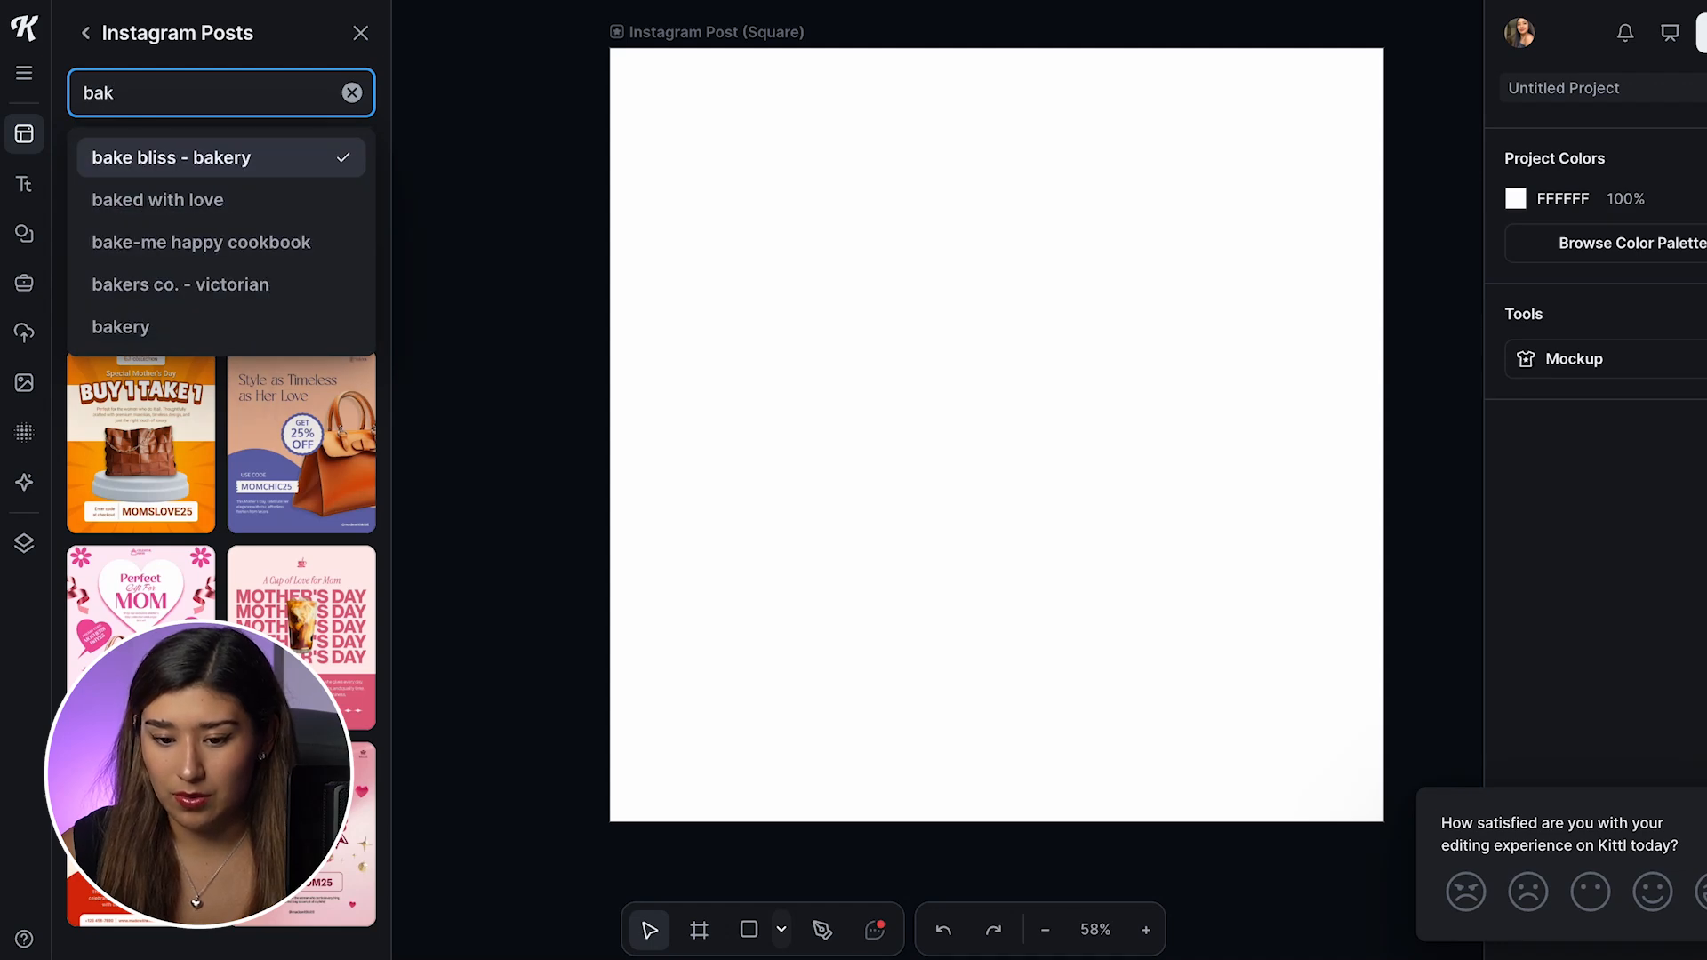
pyautogui.write('ery')
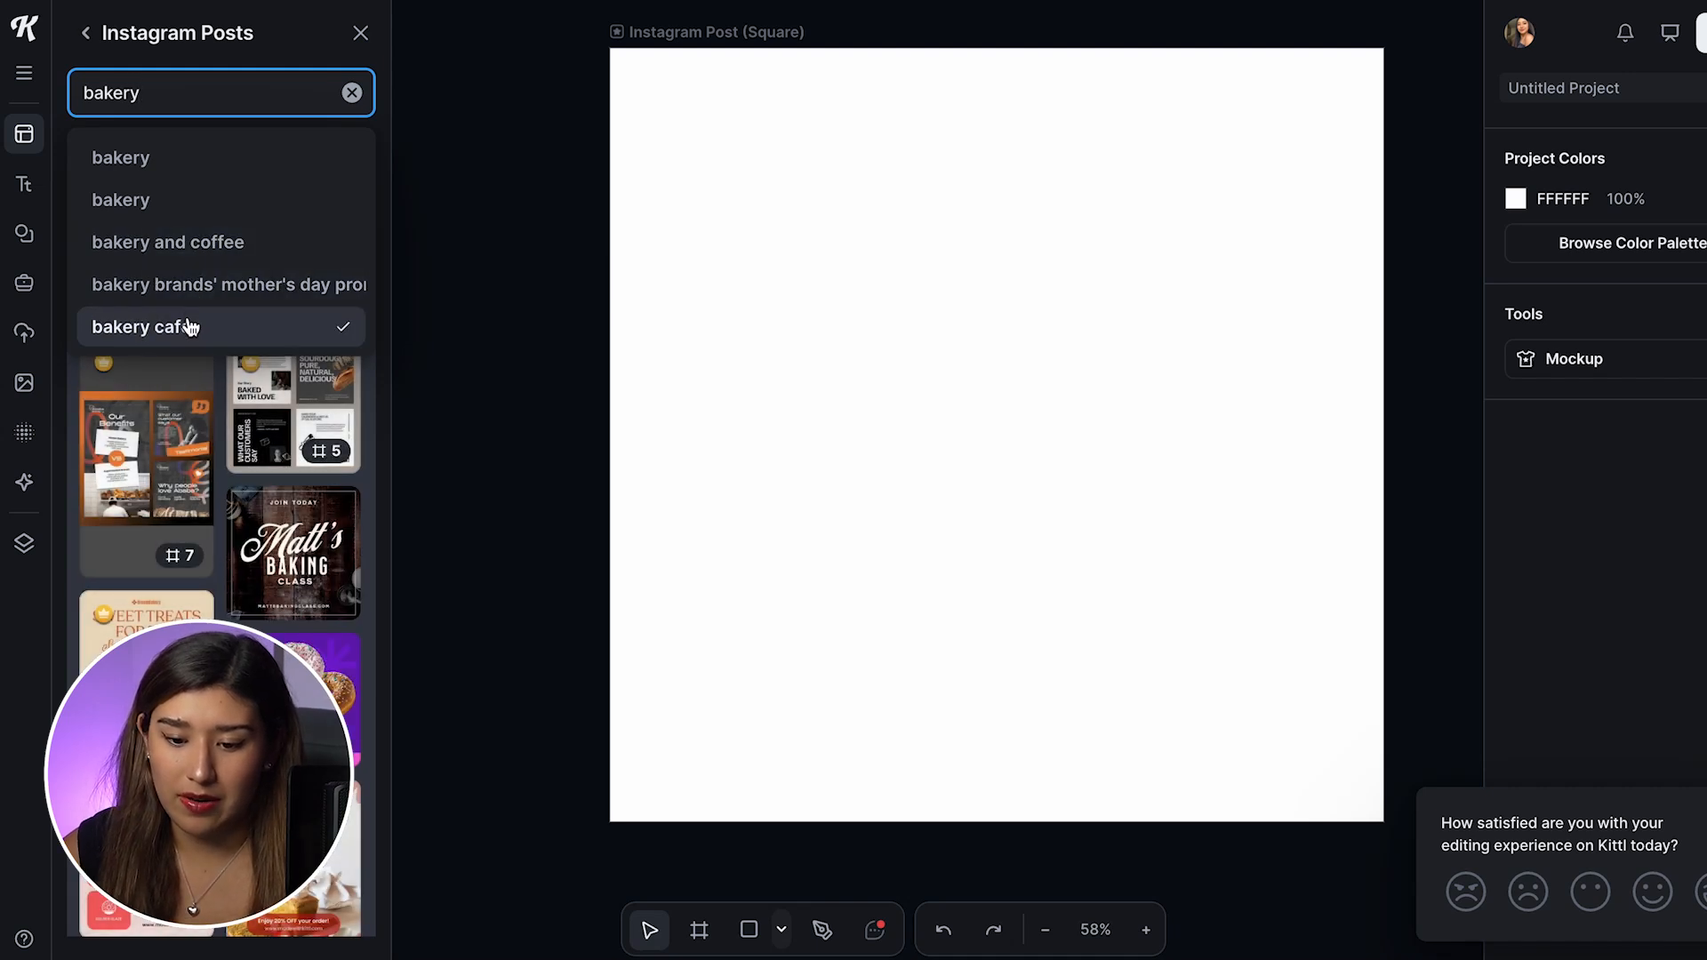
pyautogui.click(180, 253)
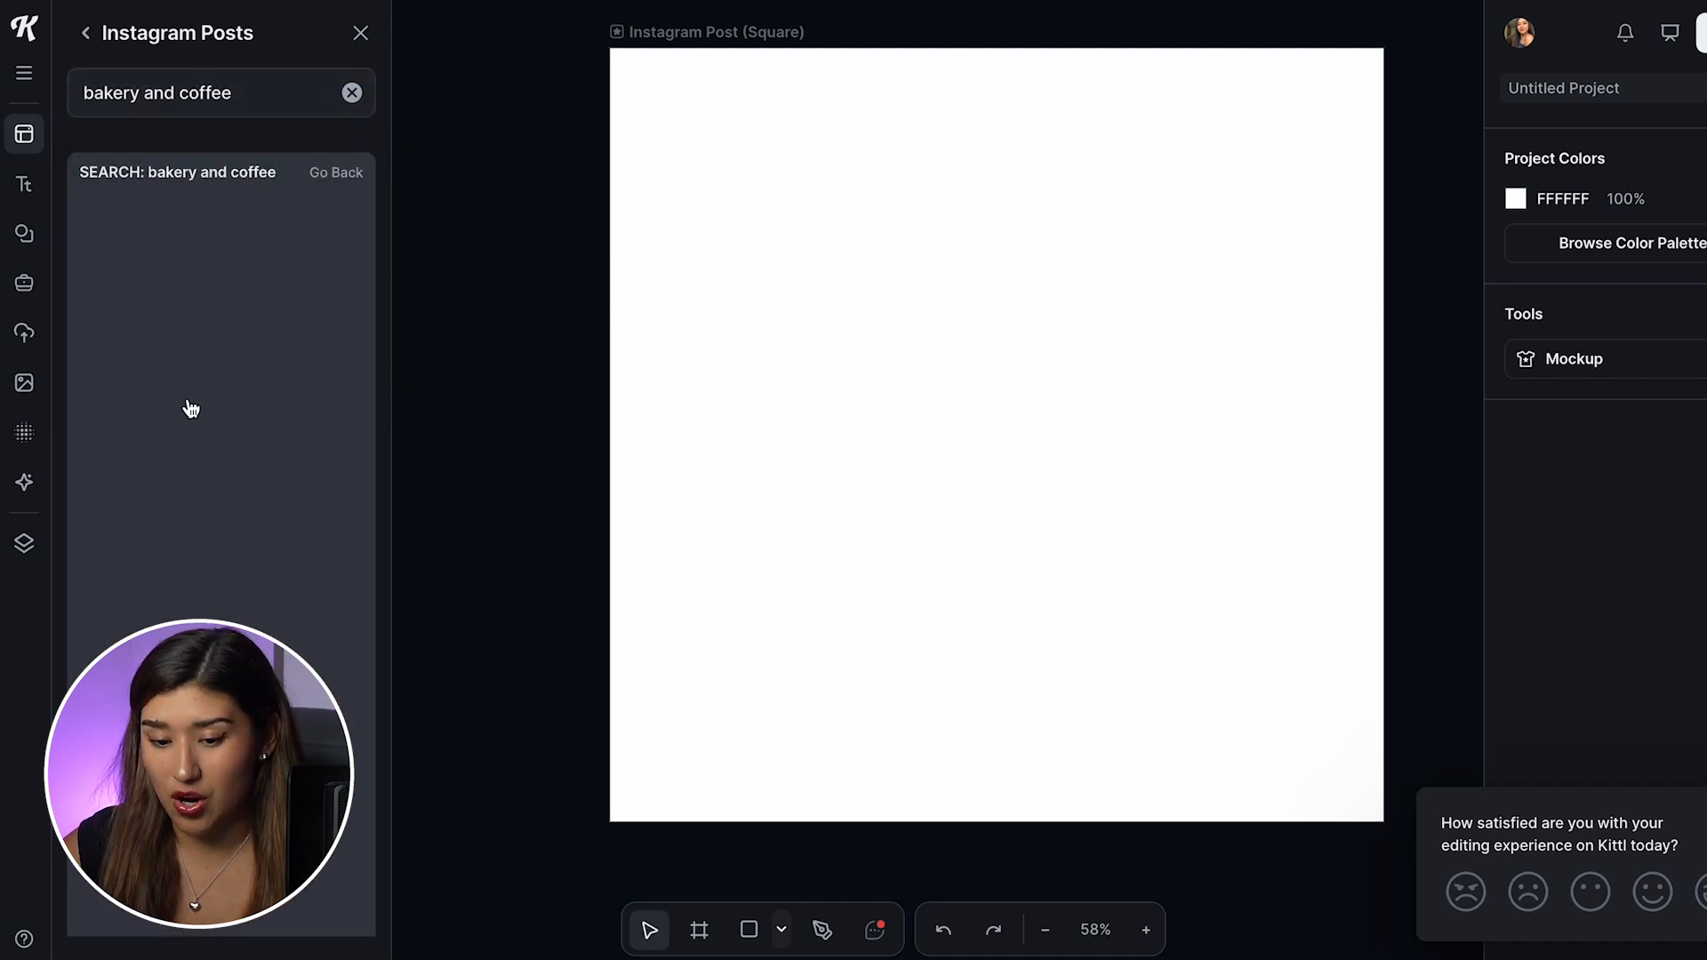
pyautogui.scroll(-3, 290, 511)
pyautogui.scroll(-5, 291, 514)
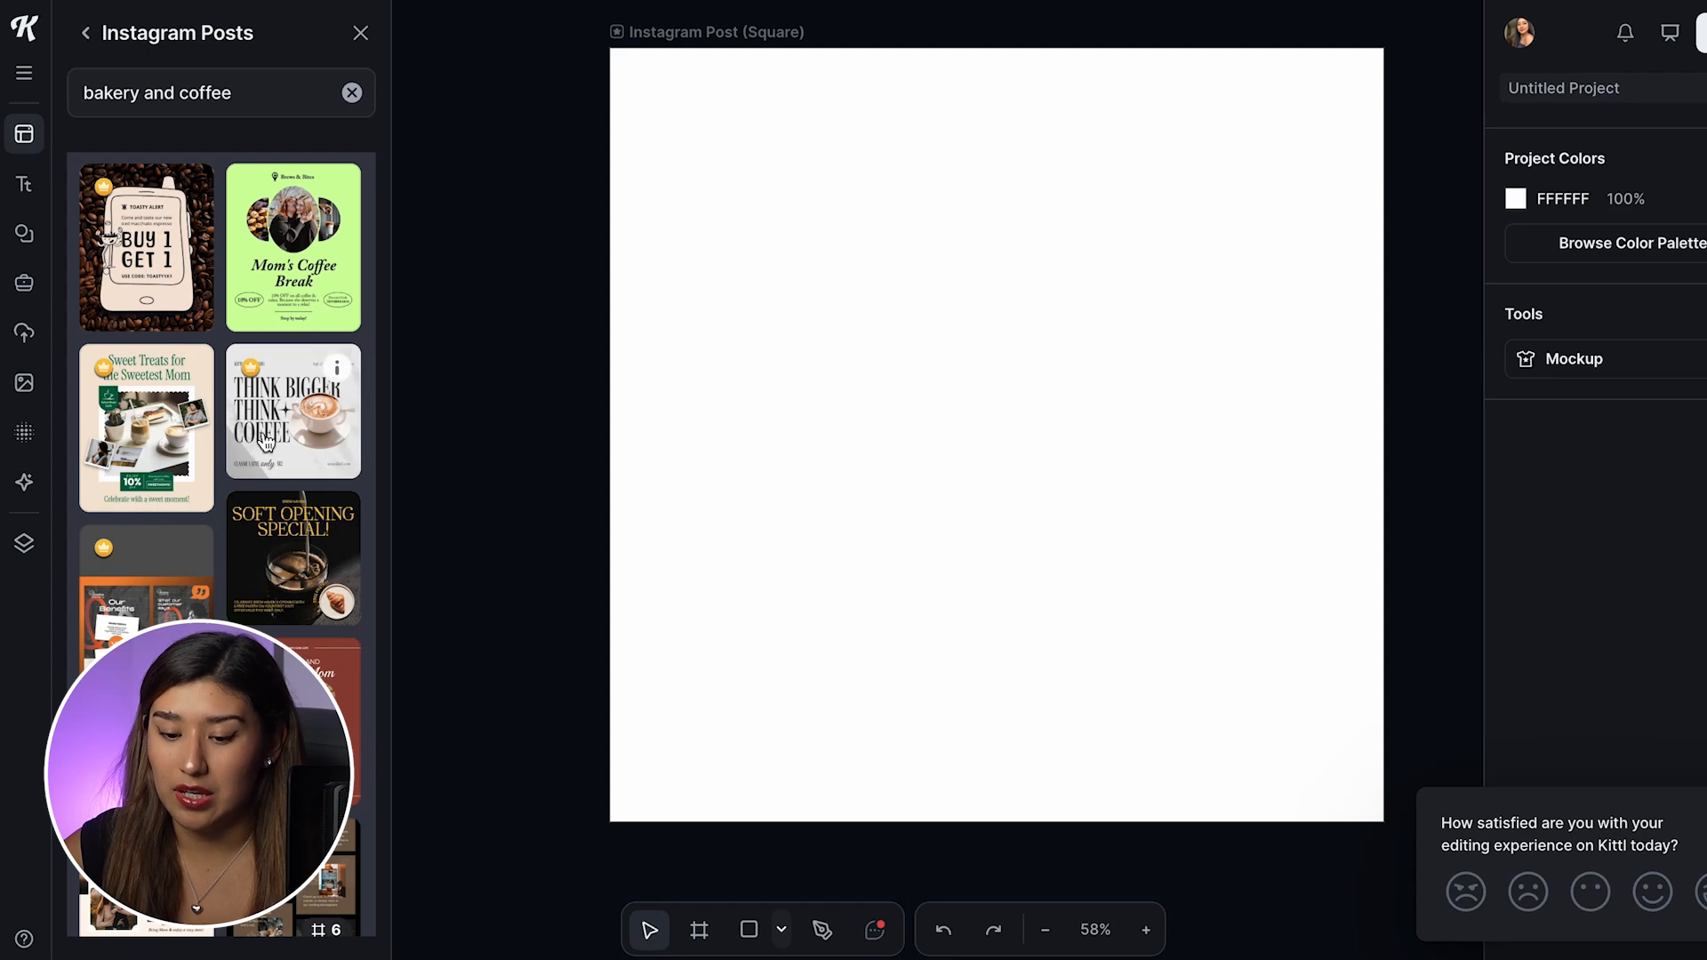
pyautogui.scroll(1, 265, 441)
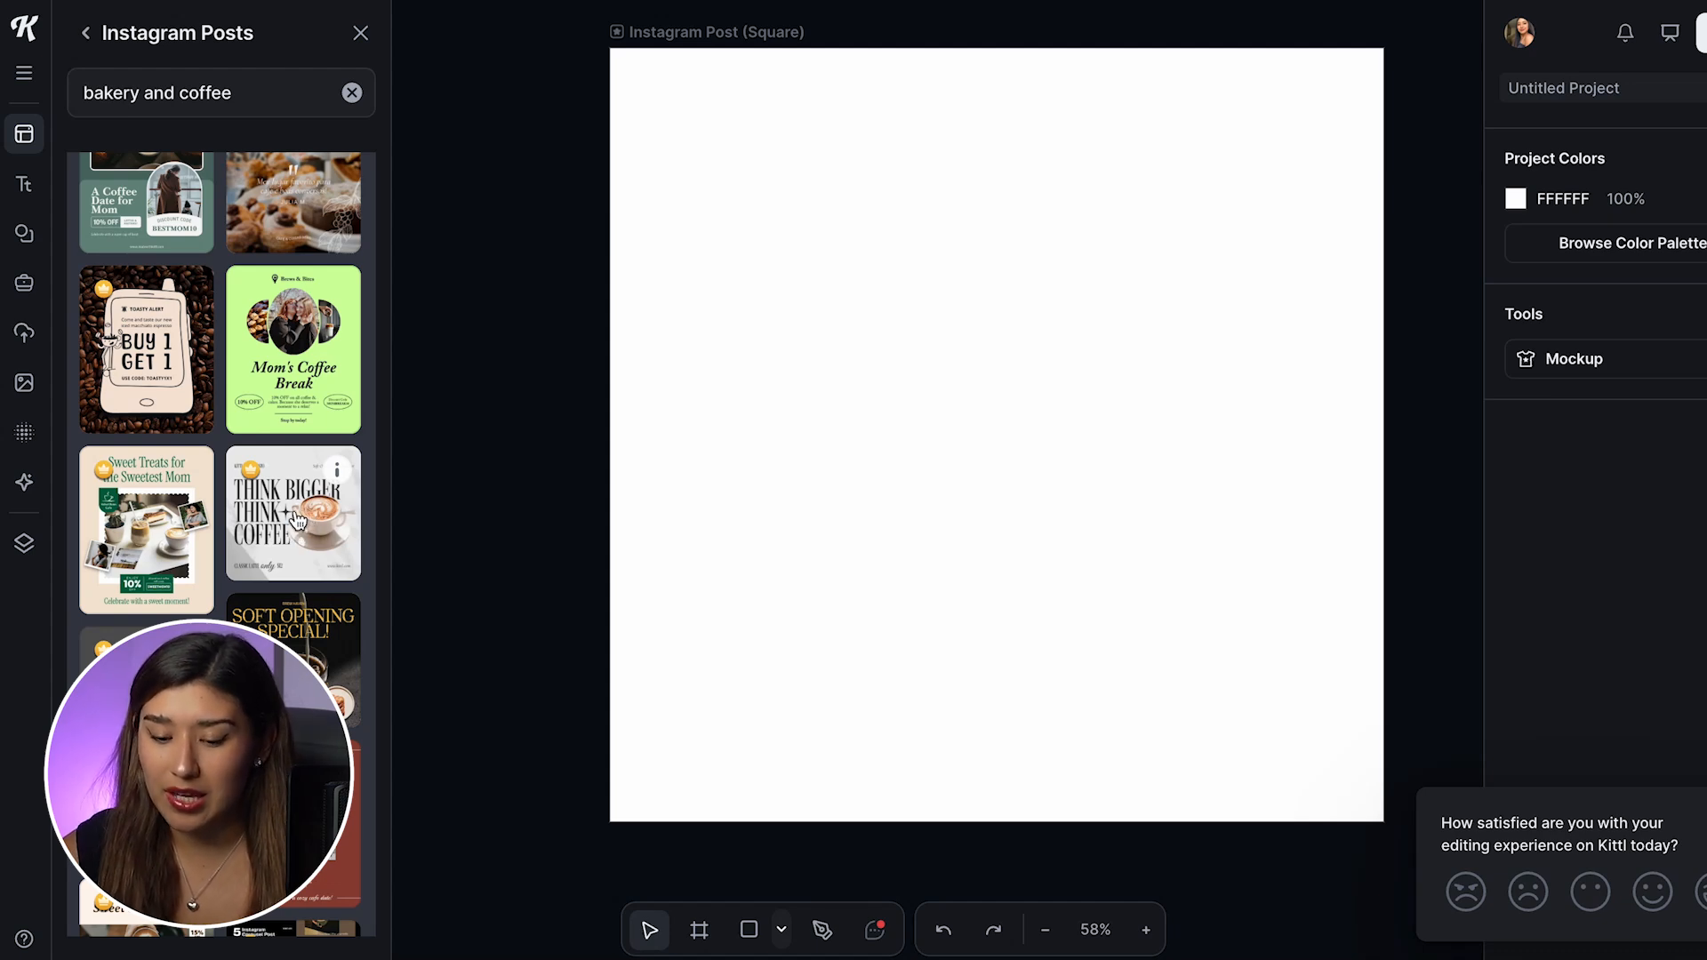
pyautogui.click(296, 520)
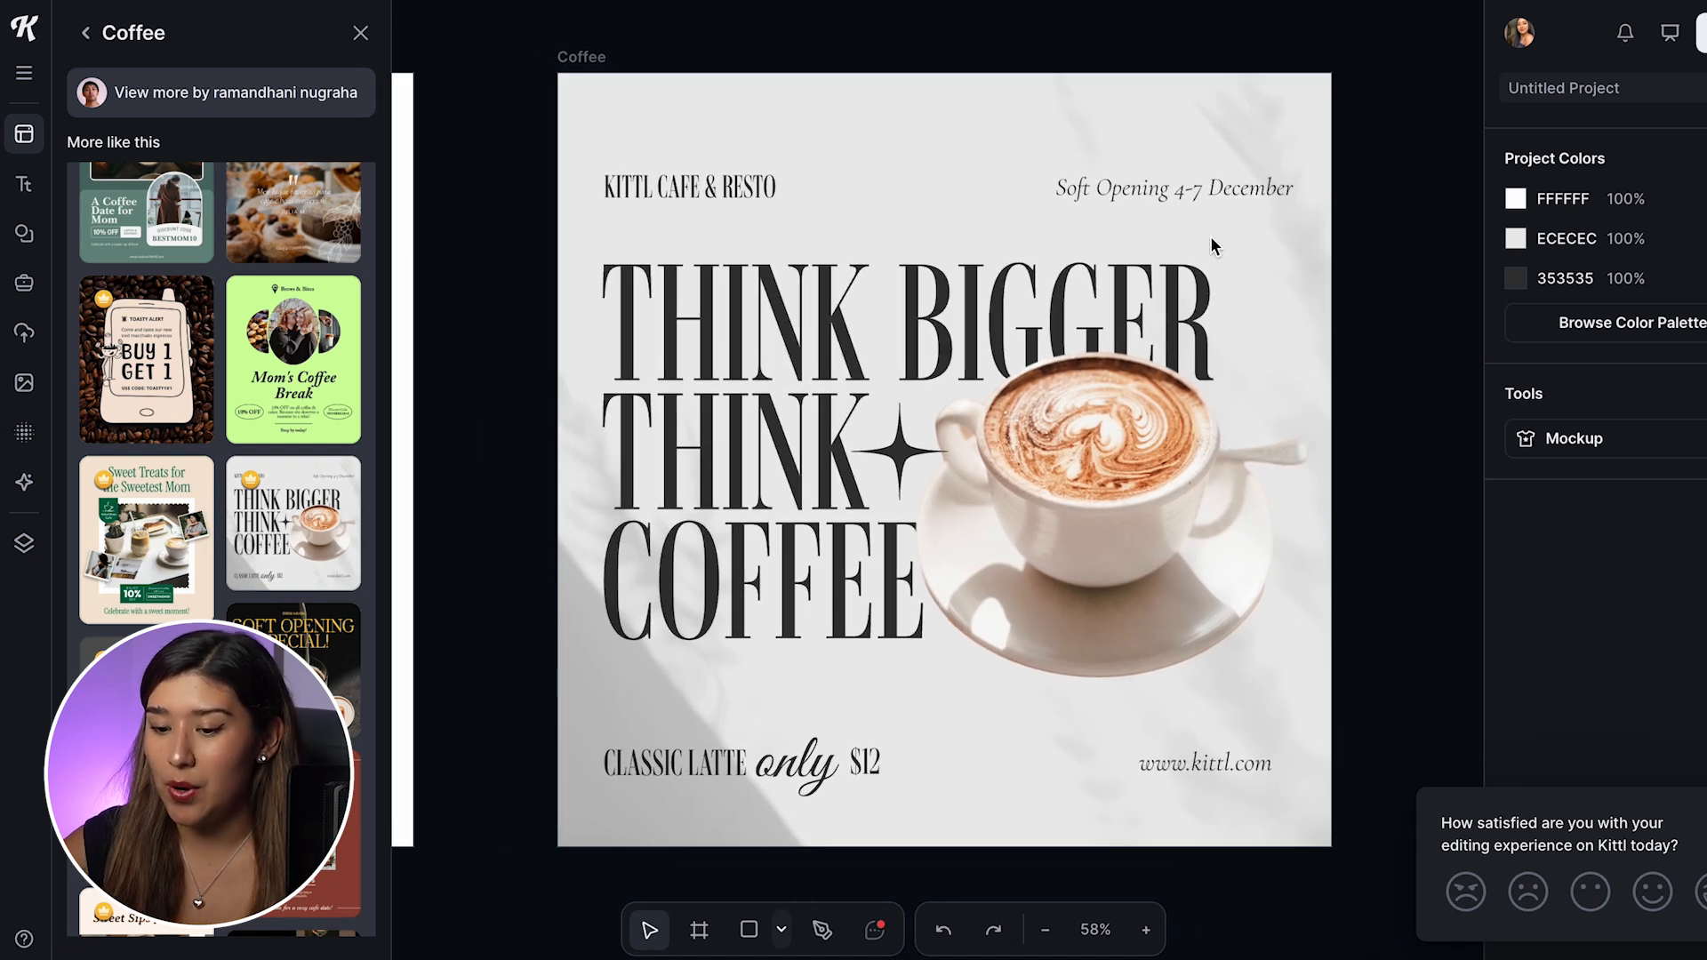
# Step: Add the green "Mom's Coffee Break" template to the project beside the Coffee artboard
pyautogui.hscroll(1, 1003, 358)
pyautogui.click(712, 353)
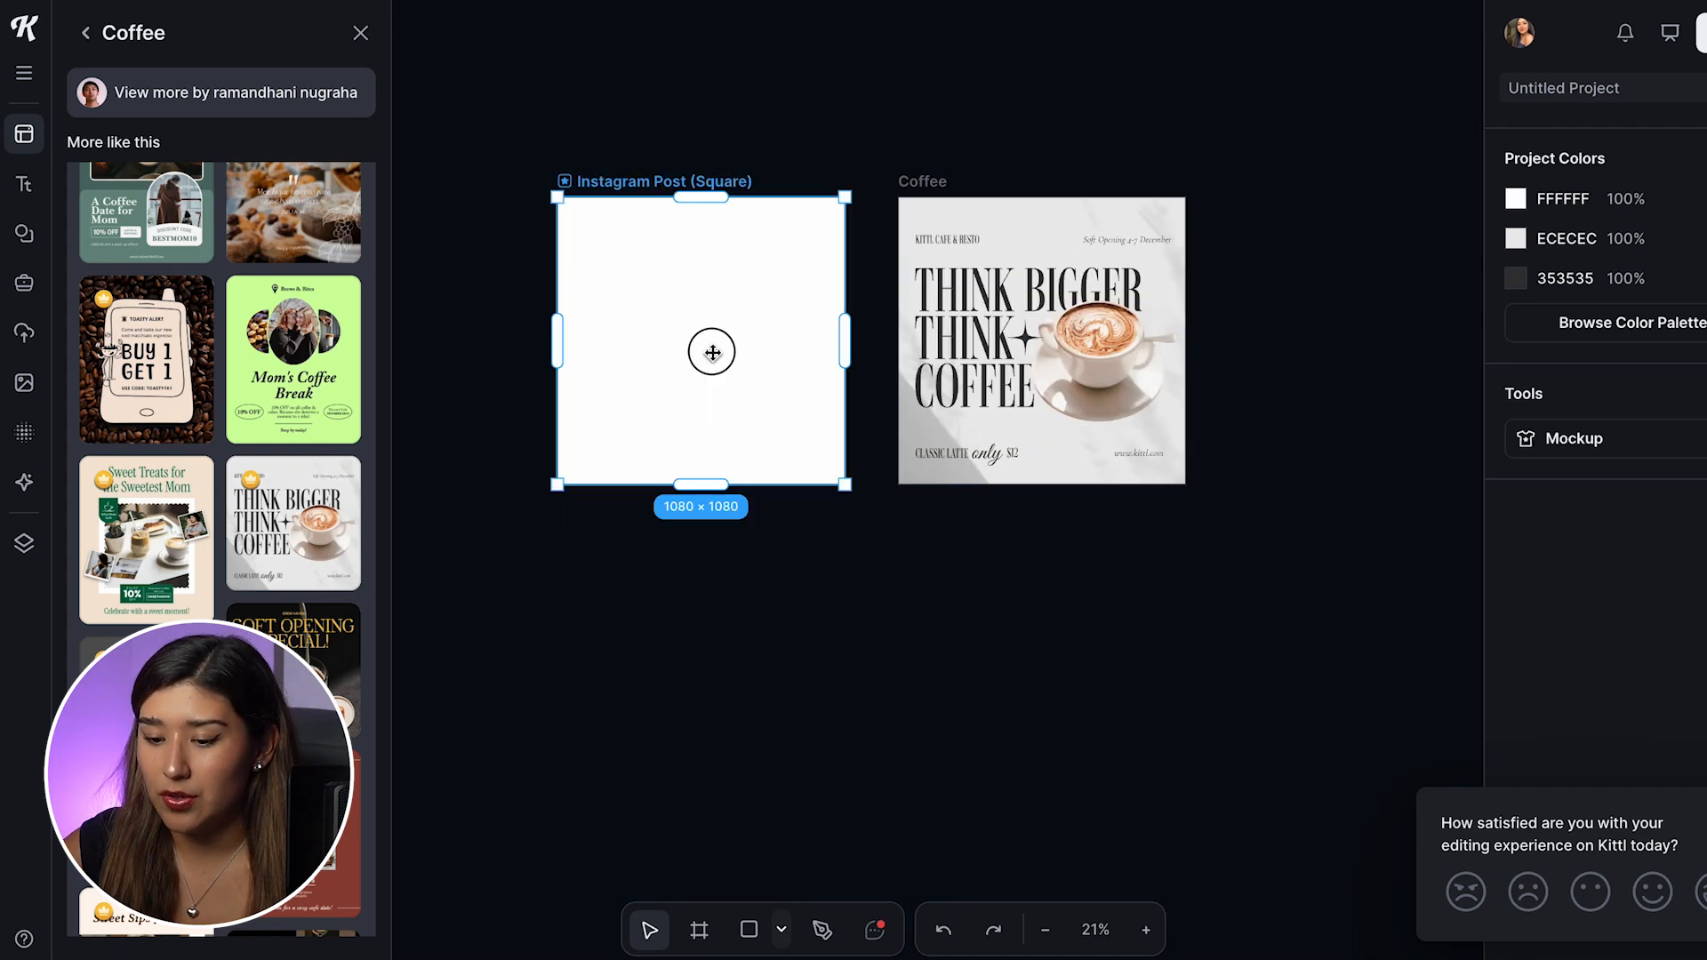
pyautogui.click(901, 169)
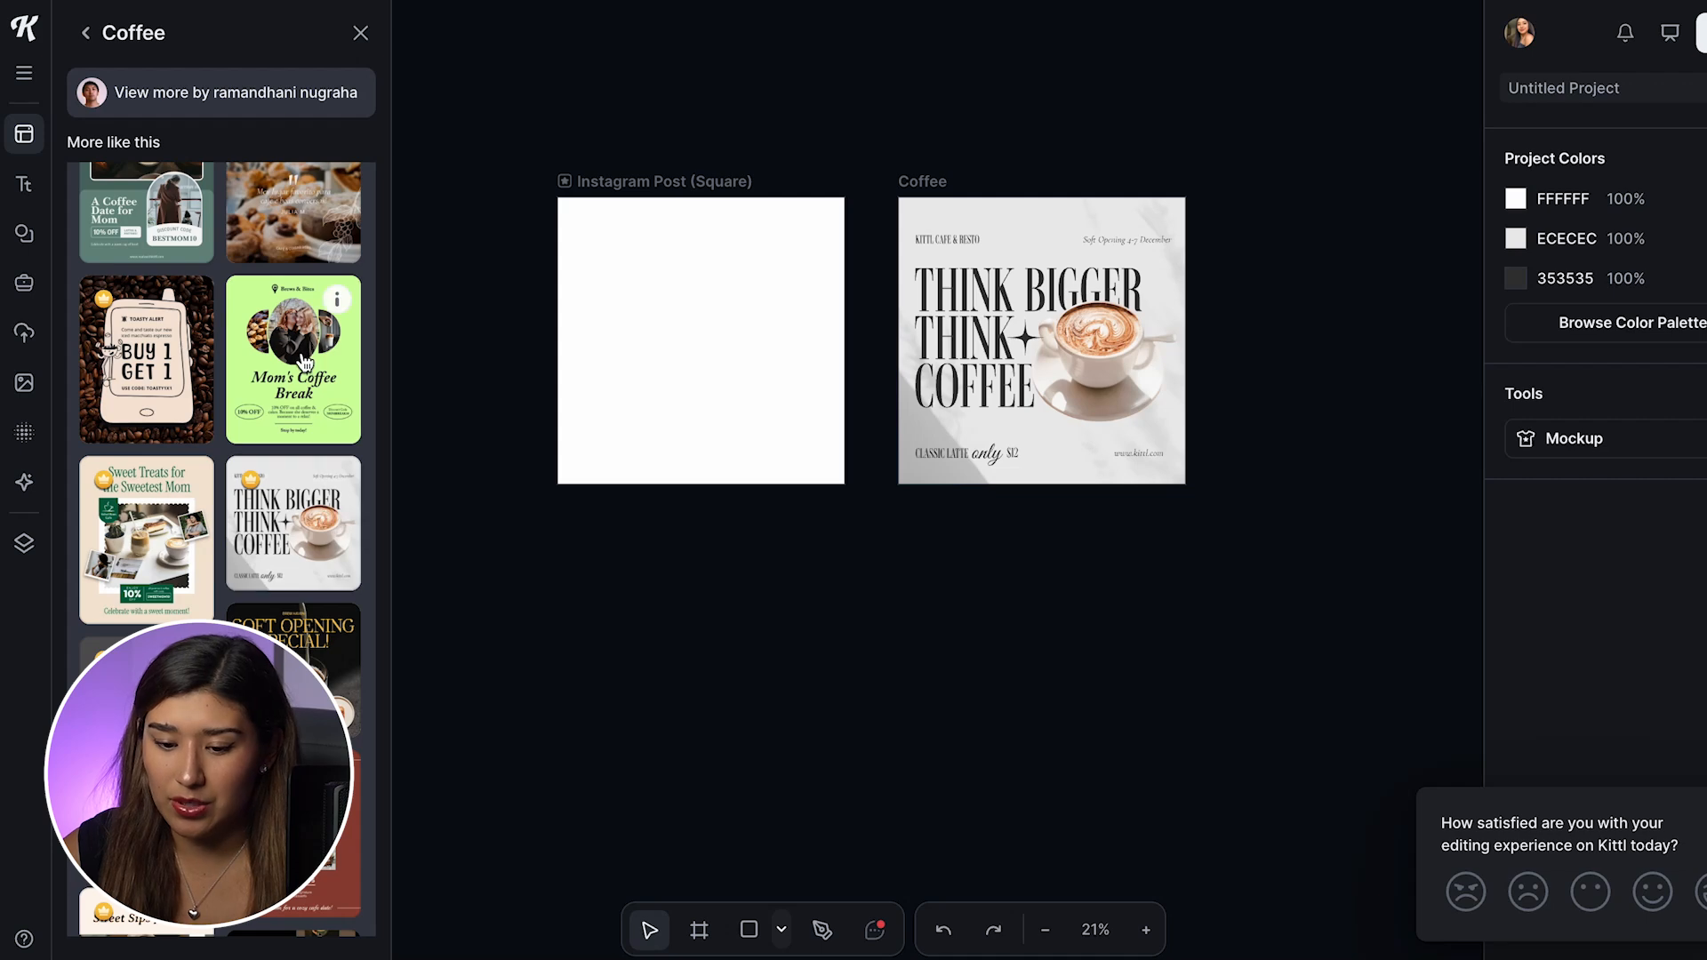
pyautogui.click(308, 390)
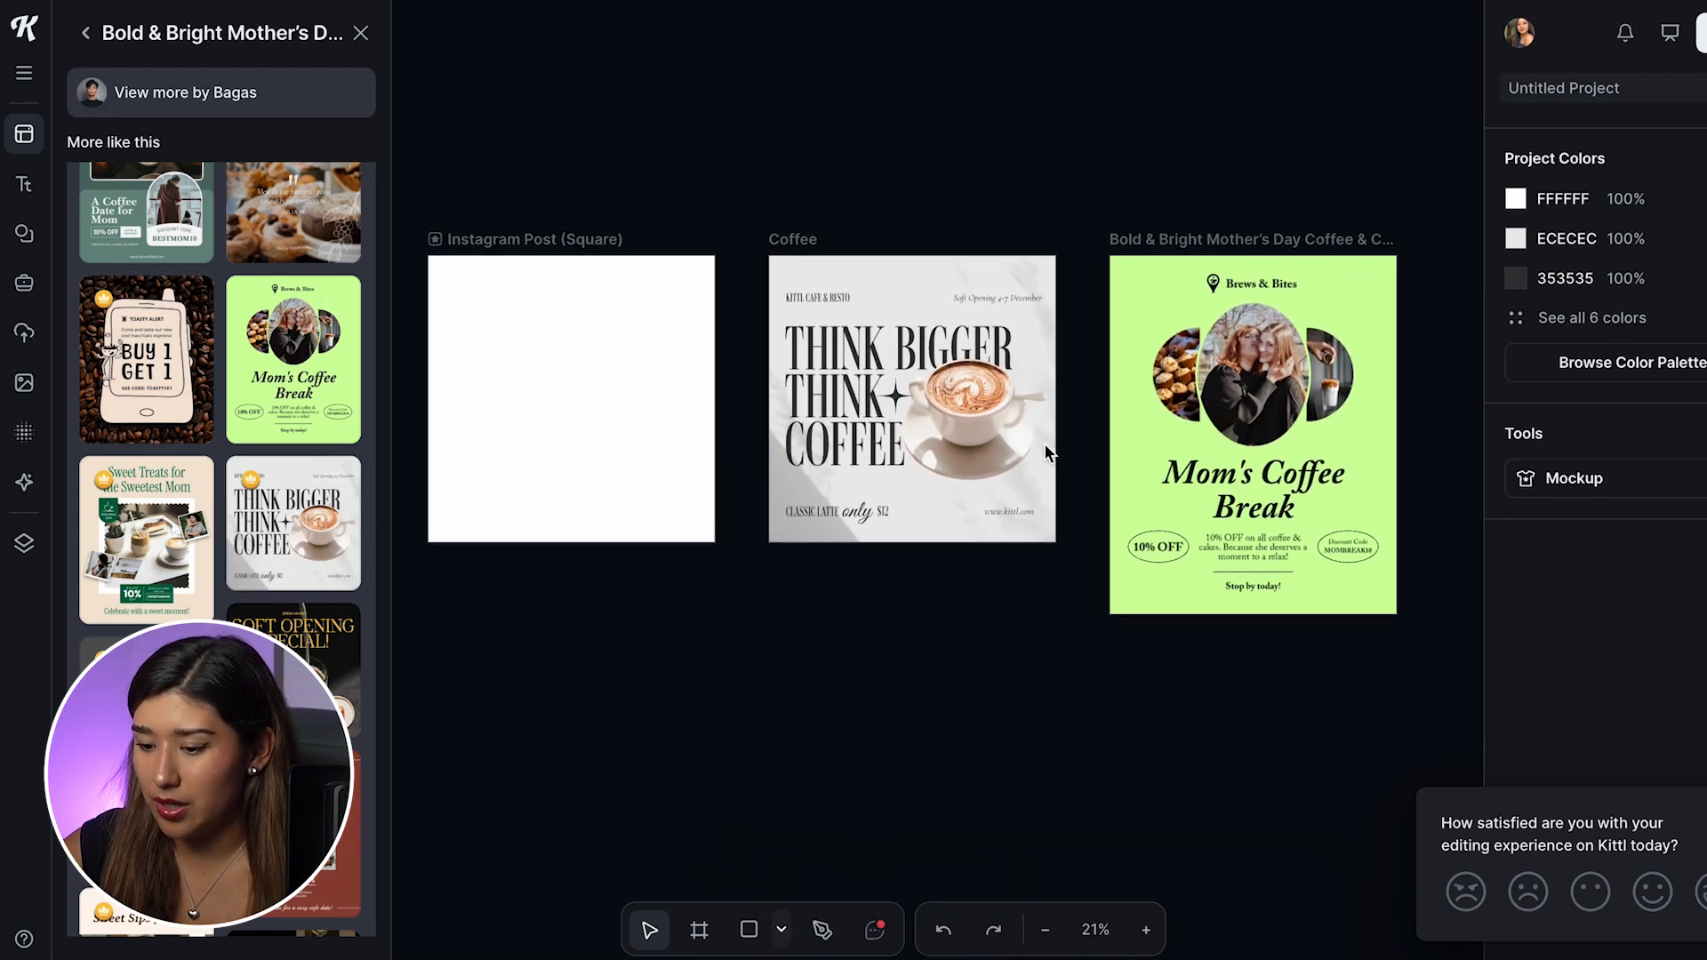
# Step: Move all elements of the Mom's Coffee Break template onto the blank Instagram Post (Square) artboard and enlarge them to about 784 × 996 px
pyautogui.moveTo(1106, 246); pyautogui.dragTo(1396, 609)
pyautogui.moveTo(1261, 330); pyautogui.dragTo(603, 295)
pyautogui.moveTo(722, 240); pyautogui.dragTo(663, 313)
pyautogui.moveTo(591, 375); pyautogui.dragTo(581, 336)
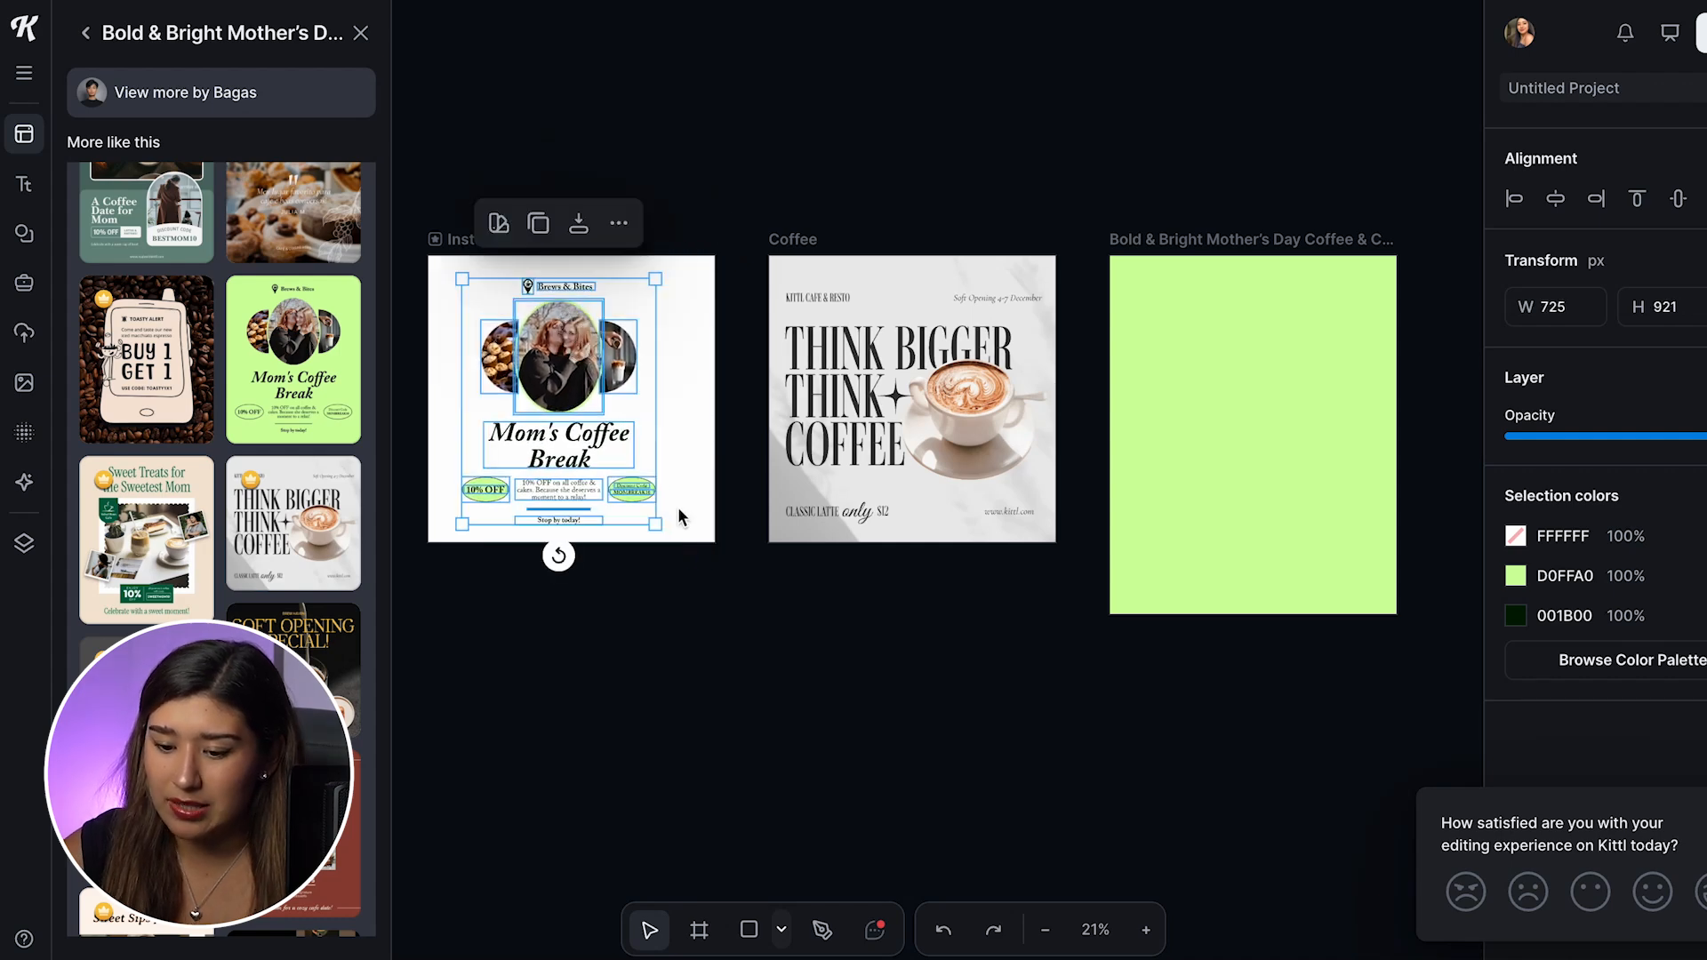
pyautogui.moveTo(658, 522); pyautogui.dragTo(672, 544)
pyautogui.moveTo(605, 445); pyautogui.dragTo(607, 429)
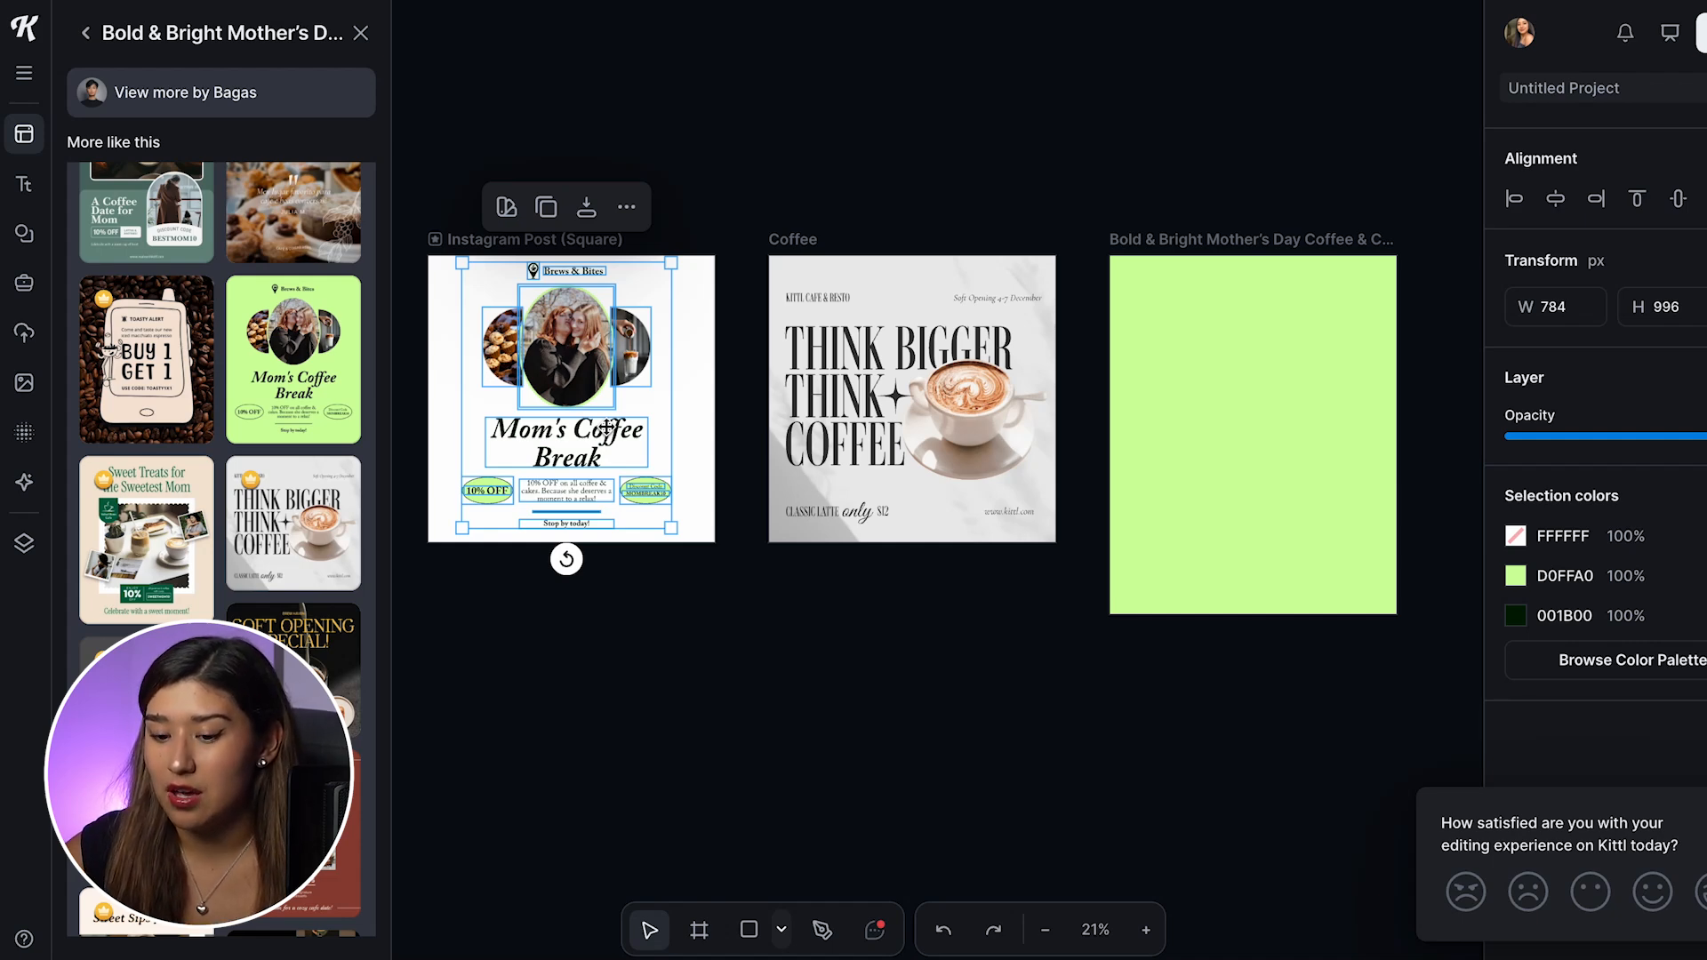
# Step: Delete the green Mother's Day artboard with its moved elements and the blank Instagram Post (Square) artboard
pyautogui.click(1157, 237)
pyautogui.press('Delete')
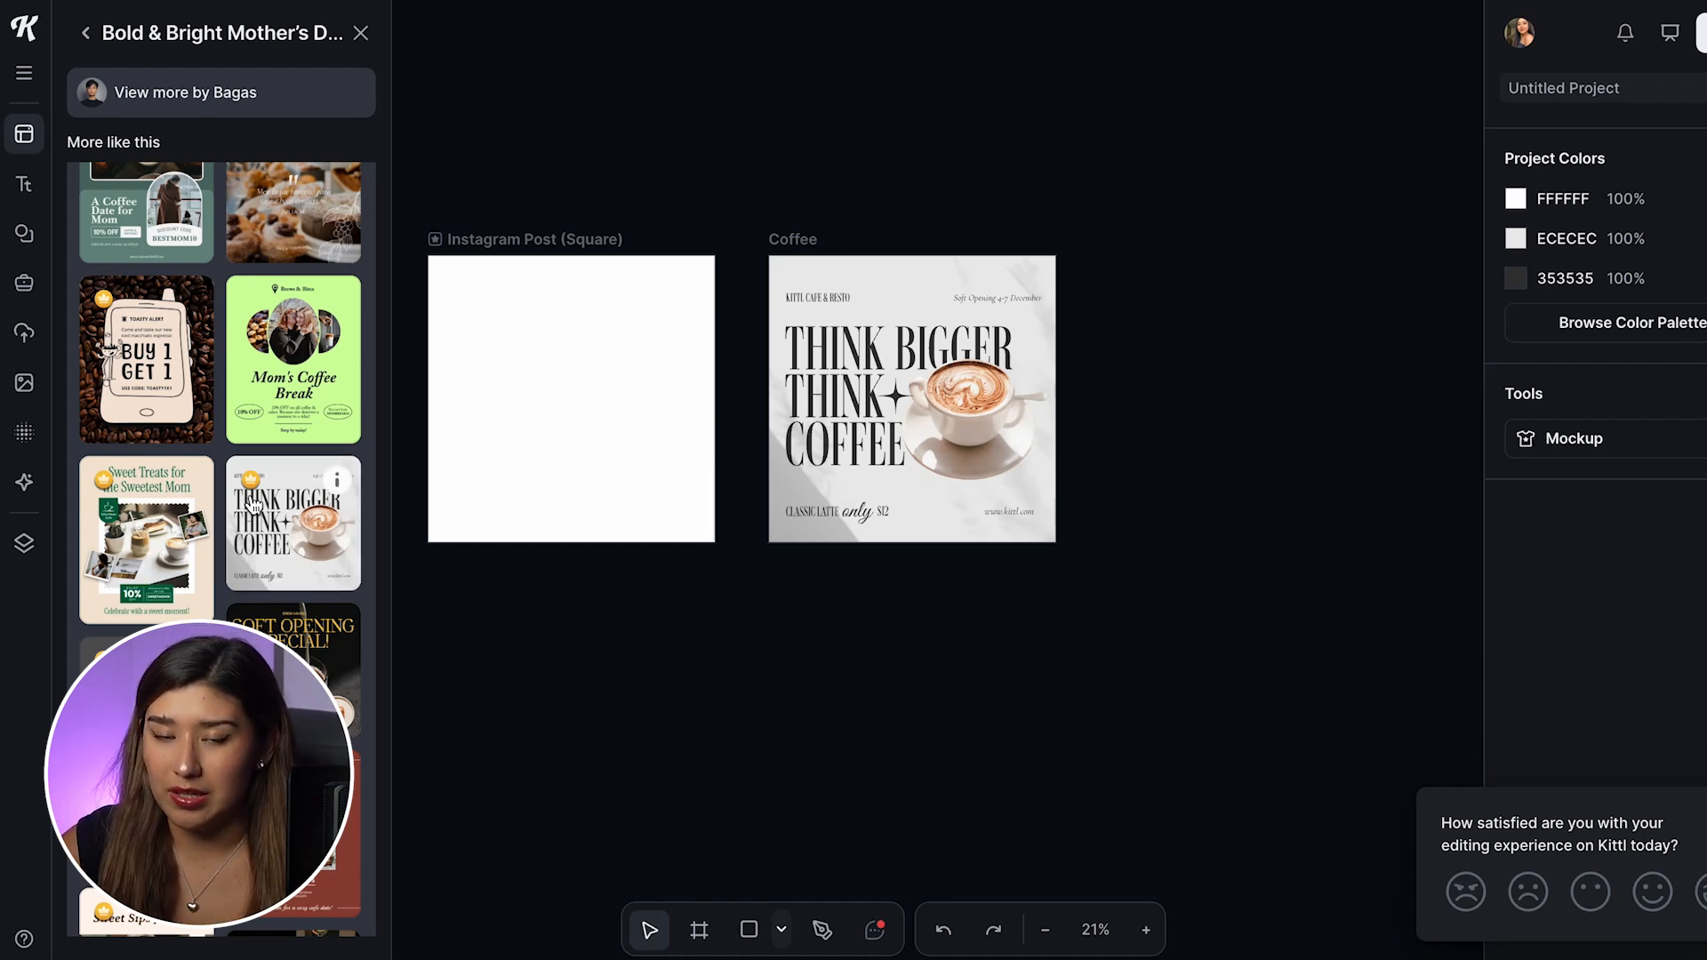
pyautogui.click(589, 332)
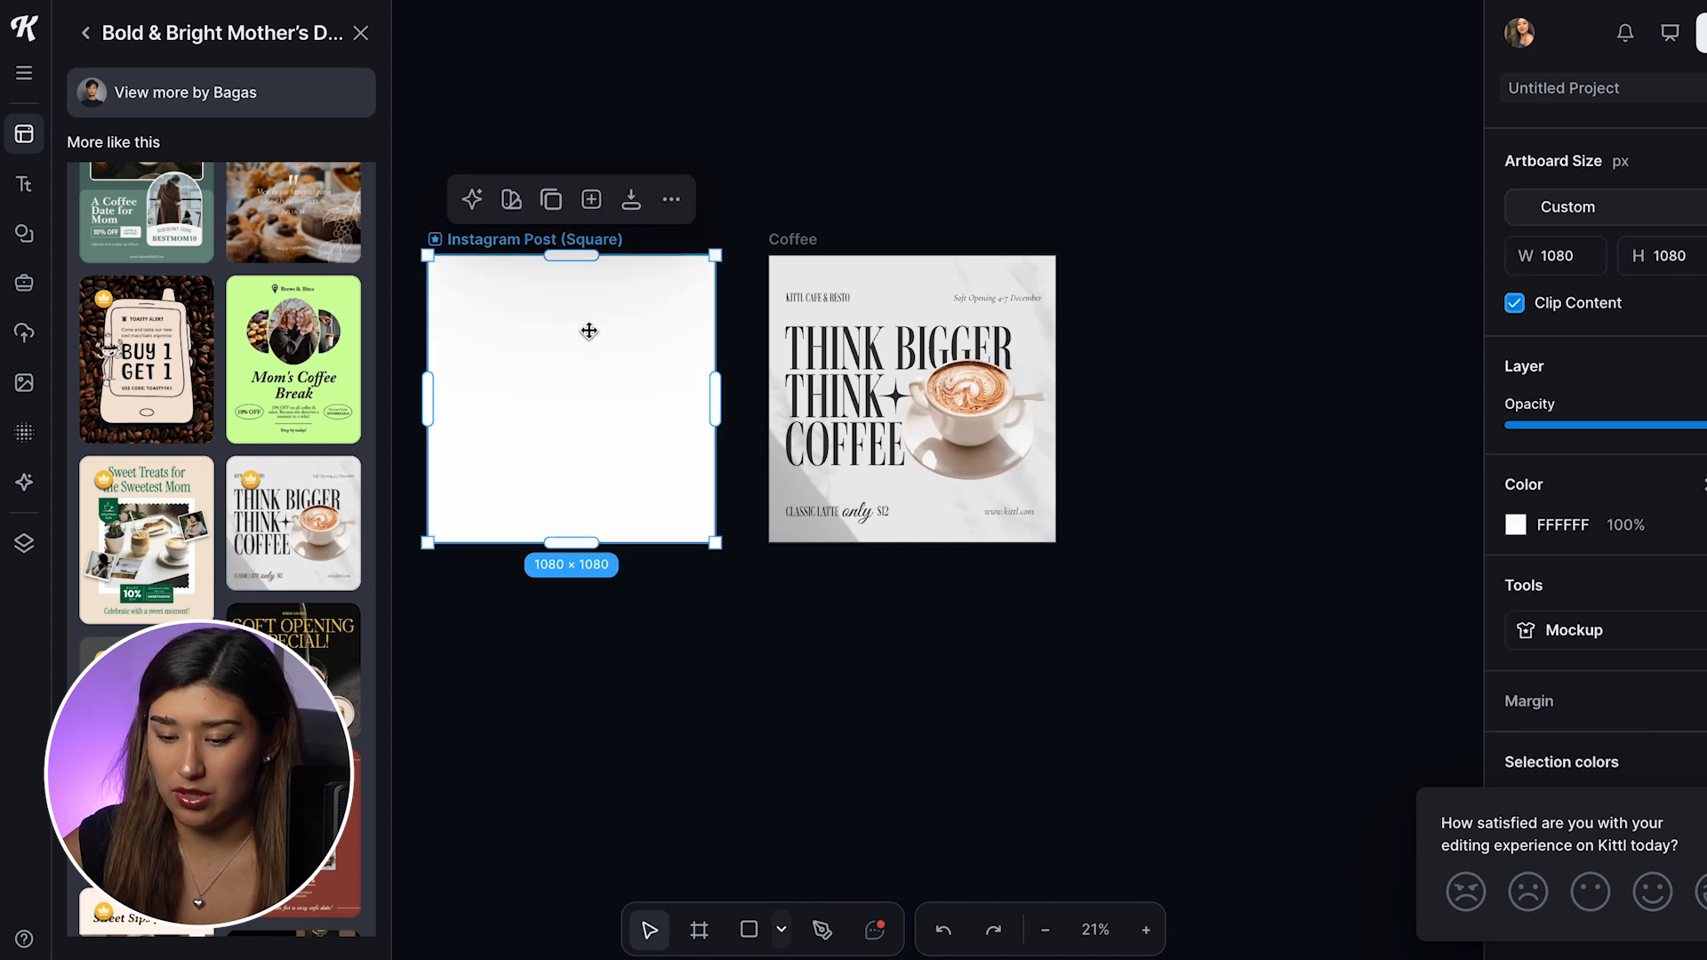
pyautogui.press('Delete')
pyautogui.scroll(5, 1017, 345)
pyautogui.scroll(-5, 1017, 345)
pyautogui.scroll(5, 1031, 335)
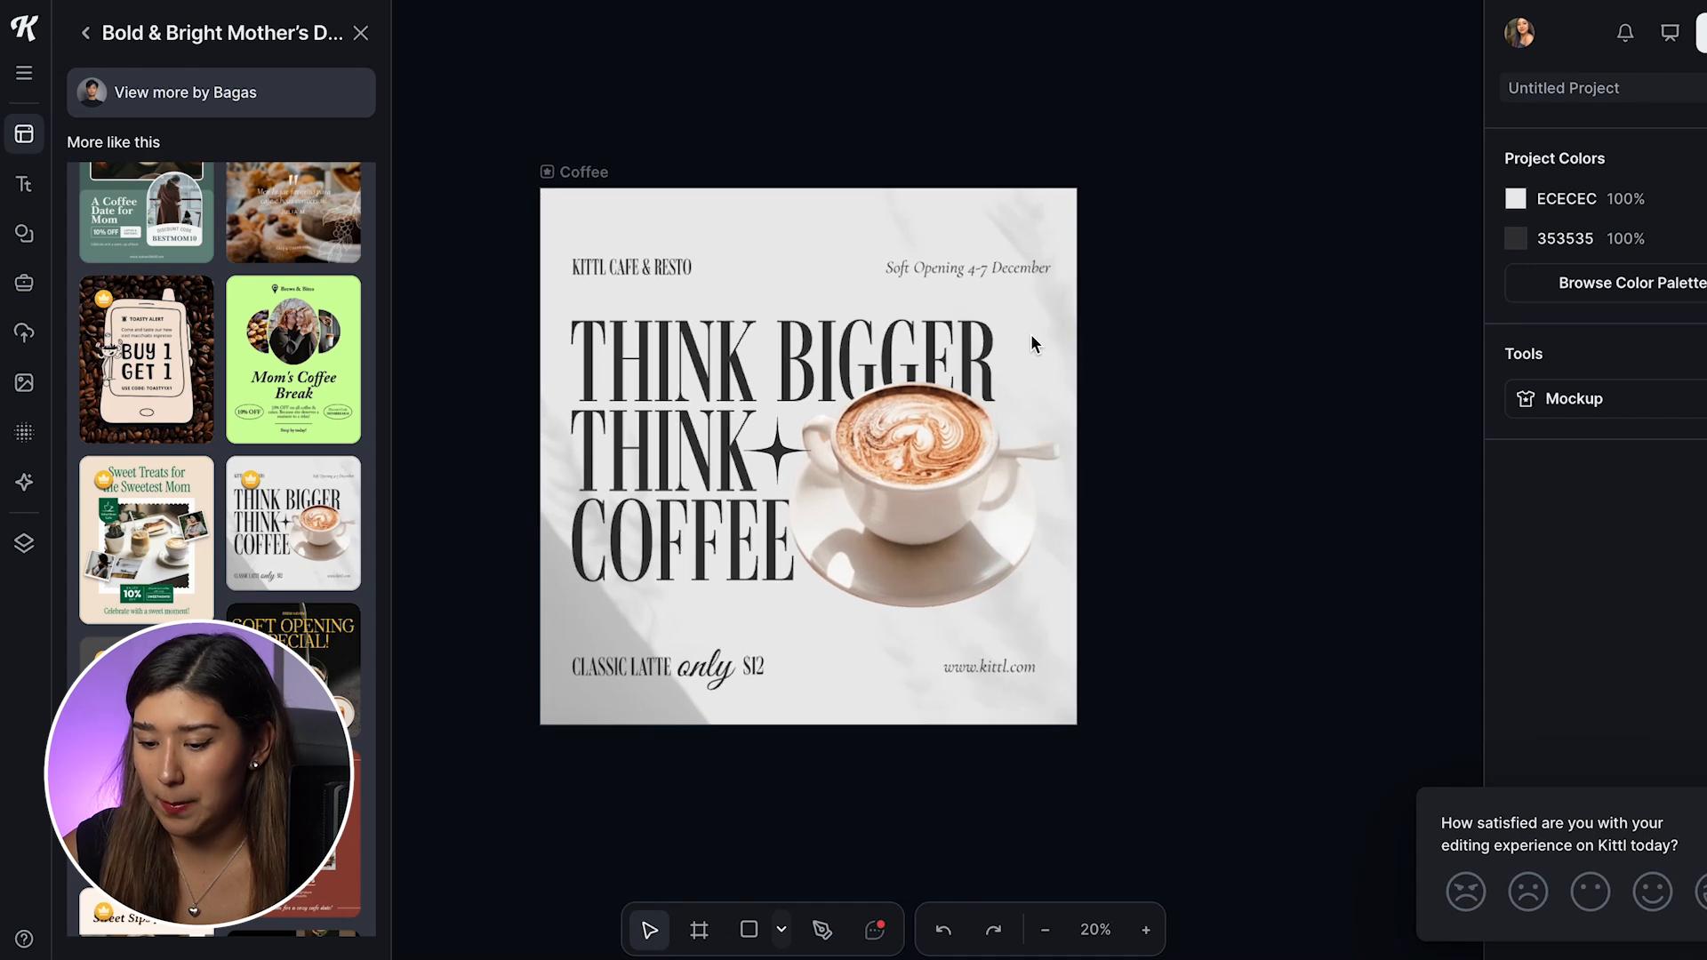
# Step: Open Kittl Copilot's text generation for the "THINK BIGGER THINK COFFEE" headline and look through the available tones of voice
pyautogui.click(757, 378)
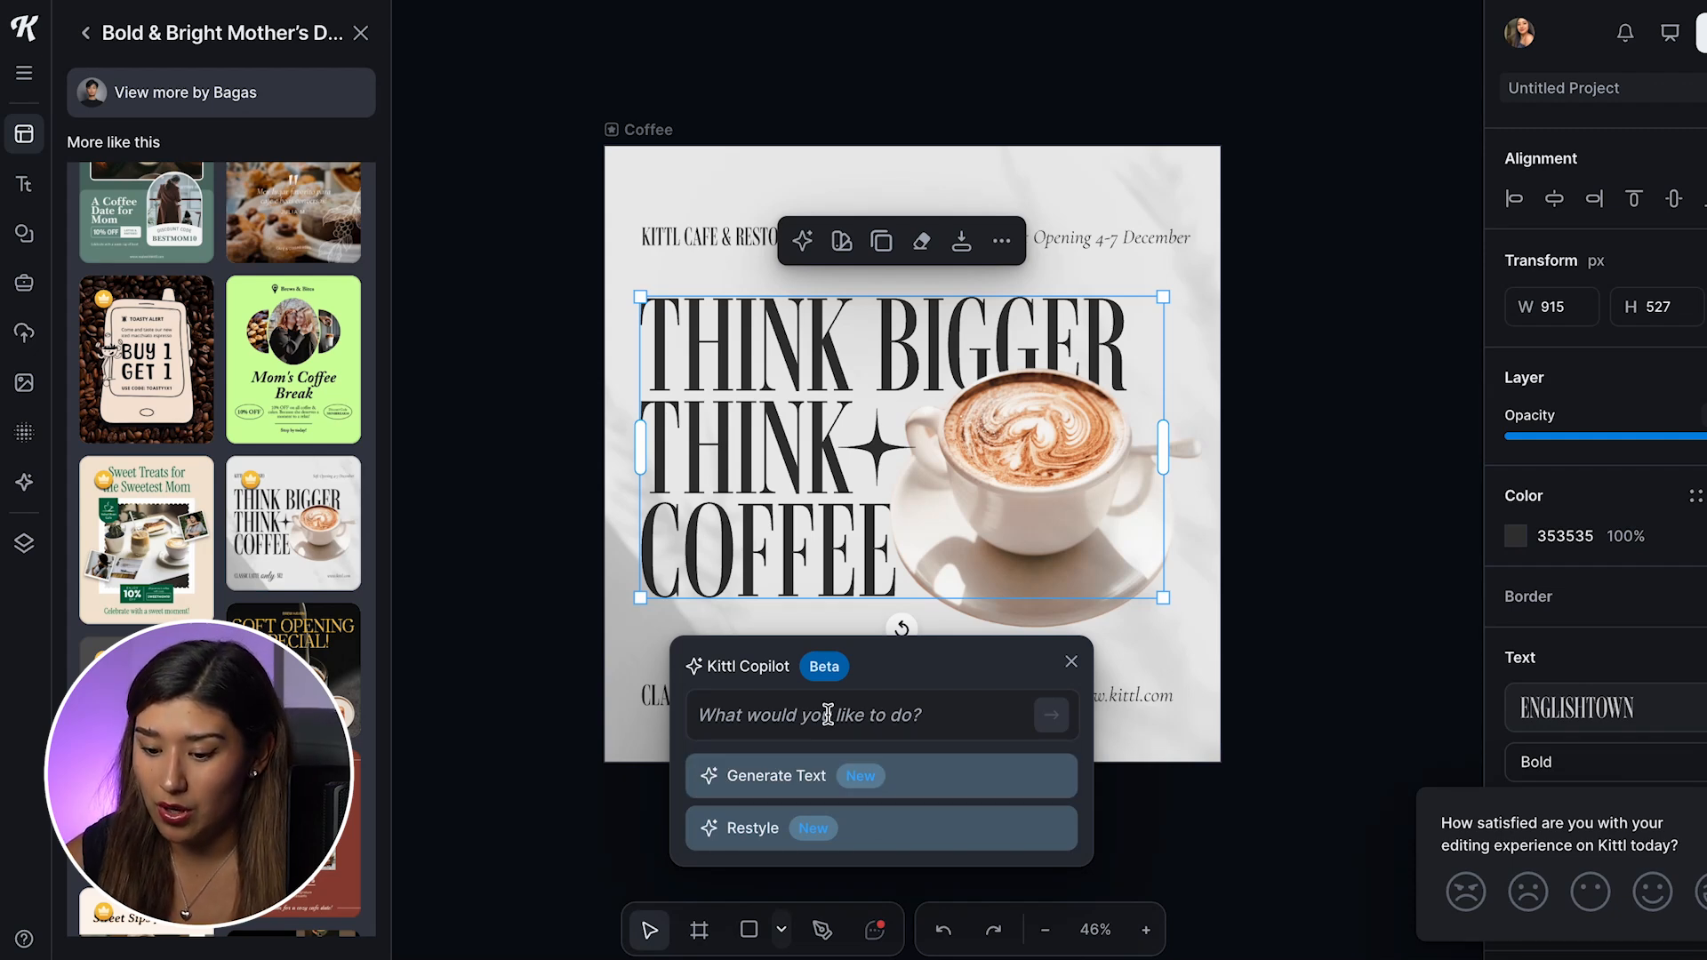
pyautogui.click(782, 776)
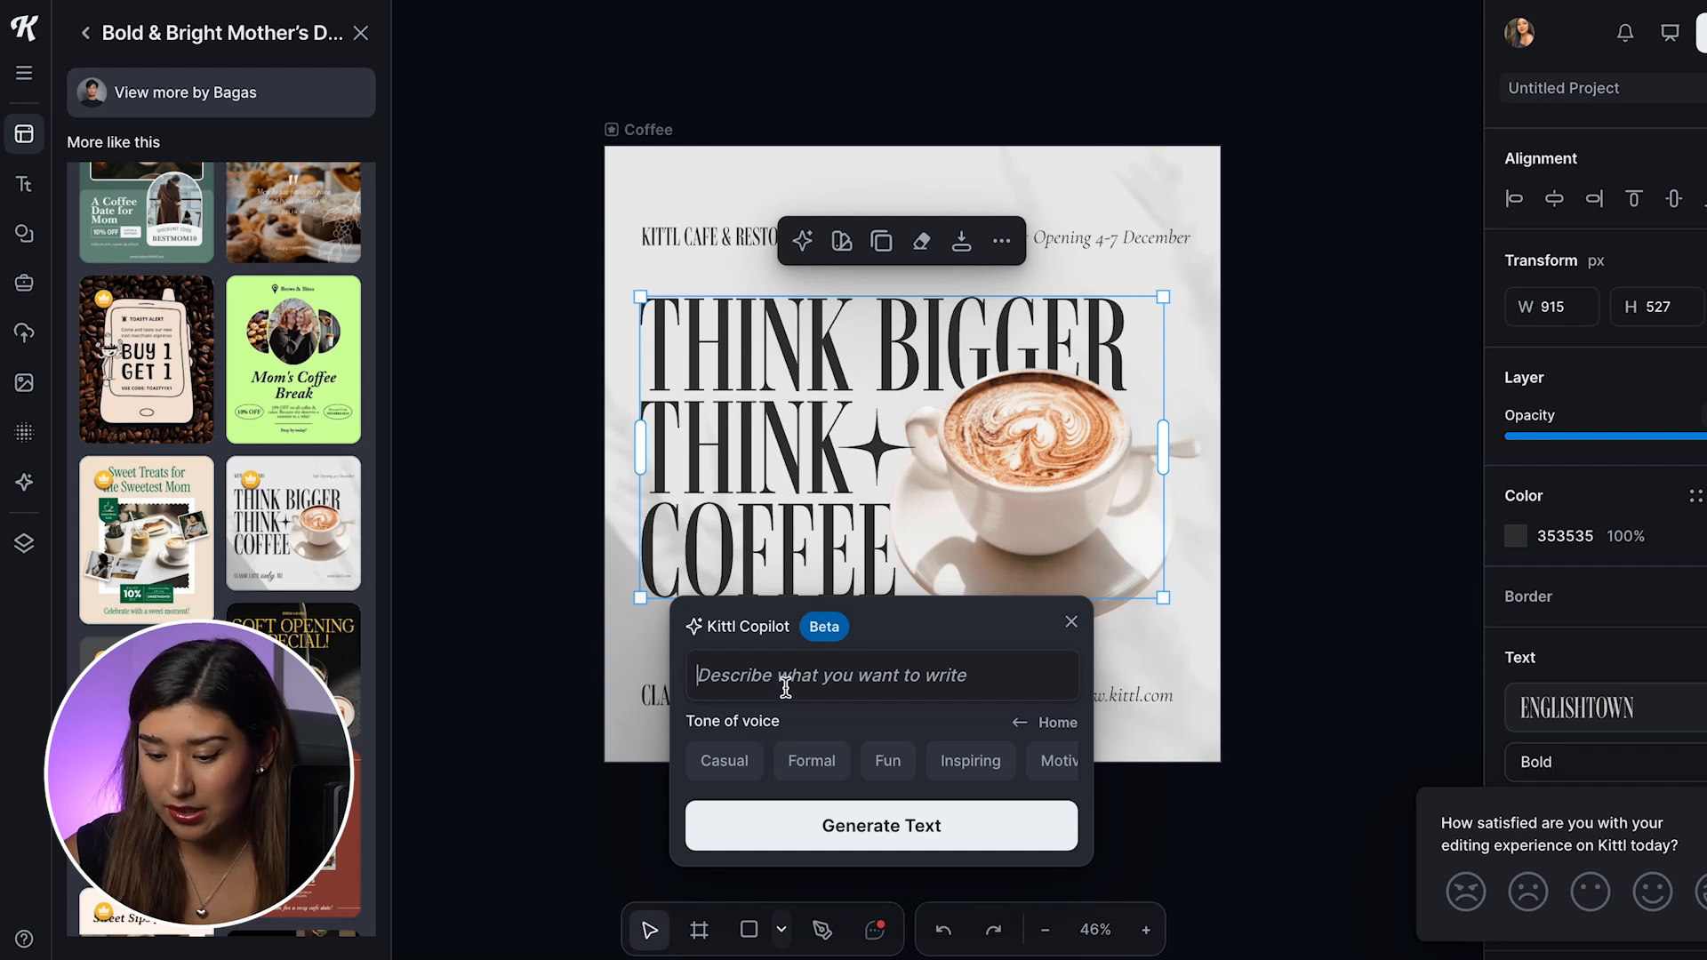
pyautogui.click(905, 772)
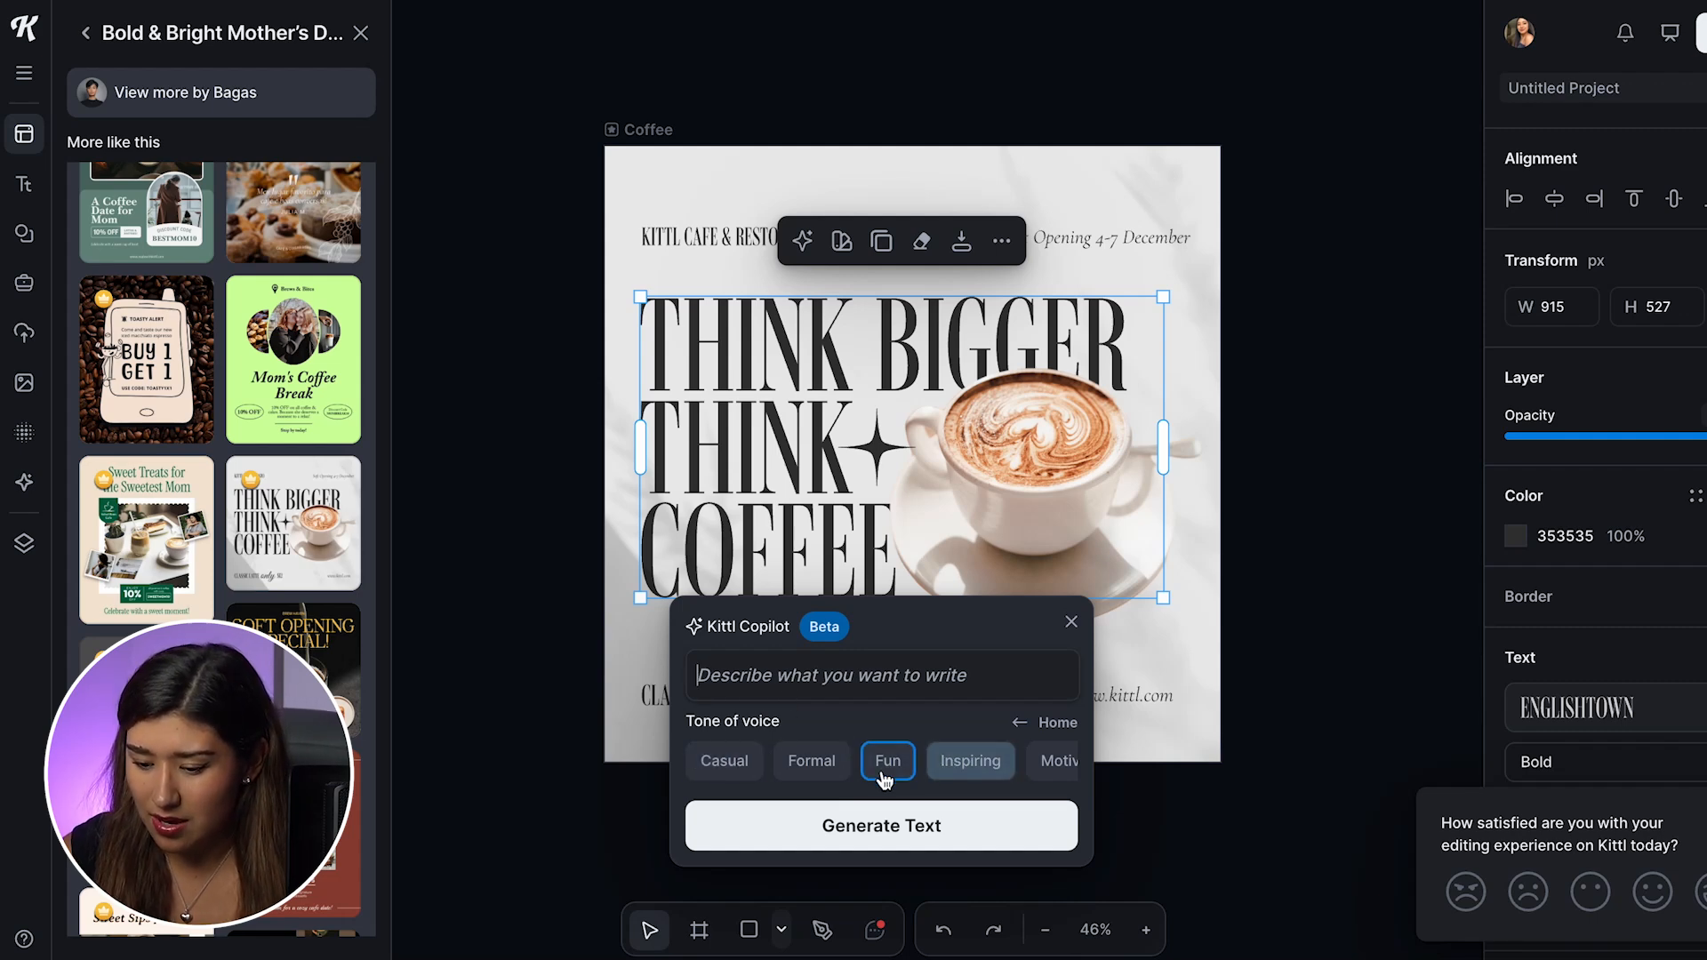
pyautogui.click(812, 766)
pyautogui.click(889, 770)
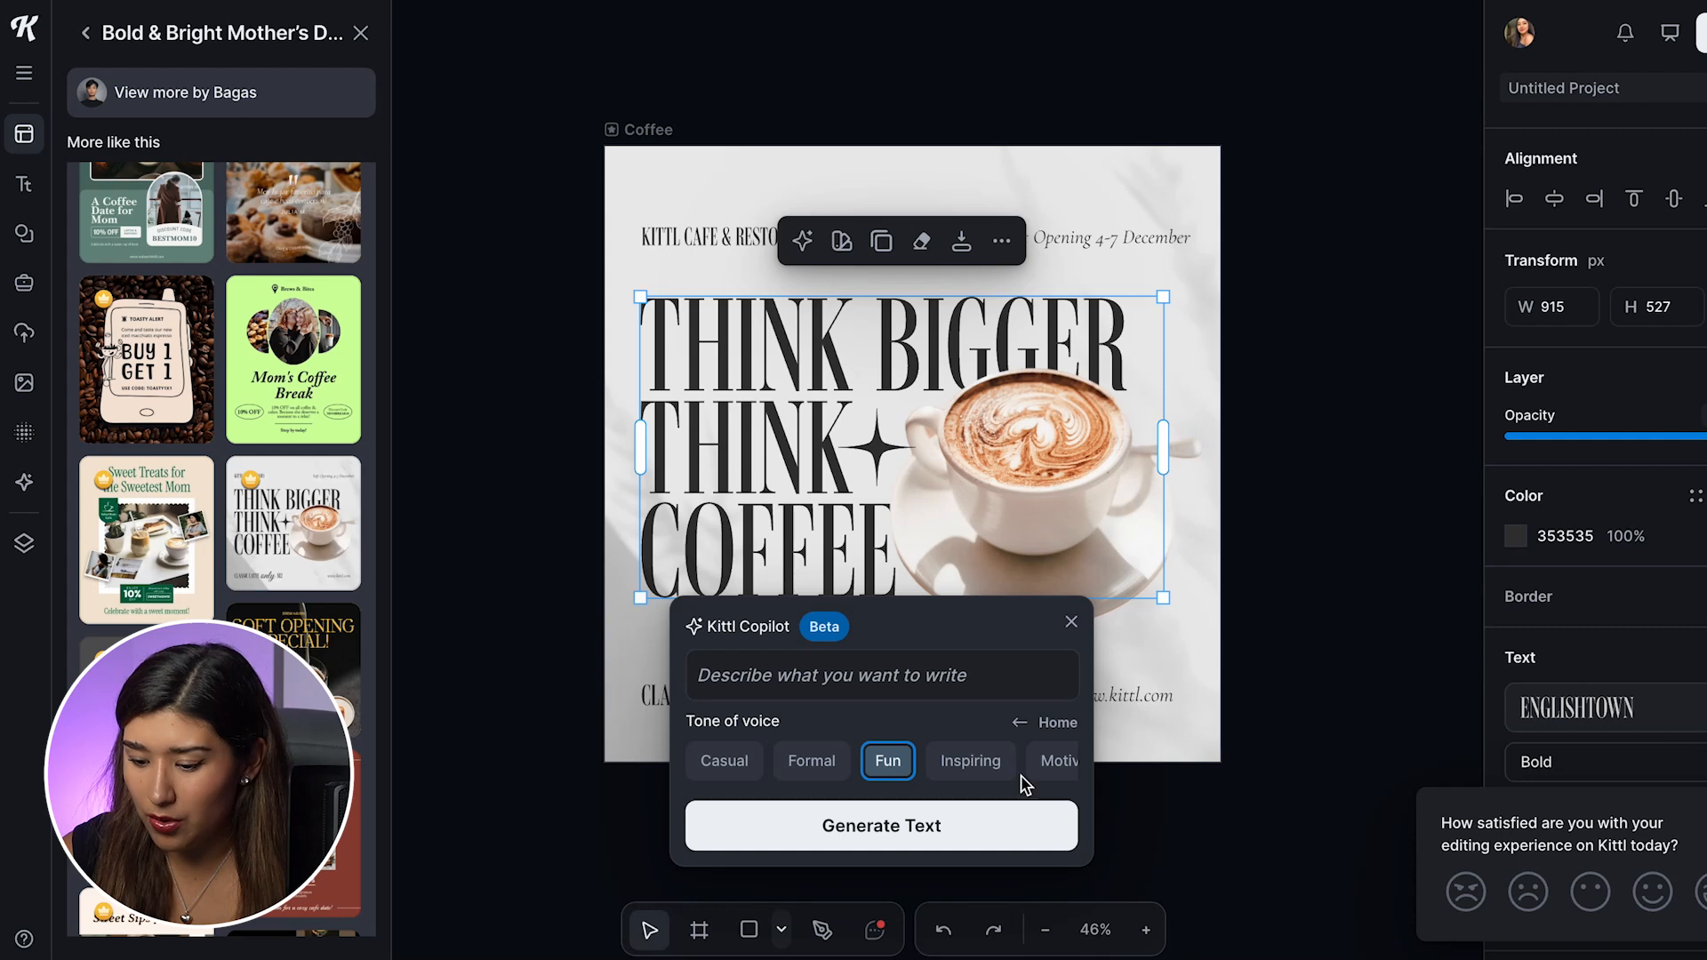
pyautogui.hscroll(1, 949, 762)
pyautogui.hscroll(-2, 949, 762)
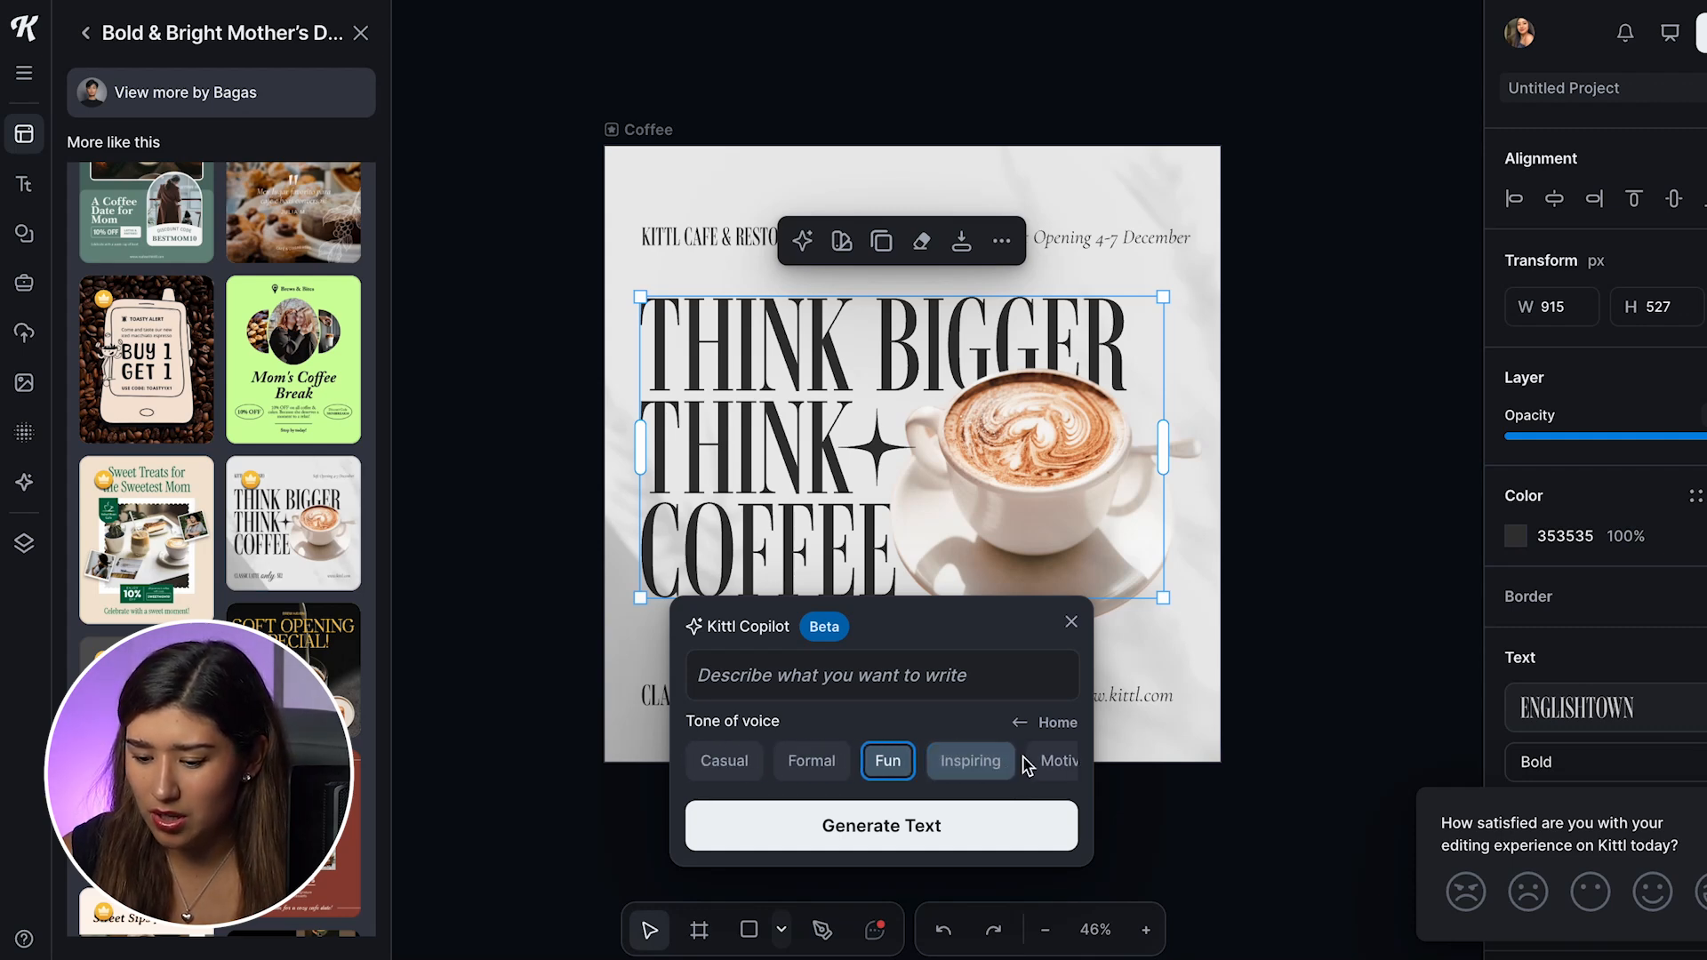
# Step: Generate headline suggestions from the prompt "coffee inspirational phrase" with the Inspiring tone of voice
pyautogui.click(812, 761)
pyautogui.click(851, 675)
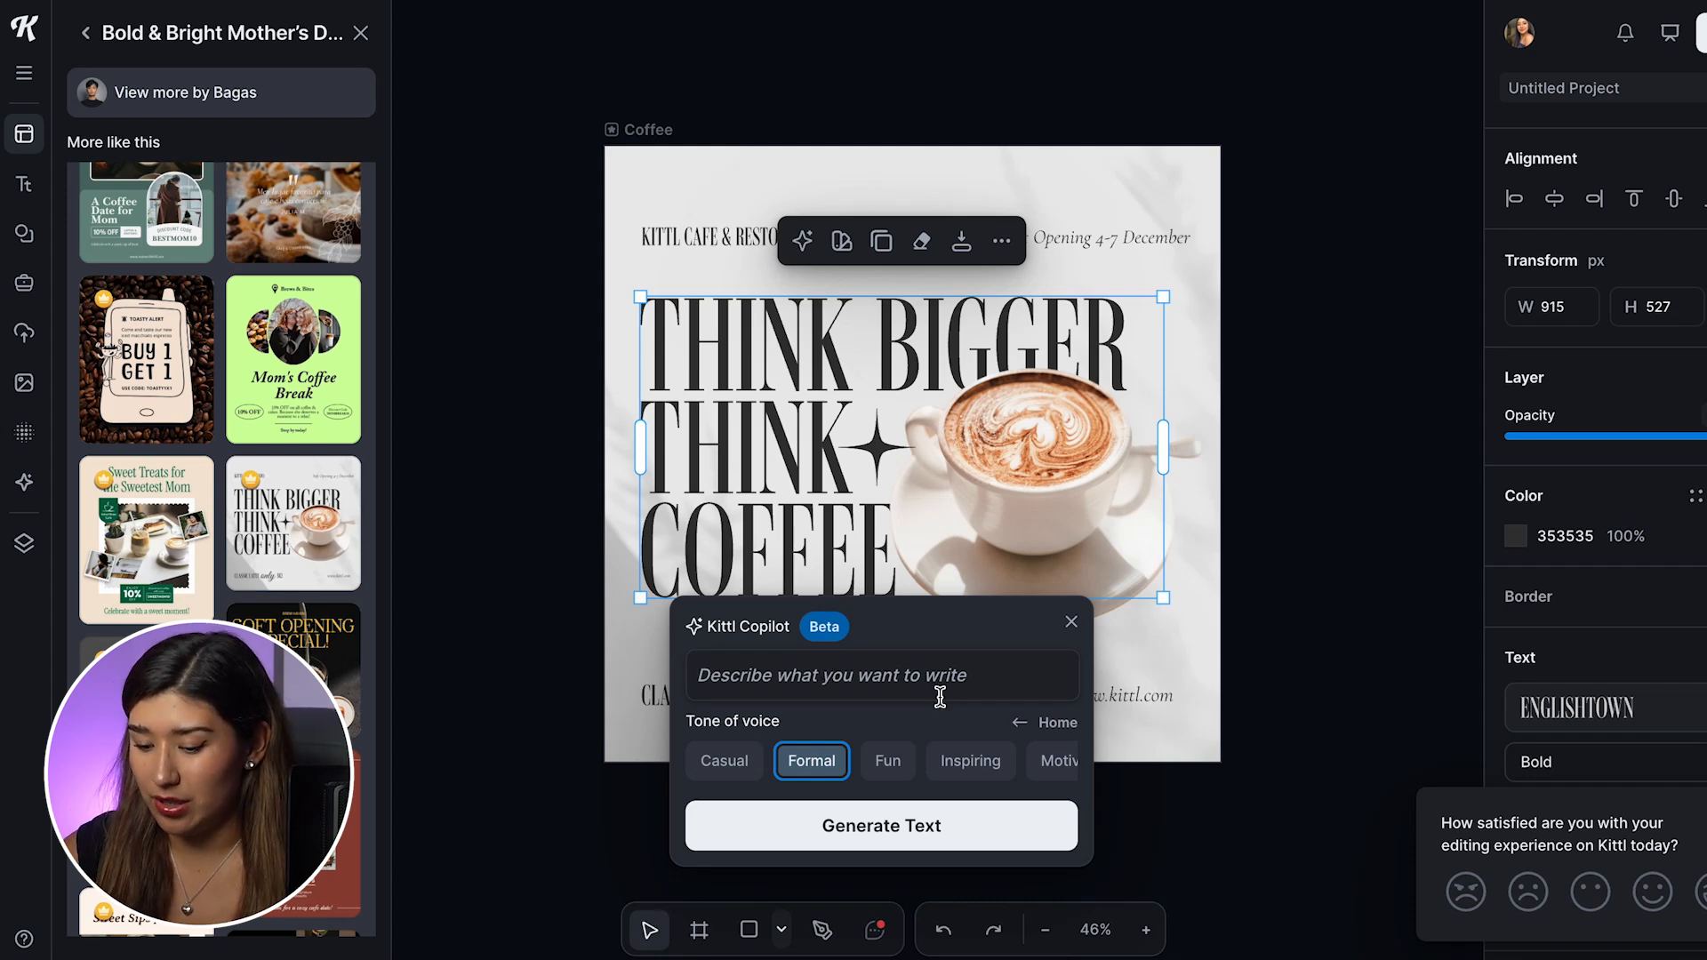
pyautogui.write('coffee inspirational phrase')
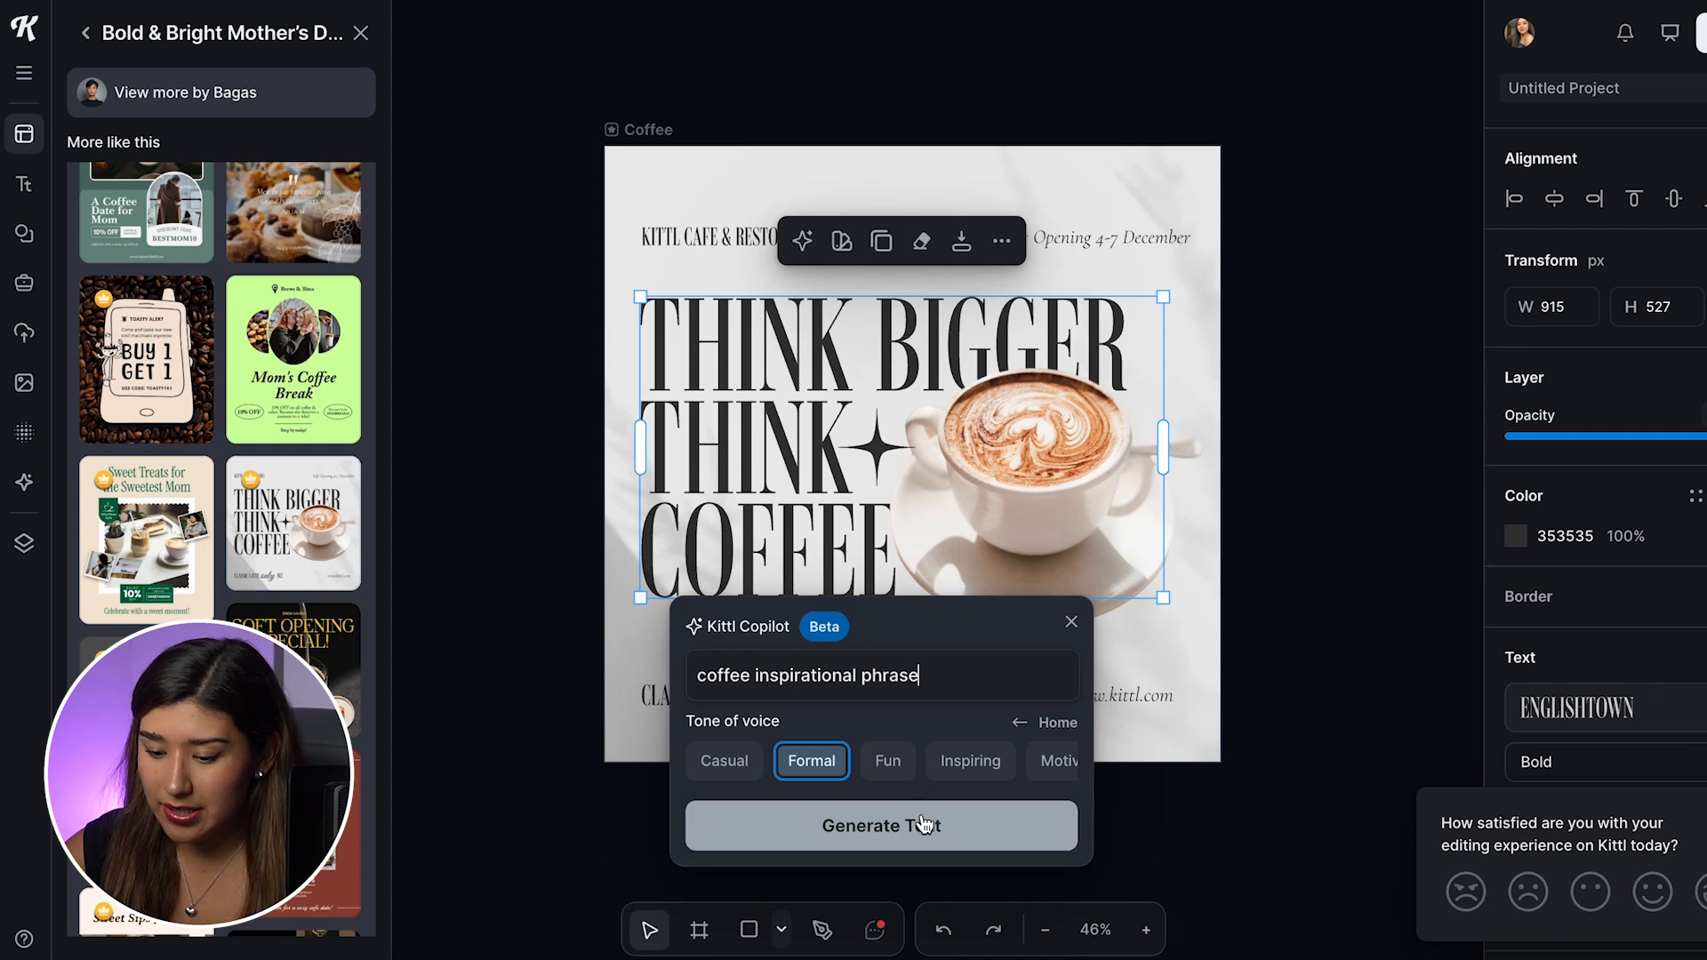
pyautogui.click(724, 763)
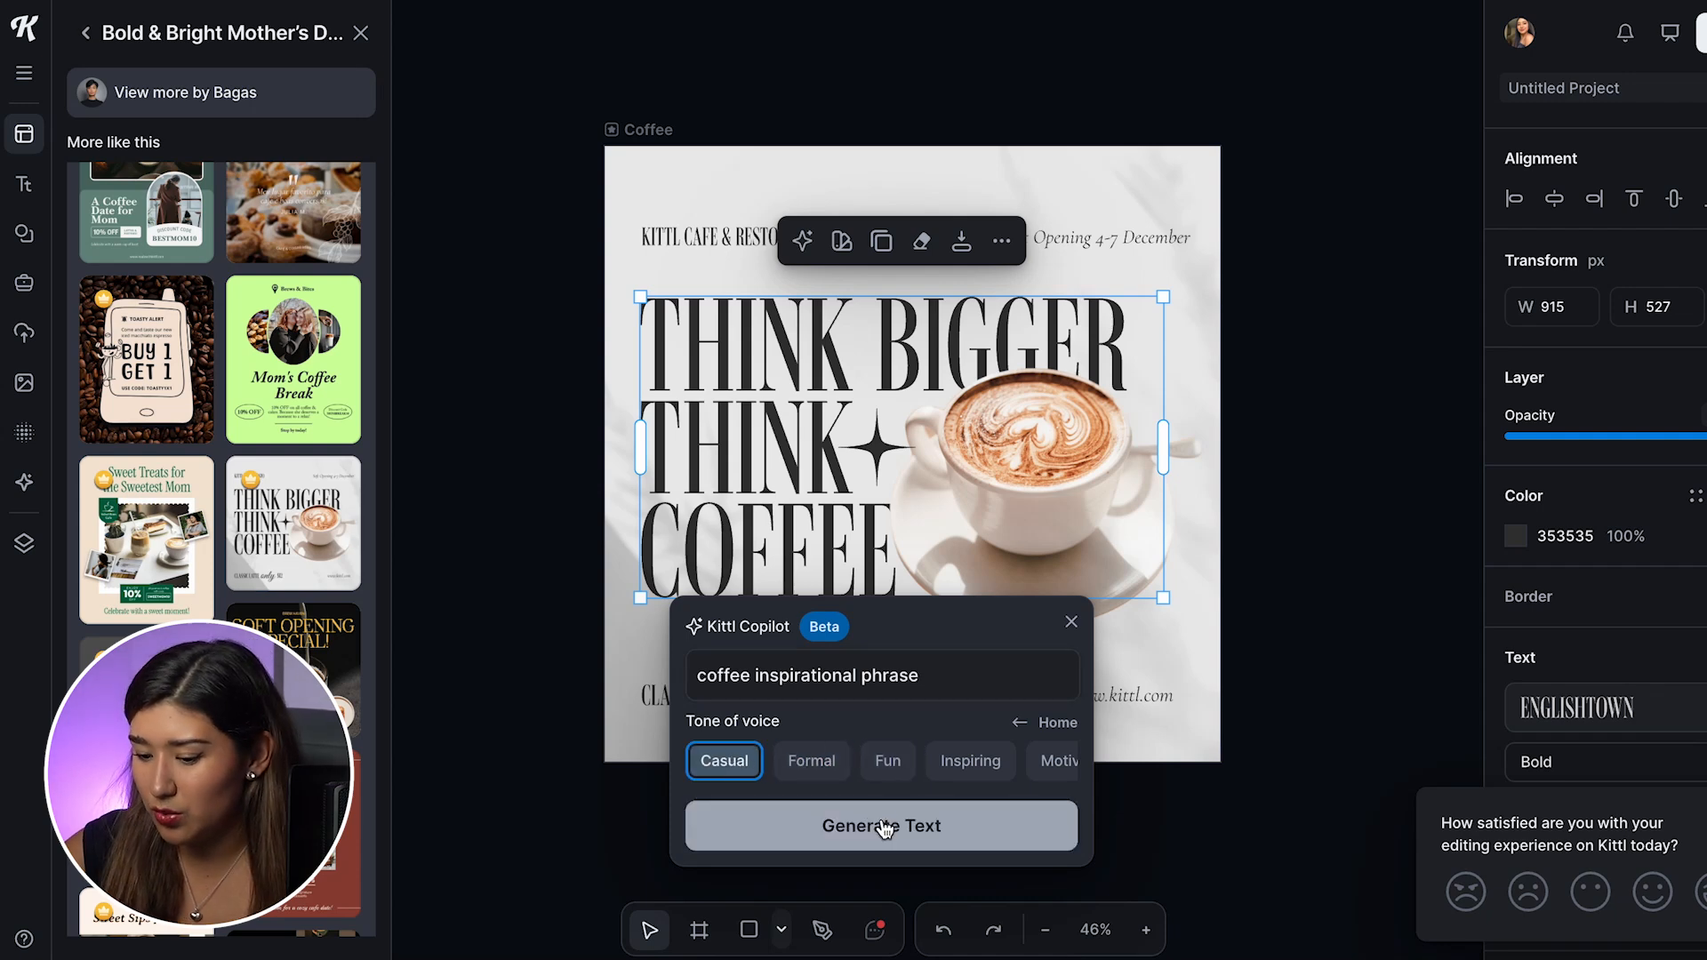
pyautogui.click(974, 769)
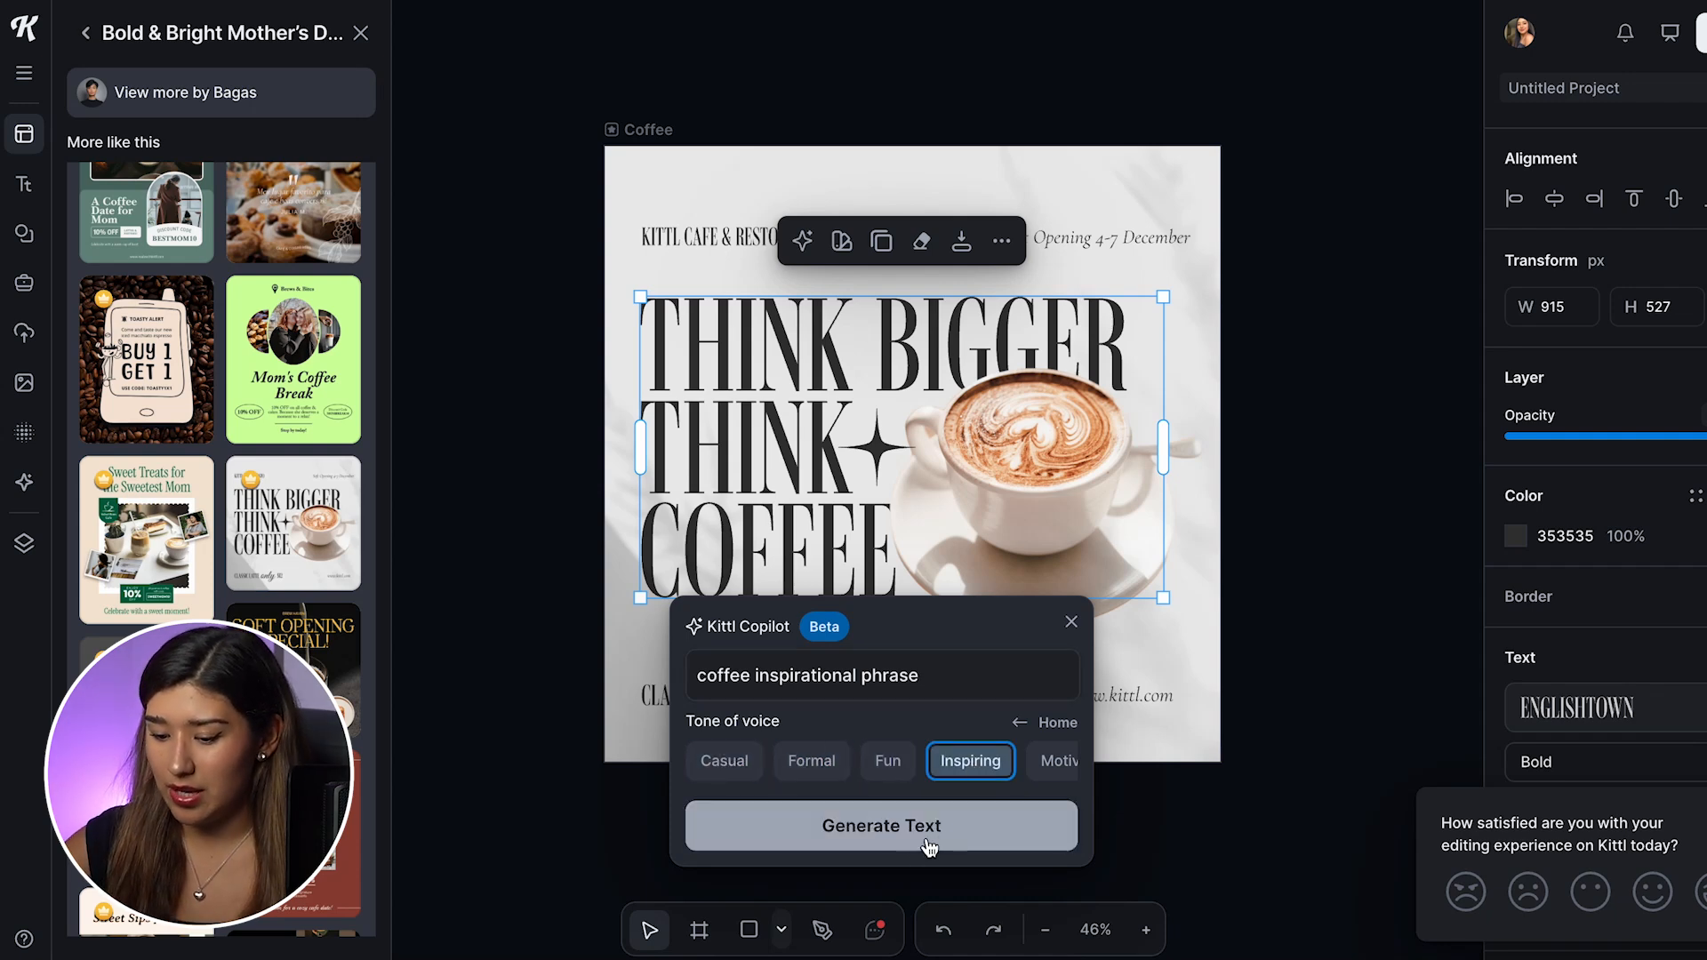
pyautogui.click(871, 831)
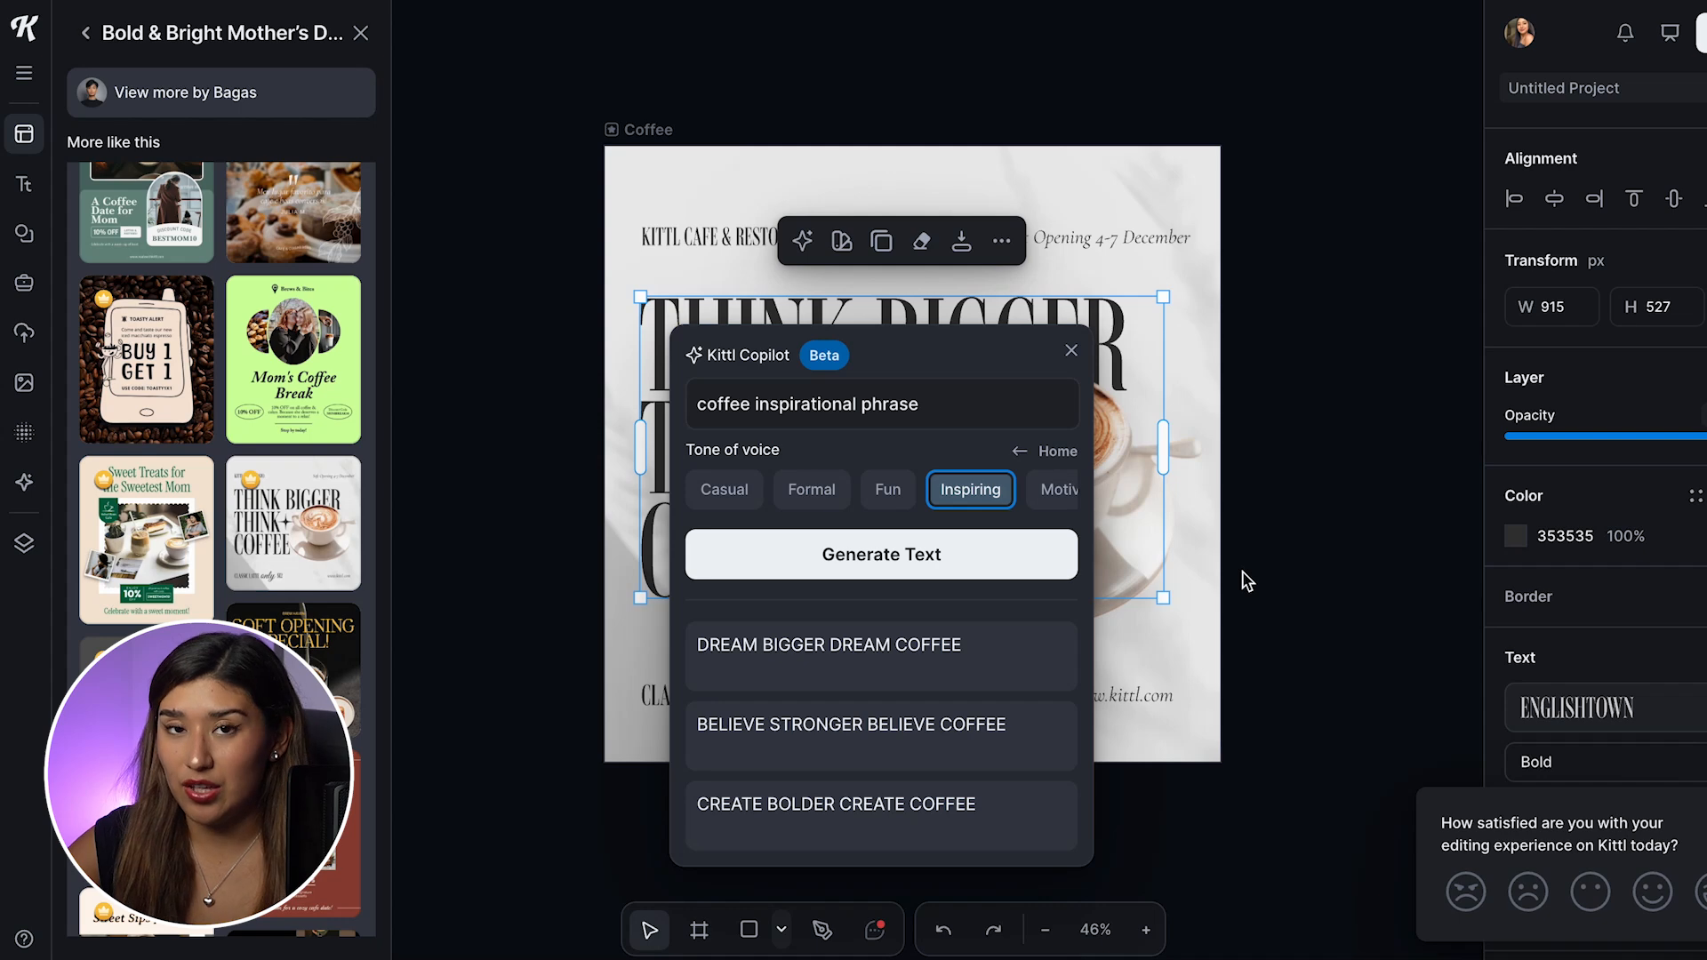
# Step: Replace the headline with the suggestion "DREAM BIGGER DREAM COFFEE" and close Kittl Copilot
pyautogui.moveTo(860, 659)
pyautogui.click(860, 658)
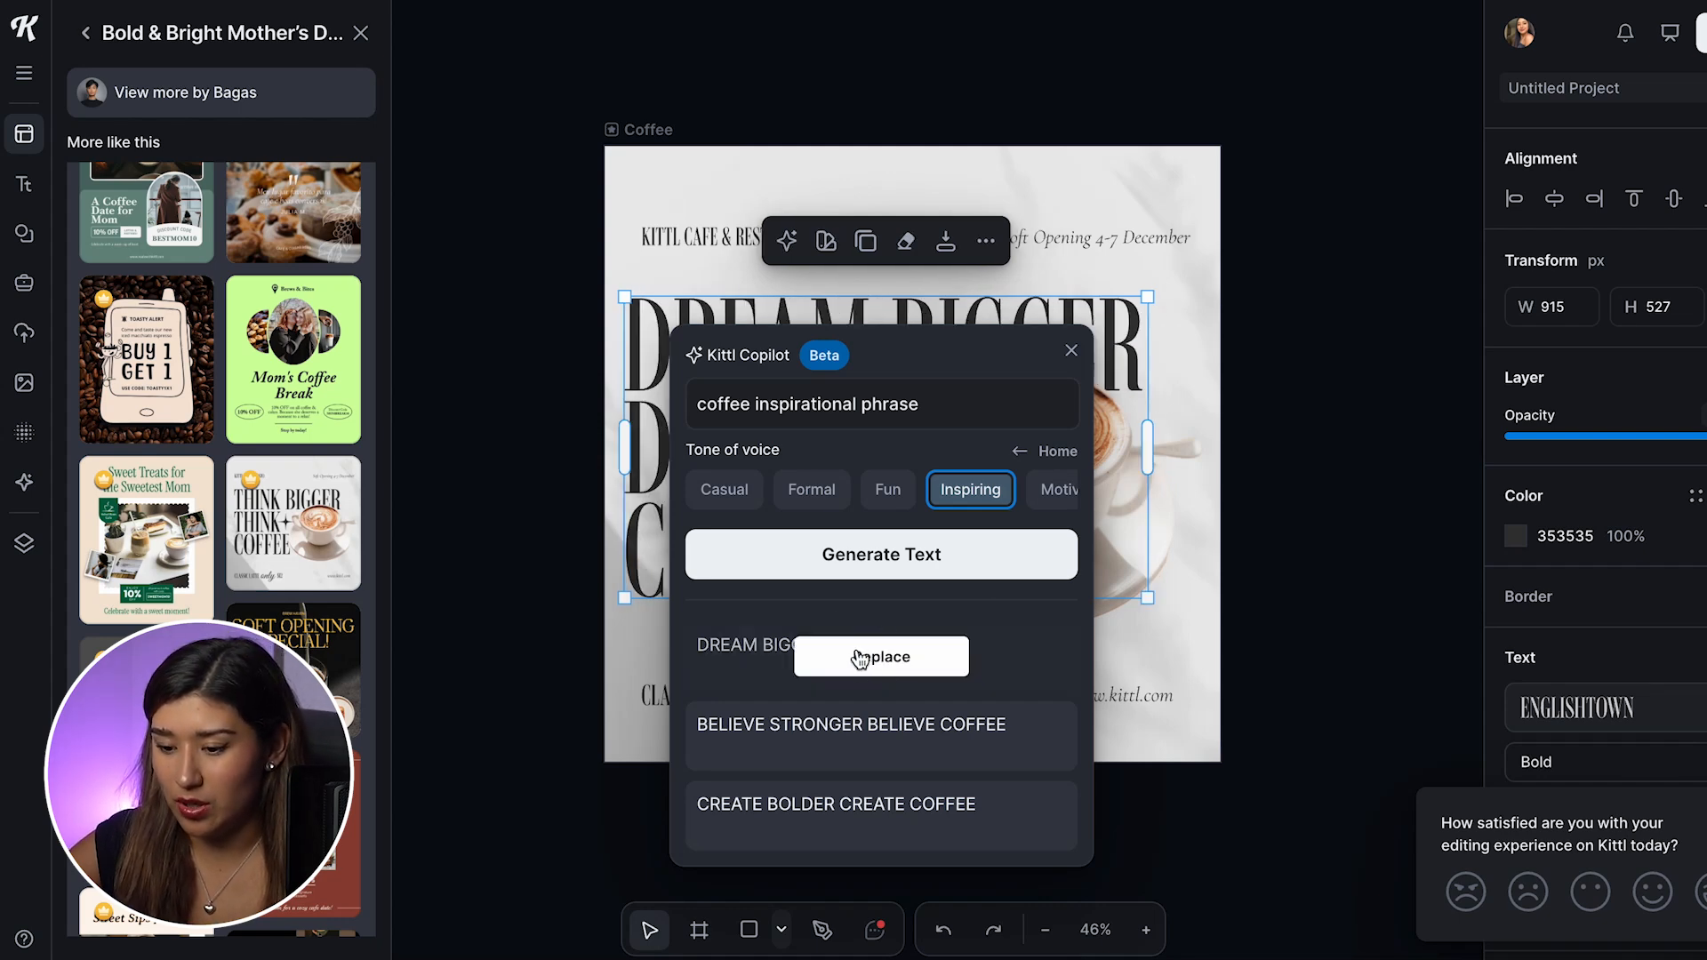
pyautogui.click(1307, 353)
pyautogui.click(1296, 361)
pyautogui.click(1079, 343)
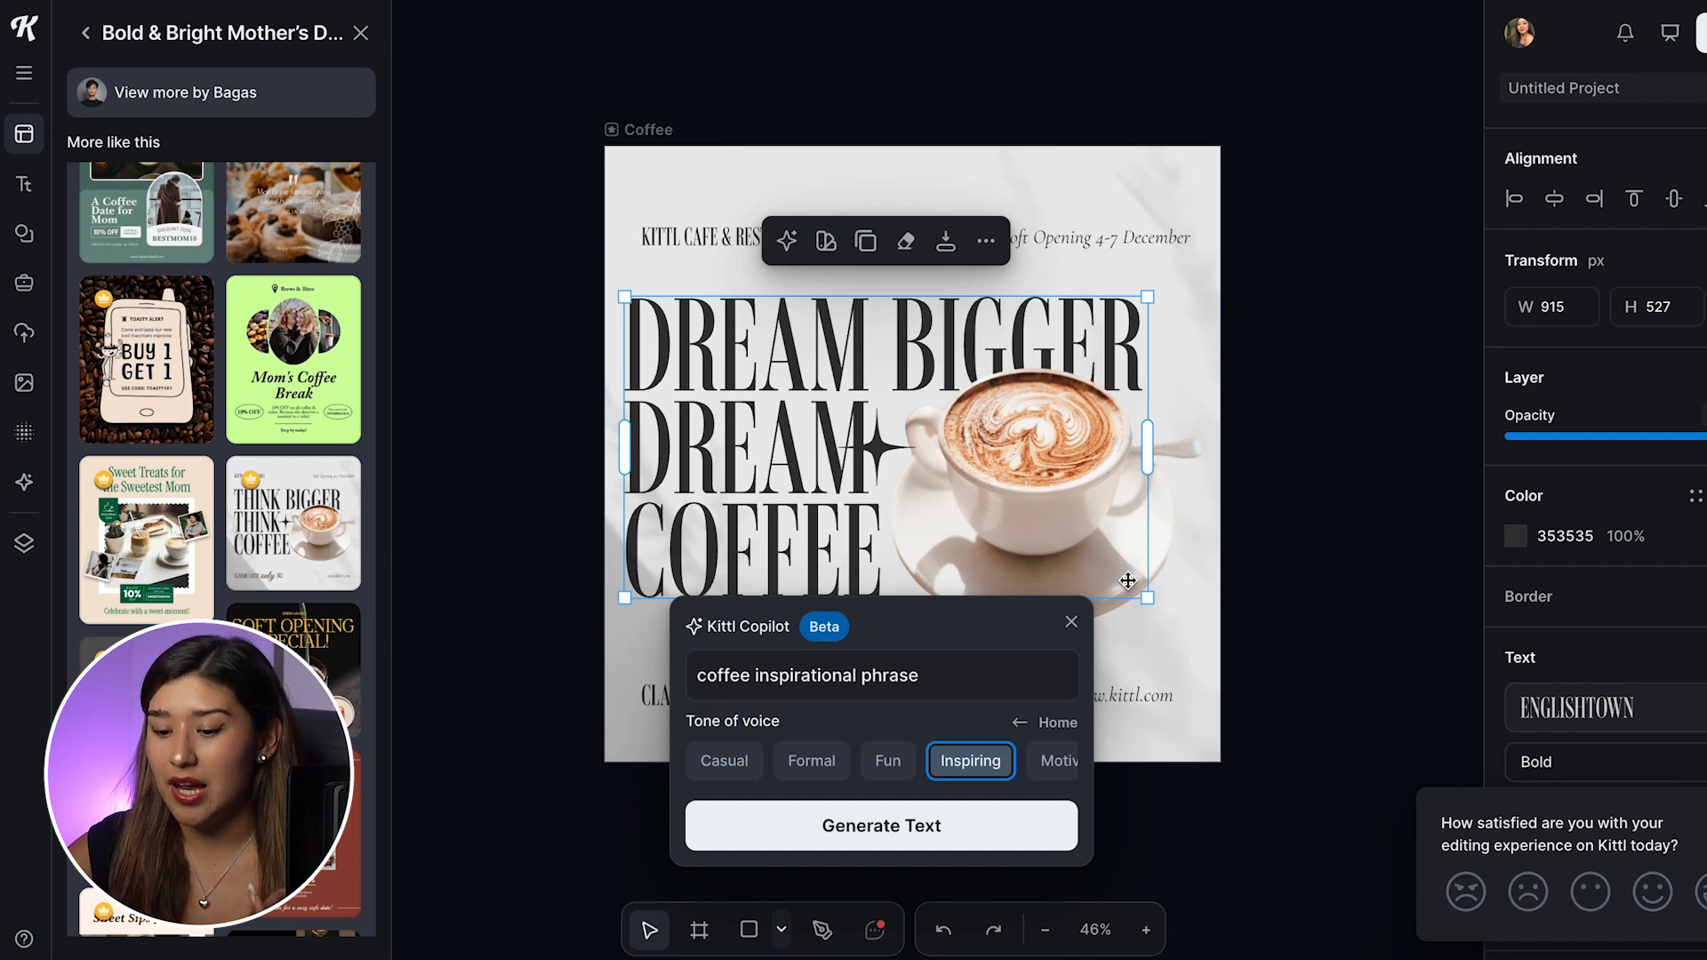
pyautogui.click(1071, 621)
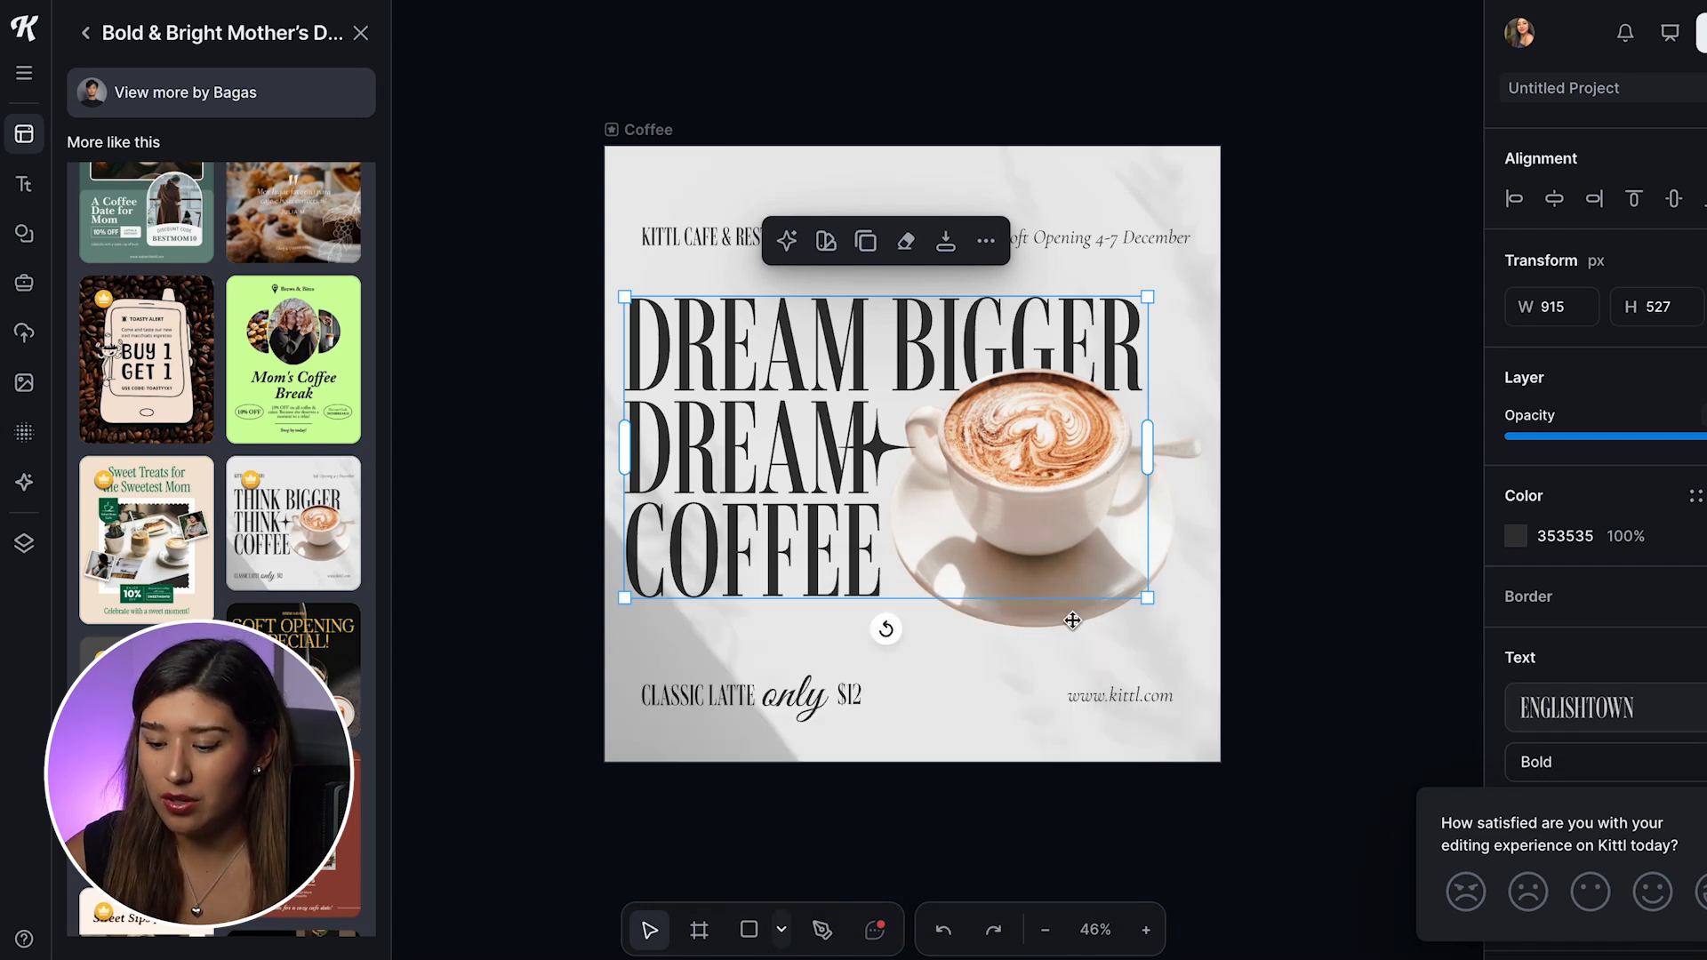
# Step: Try restyling the headline with Kittl Copilot using the prompt "cute" at Low style strength
pyautogui.click(786, 240)
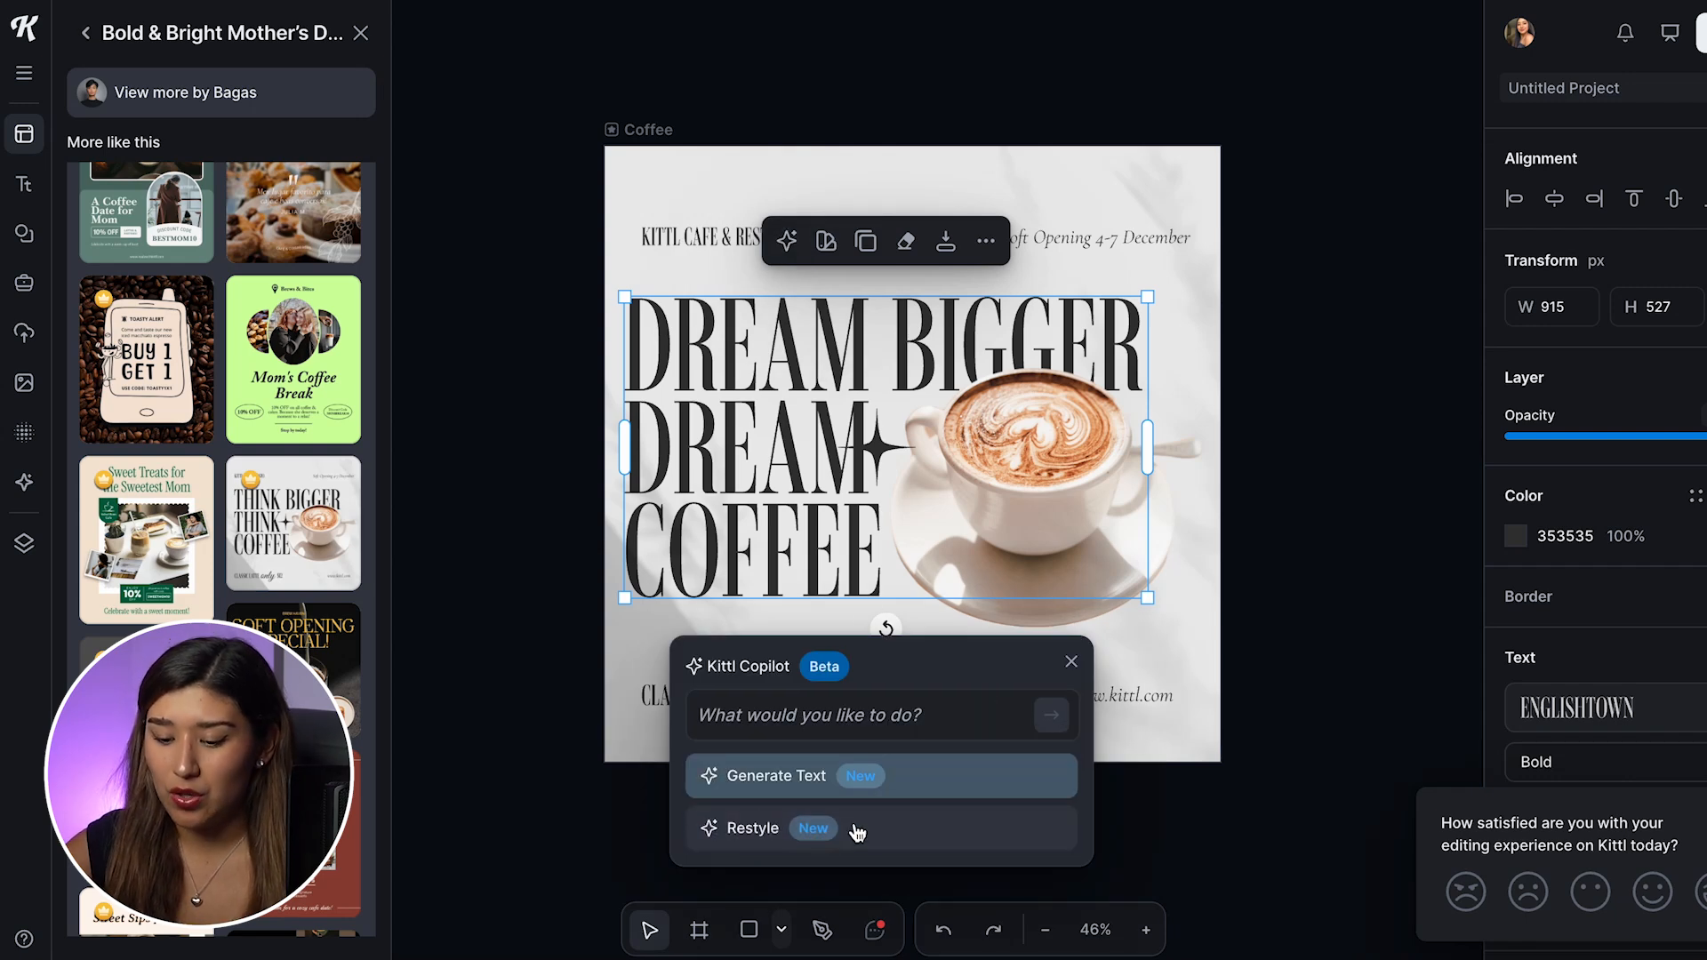
pyautogui.click(747, 834)
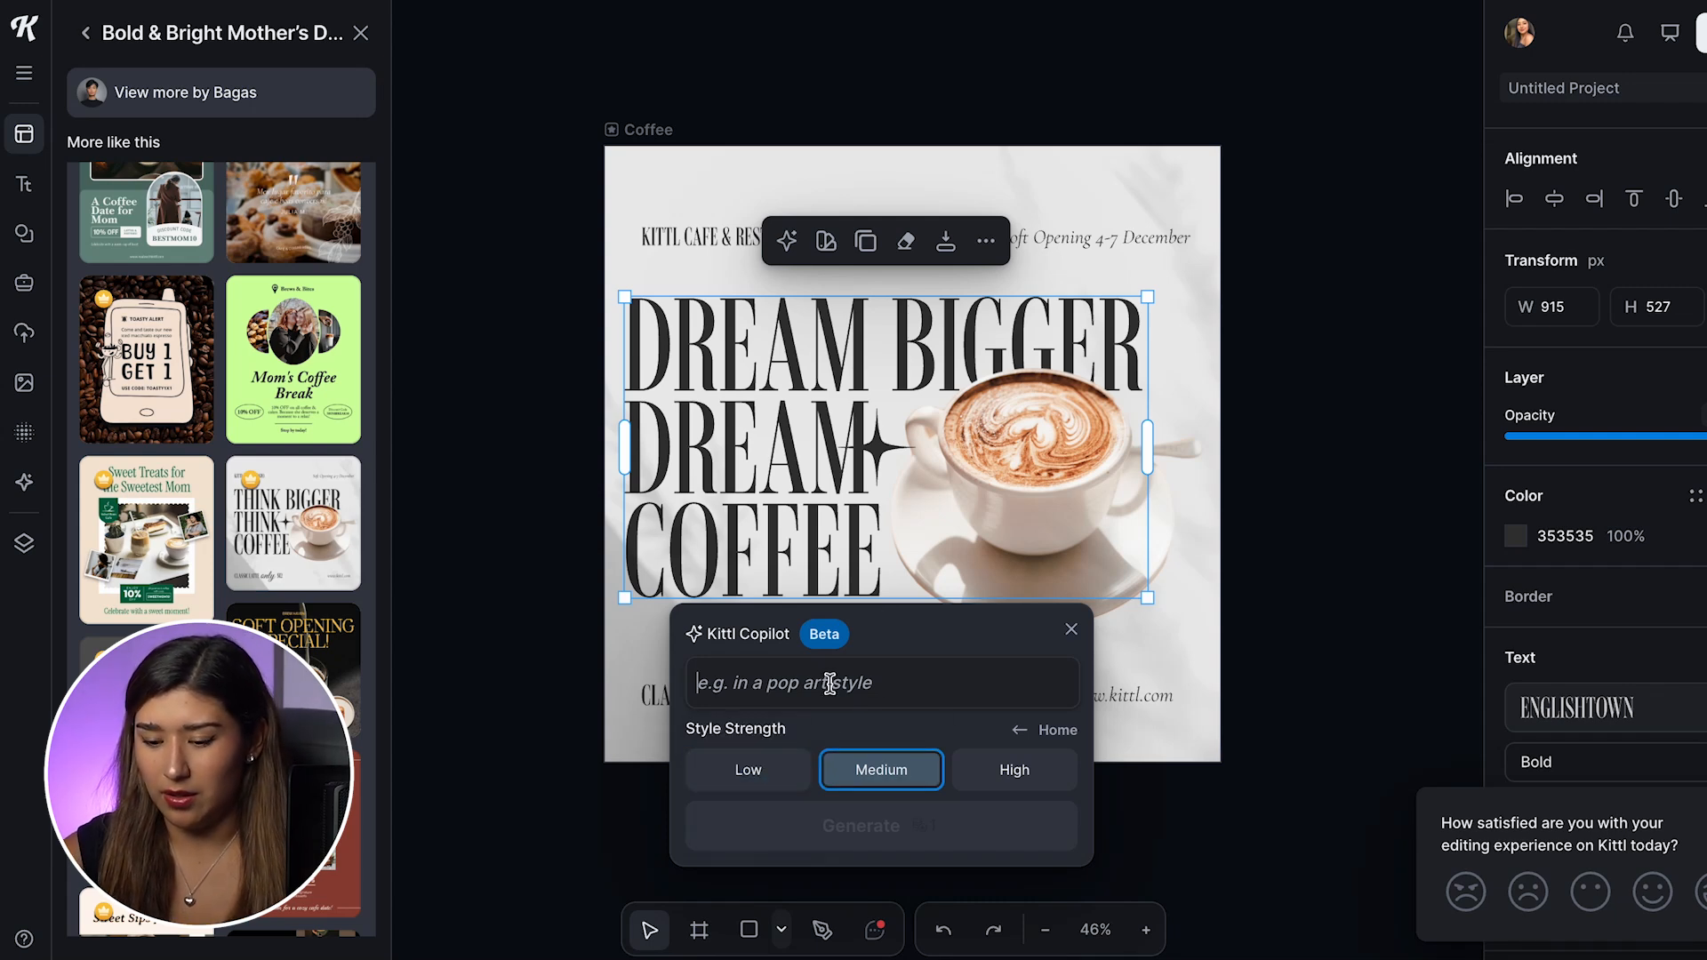
pyautogui.write('cute')
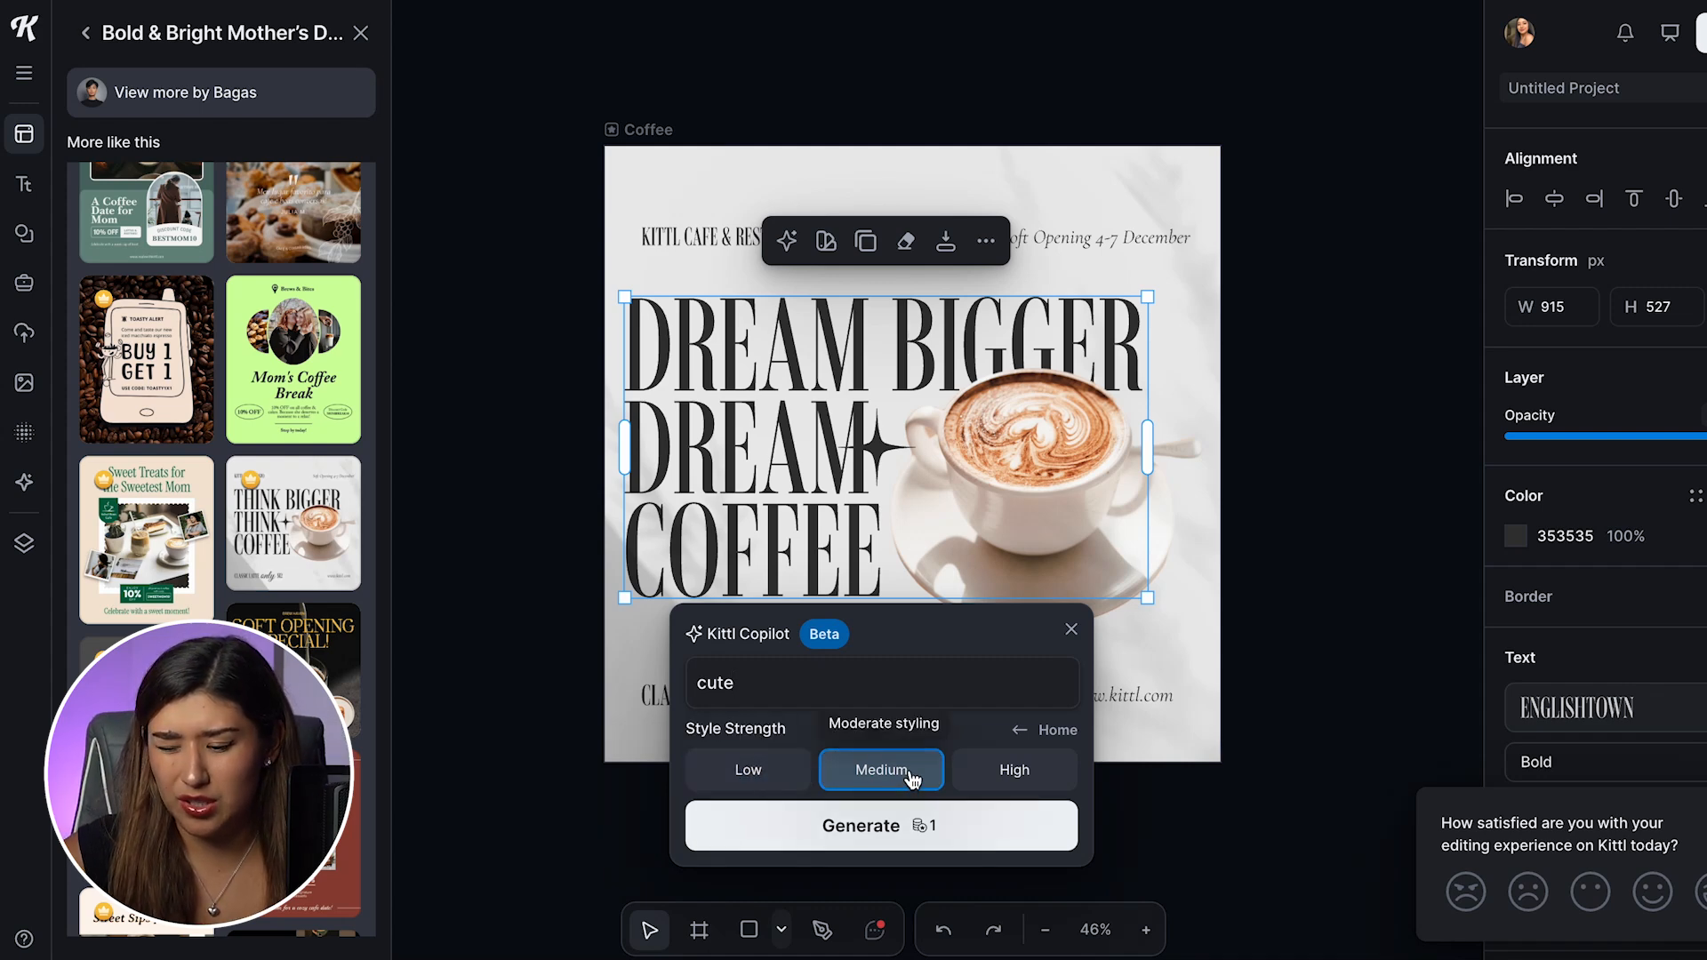
pyautogui.click(788, 778)
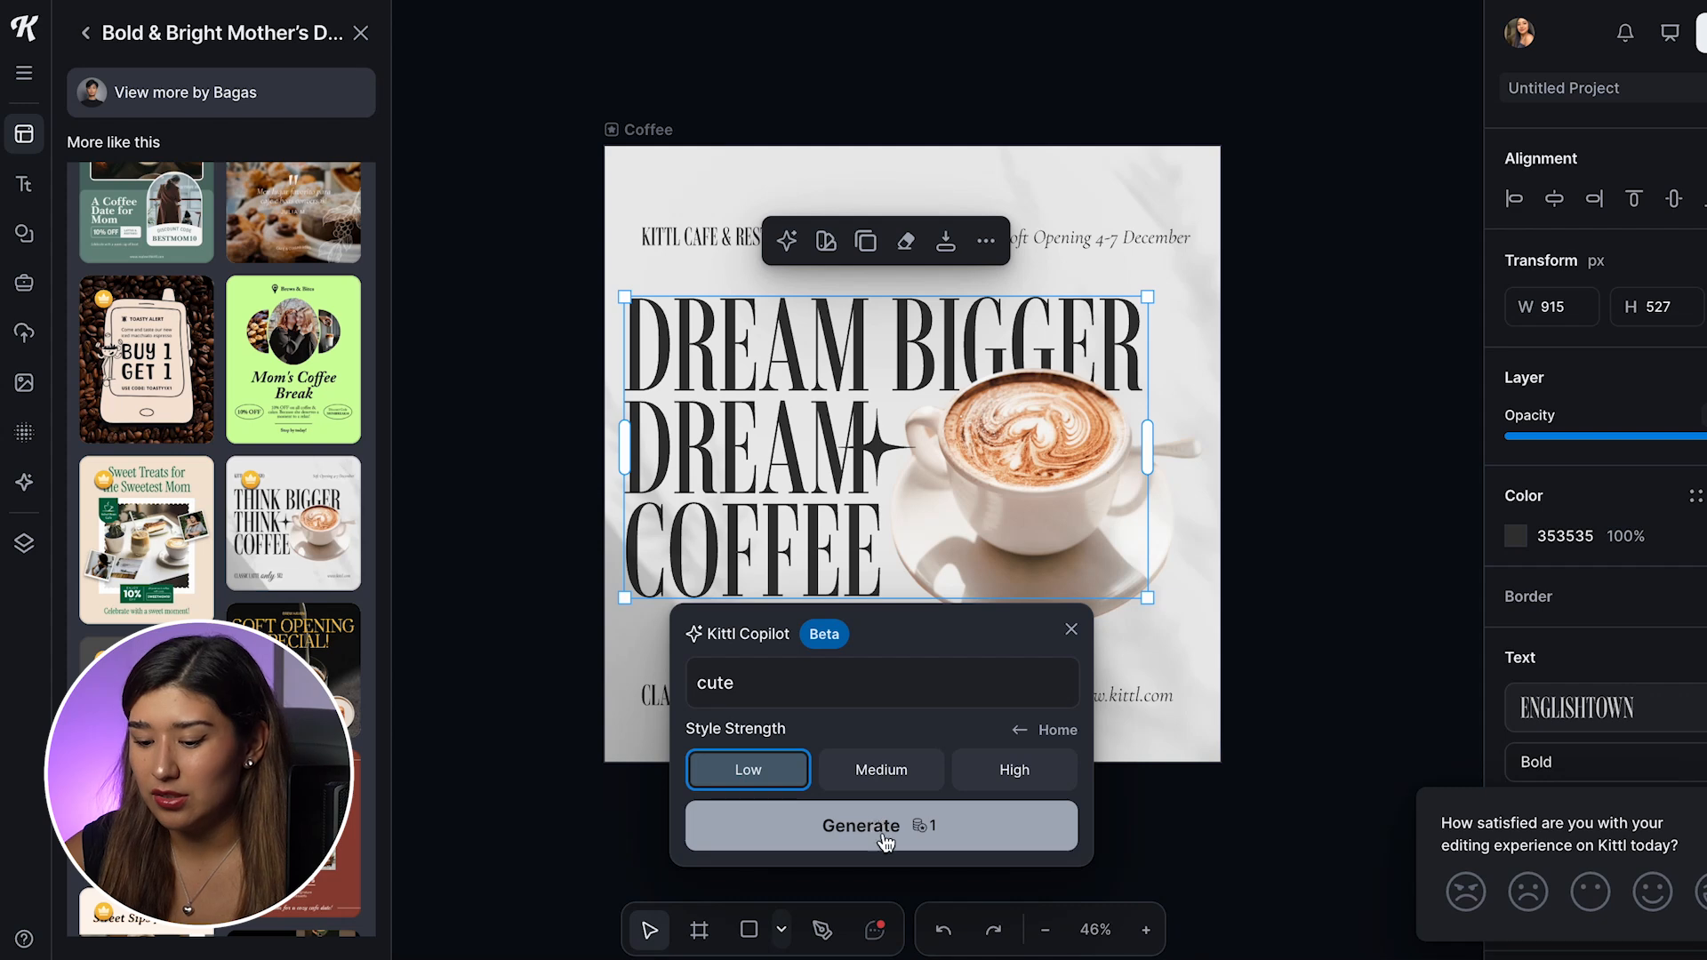
pyautogui.click(853, 831)
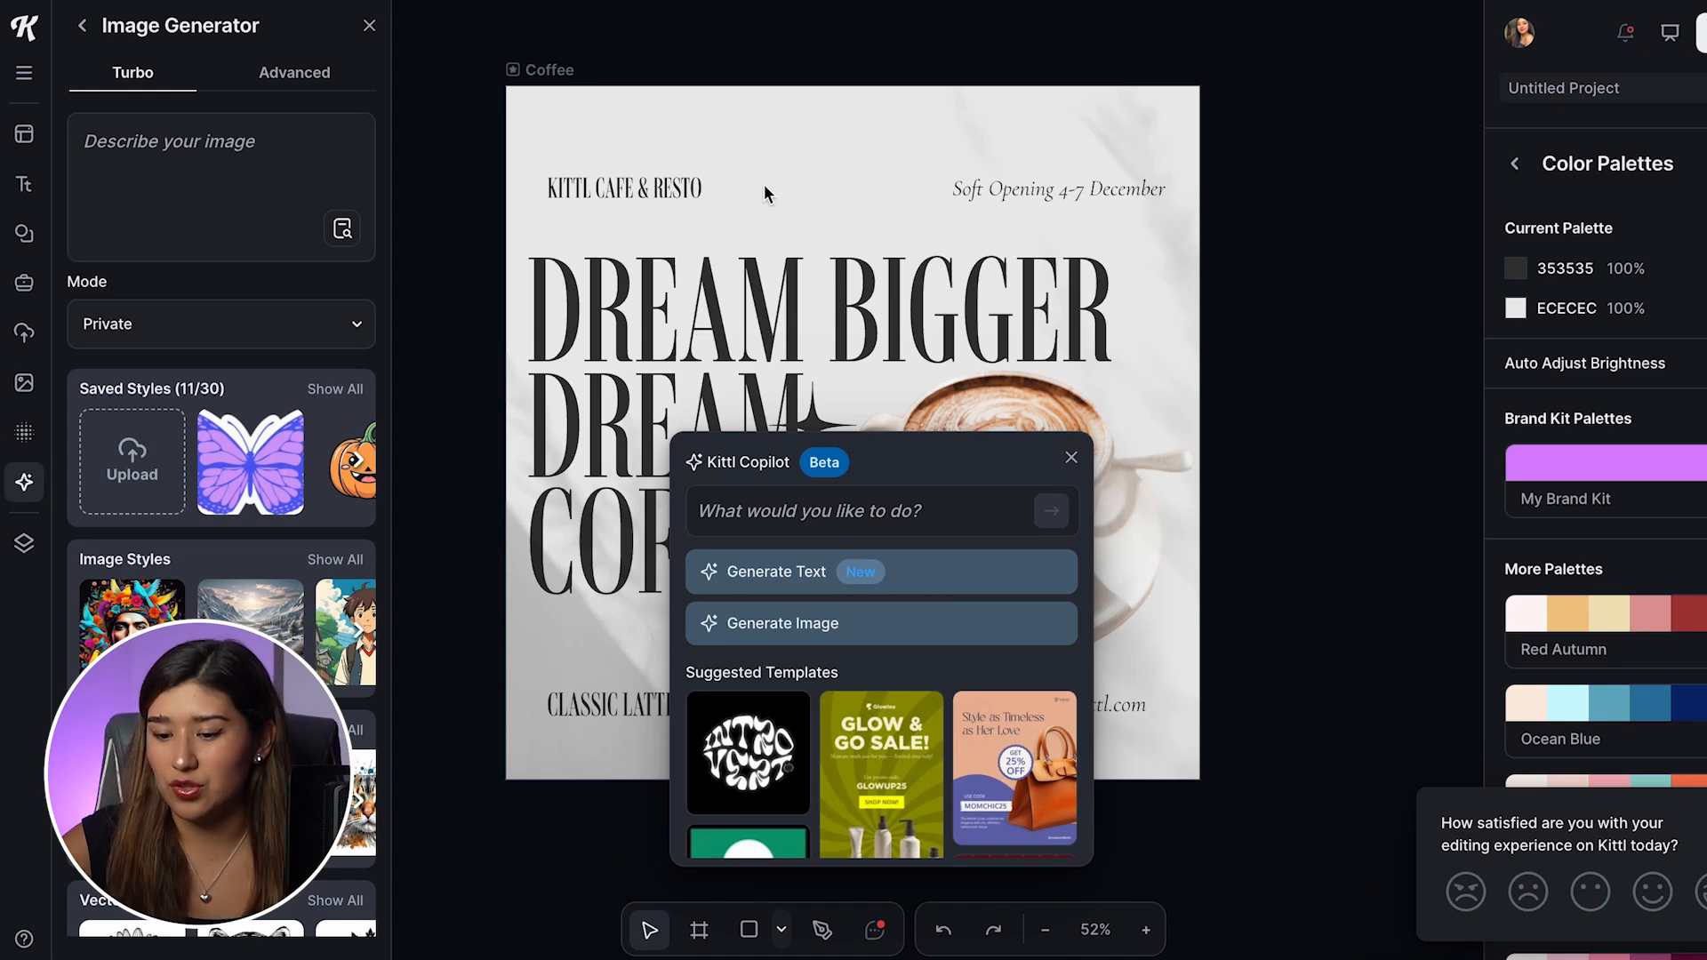
# Step: Change the headline's color to brown with a Kittl Copilot prompt
pyautogui.click(1071, 457)
pyautogui.click(723, 200)
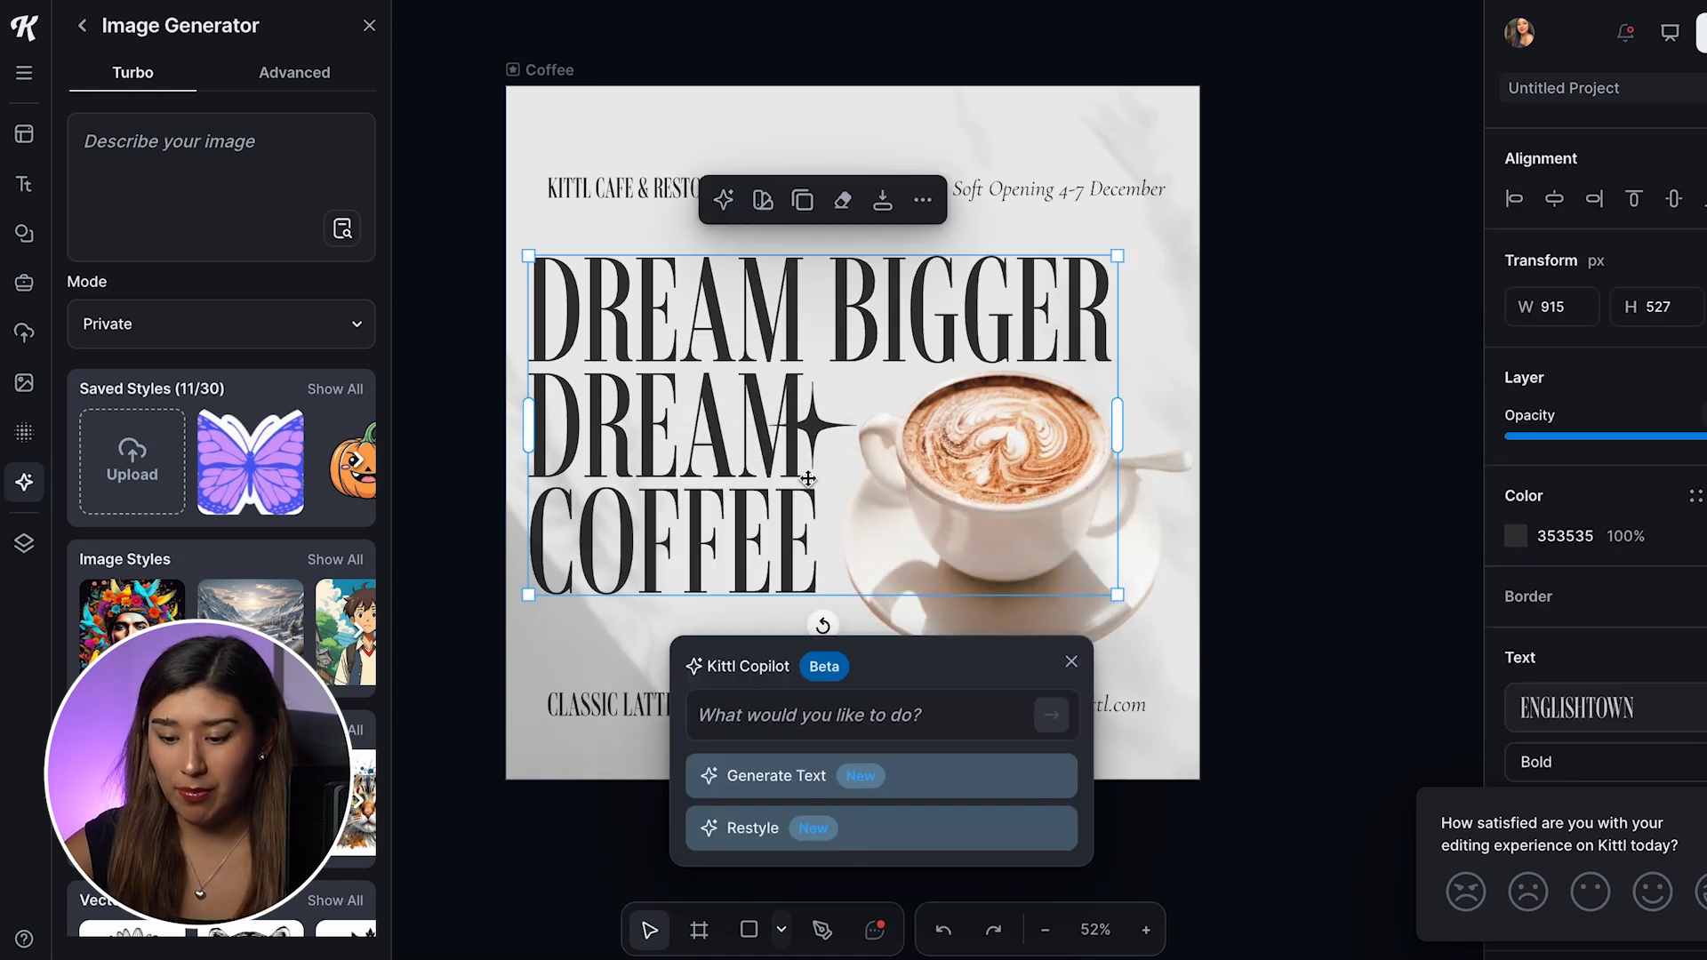
pyautogui.click(812, 706)
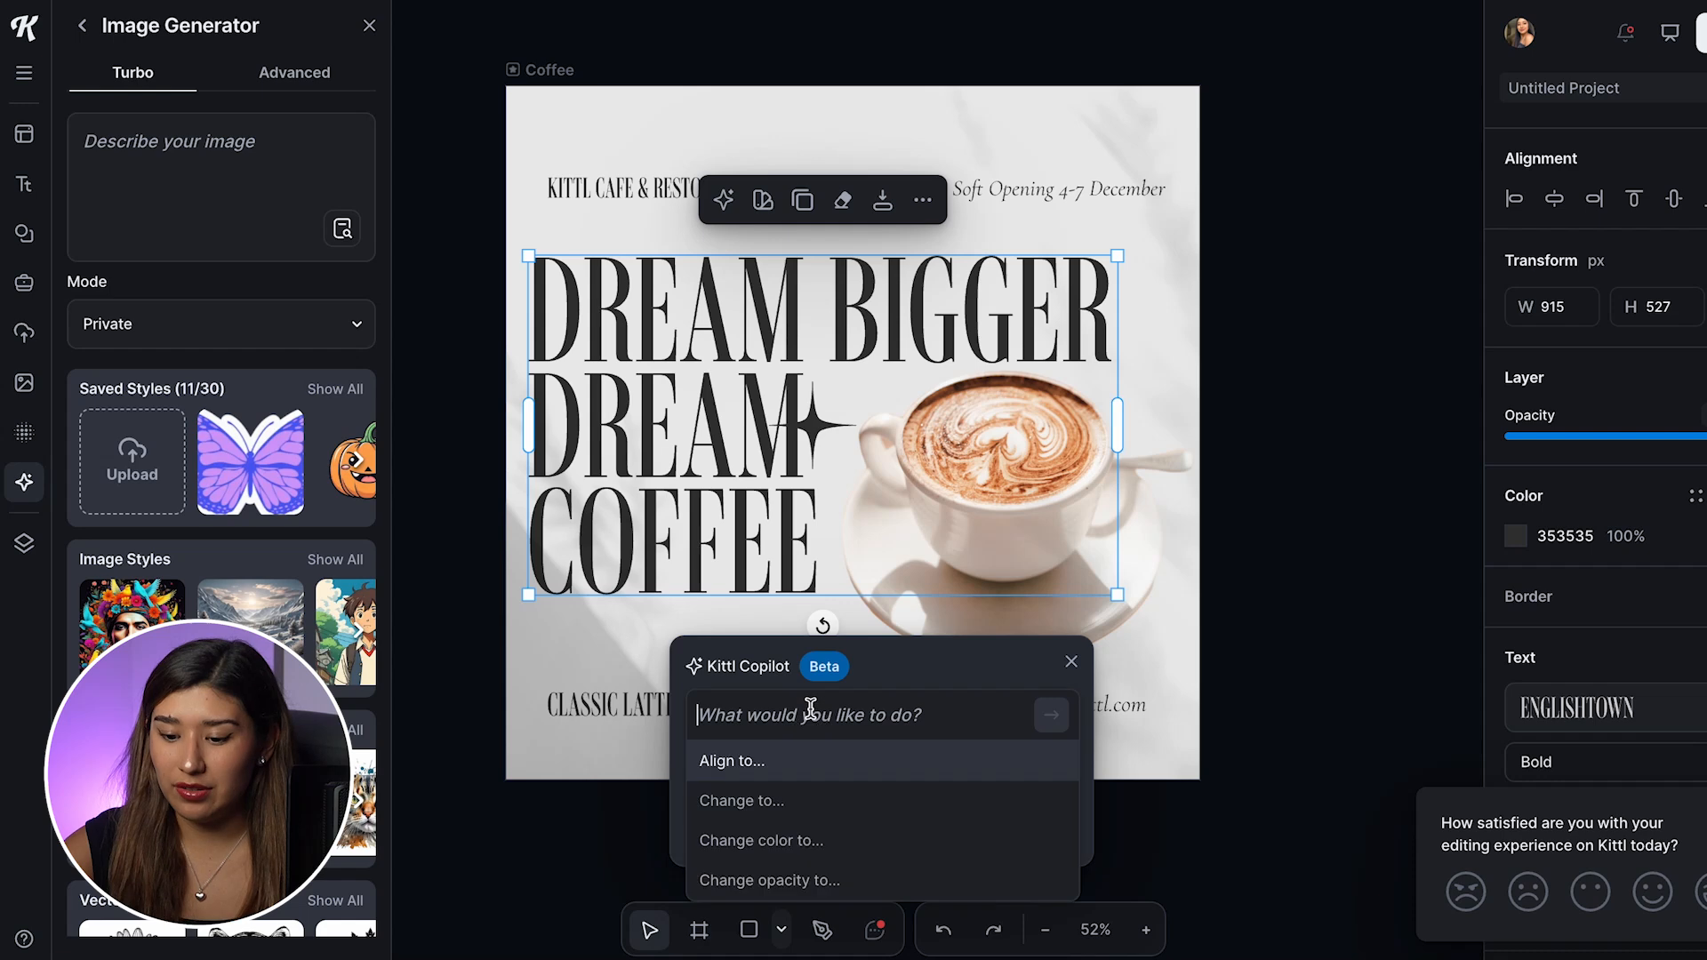
pyautogui.click(853, 842)
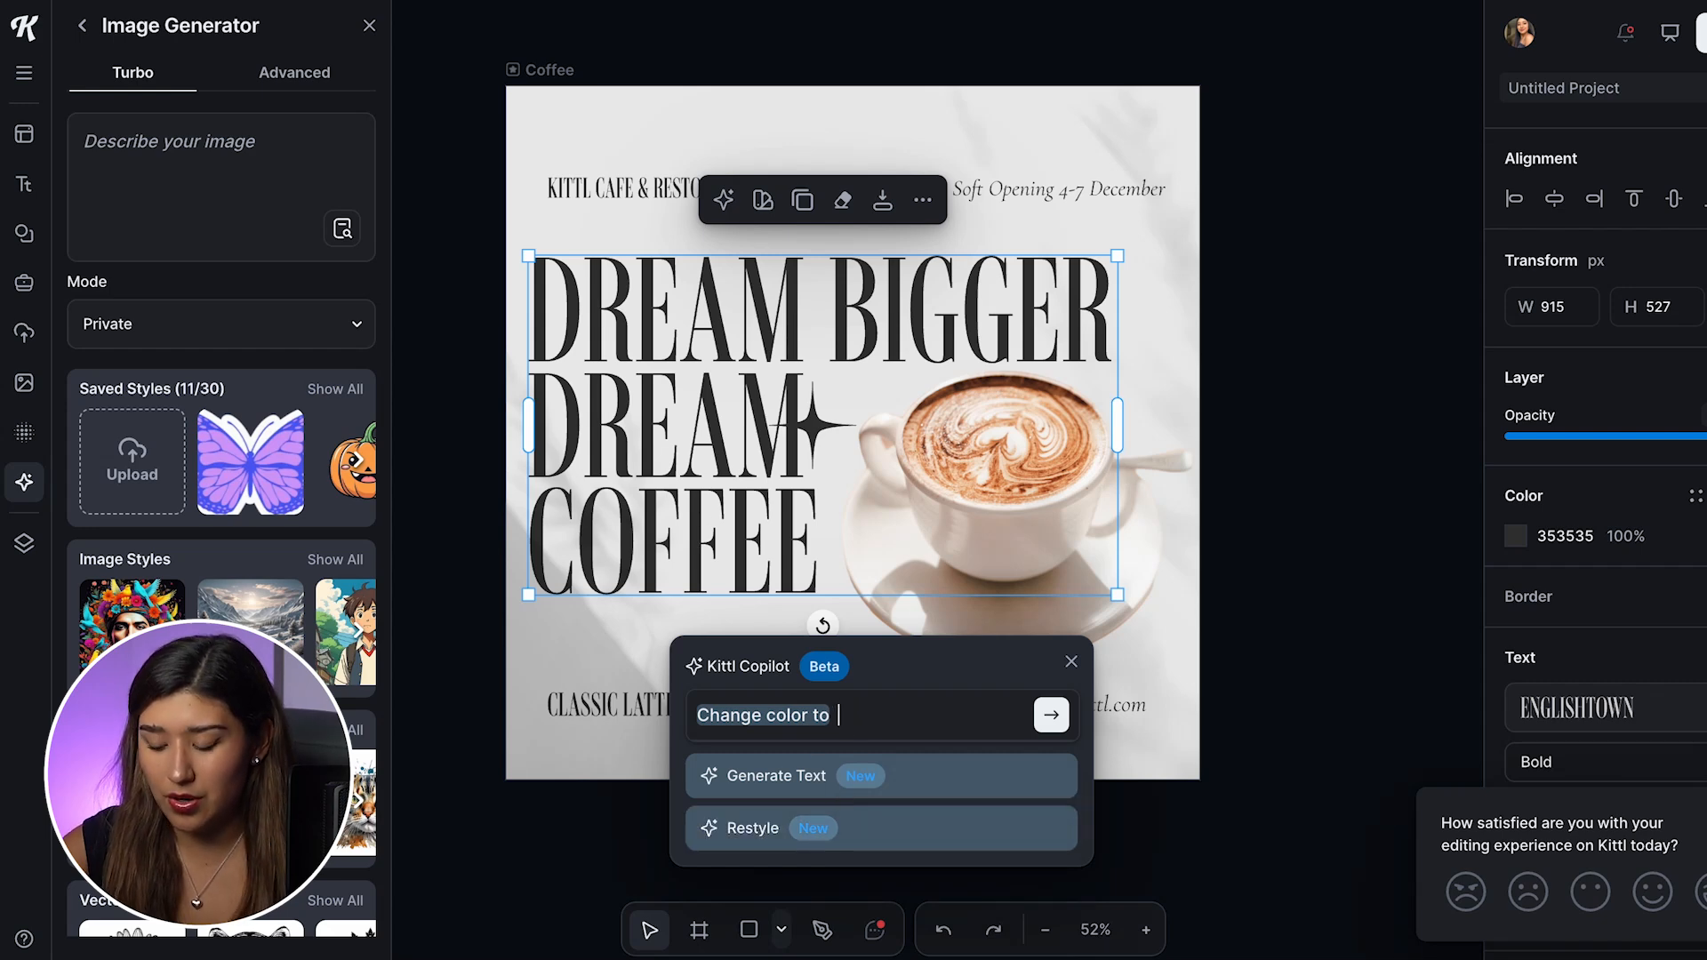
pyautogui.write('brown')
pyautogui.press('Return')
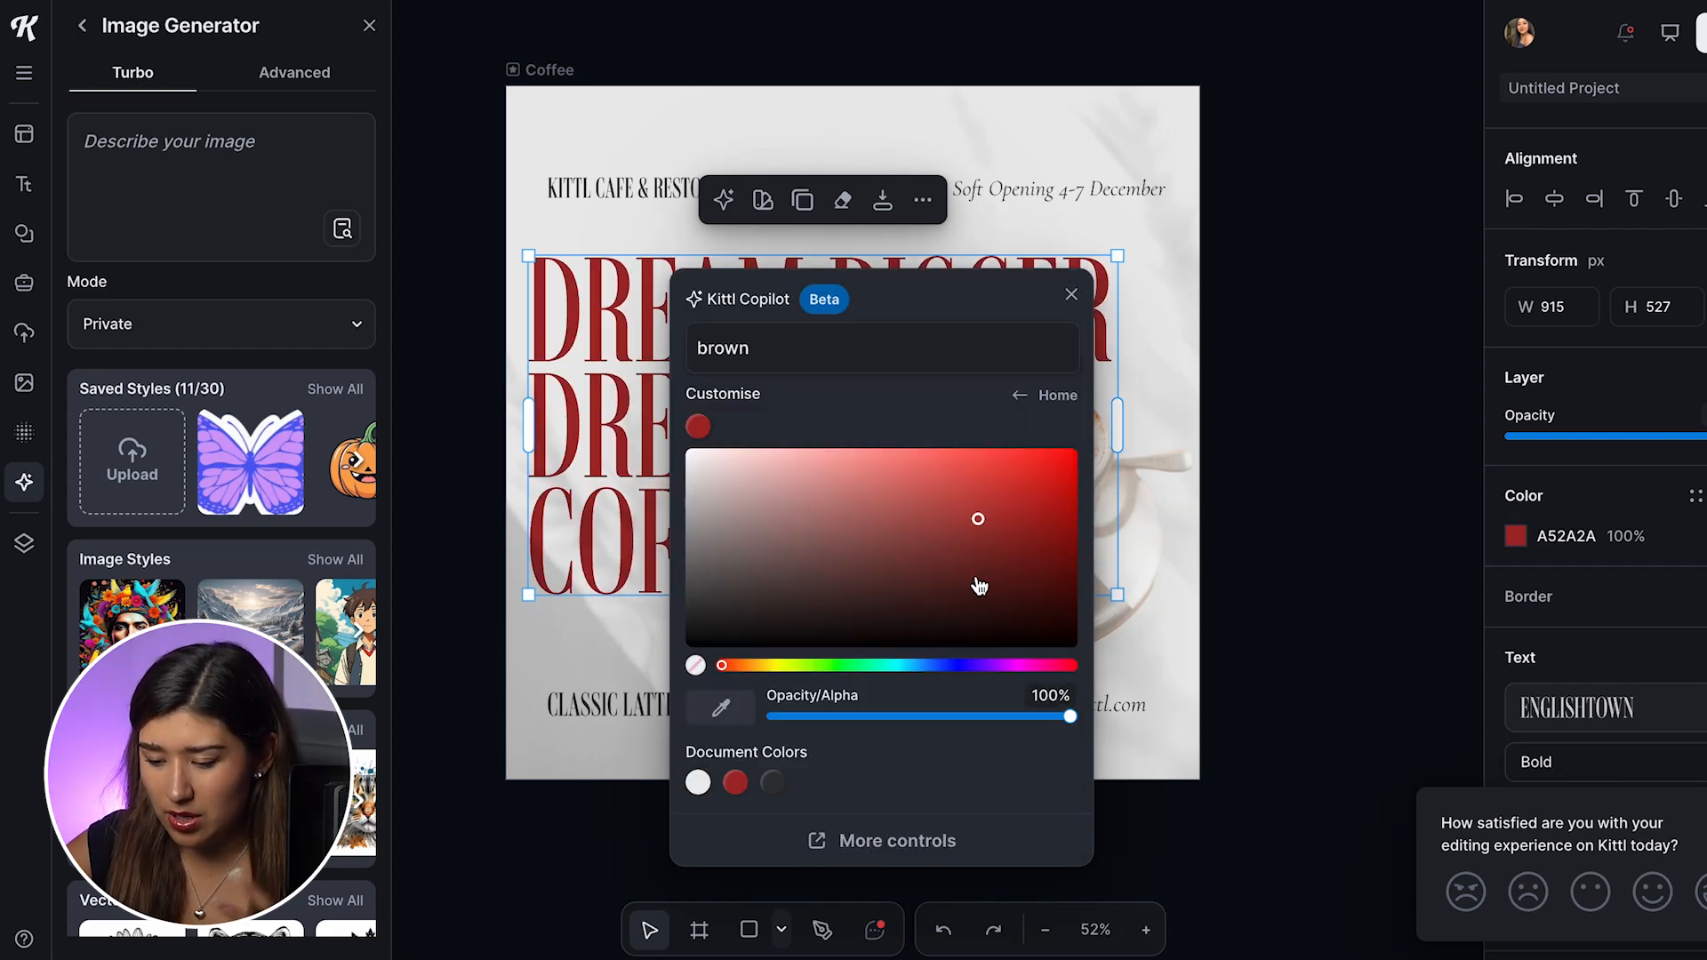
# Step: Adjust the headline's color to the darker, muted brown 533737 and close Kittl Copilot
pyautogui.moveTo(979, 522); pyautogui.dragTo(820, 590)
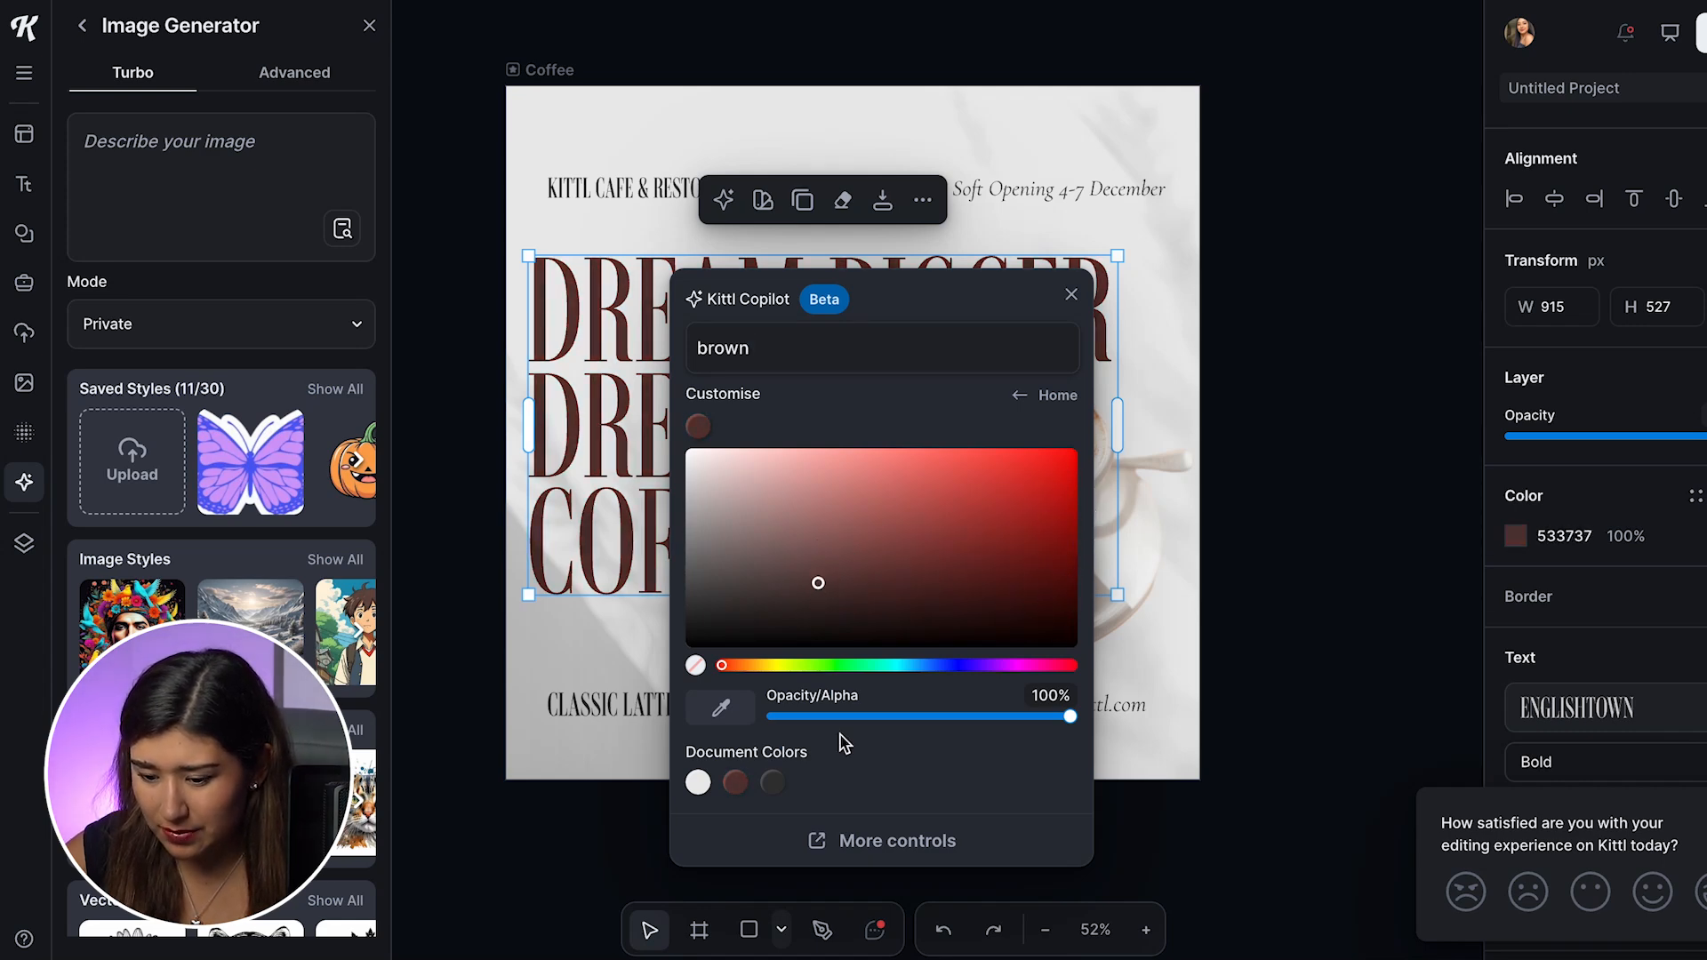
pyautogui.click(1249, 437)
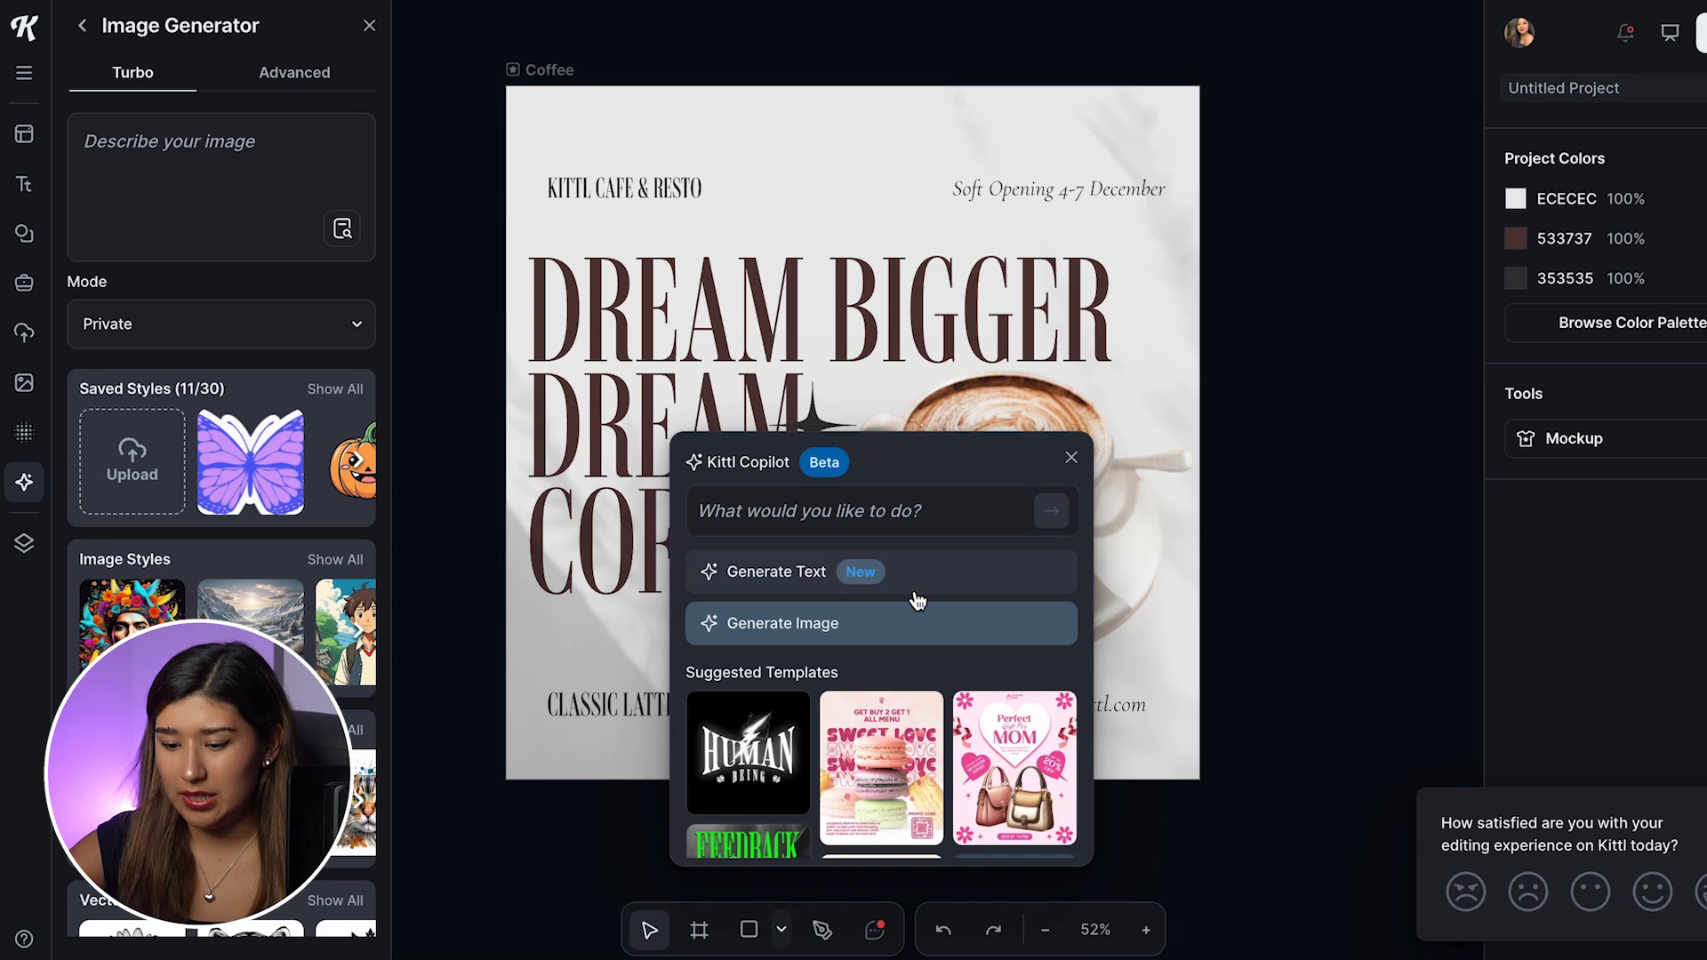
pyautogui.click(1071, 458)
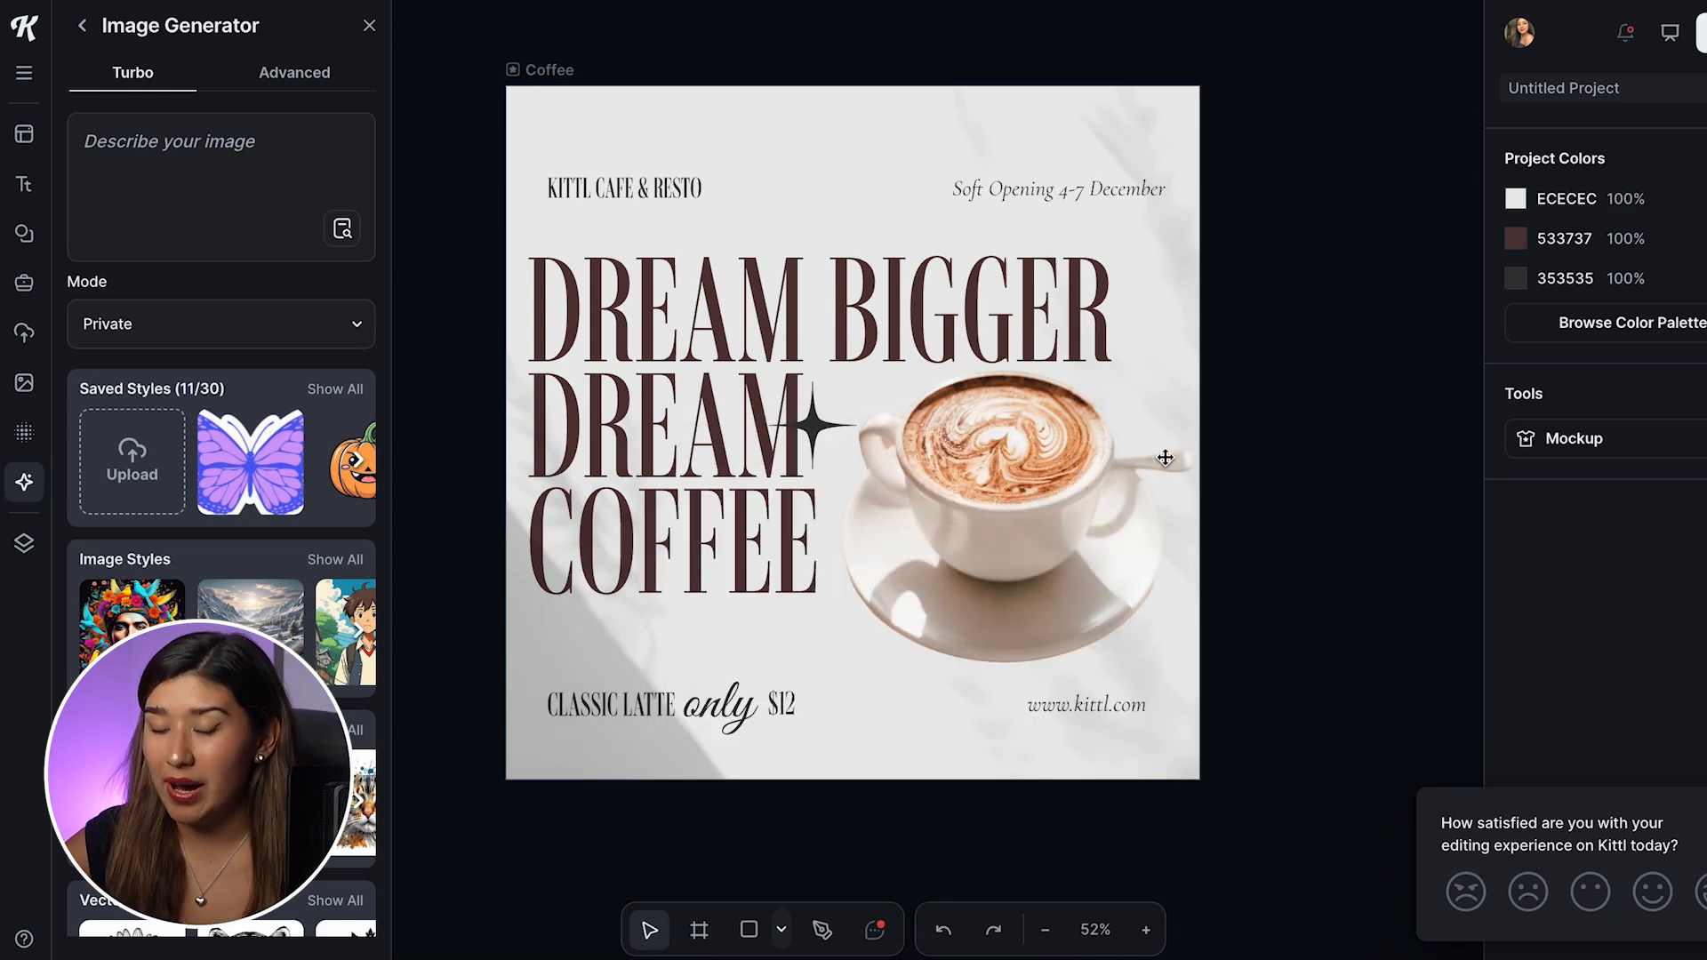
# Step: Examine Kittl Copilot's editing options and suggested replacement elements for the coffee cup image
pyautogui.click(1017, 544)
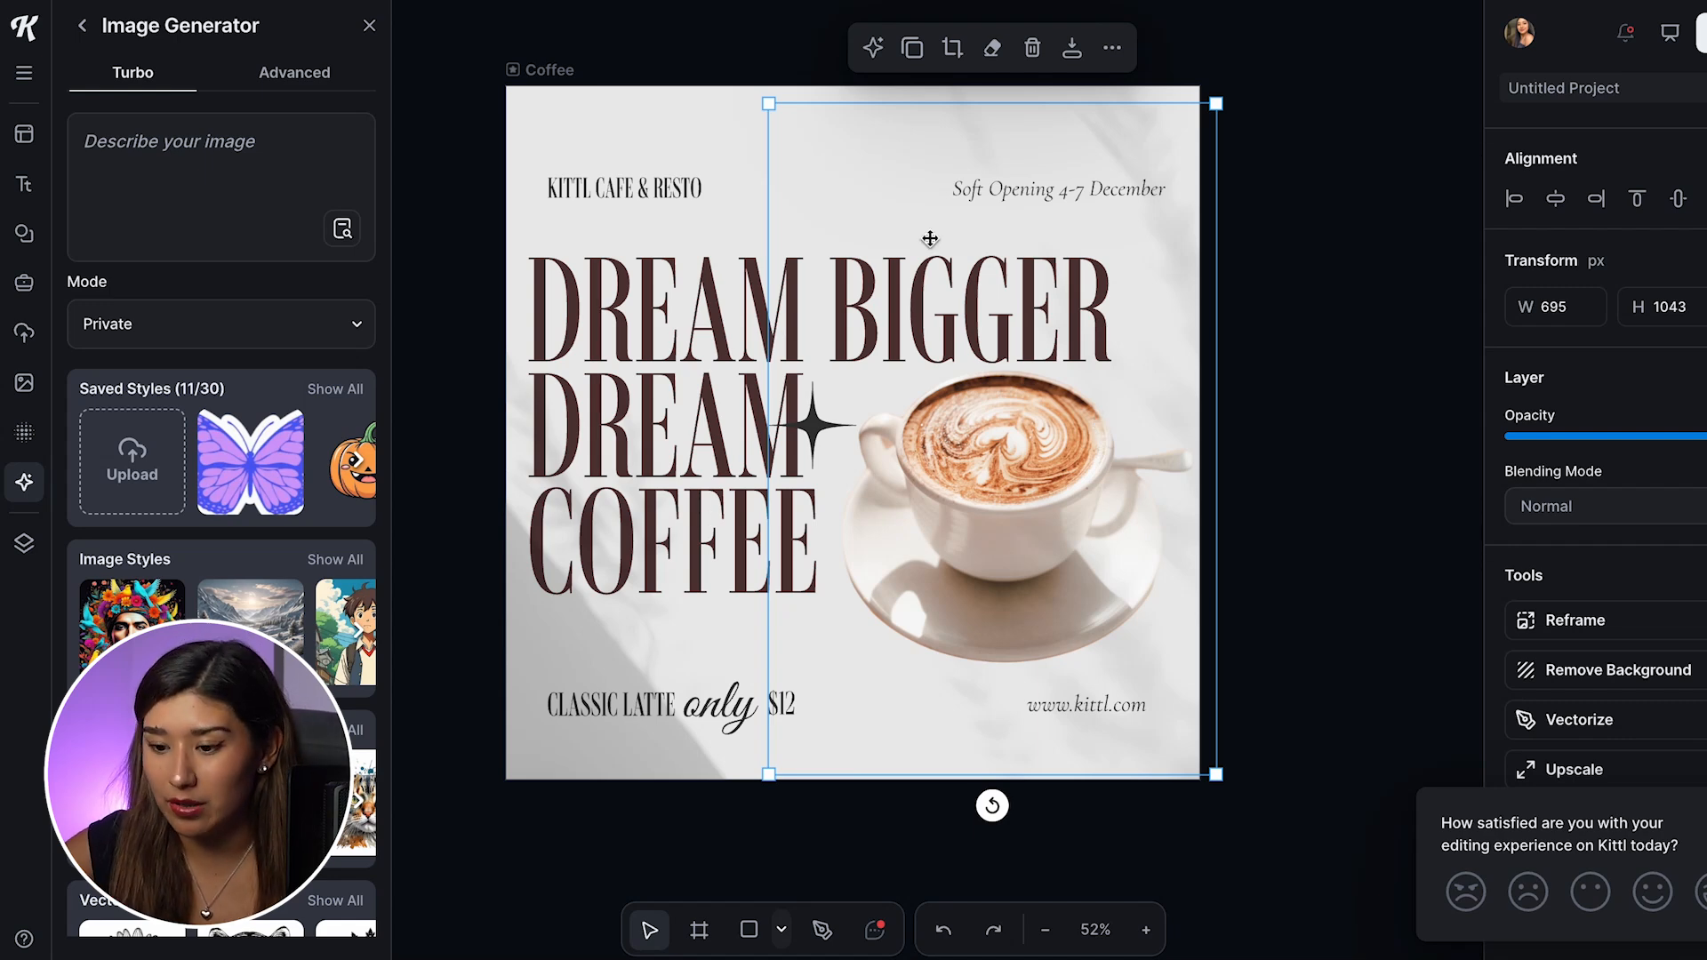
pyautogui.click(873, 48)
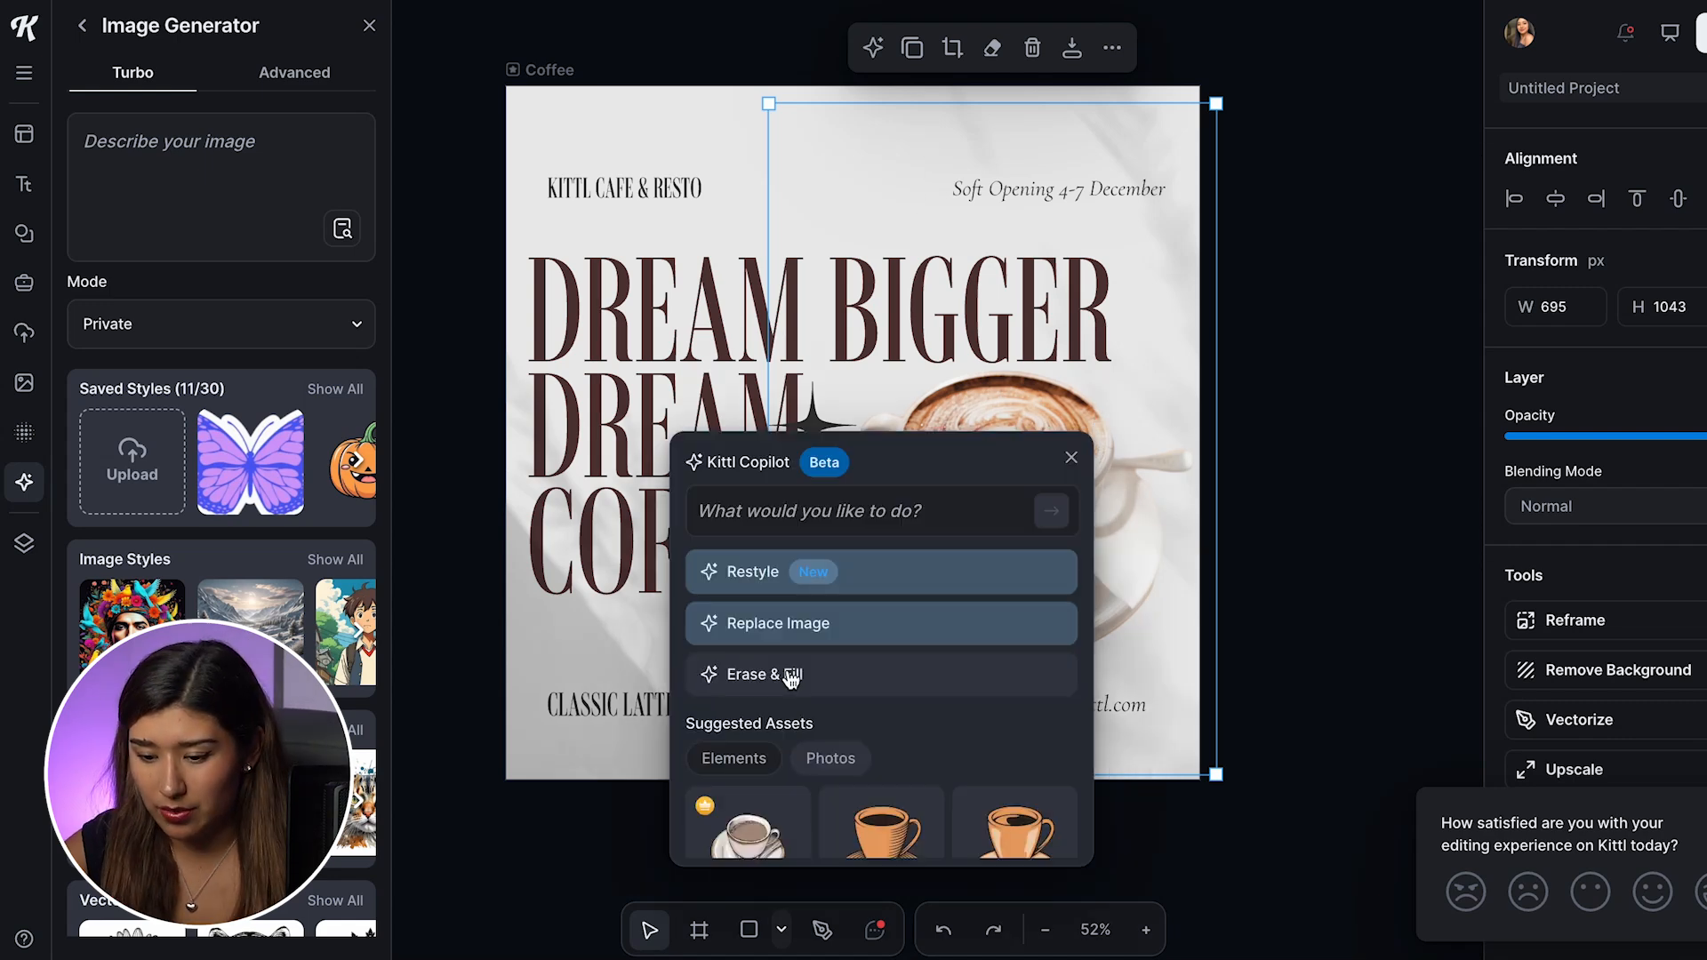
pyautogui.scroll(-1, 792, 680)
pyautogui.scroll(1, 791, 680)
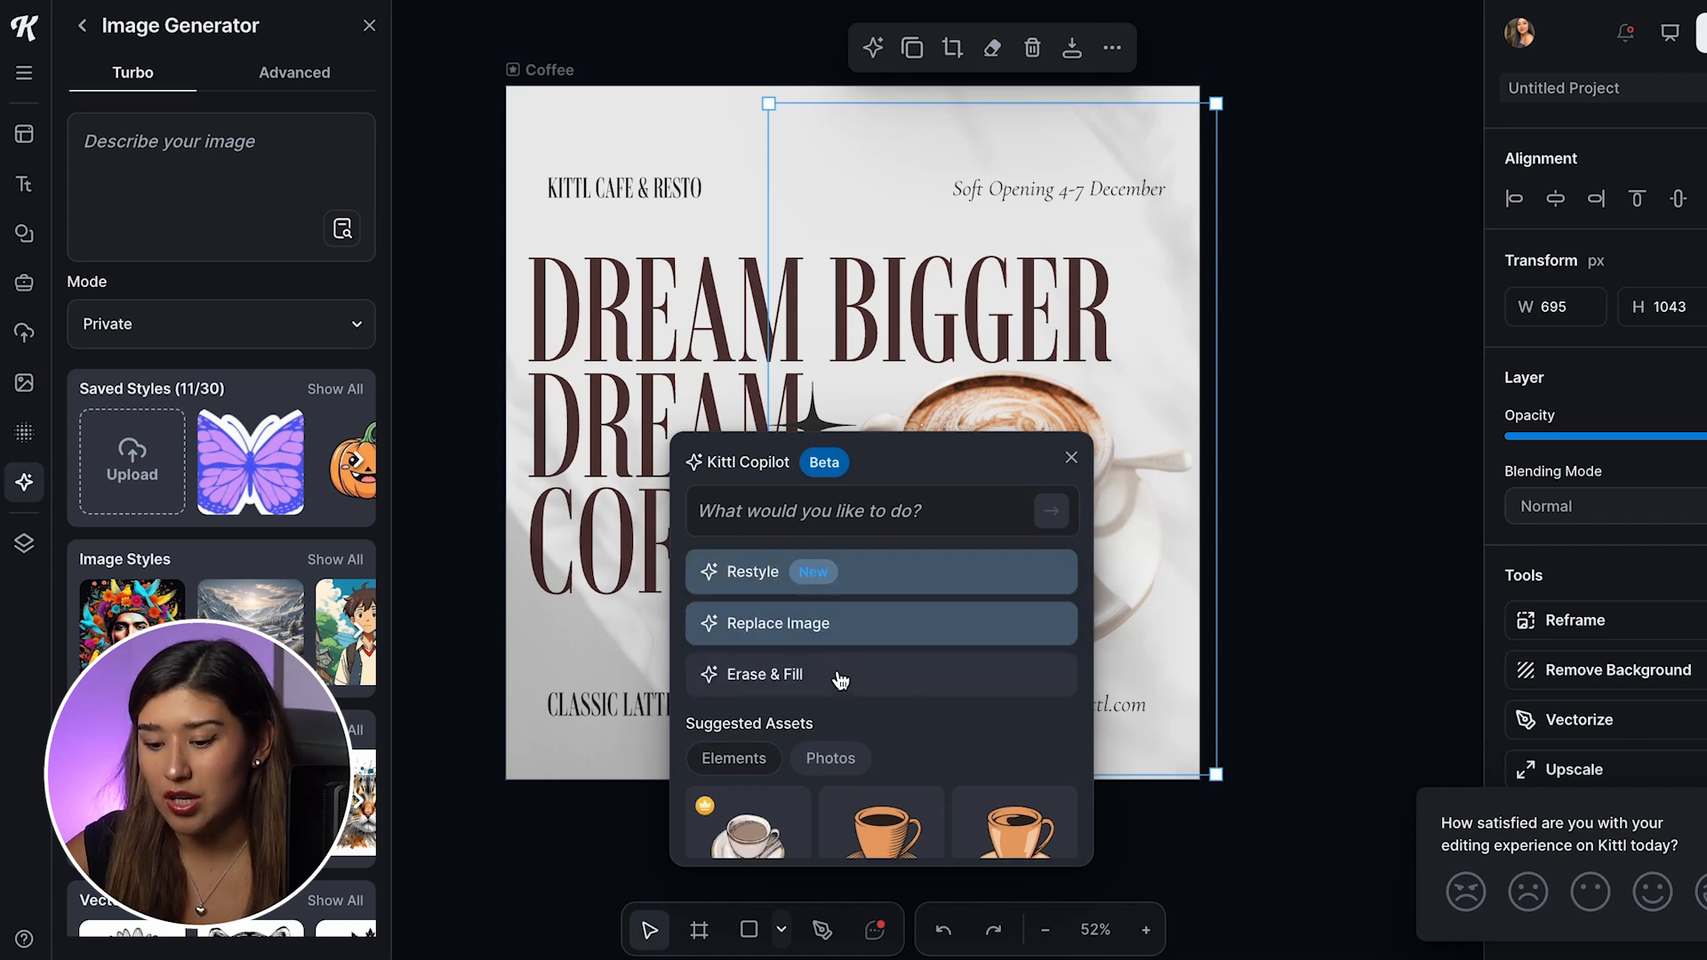
pyautogui.scroll(-2, 819, 686)
pyautogui.scroll(-5, 827, 690)
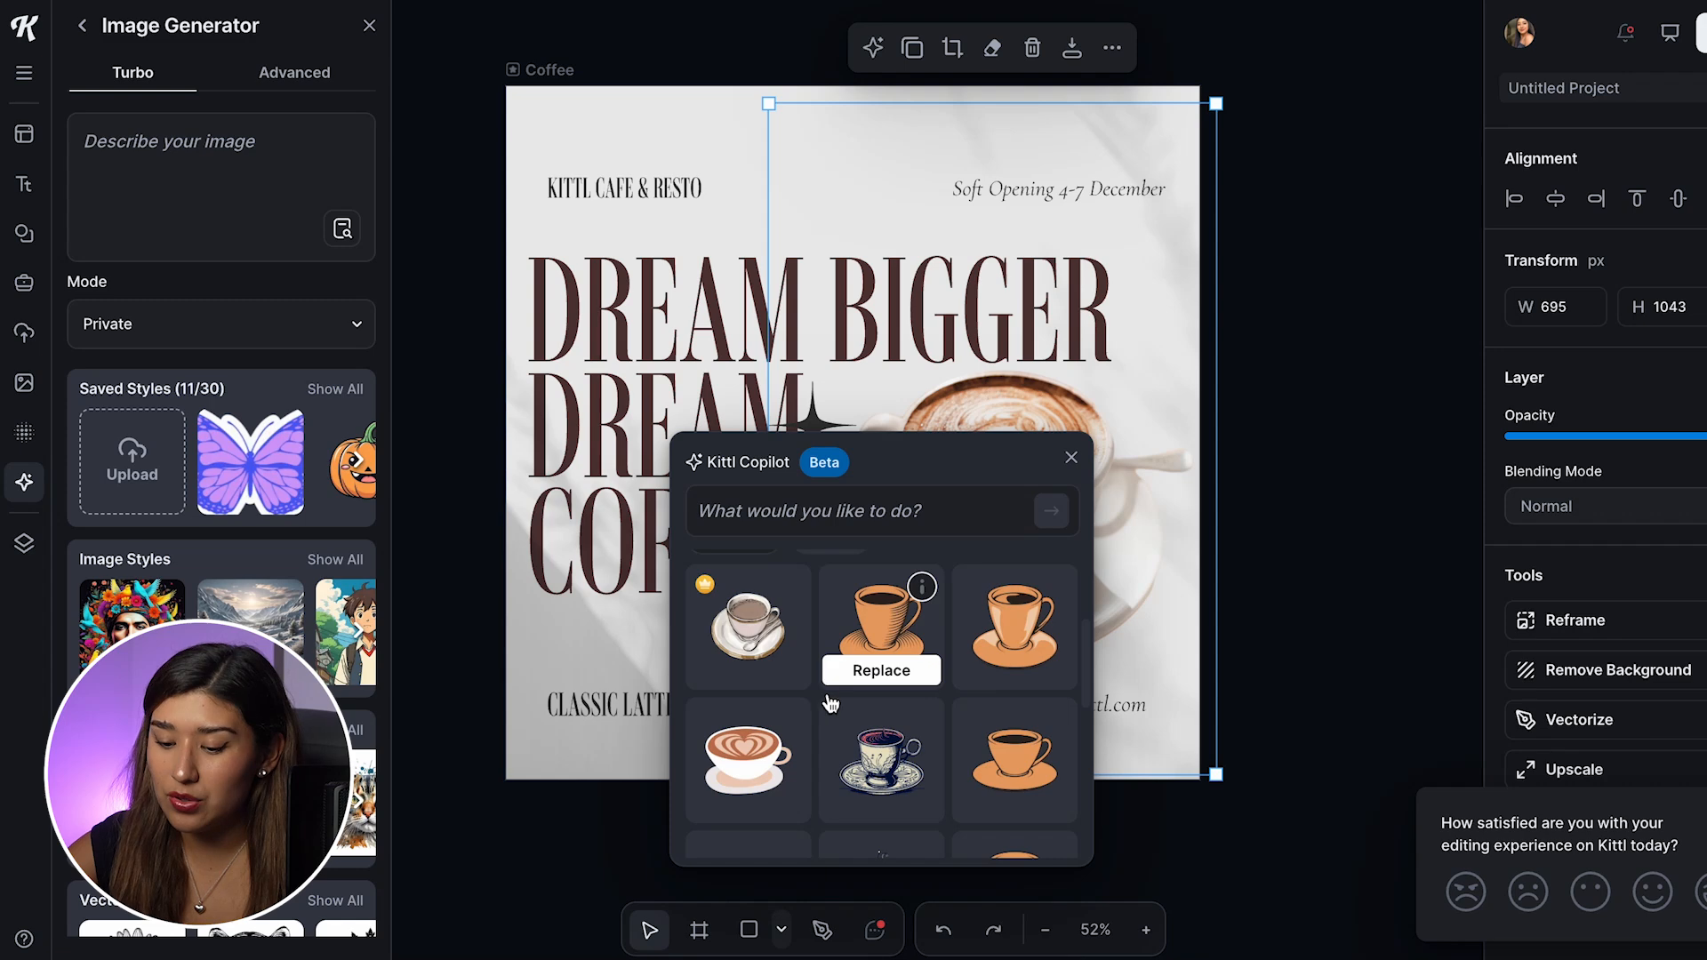
pyautogui.scroll(-1, 836, 721)
pyautogui.moveTo(836, 722)
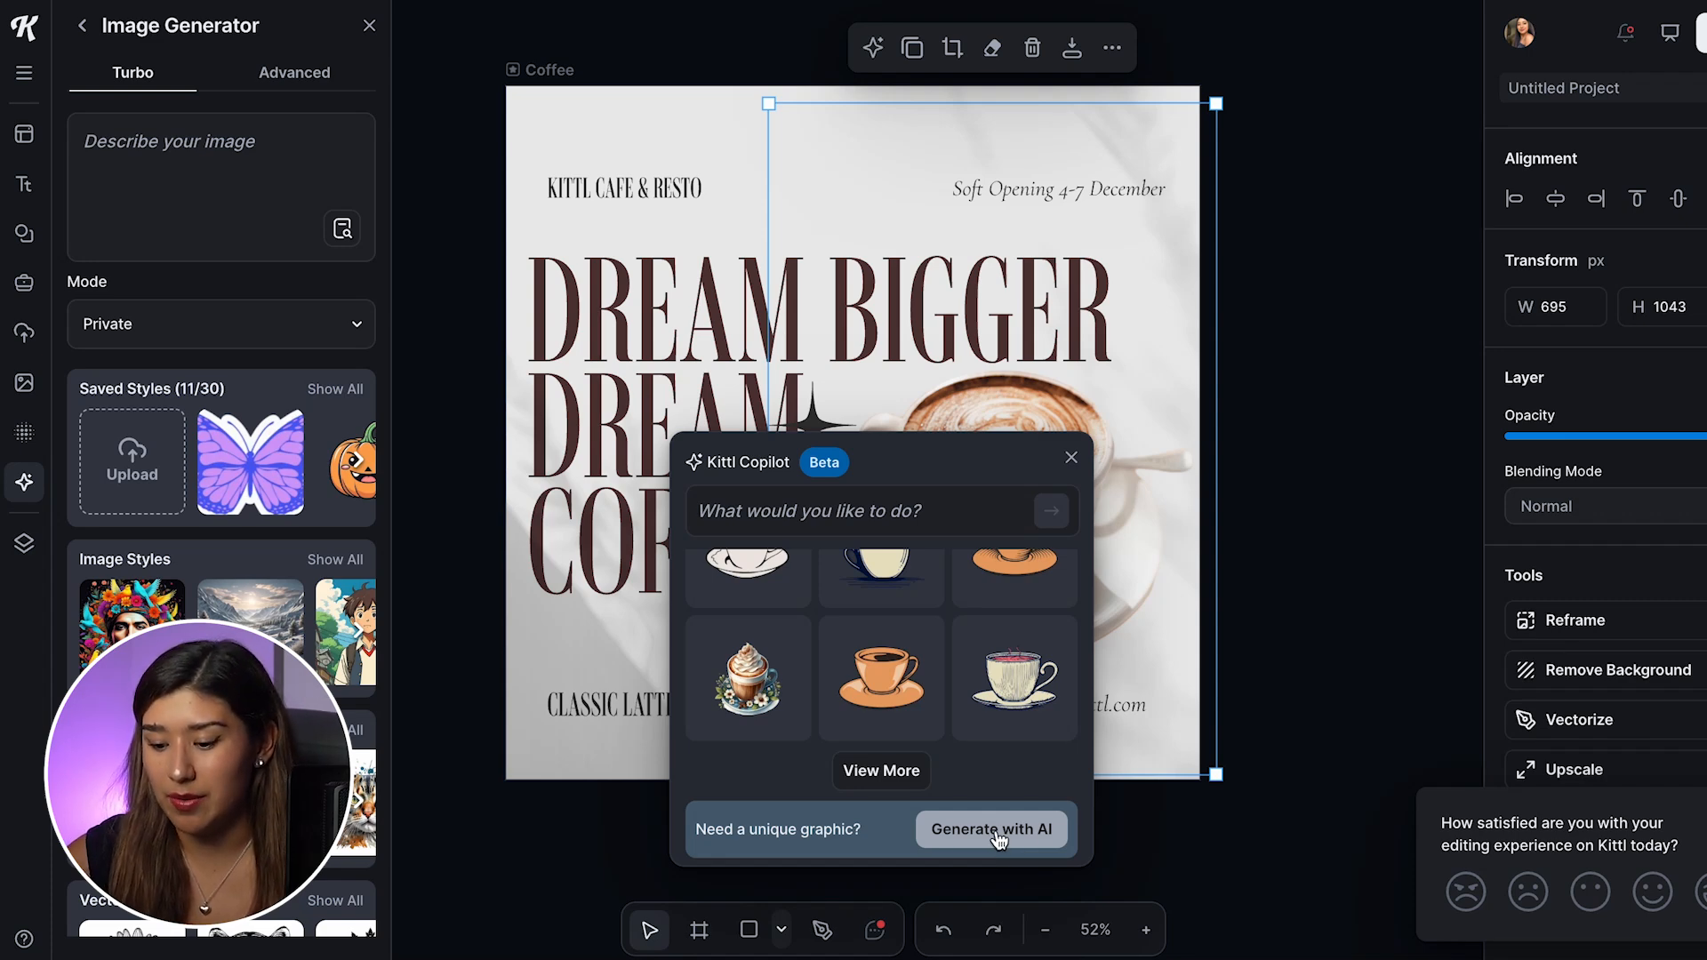
pyautogui.scroll(1, 968, 758)
pyautogui.scroll(-1, 968, 759)
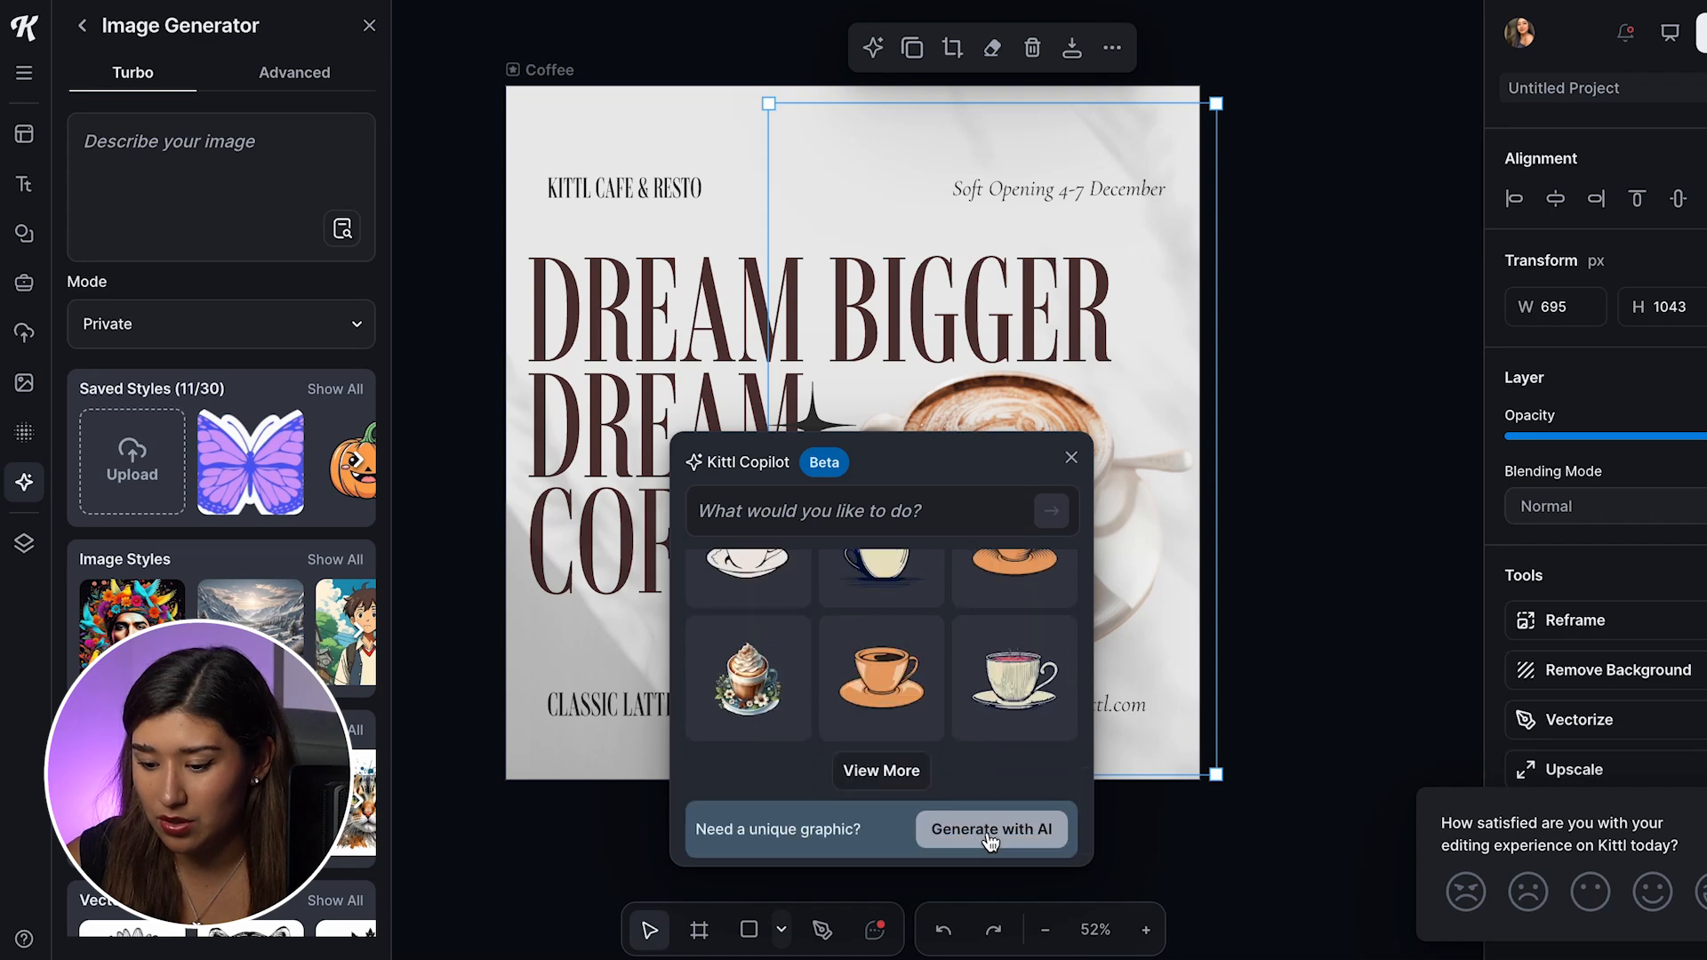
pyautogui.scroll(2, 945, 707)
pyautogui.scroll(-2, 933, 738)
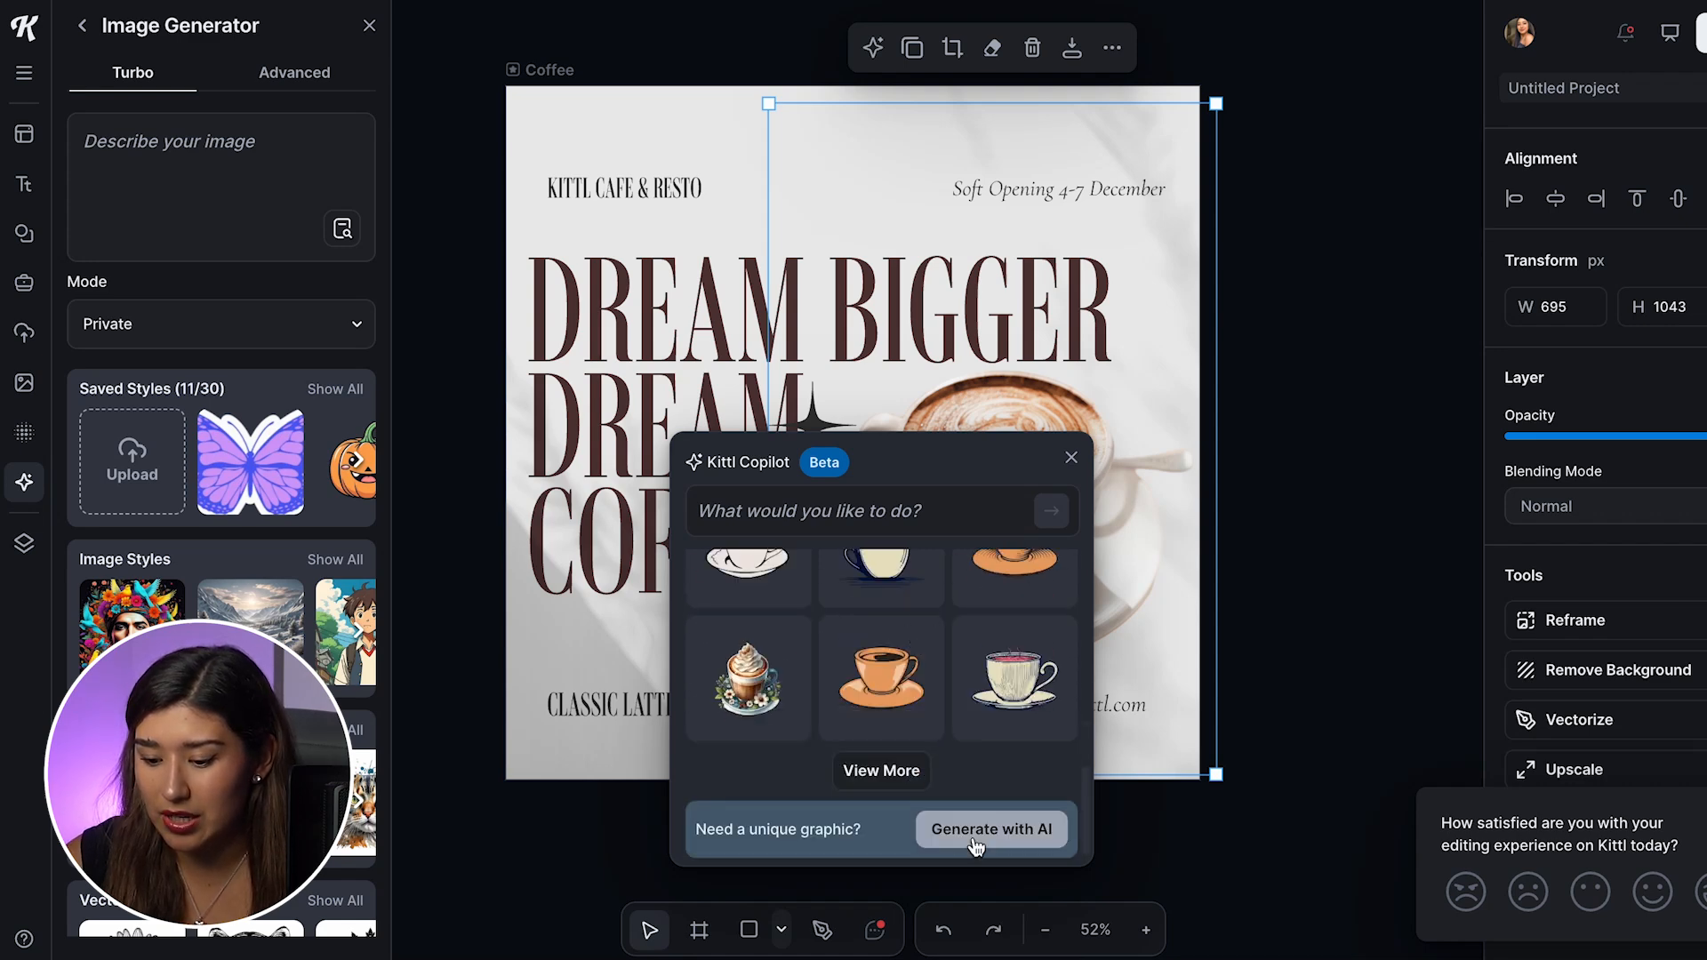
# Step: Enter "cup of coffee" as the image prompt and review the mode options, keeping Private
pyautogui.click(214, 157)
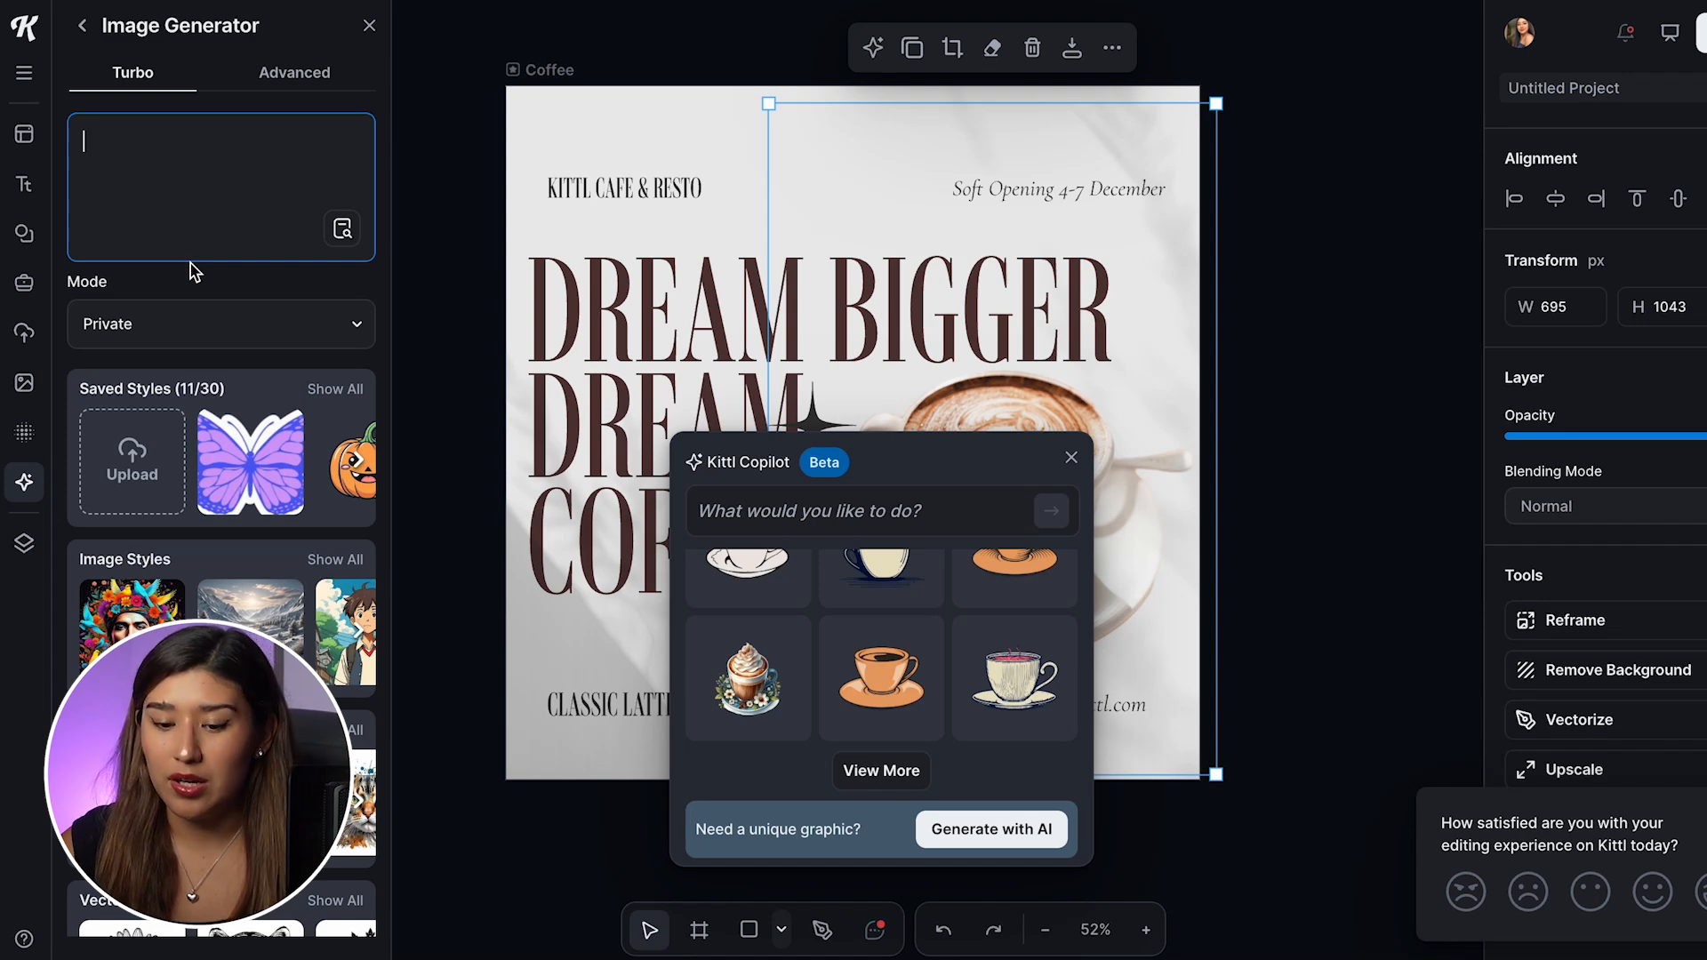
pyautogui.write('cup of coffee')
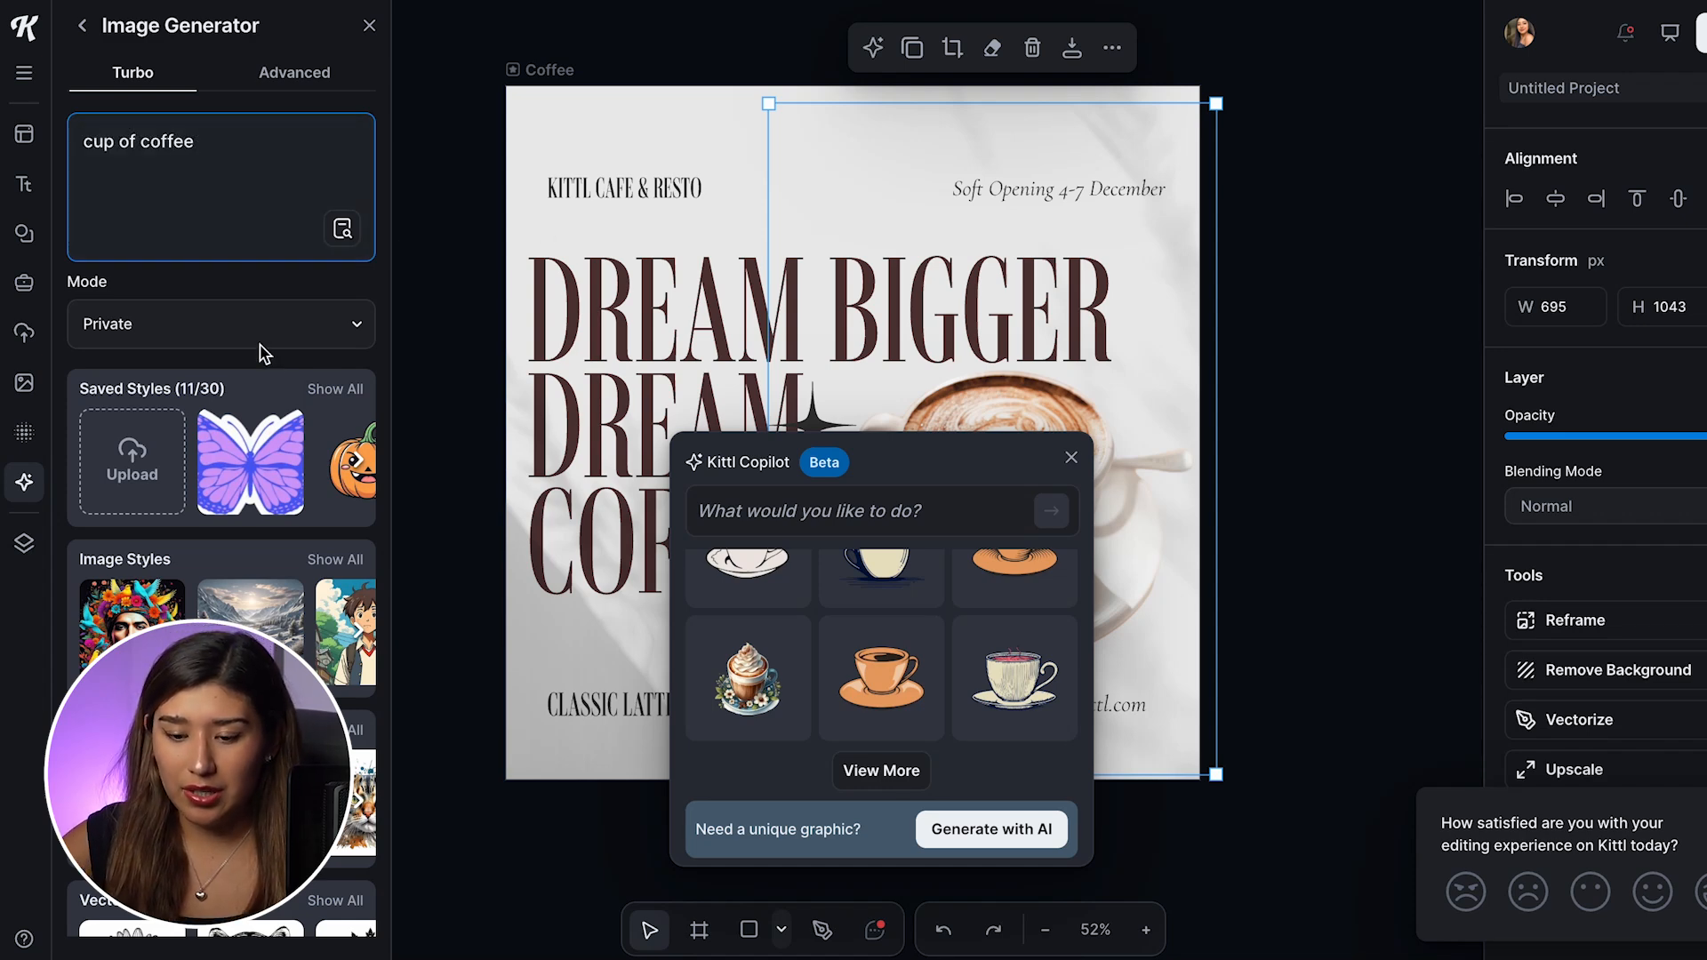
pyautogui.click(279, 322)
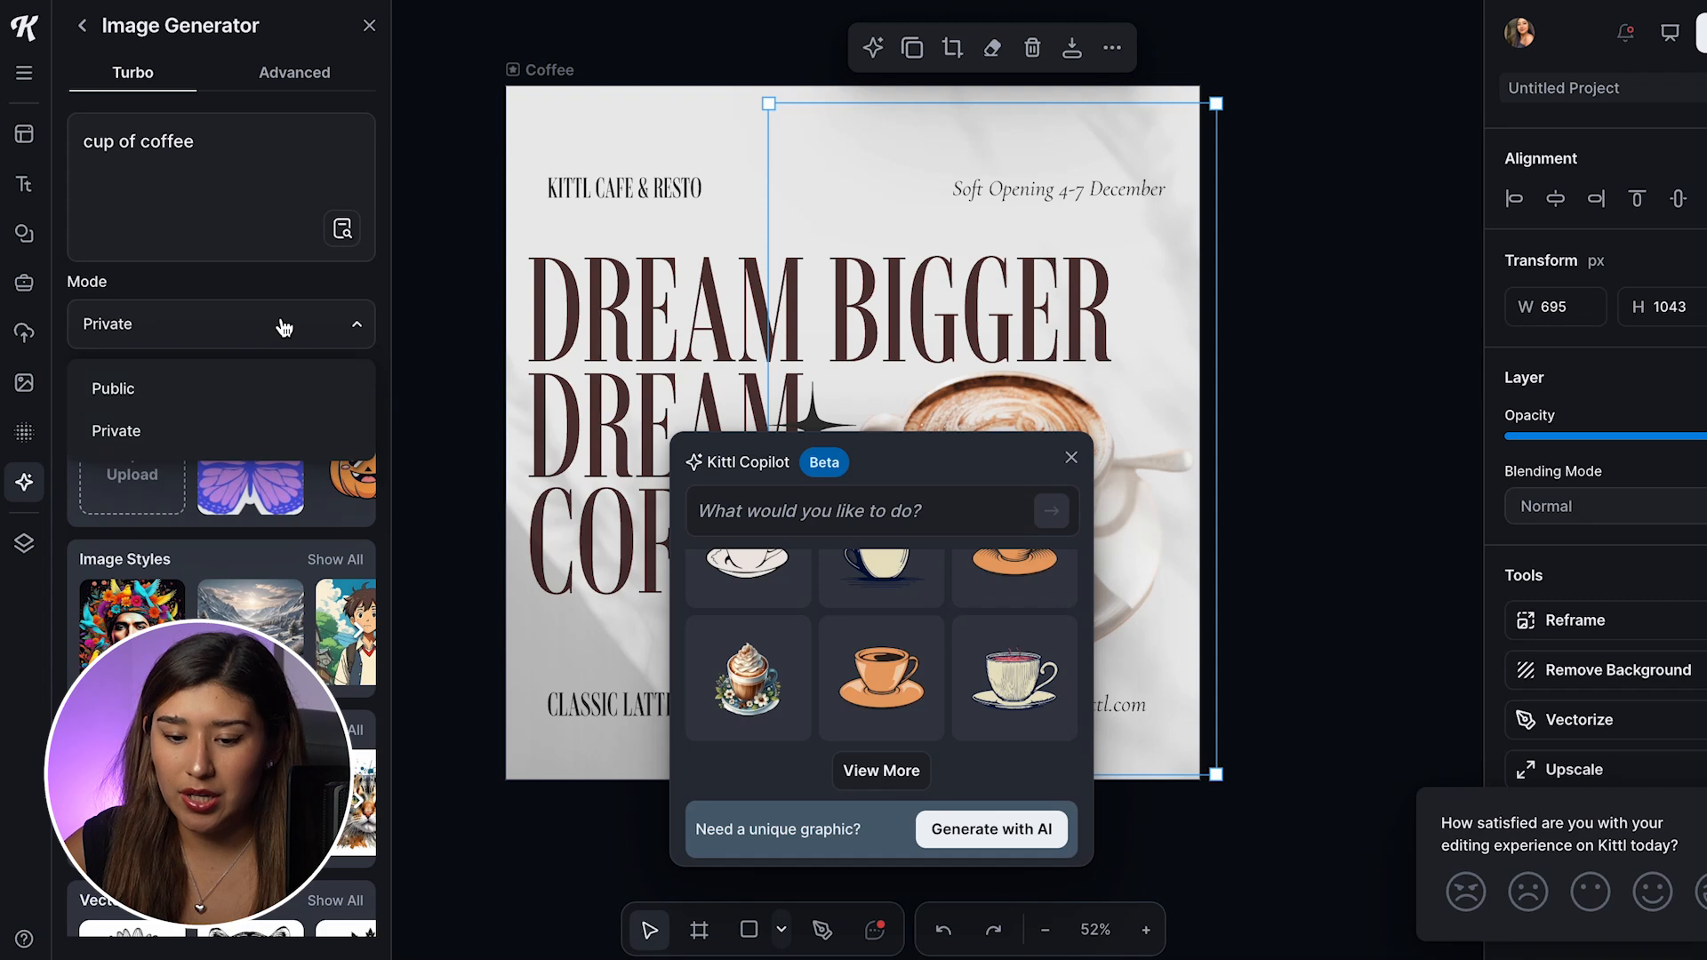
pyautogui.click(263, 340)
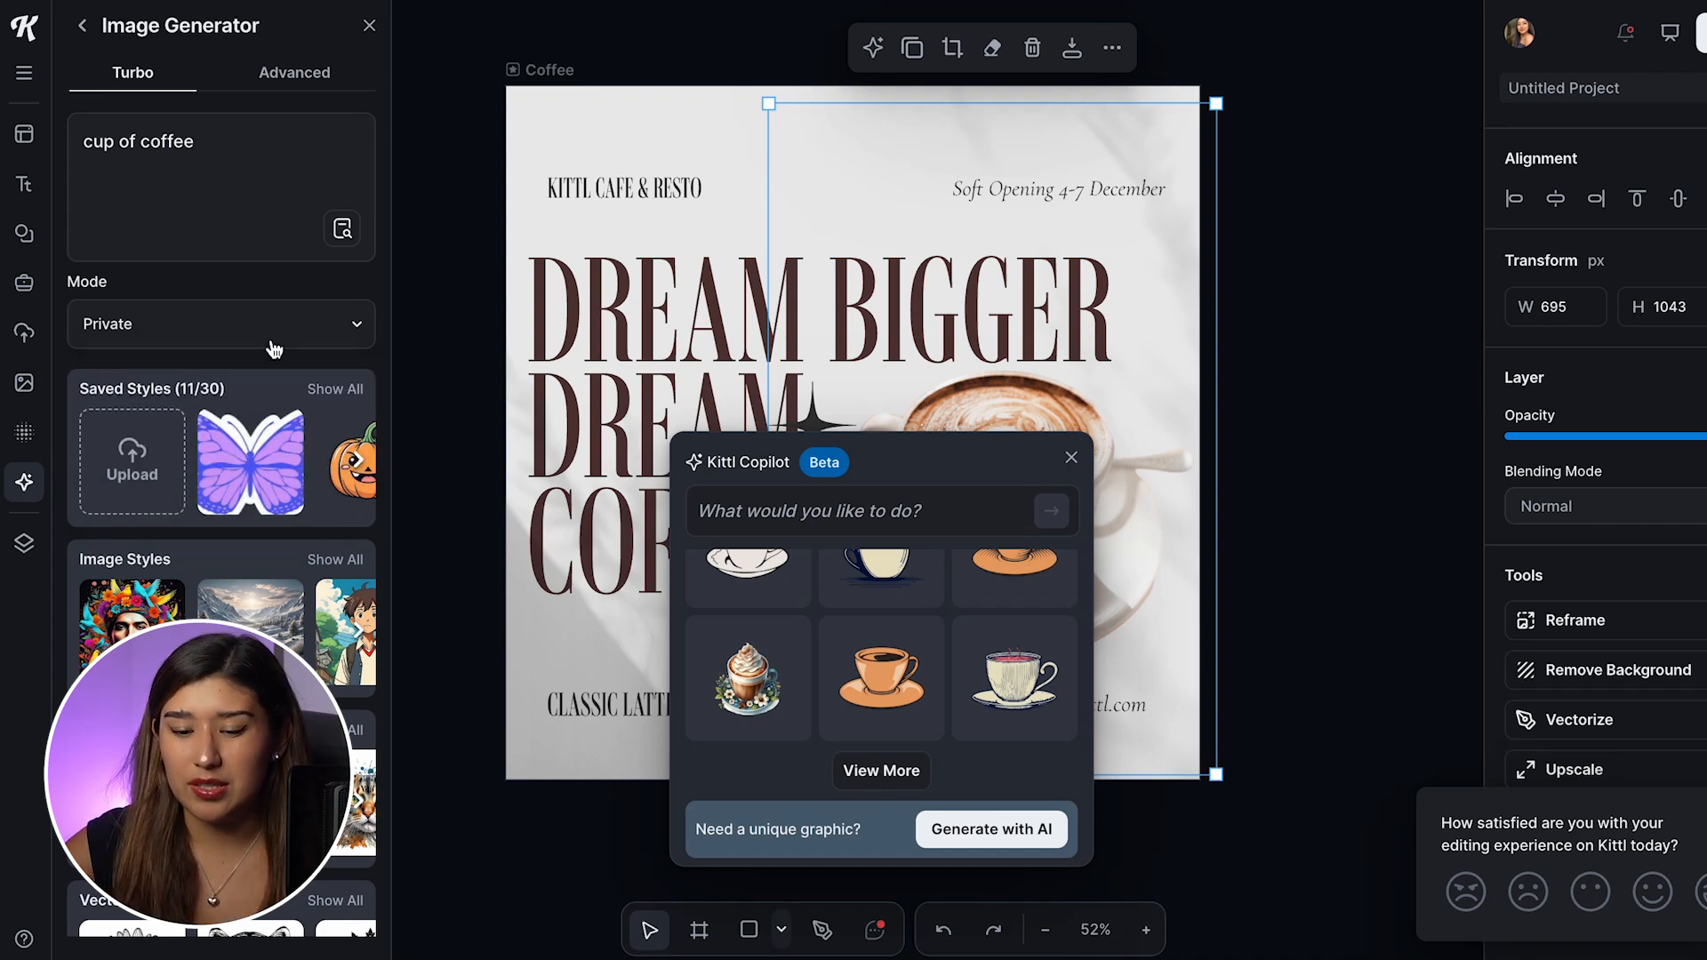
pyautogui.click(215, 336)
pyautogui.click(214, 340)
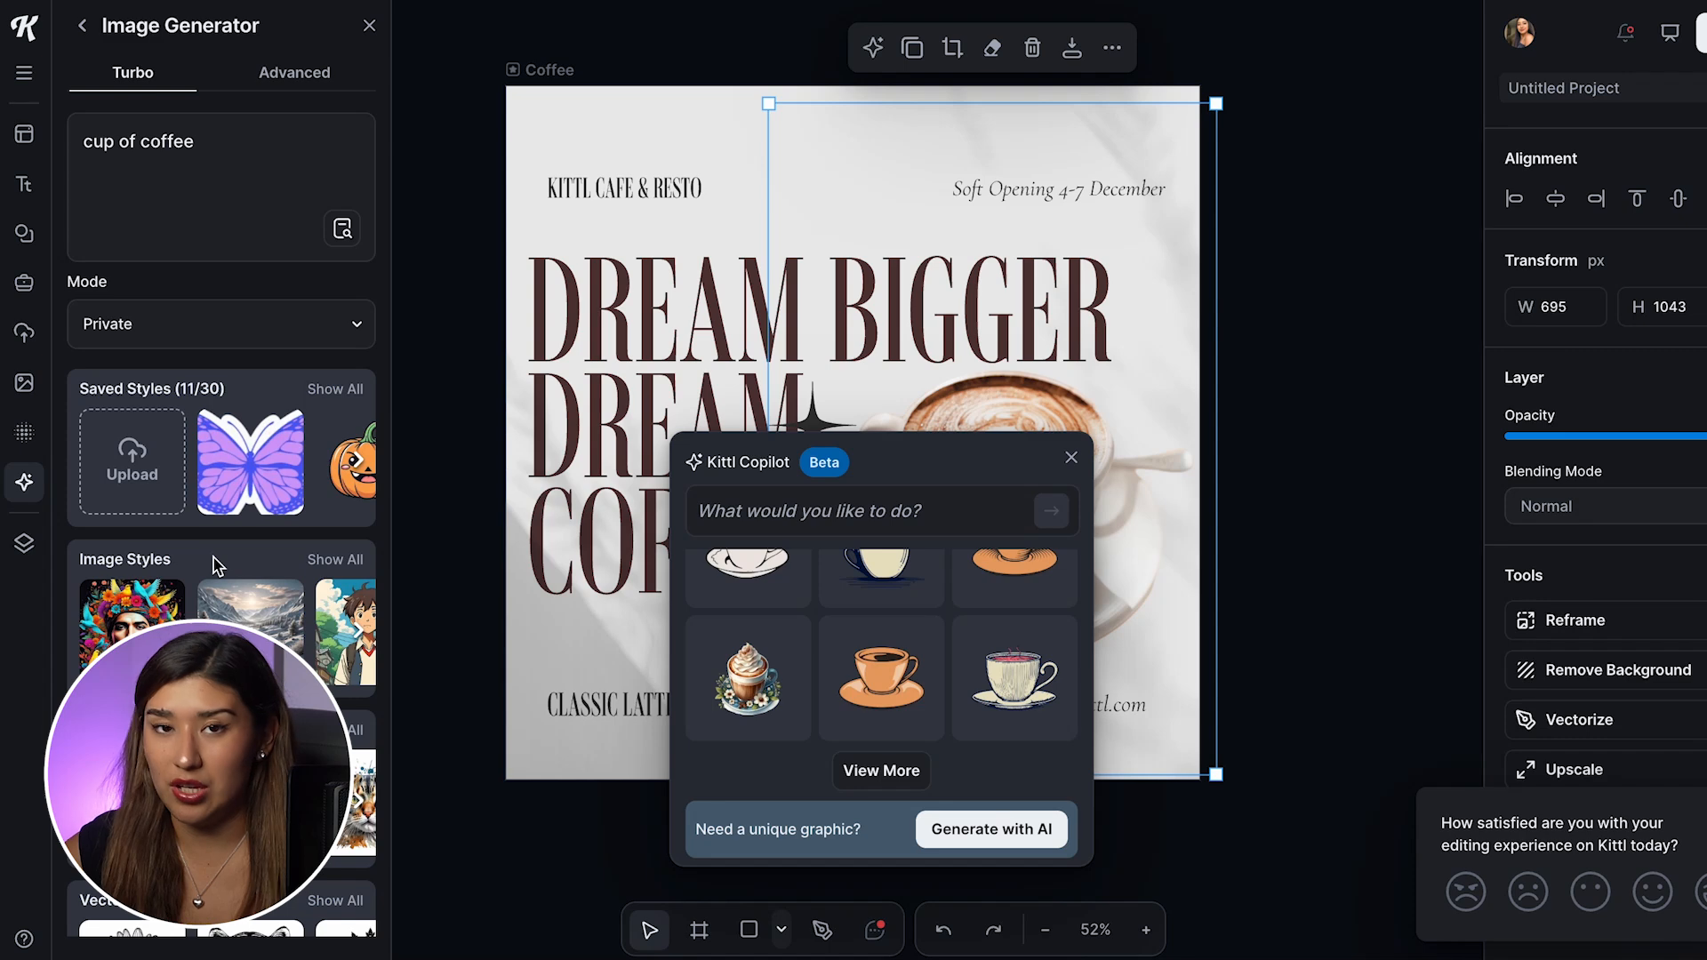
# Step: Browse the available styles, generate the image in the Retro photo style, and generate it once more
pyautogui.click(334, 397)
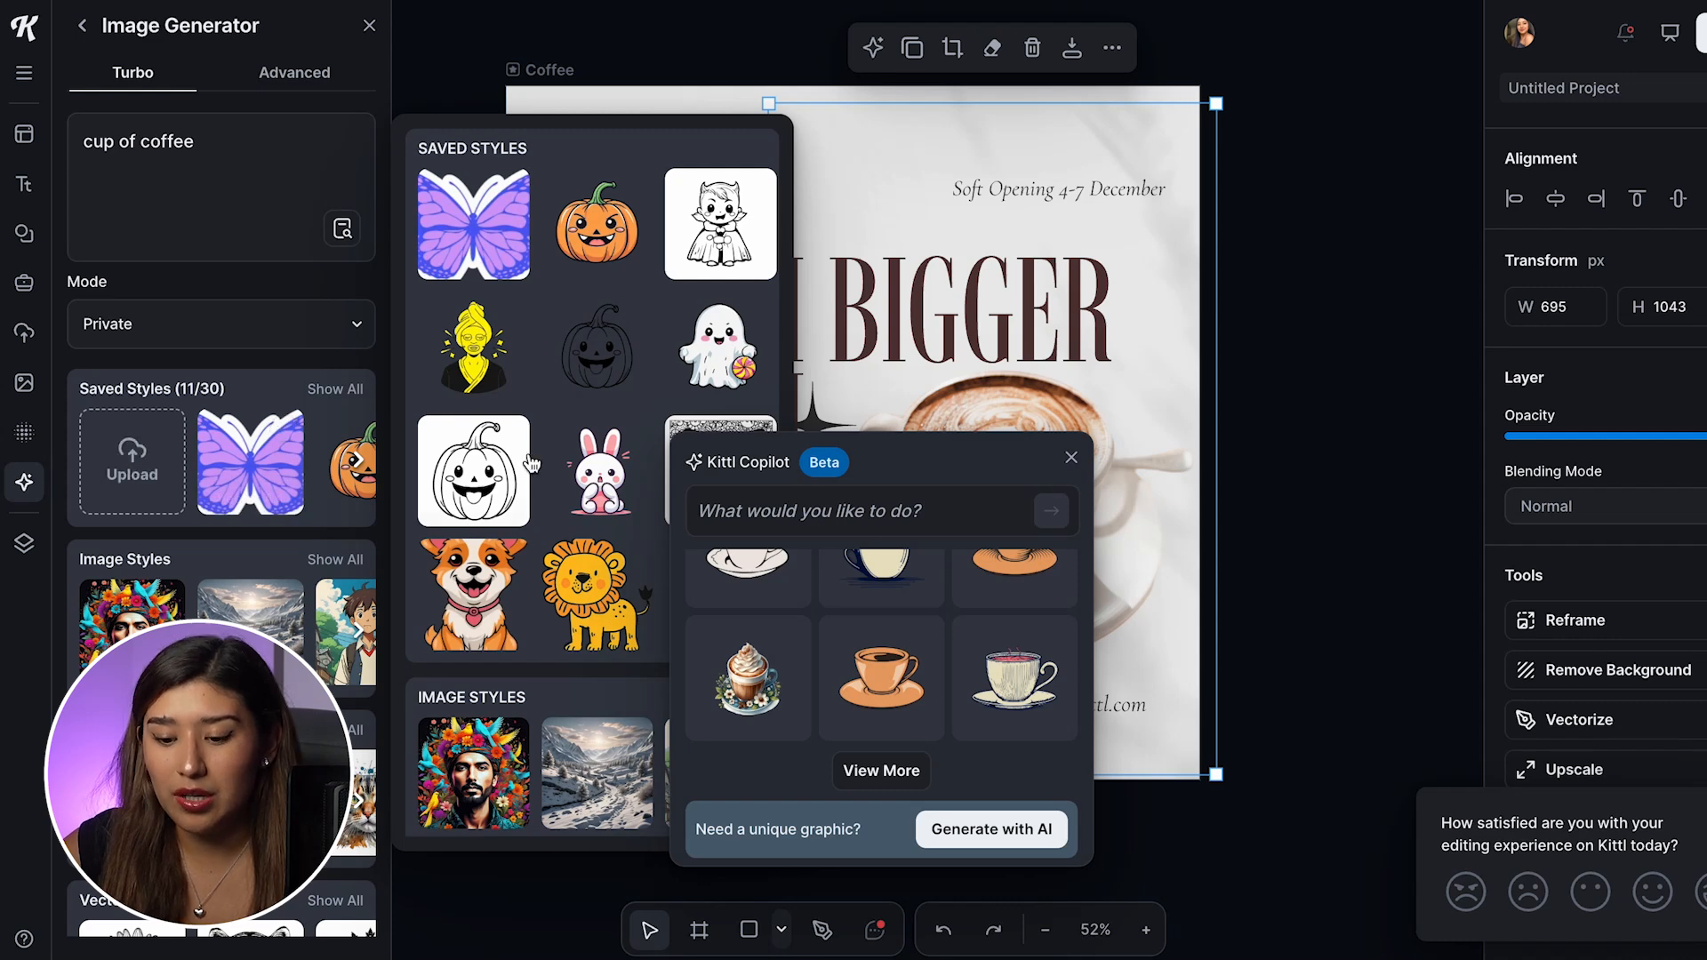
pyautogui.scroll(-2, 533, 461)
pyautogui.scroll(2, 530, 461)
pyautogui.scroll(-1, 95, 458)
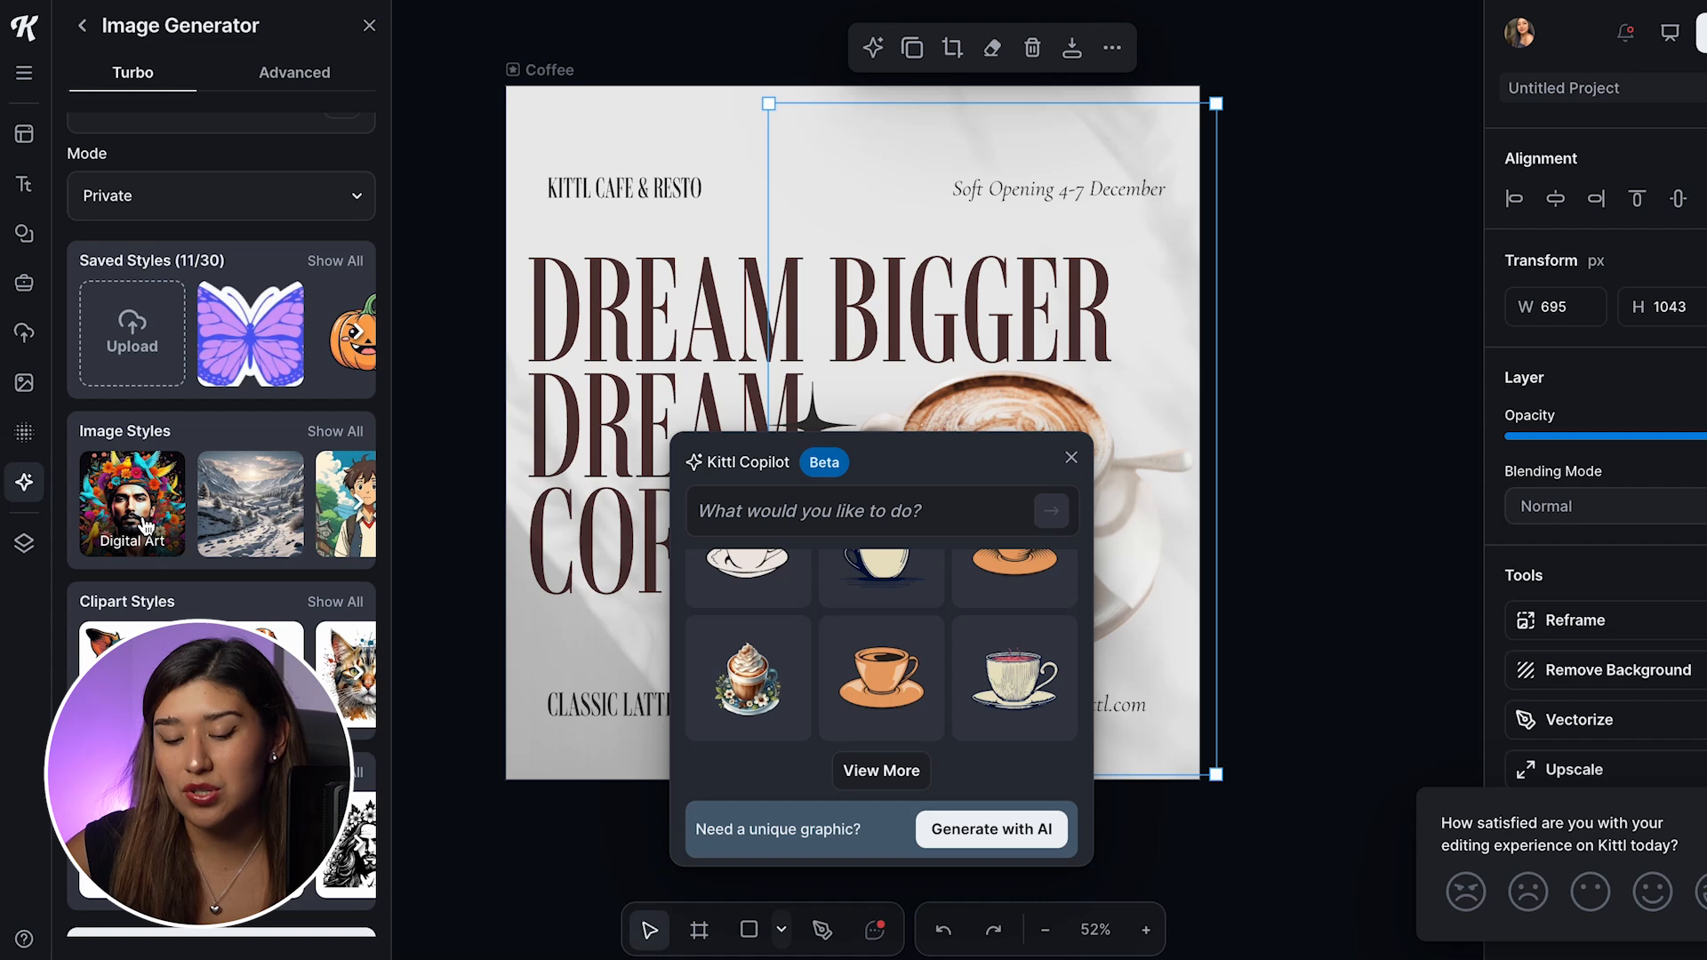
pyautogui.click(336, 432)
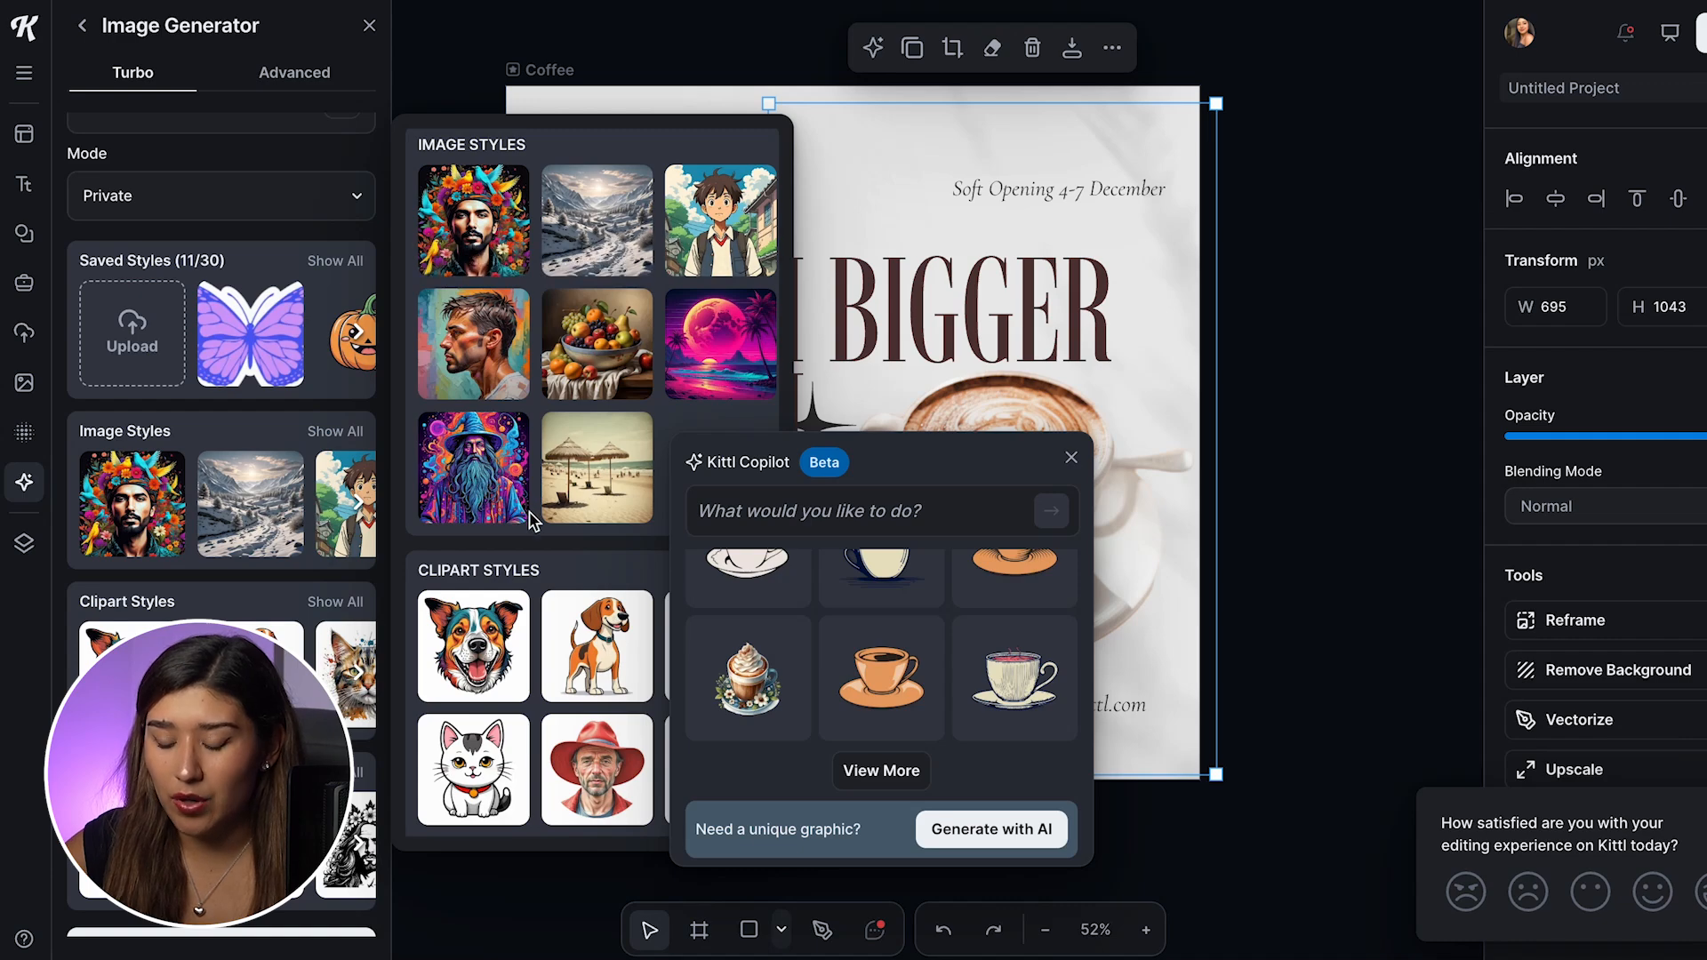
pyautogui.scroll(-3, 532, 520)
pyautogui.scroll(-4, 531, 520)
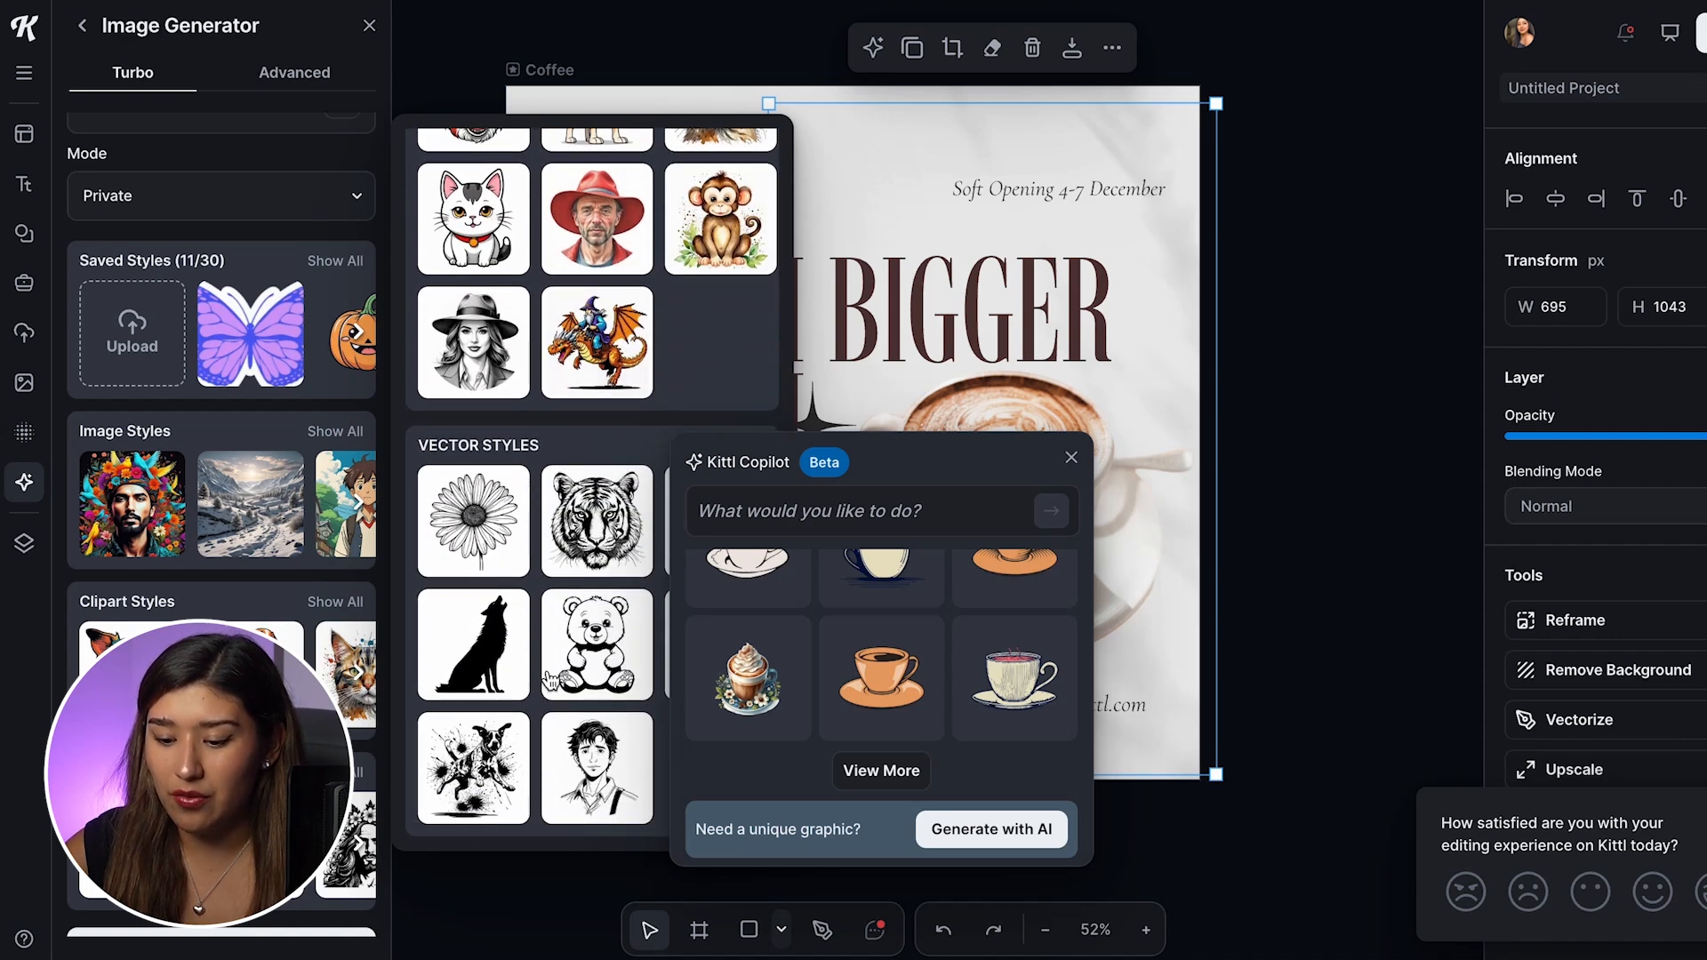
pyautogui.scroll(12, 497, 445)
pyautogui.scroll(-6, 504, 444)
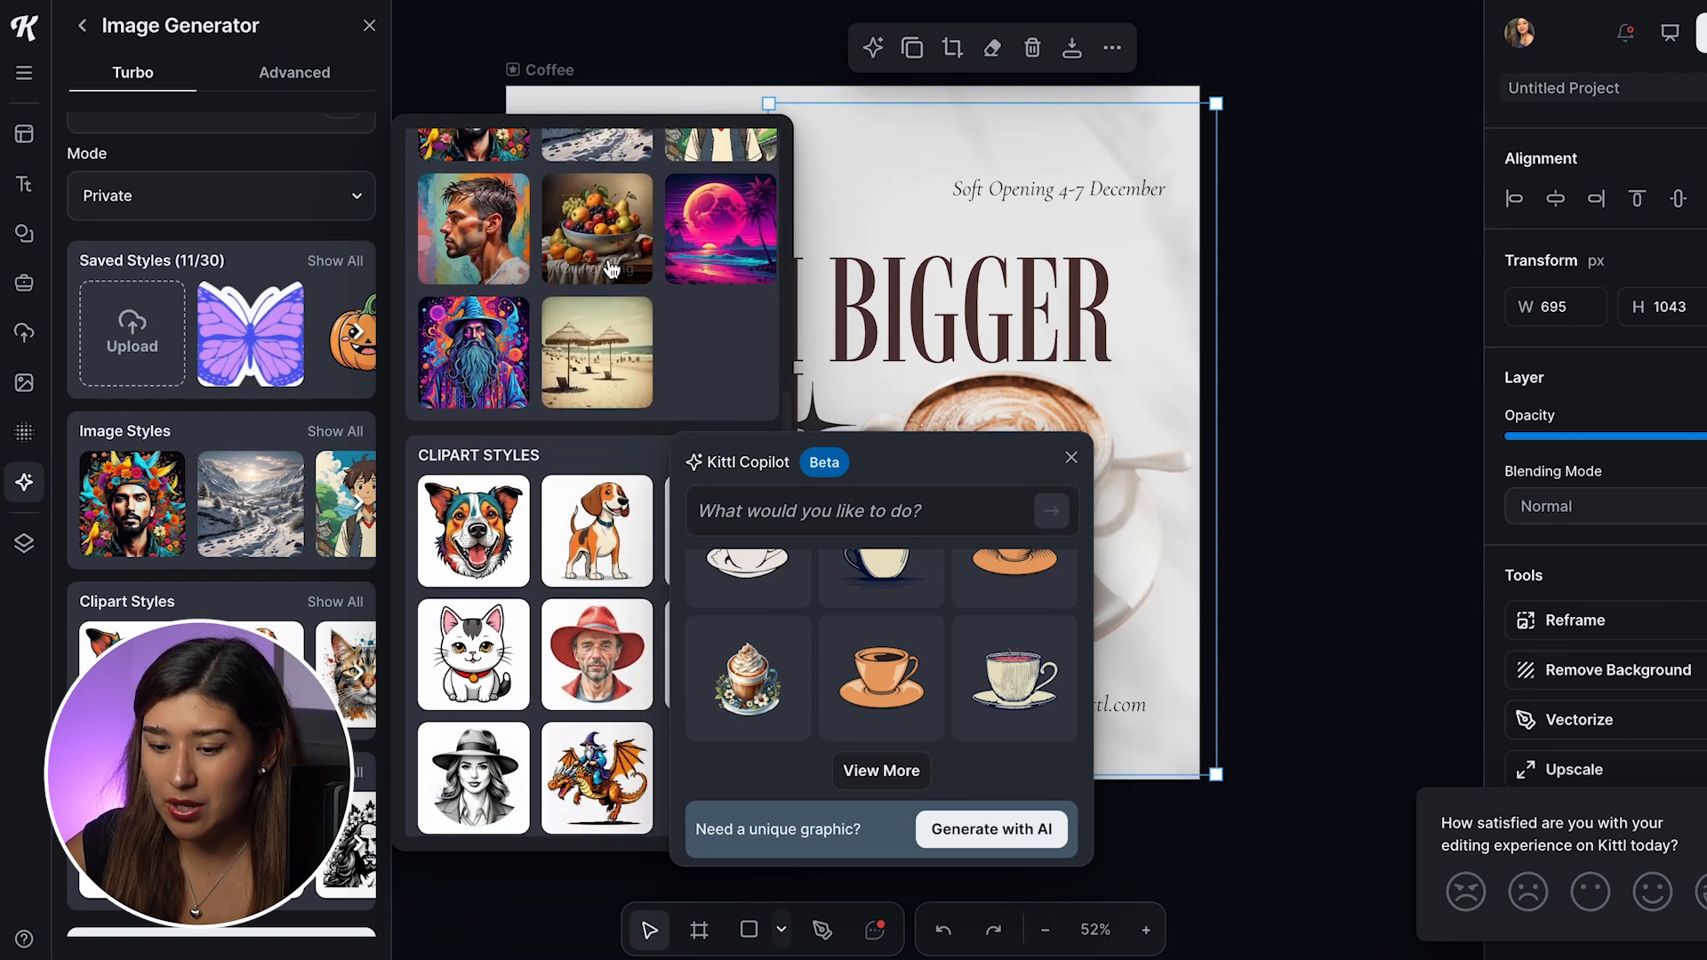
pyautogui.click(578, 359)
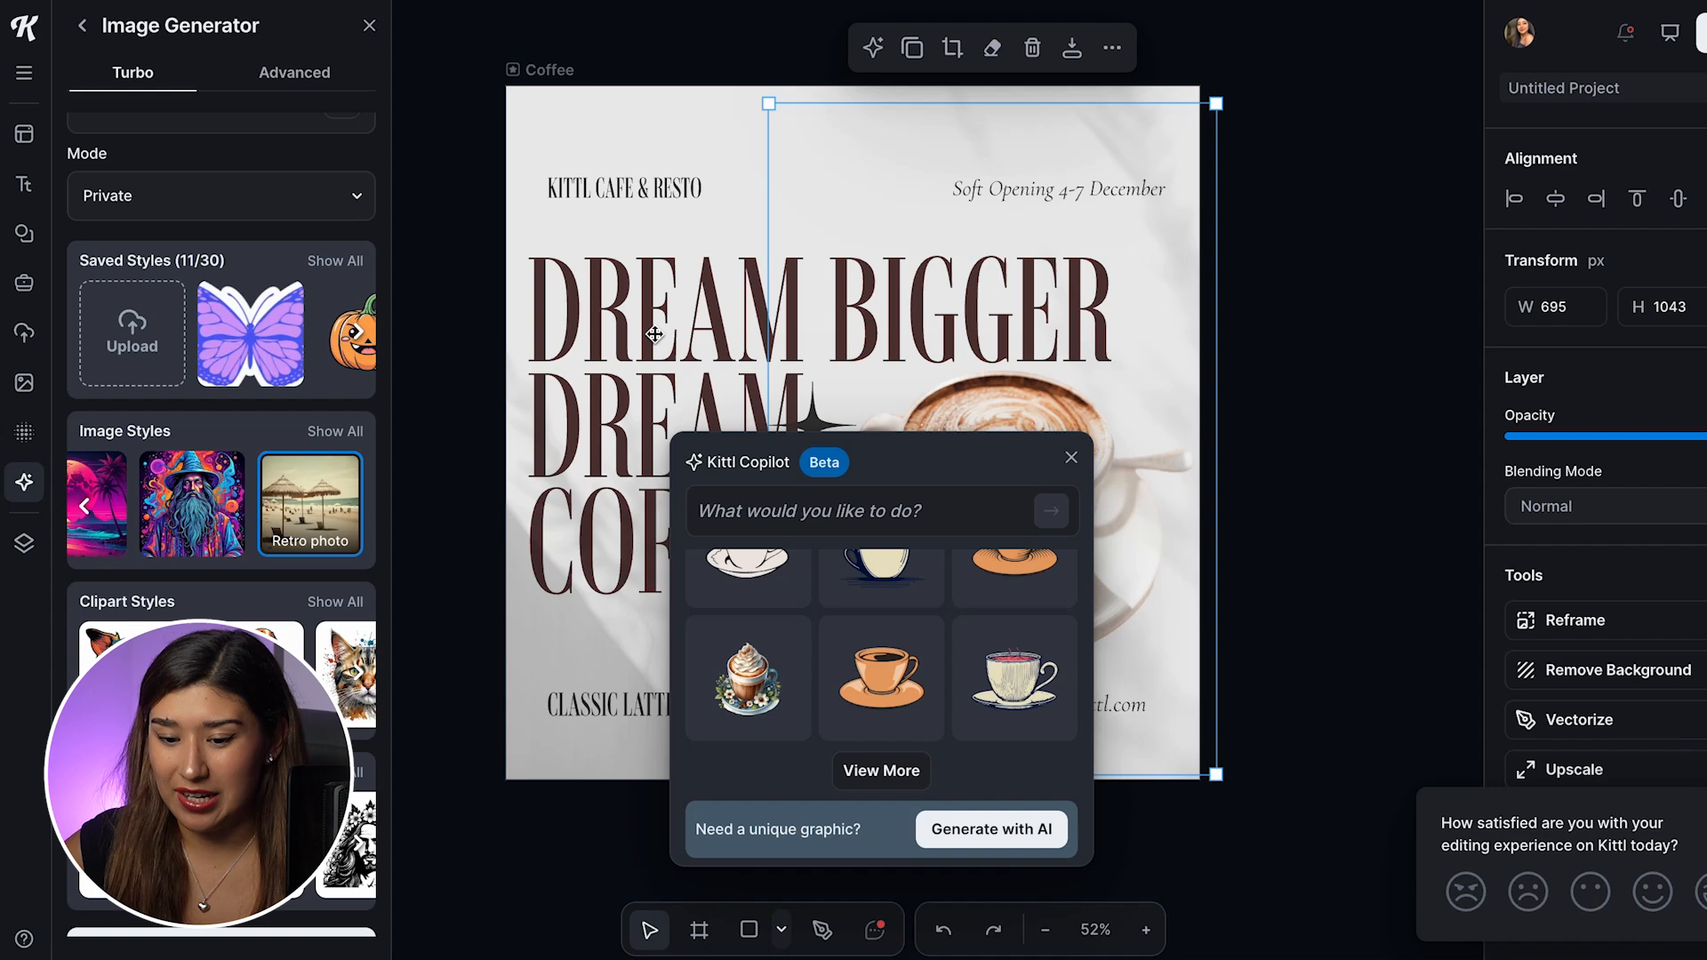
pyautogui.scroll(-1, 222, 533)
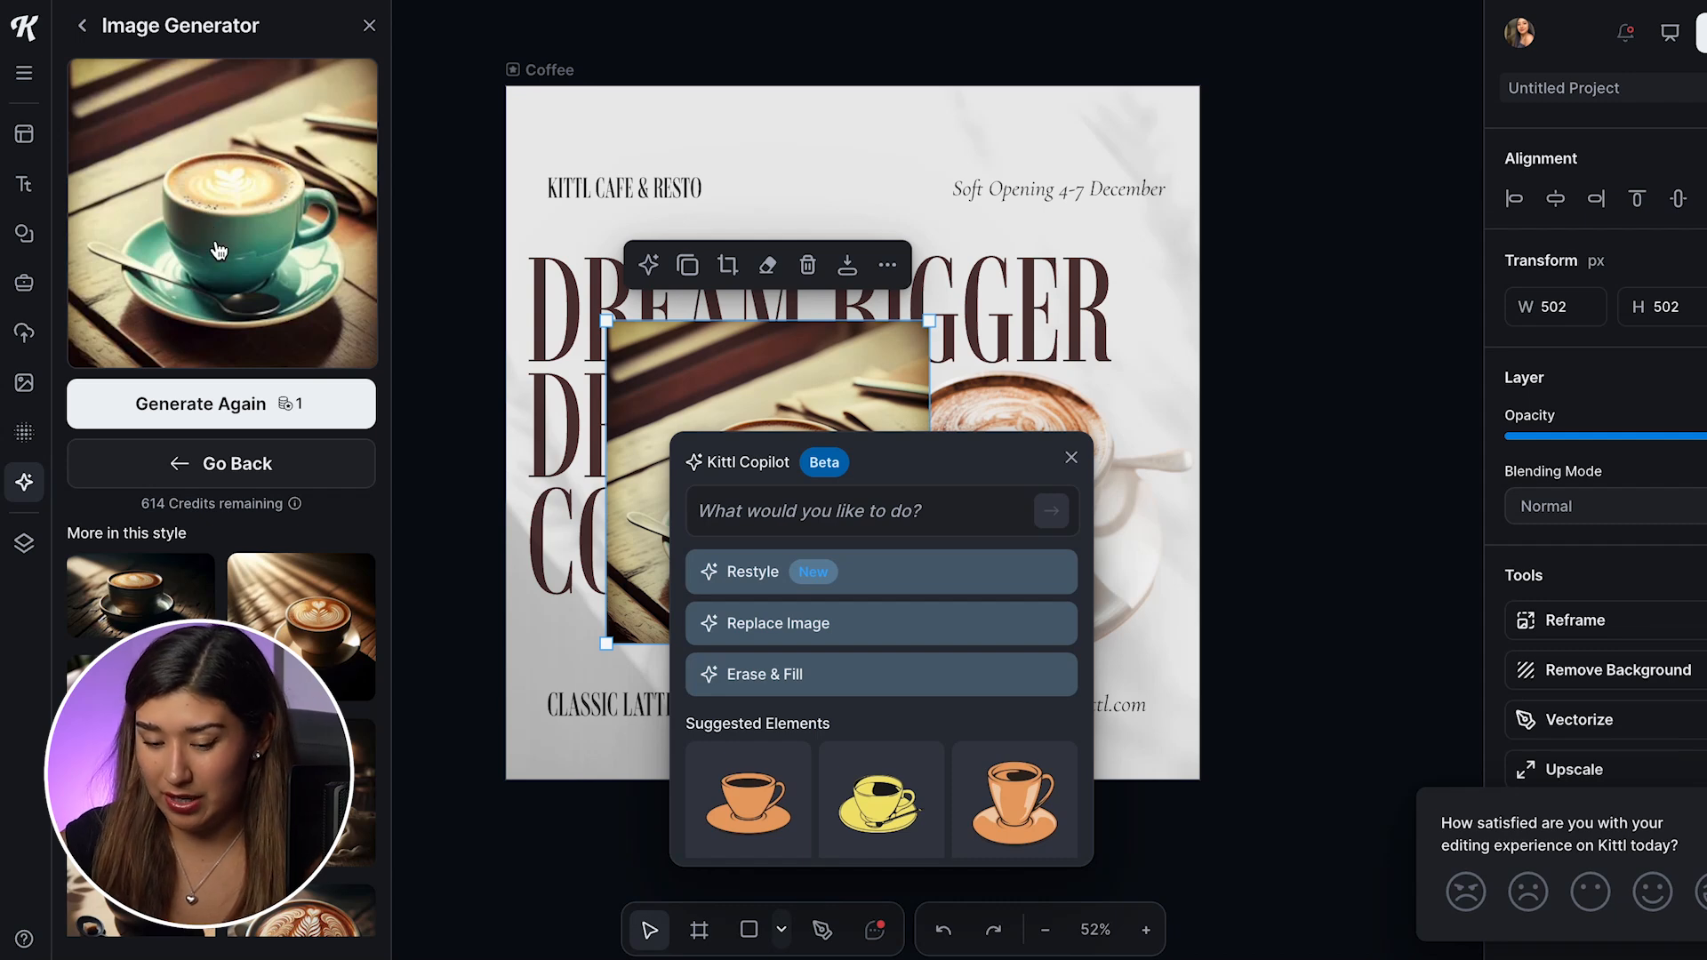
pyautogui.click(234, 404)
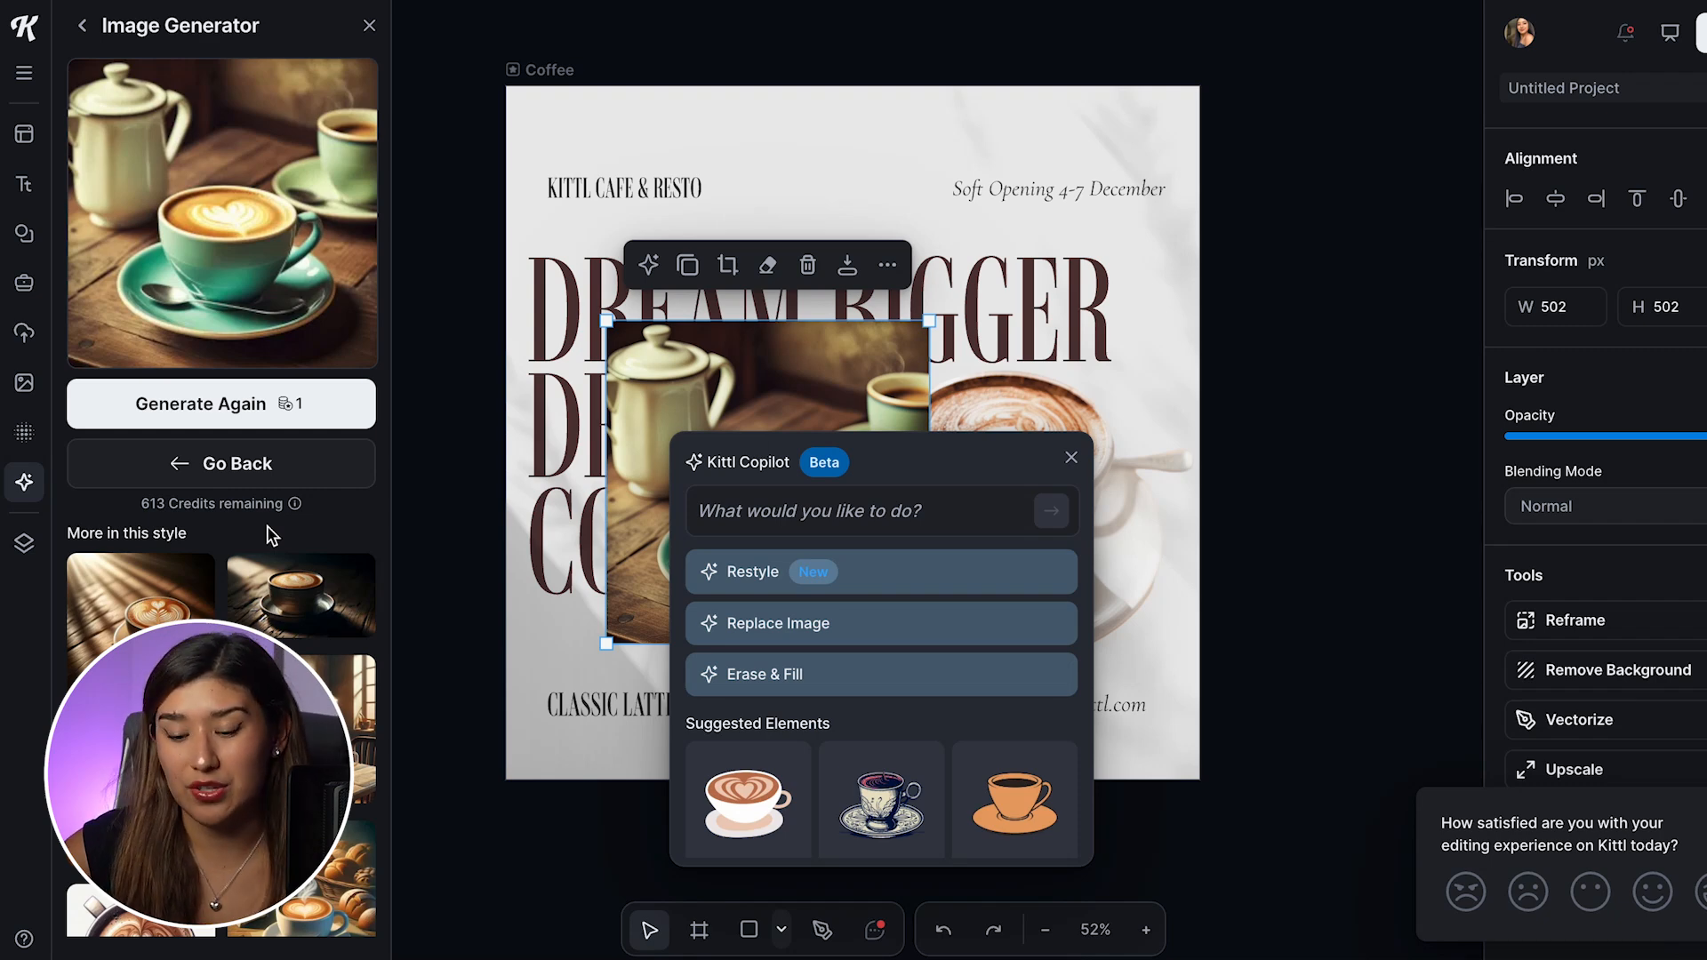
# Step: Pick the steaming coffee cup with bread from the same-style results and place it beside the headline, replacing the original cup
pyautogui.scroll(-1, 254, 528)
pyautogui.scroll(1, 254, 528)
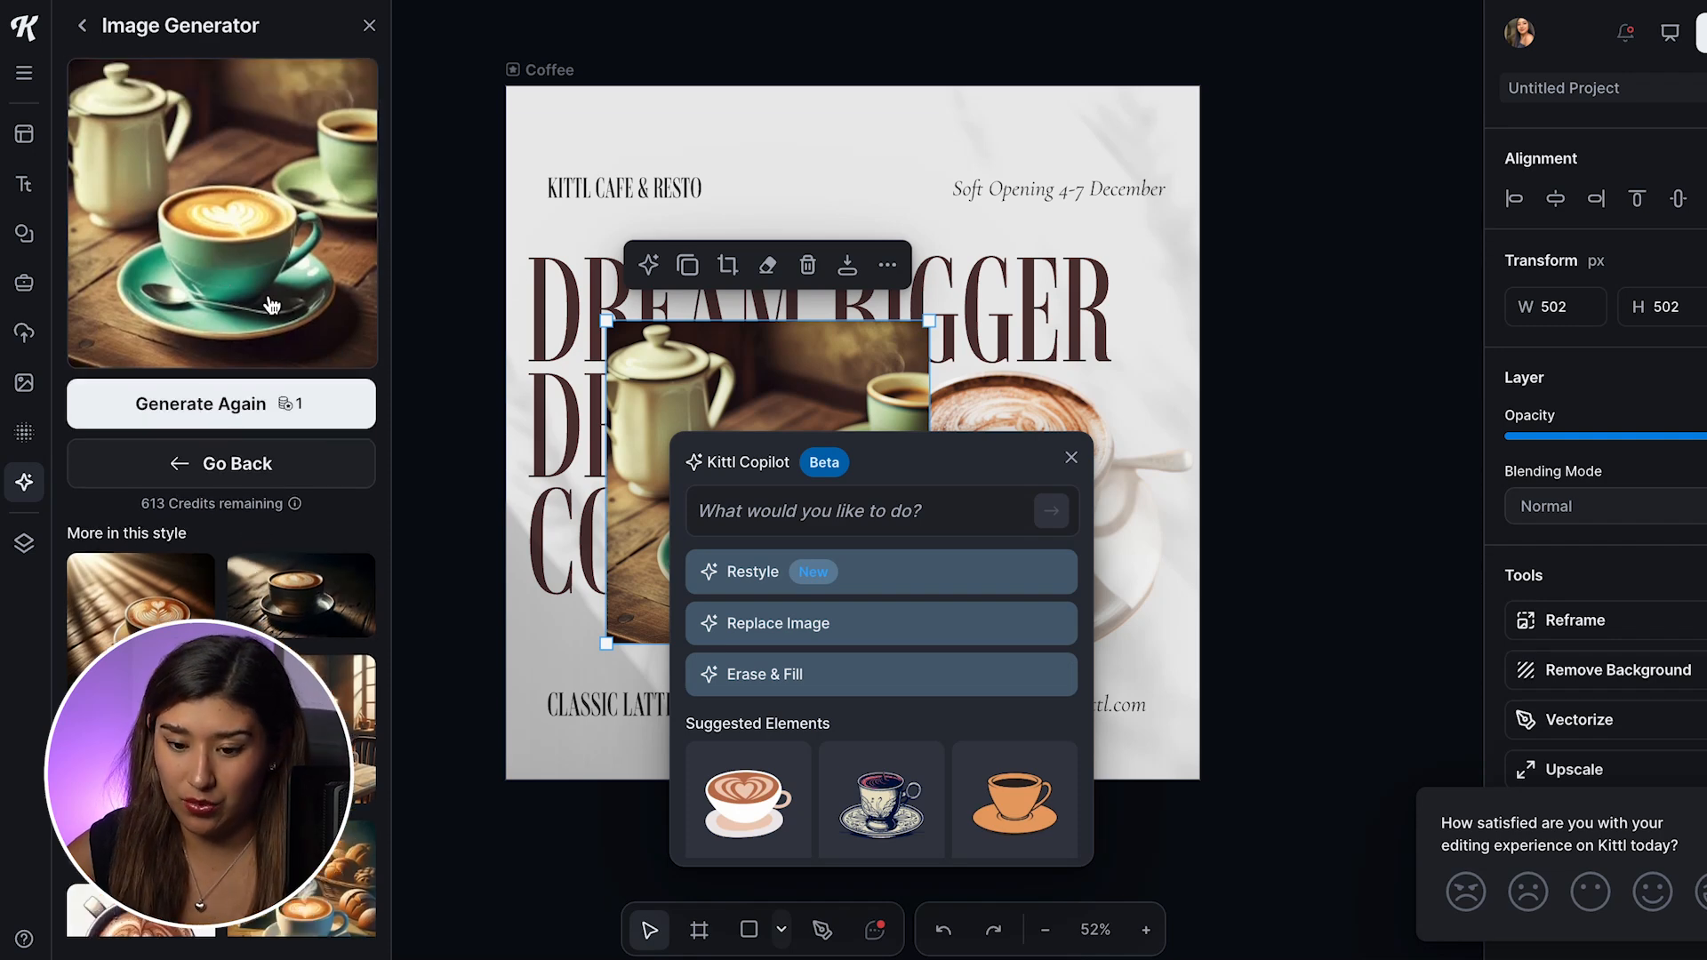
pyautogui.moveTo(305, 594)
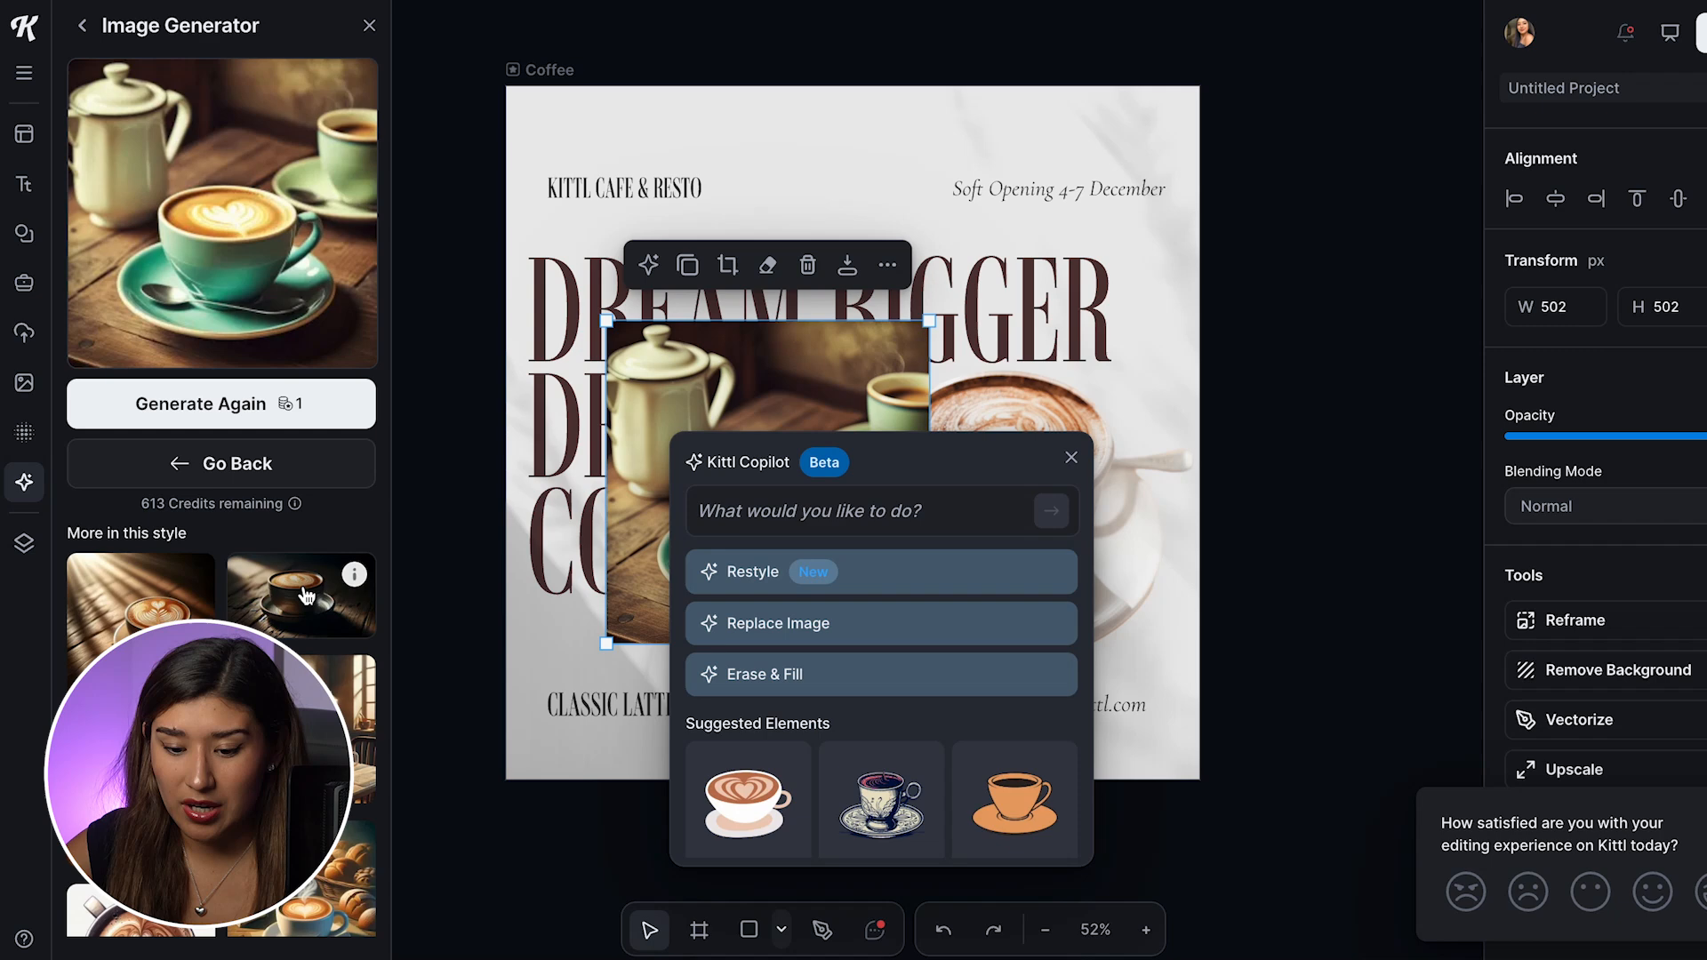
pyautogui.scroll(-3, 306, 595)
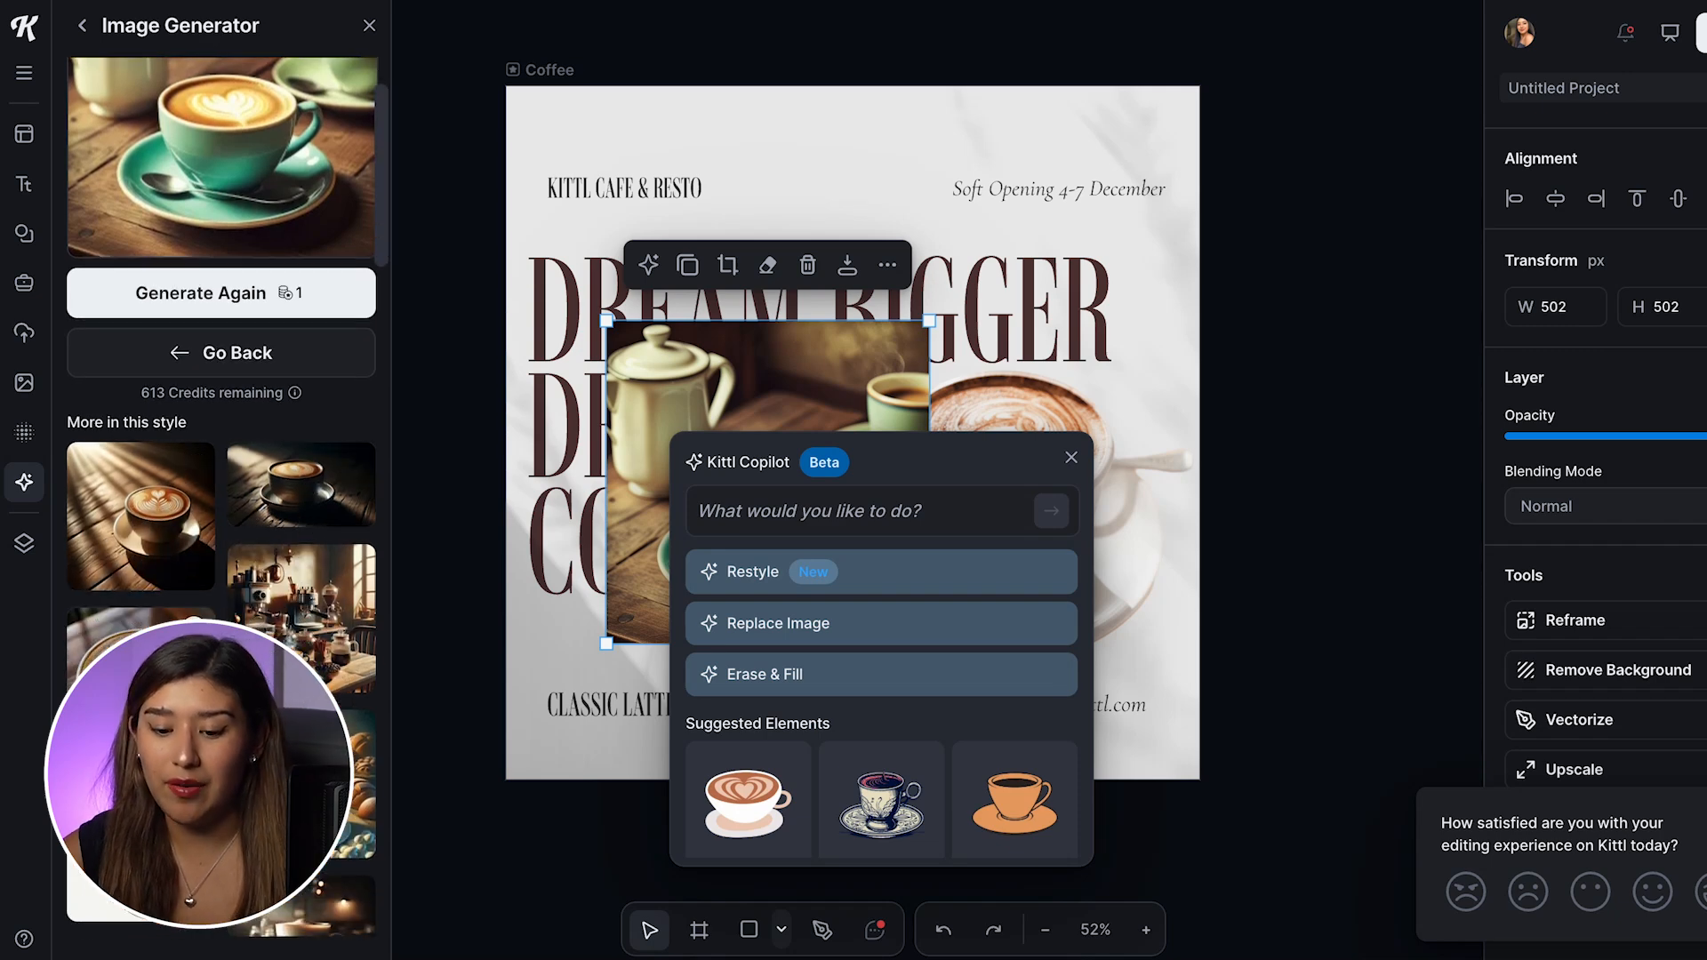
pyautogui.scroll(-5, 345, 587)
pyautogui.scroll(-1, 345, 586)
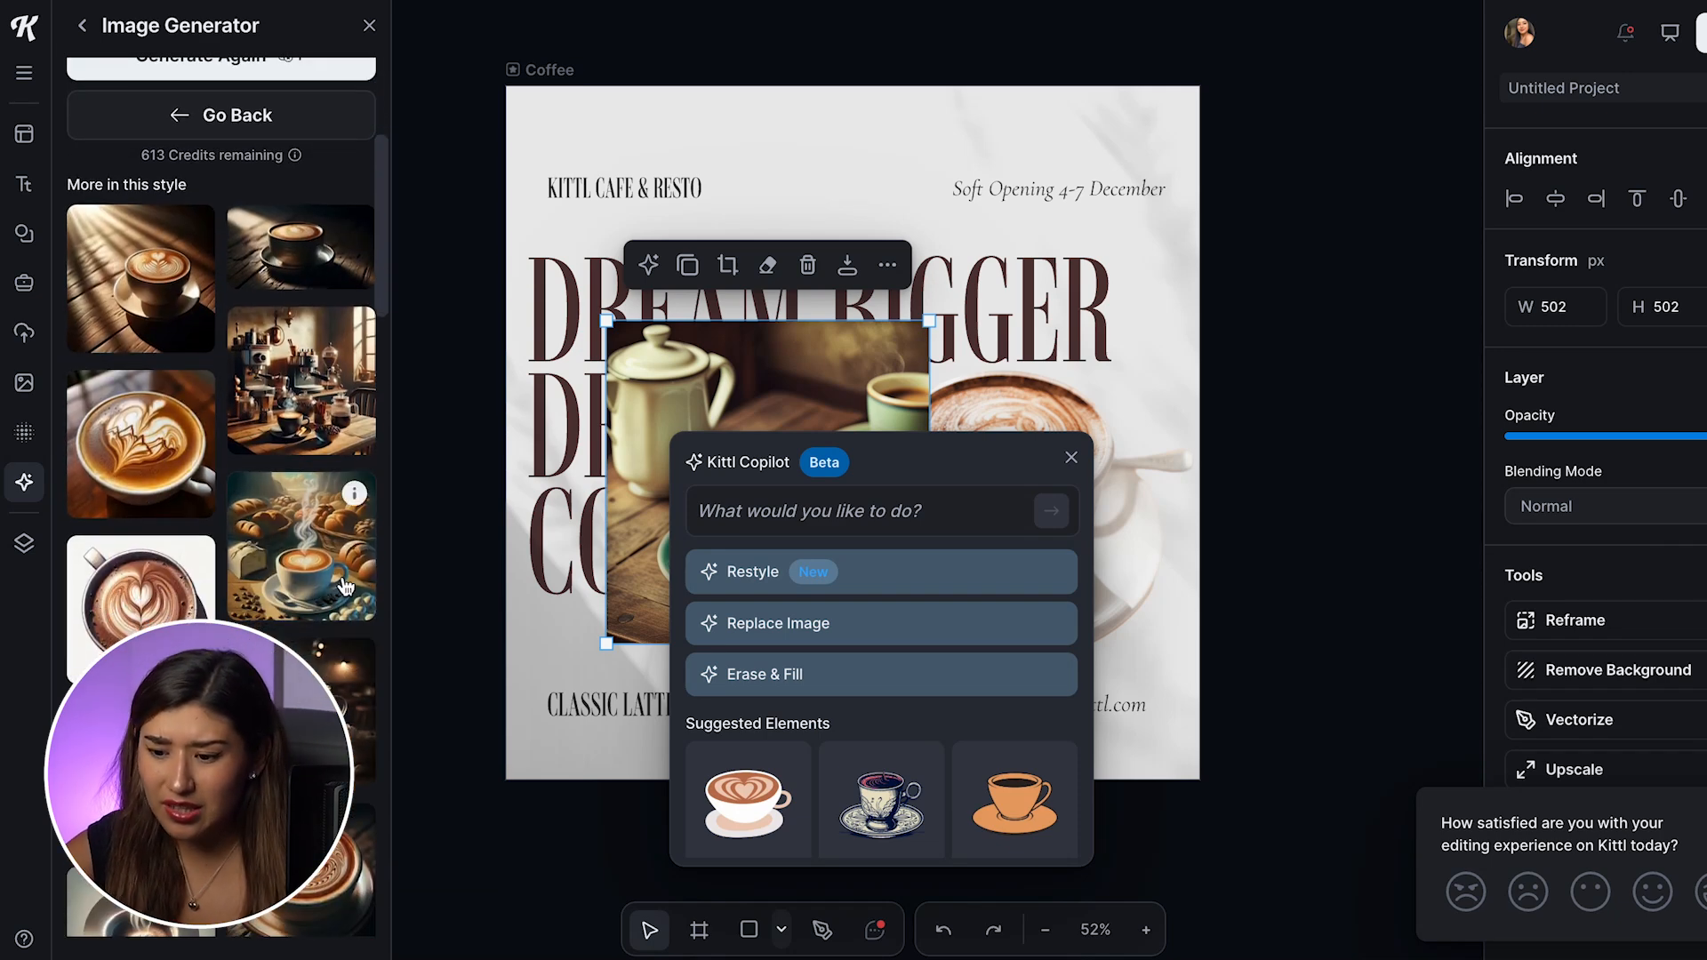
pyautogui.scroll(-2, 326, 582)
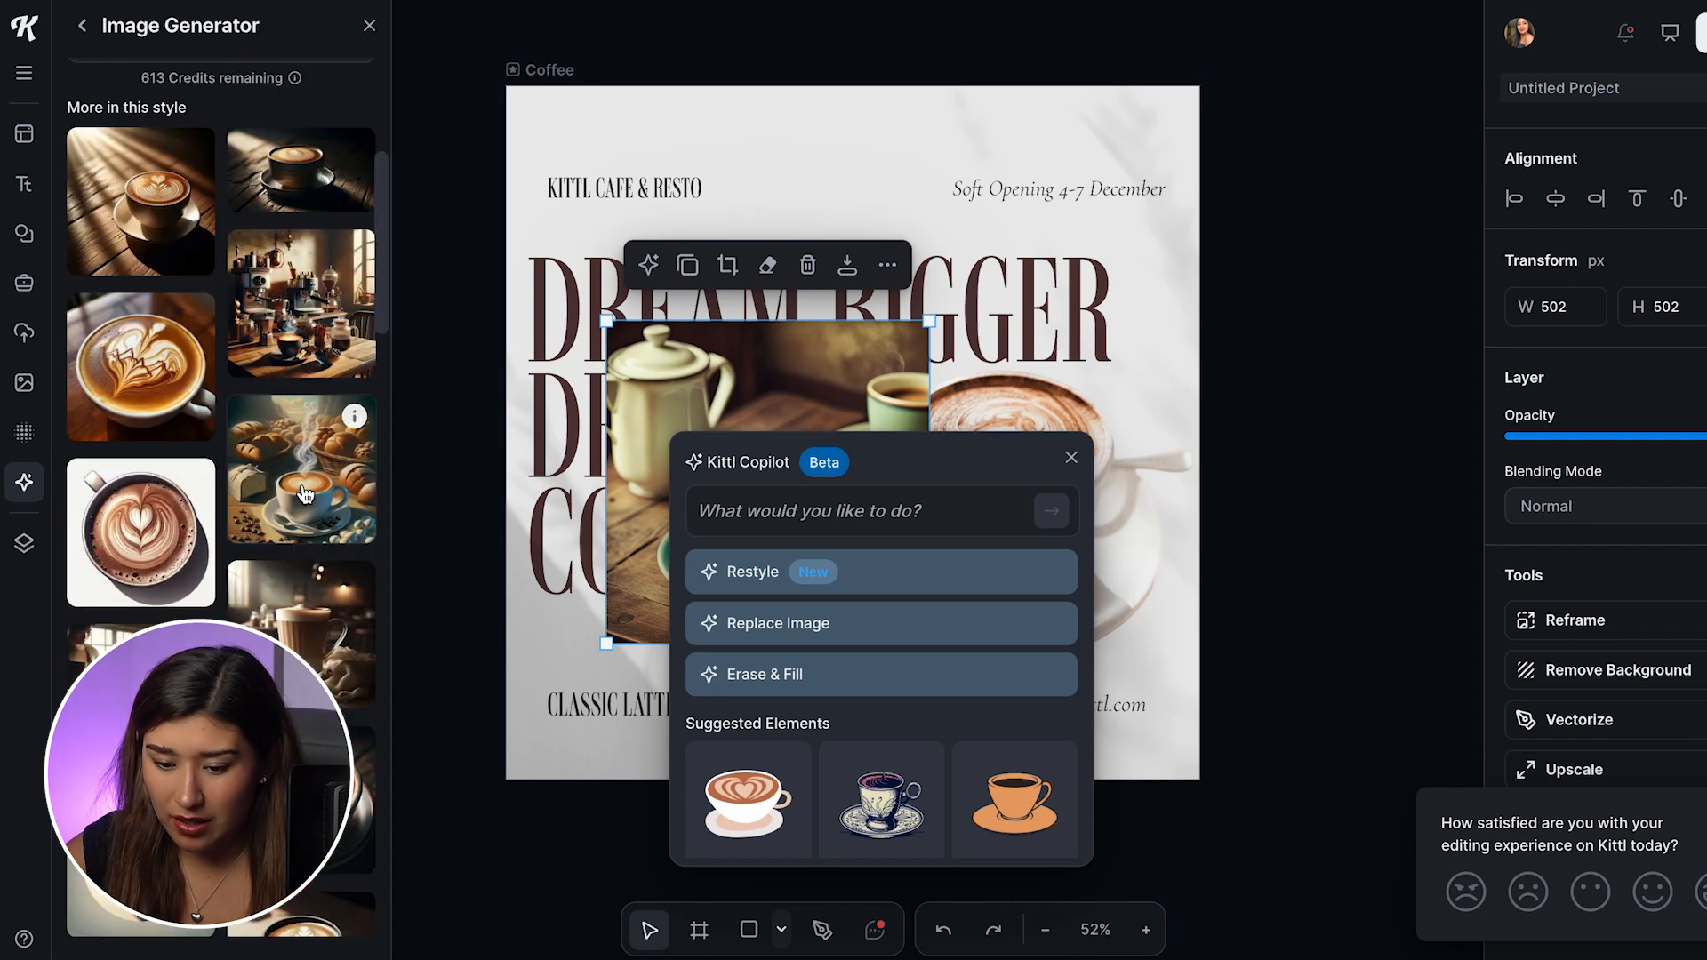
pyautogui.click(343, 473)
pyautogui.moveTo(820, 411); pyautogui.dragTo(1019, 474)
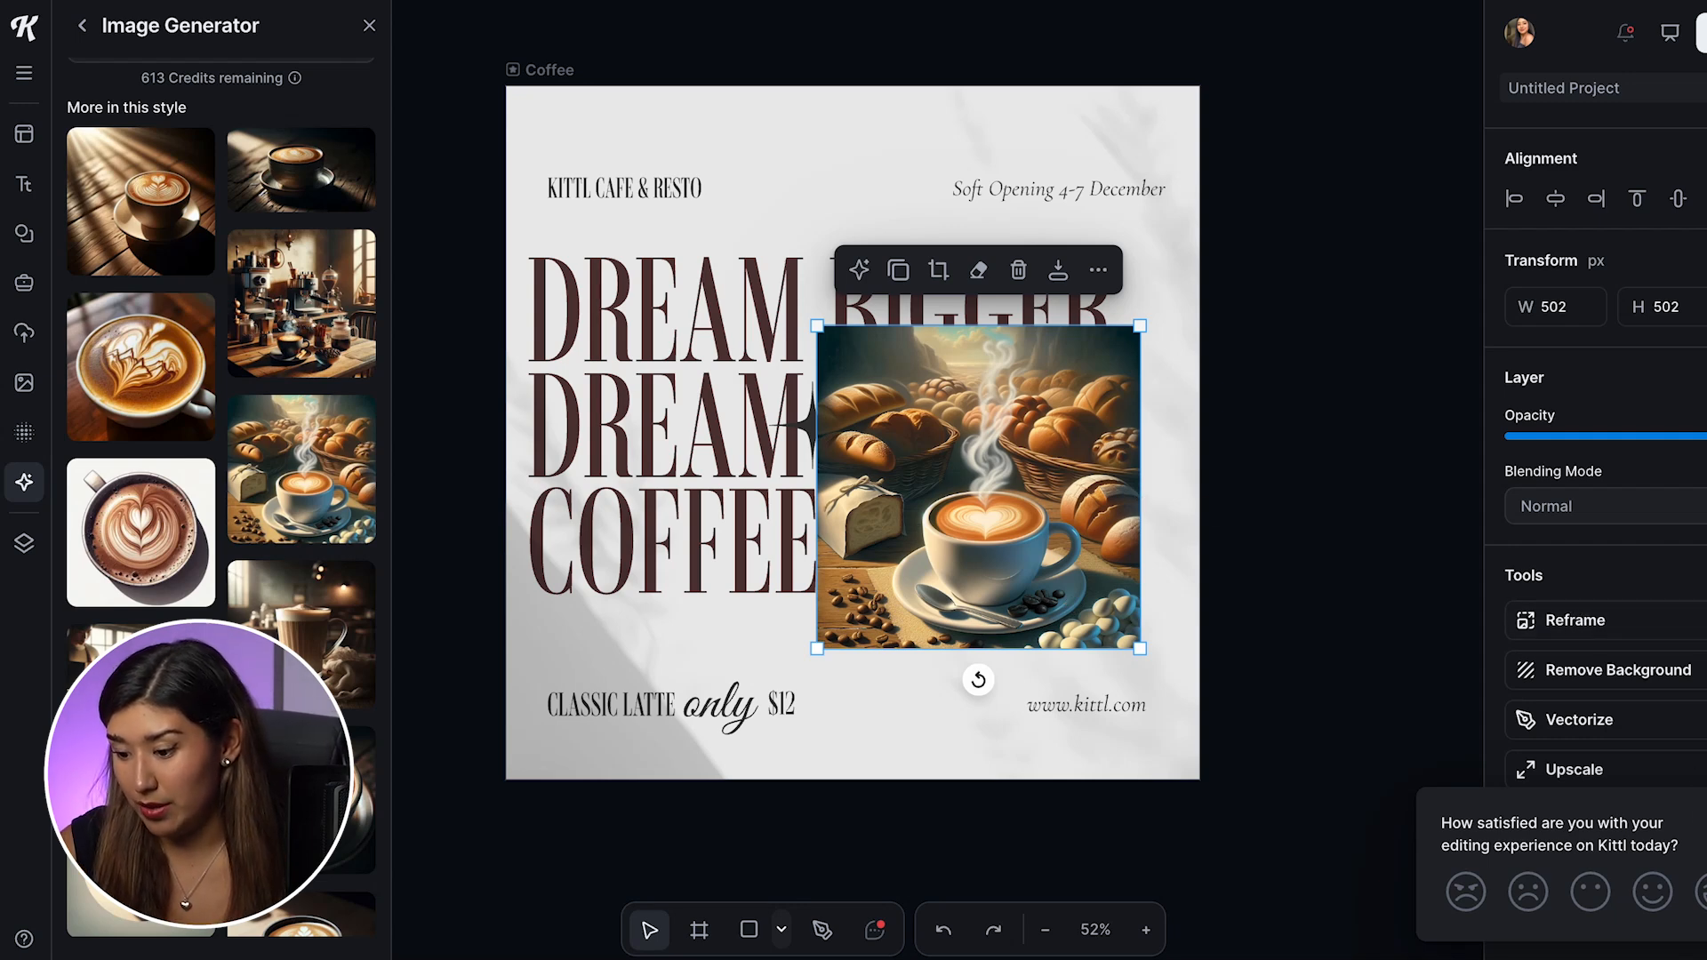
# Step: Remove the coffee image's background and enlarge the cutout cup so it sits below BIGGER and beside COFFEE
pyautogui.click(1639, 678)
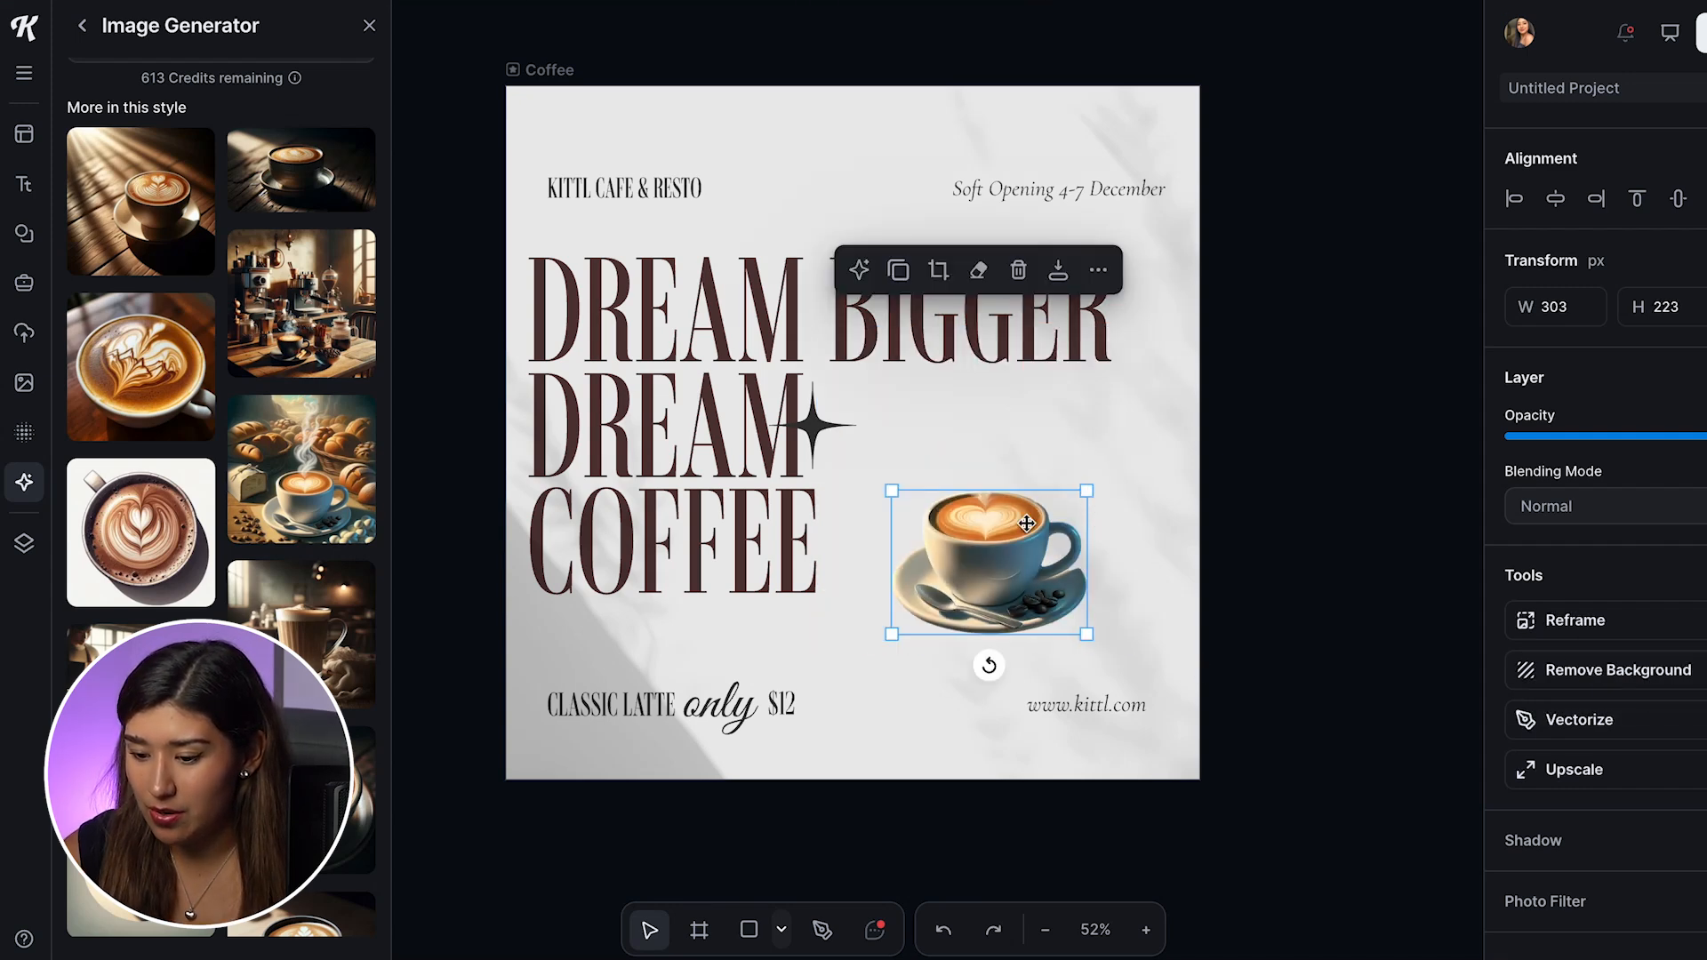
pyautogui.click(987, 541)
pyautogui.moveTo(888, 488); pyautogui.dragTo(787, 365)
pyautogui.click(1288, 519)
pyautogui.click(1134, 614)
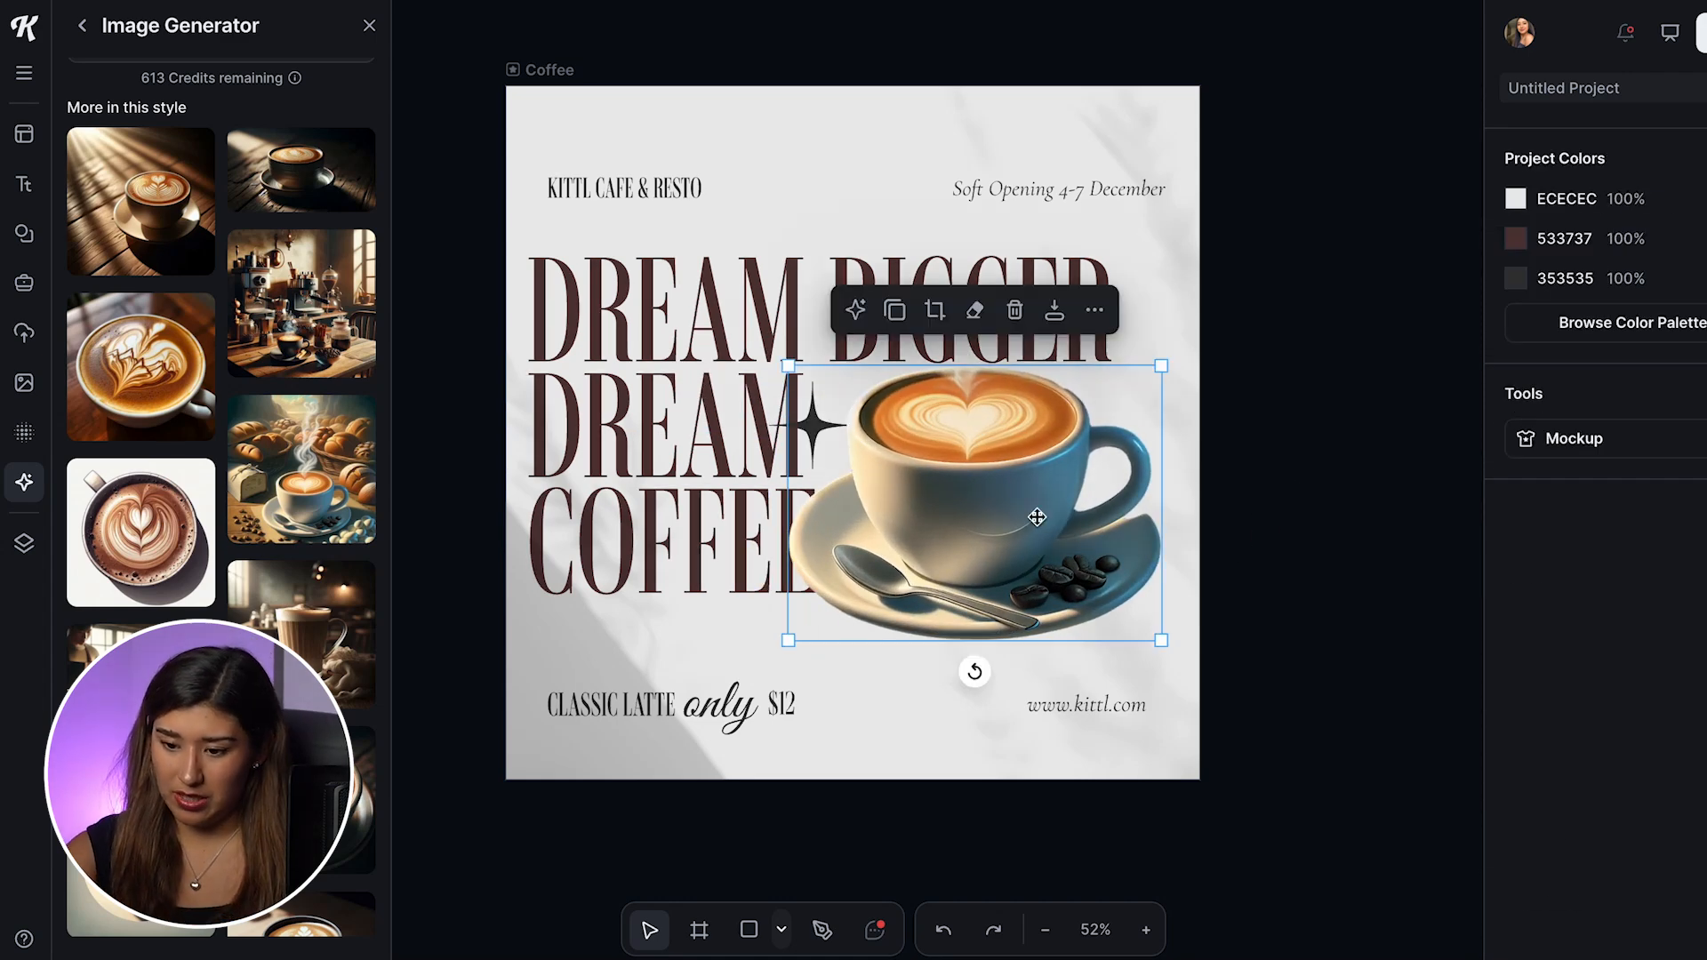
pyautogui.moveTo(1163, 637); pyautogui.dragTo(1191, 662)
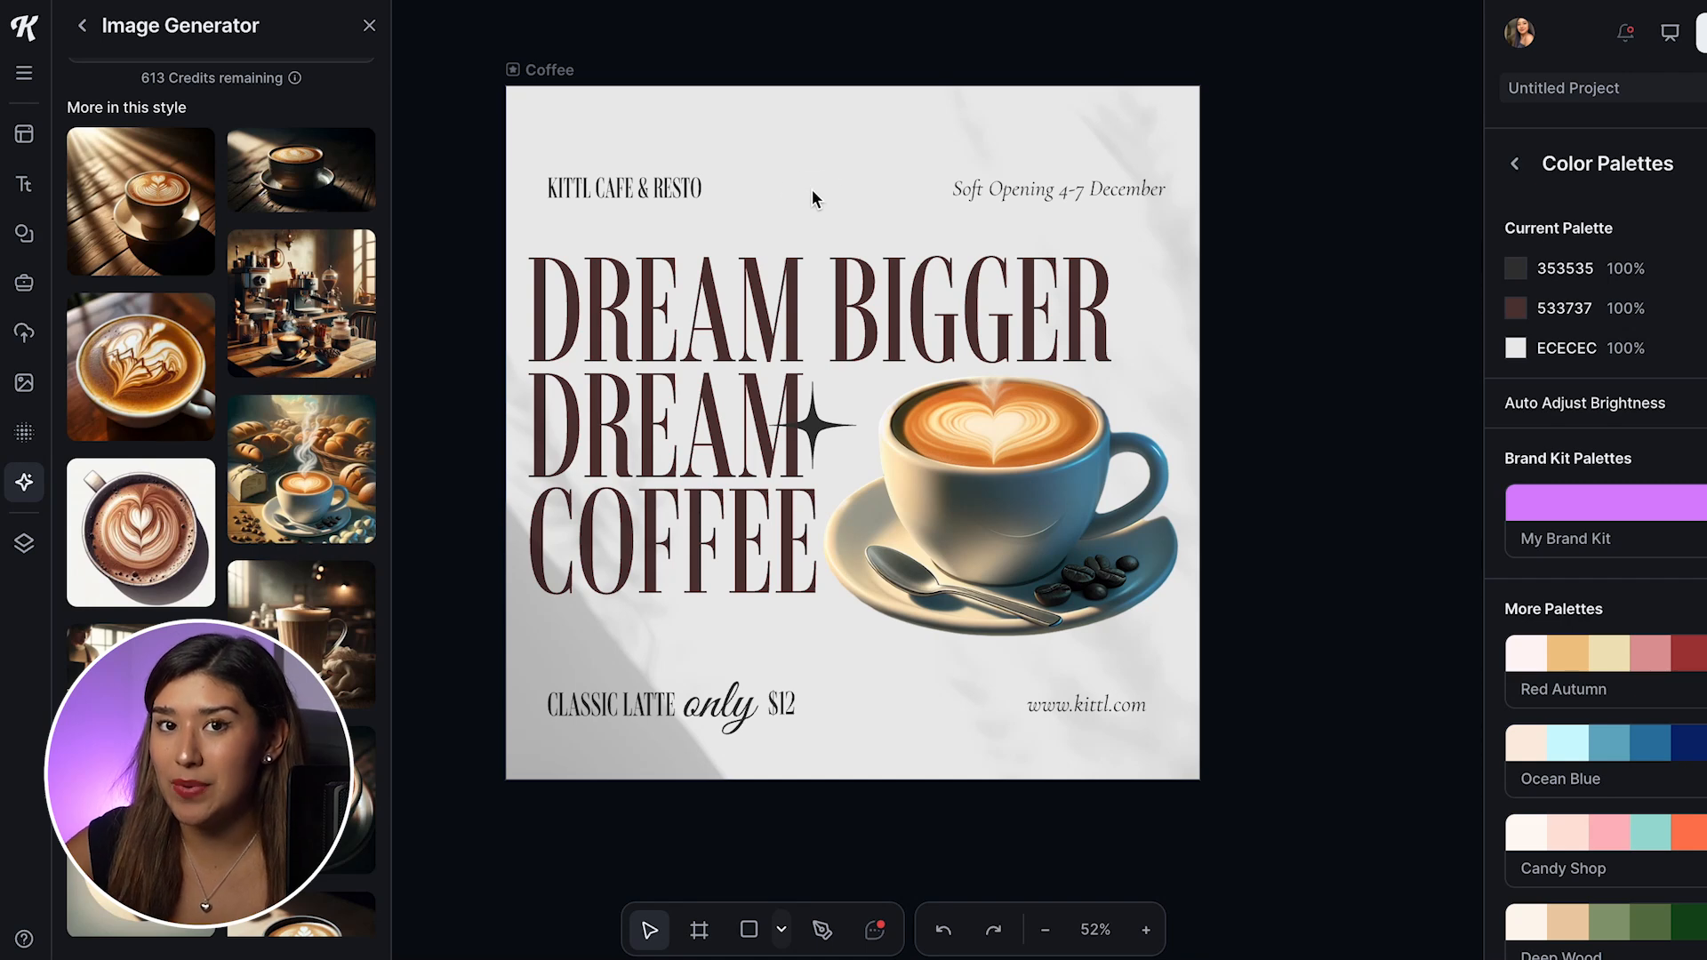
# Step: Select the headline and open the brand kits to review the styles stored in My Brand Kit
pyautogui.click(827, 289)
pyautogui.click(1288, 329)
pyautogui.click(707, 393)
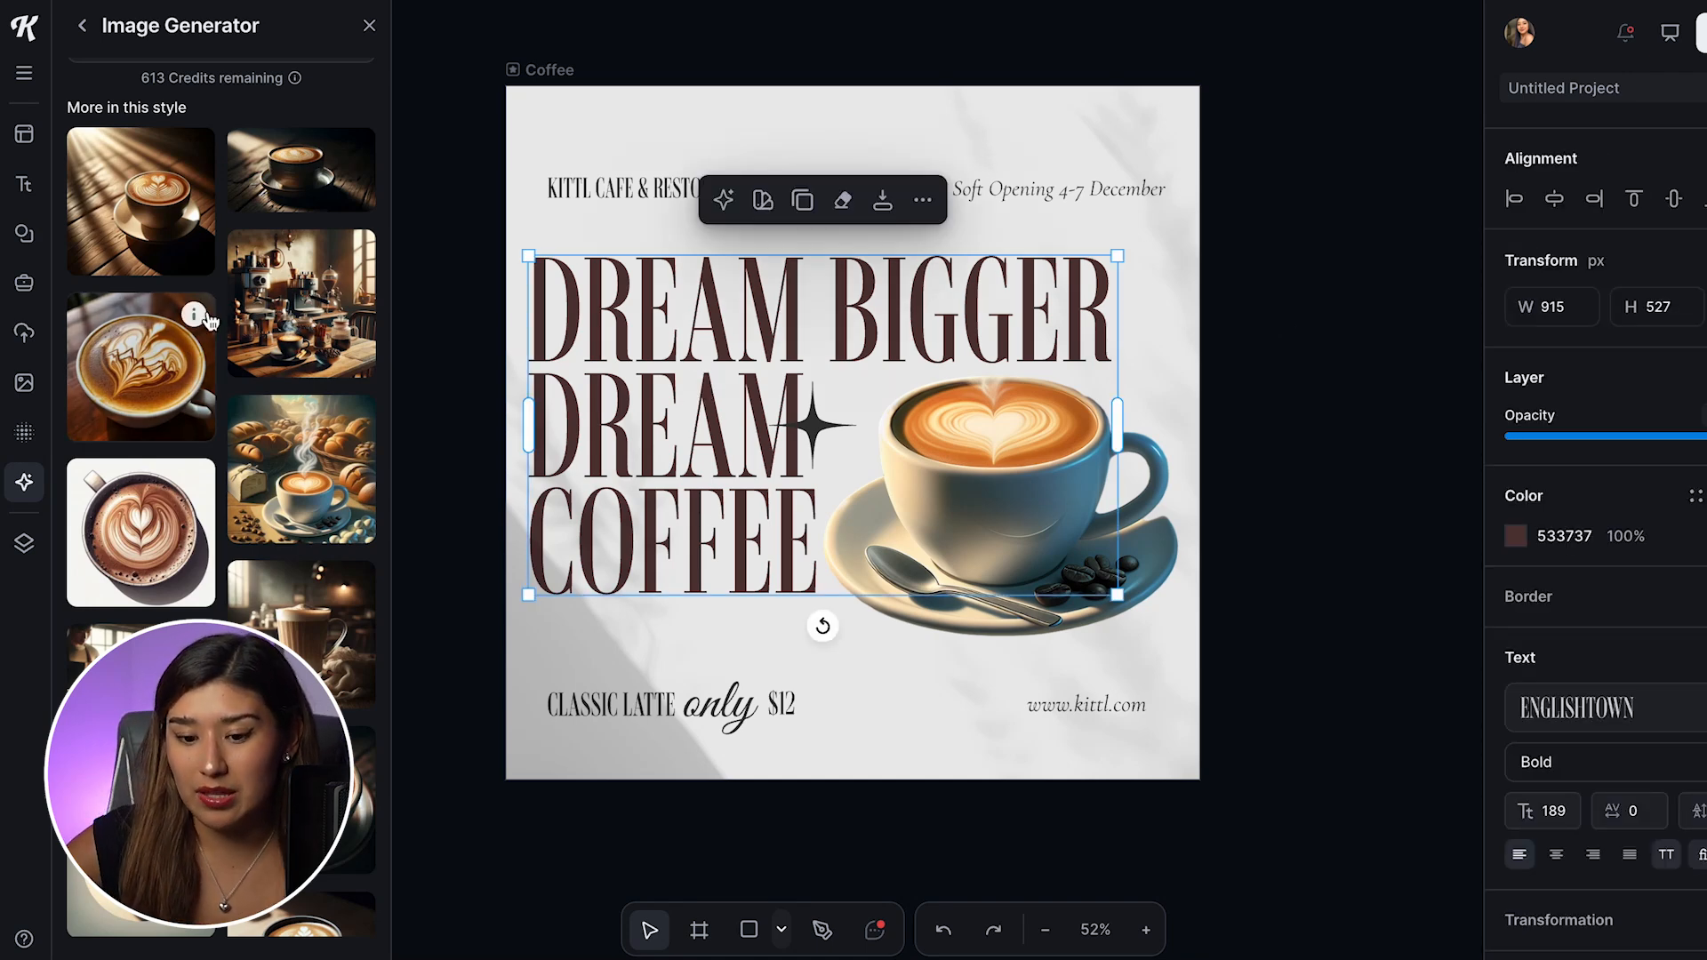
pyautogui.click(24, 283)
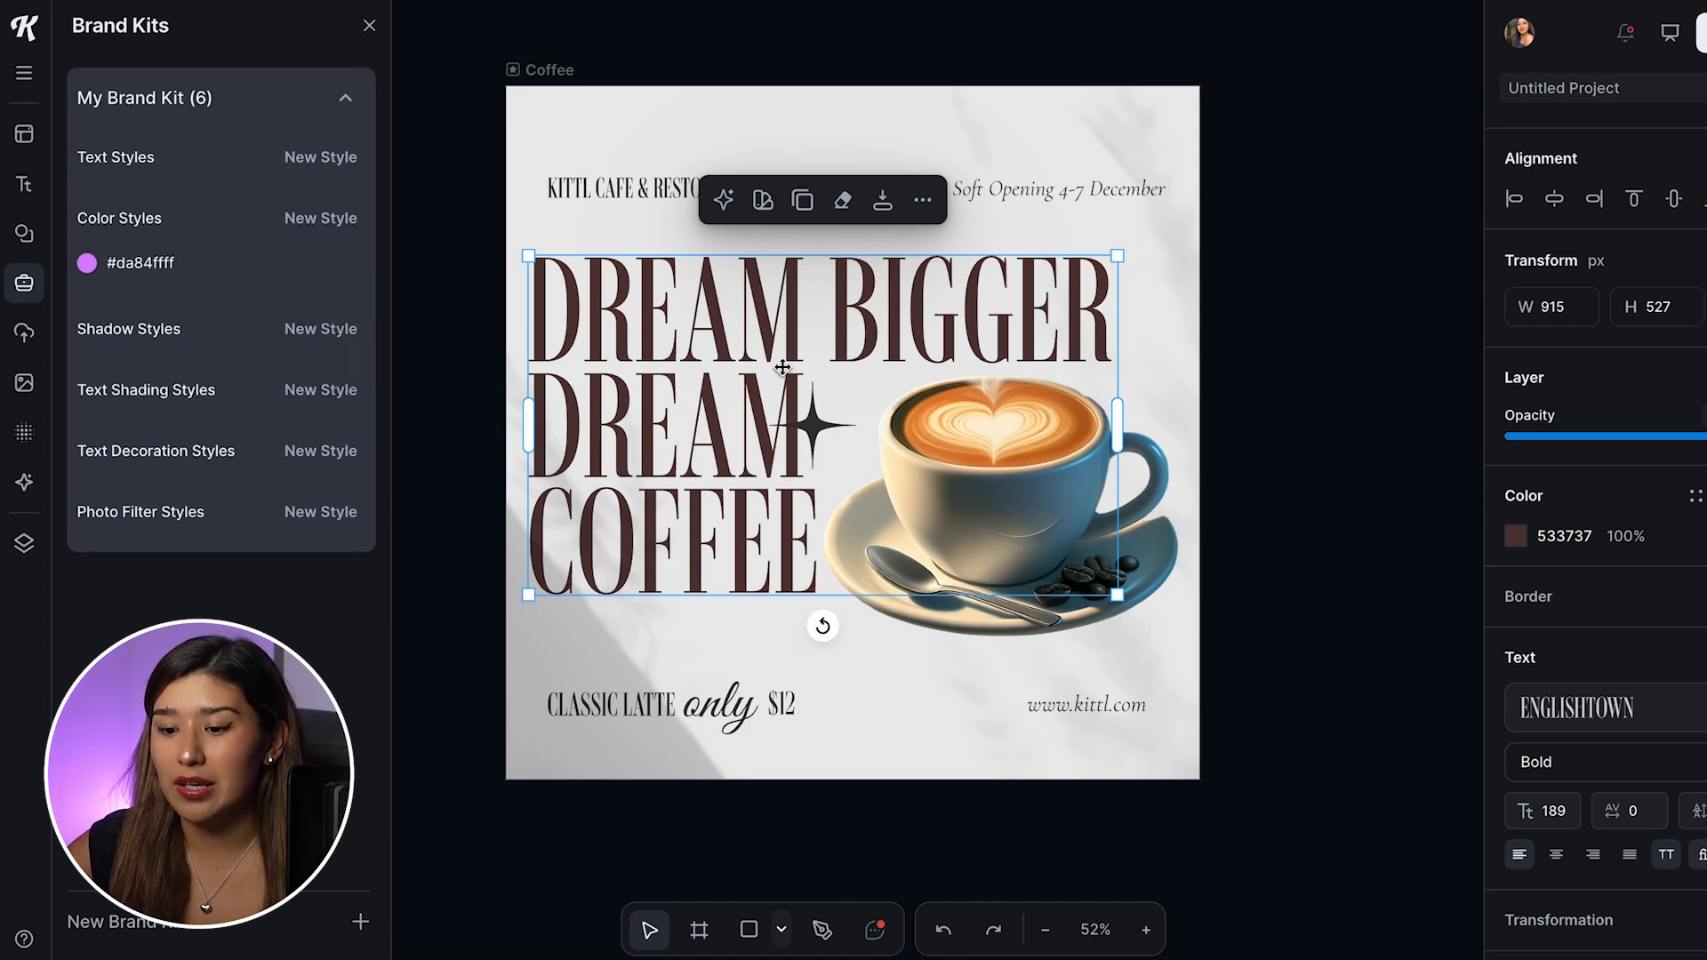
# Step: Try different color palettes on the DREAM BIGGER DREAM COFFEE headline, ending with Earth Brown
pyautogui.click(763, 201)
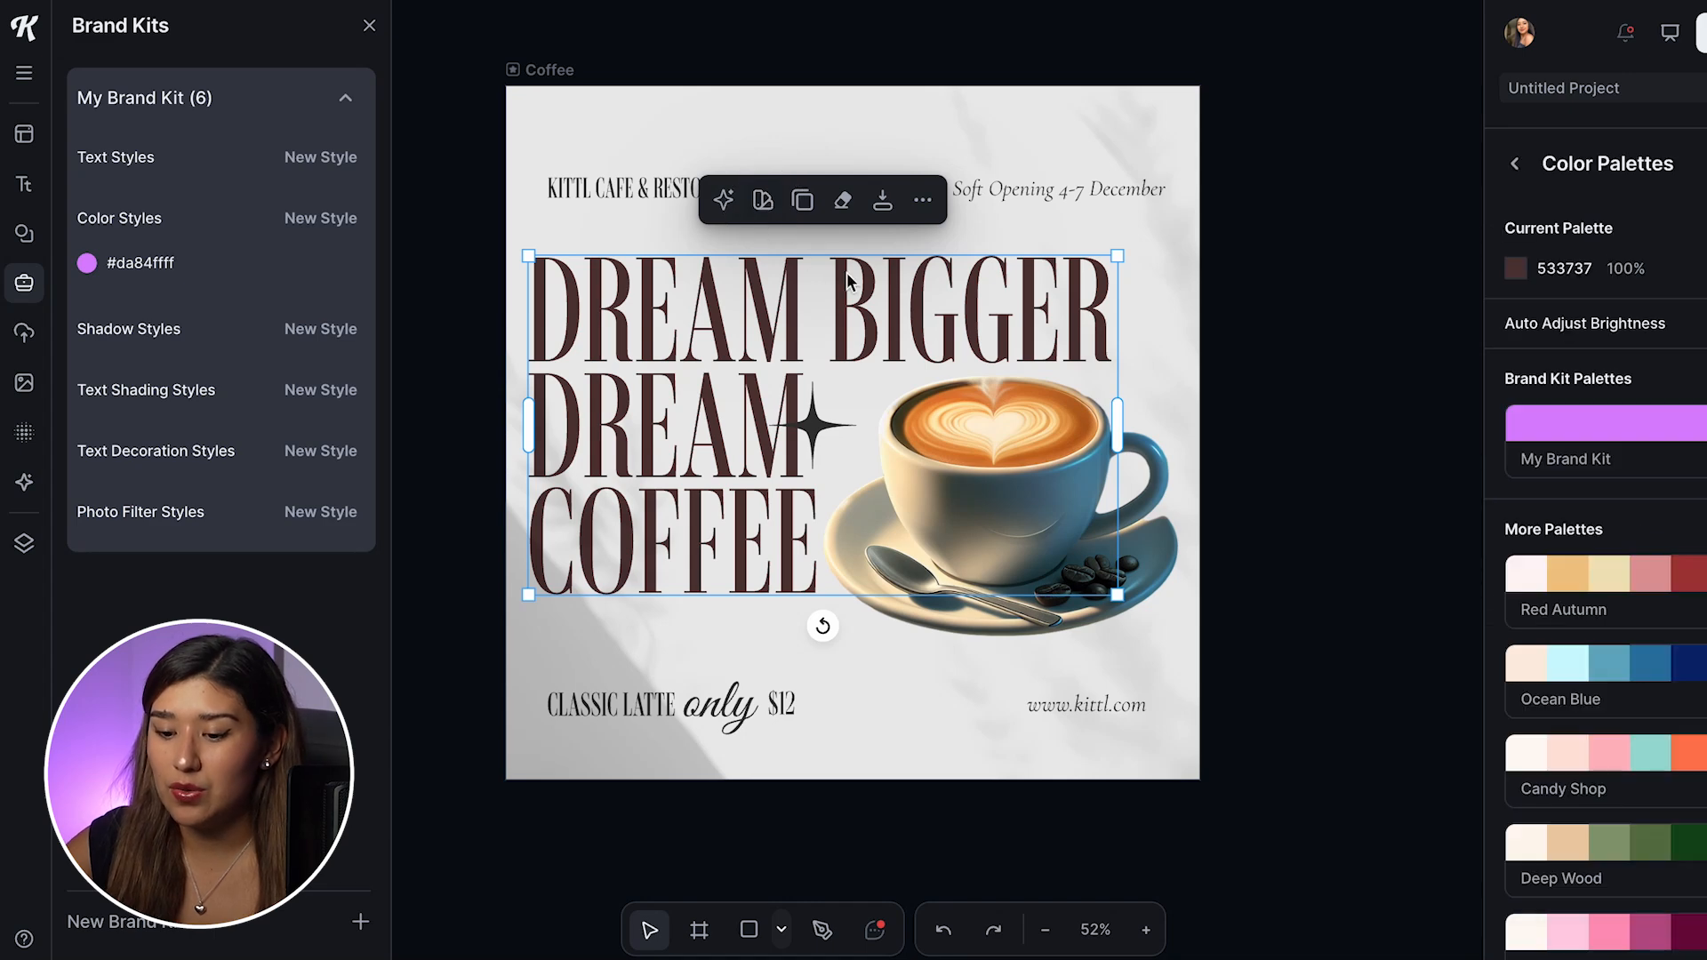
pyautogui.scroll(-3, 1609, 391)
pyautogui.click(1611, 481)
pyautogui.click(1650, 593)
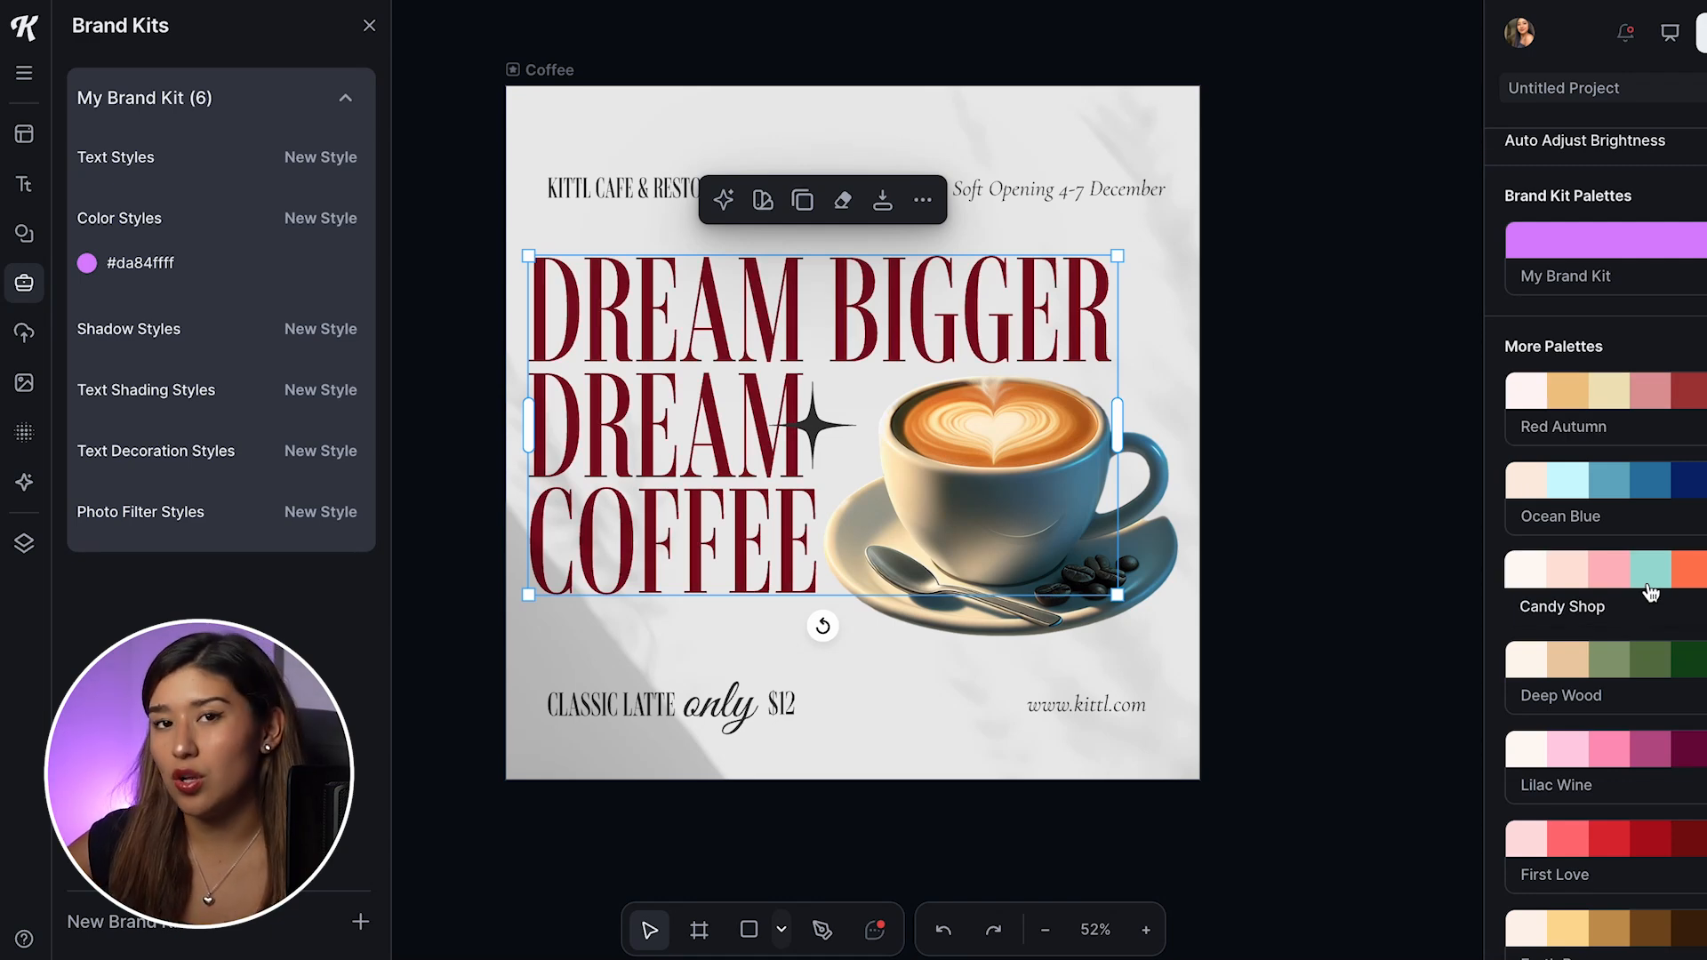
pyautogui.scroll(-3, 1659, 594)
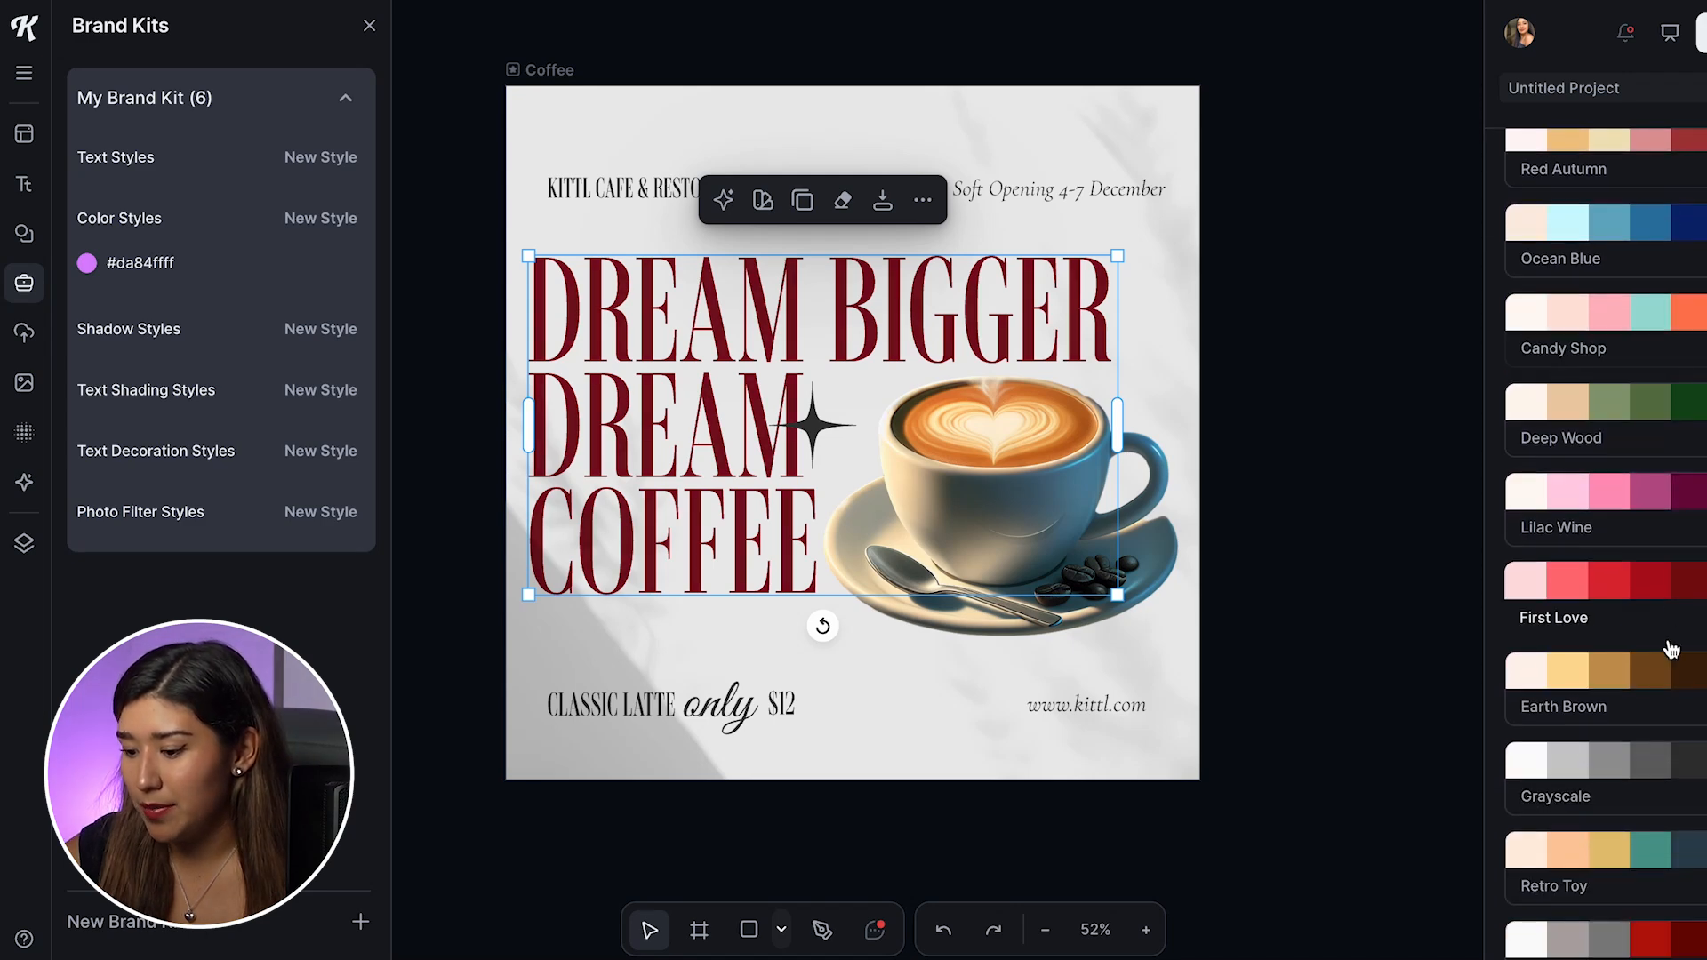
pyautogui.click(1666, 662)
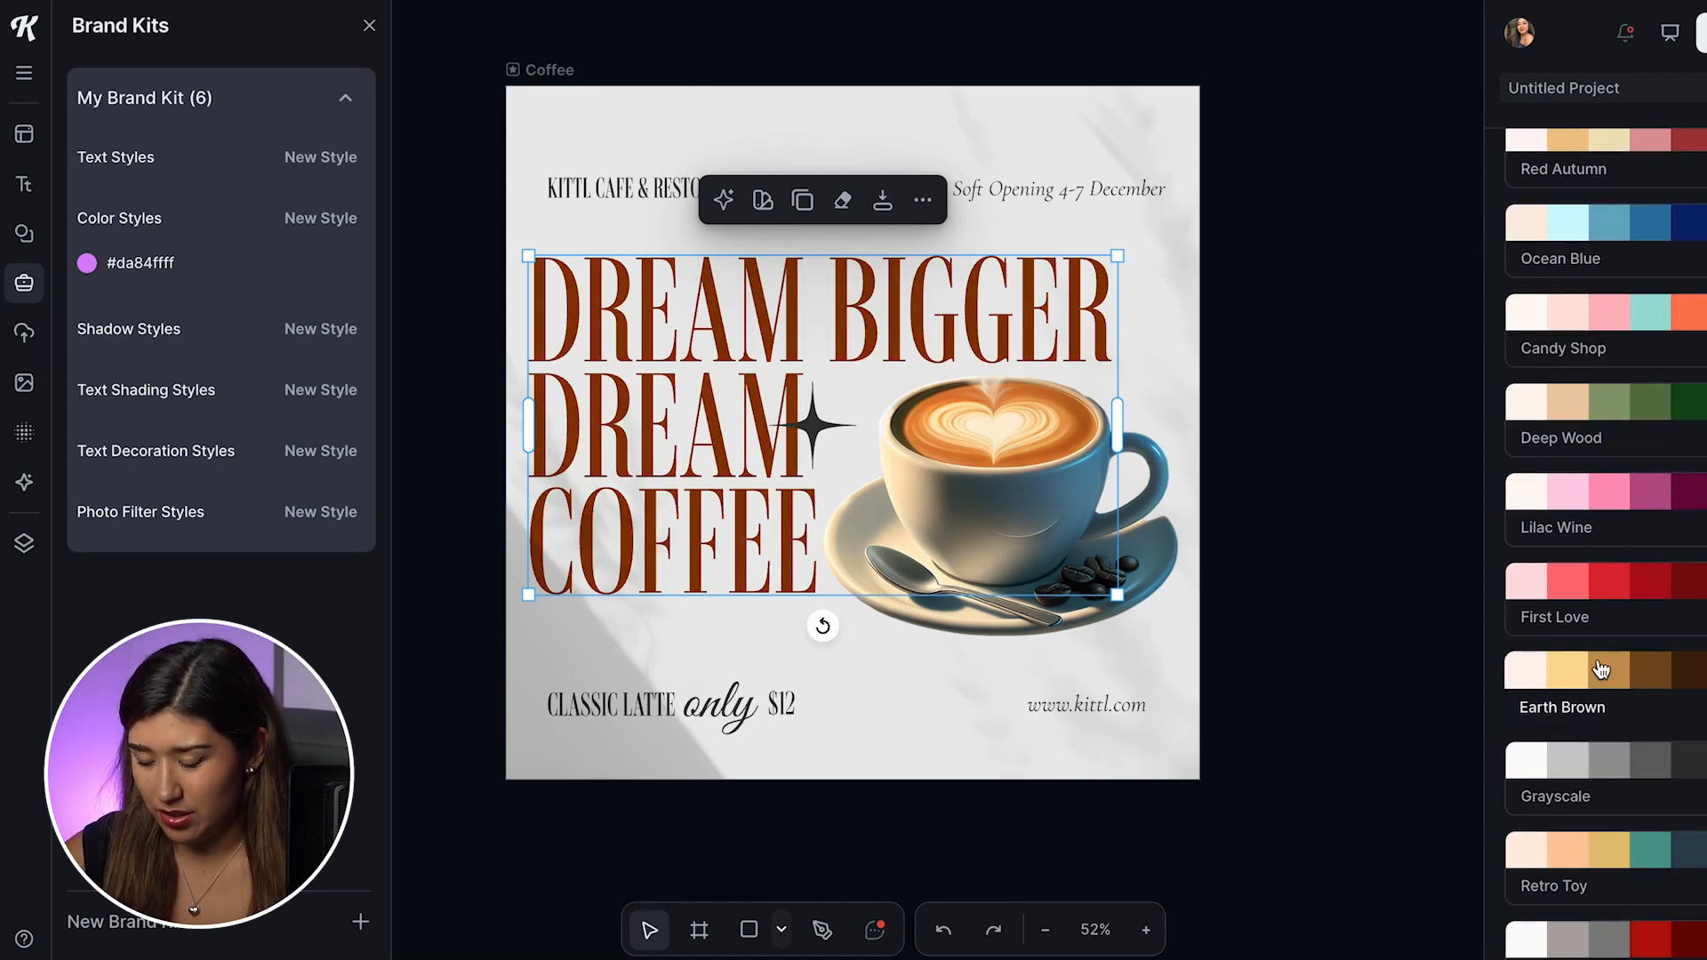
# Step: Recolor the whole Coffee artboard, trying the Ocean Blue, Candy Shop and Lilac Wine palettes before applying Earth Brown
pyautogui.click(1295, 415)
pyautogui.moveTo(486, 75); pyautogui.dragTo(1230, 812)
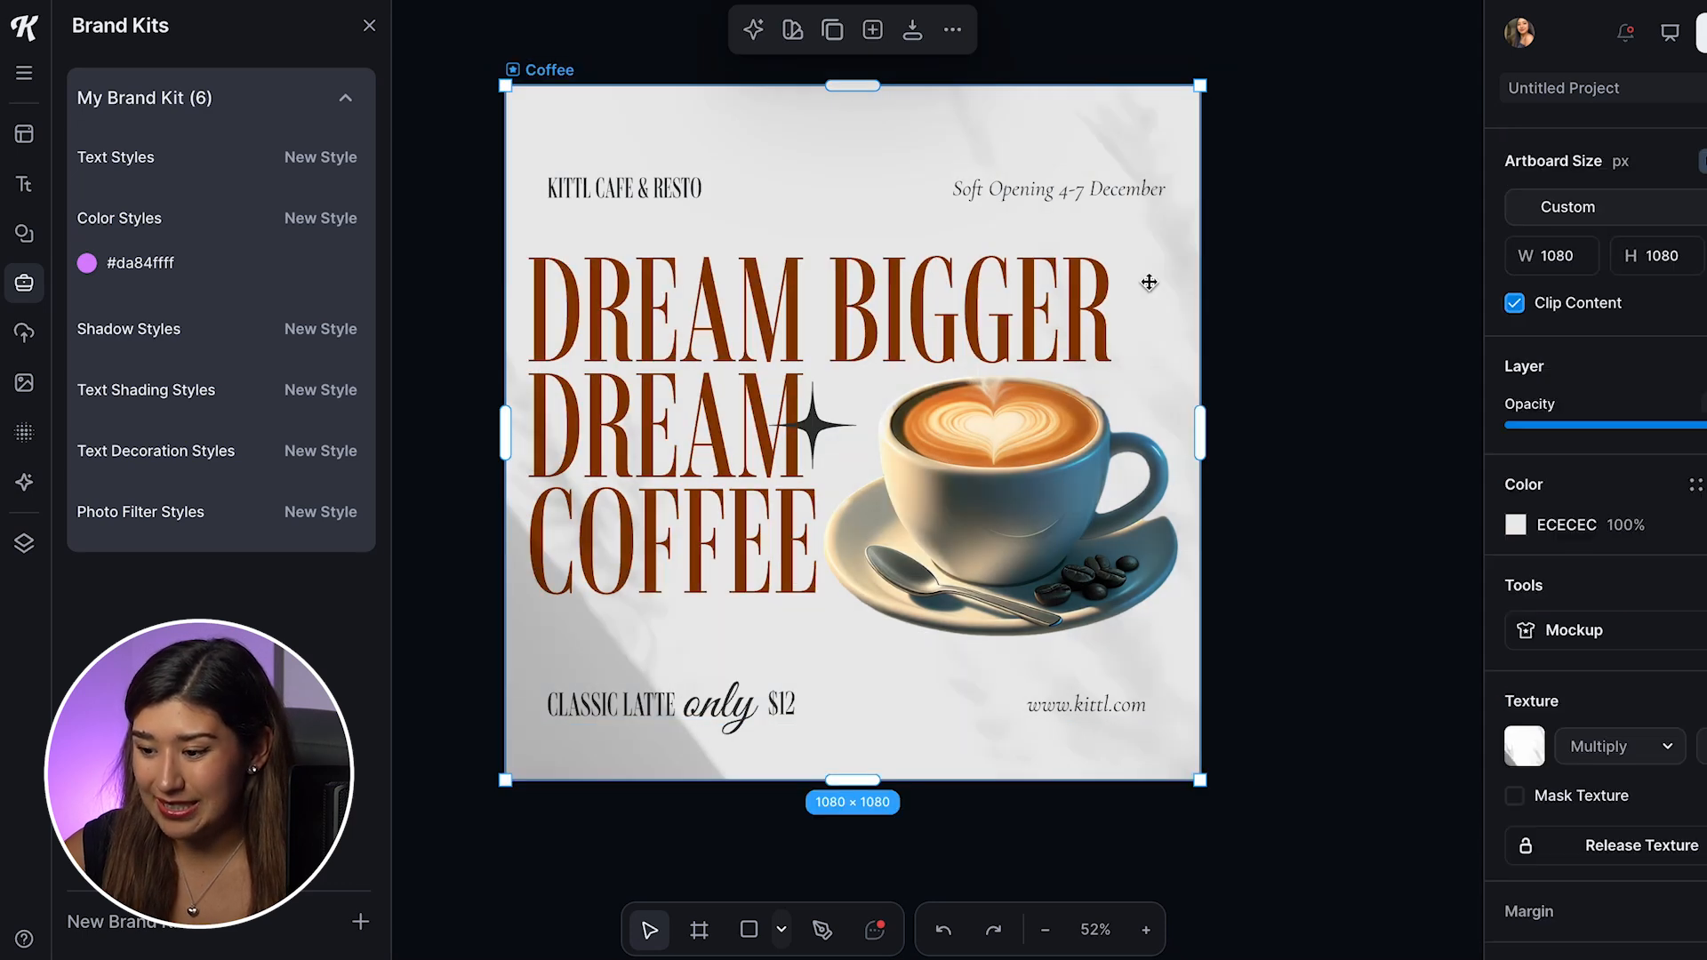
pyautogui.click(792, 30)
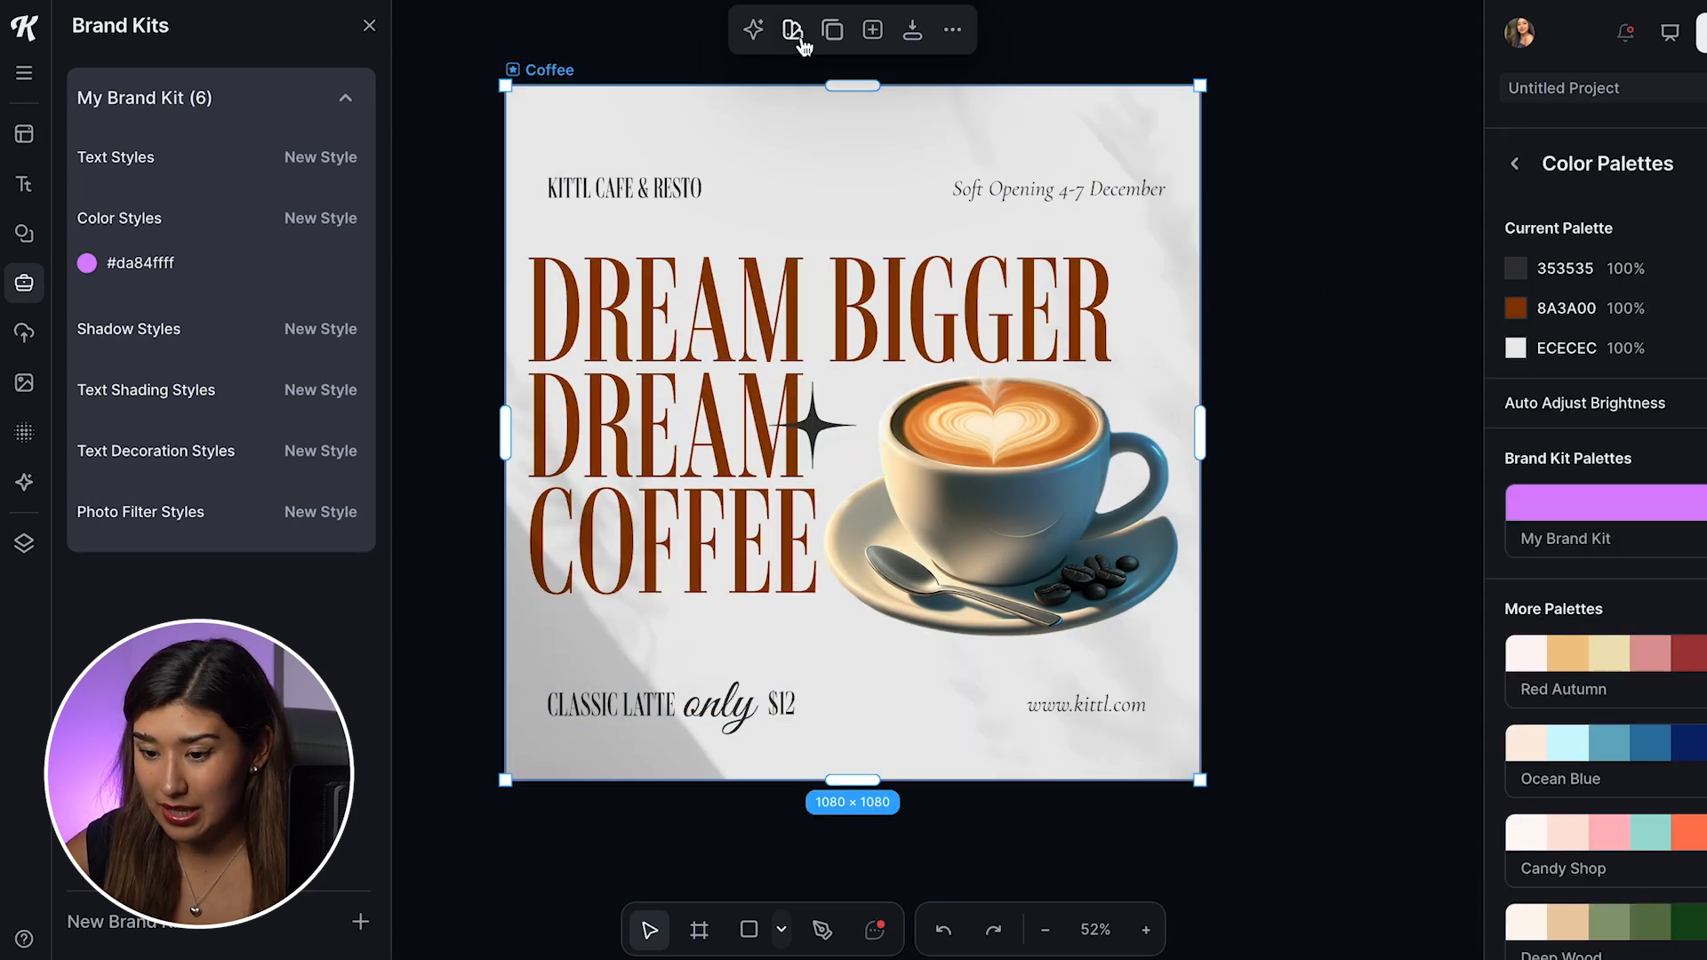
pyautogui.click(1651, 537)
pyautogui.scroll(-2, 1652, 537)
pyautogui.click(1643, 675)
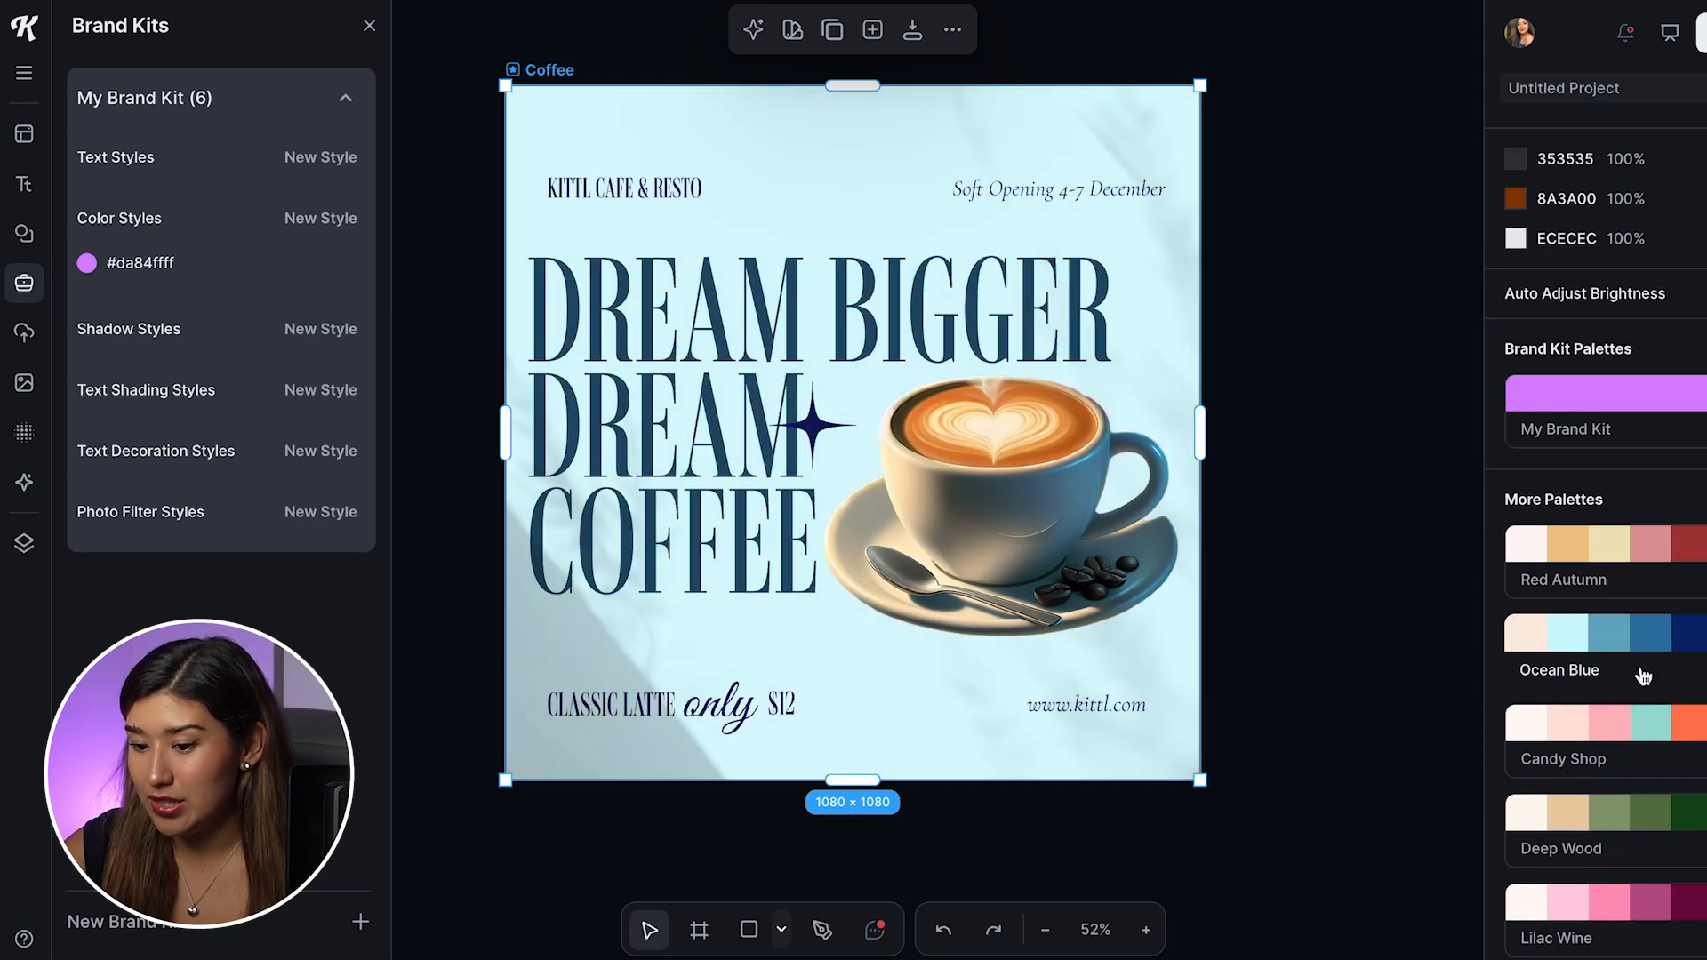
pyautogui.click(1646, 723)
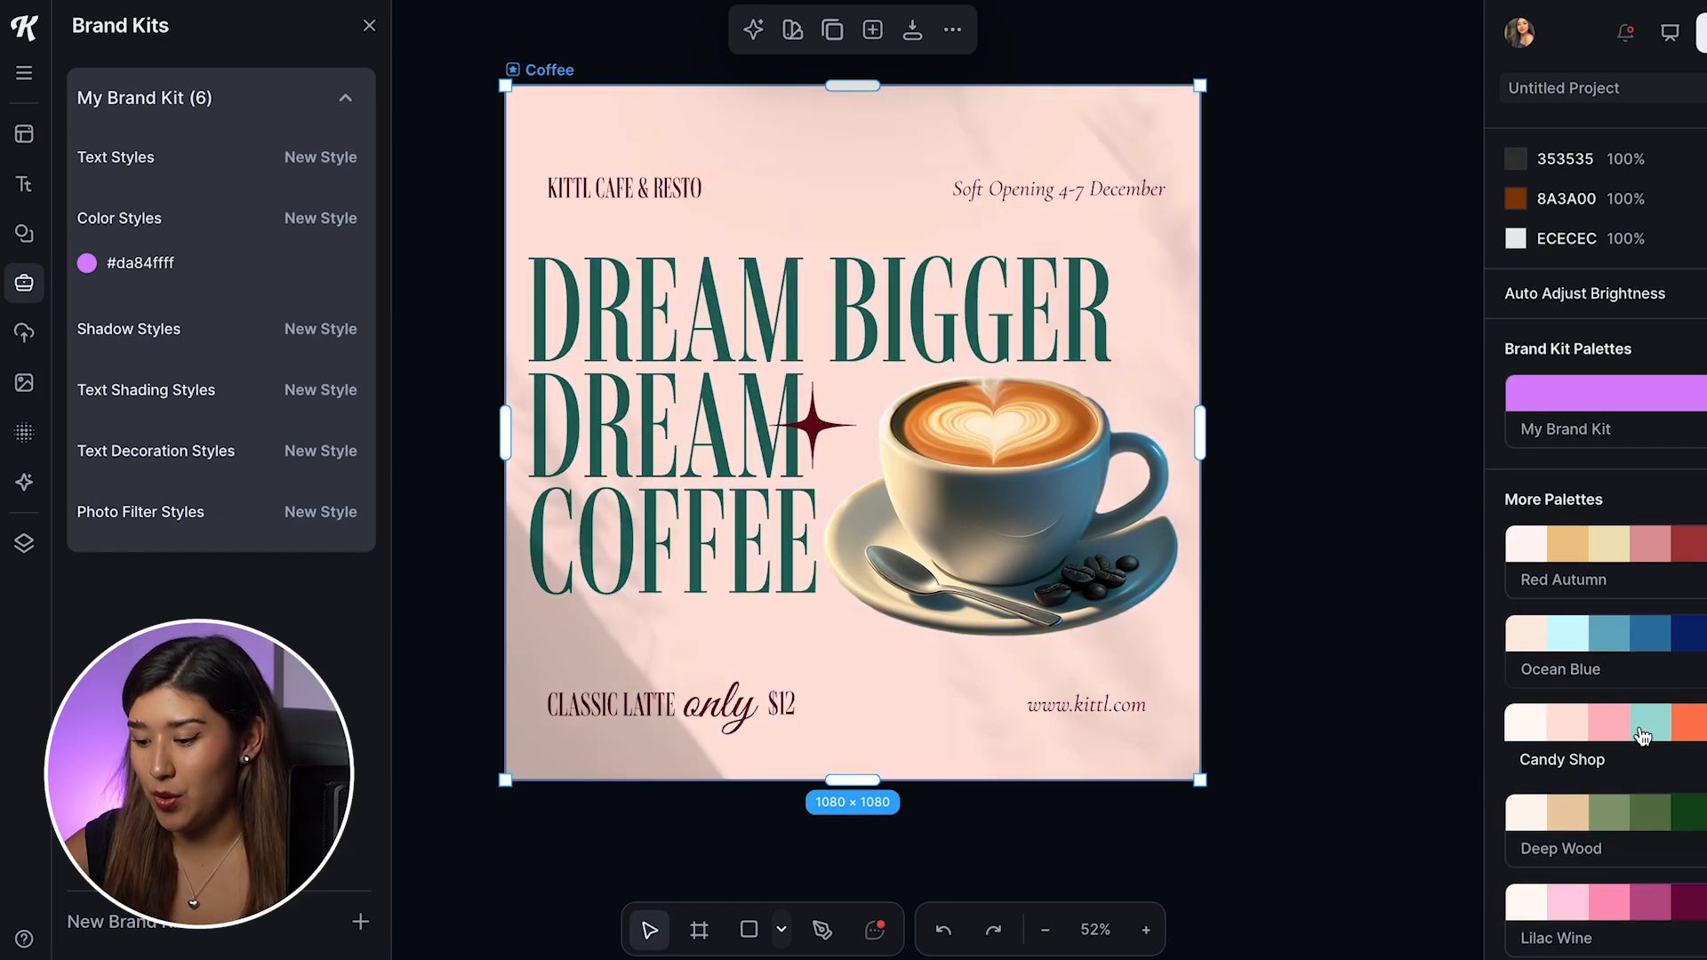
pyautogui.click(1646, 724)
pyautogui.click(1653, 653)
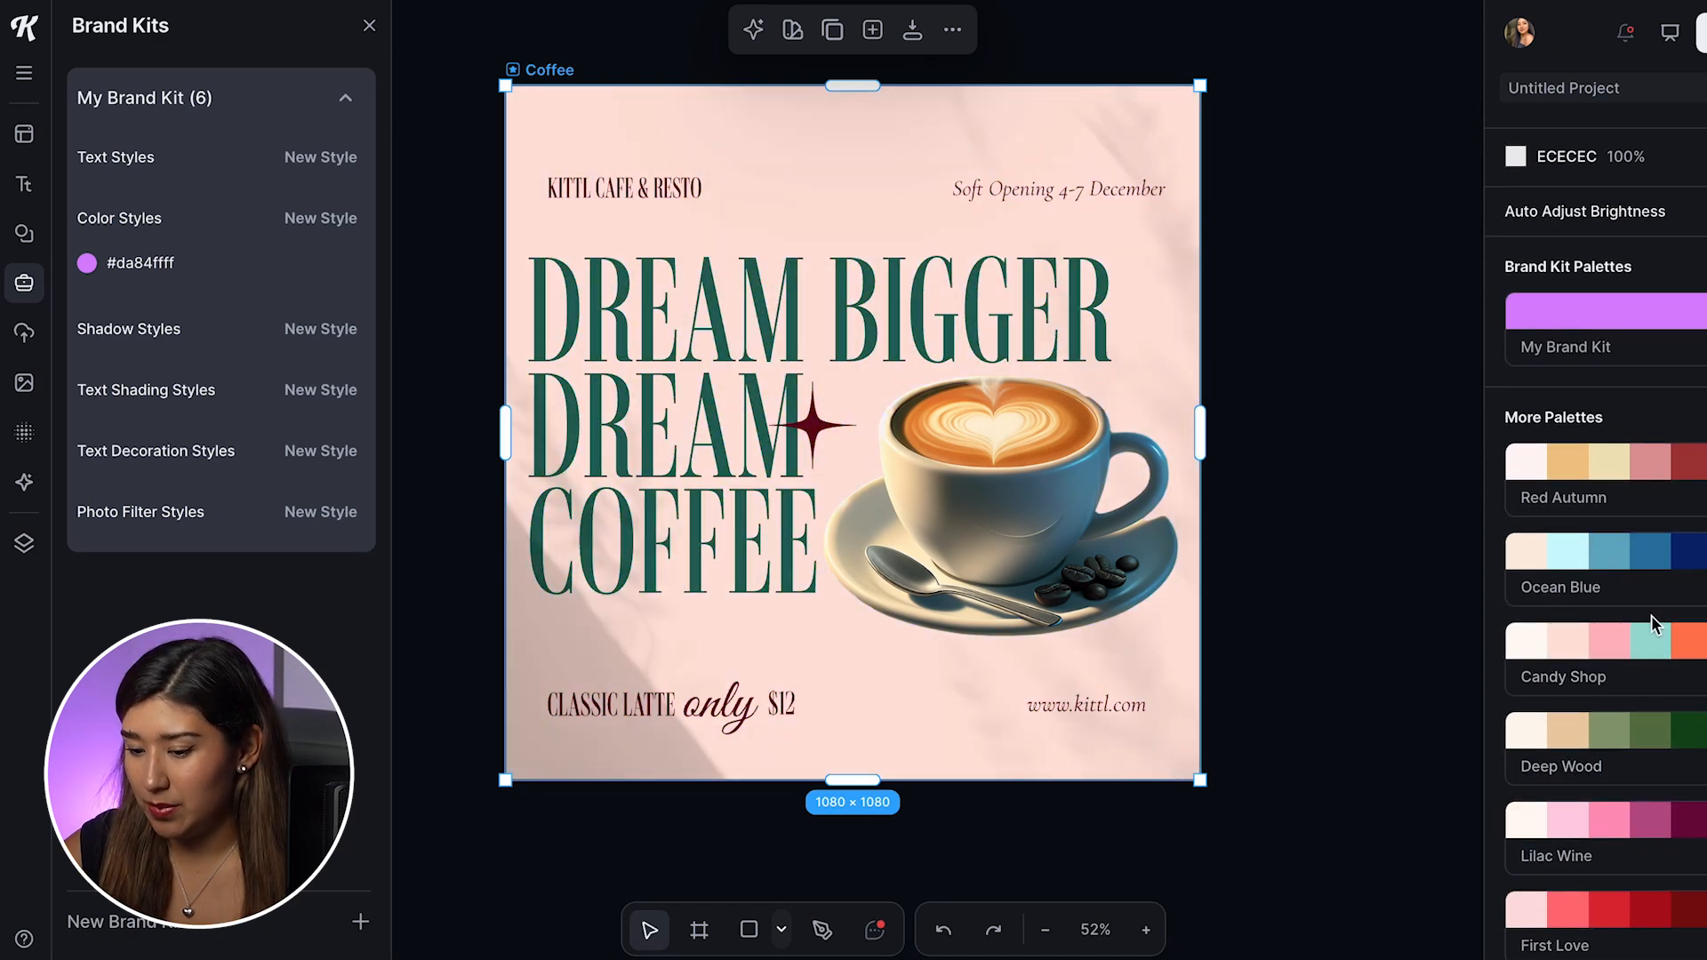
pyautogui.click(1664, 836)
pyautogui.scroll(-4, 1664, 840)
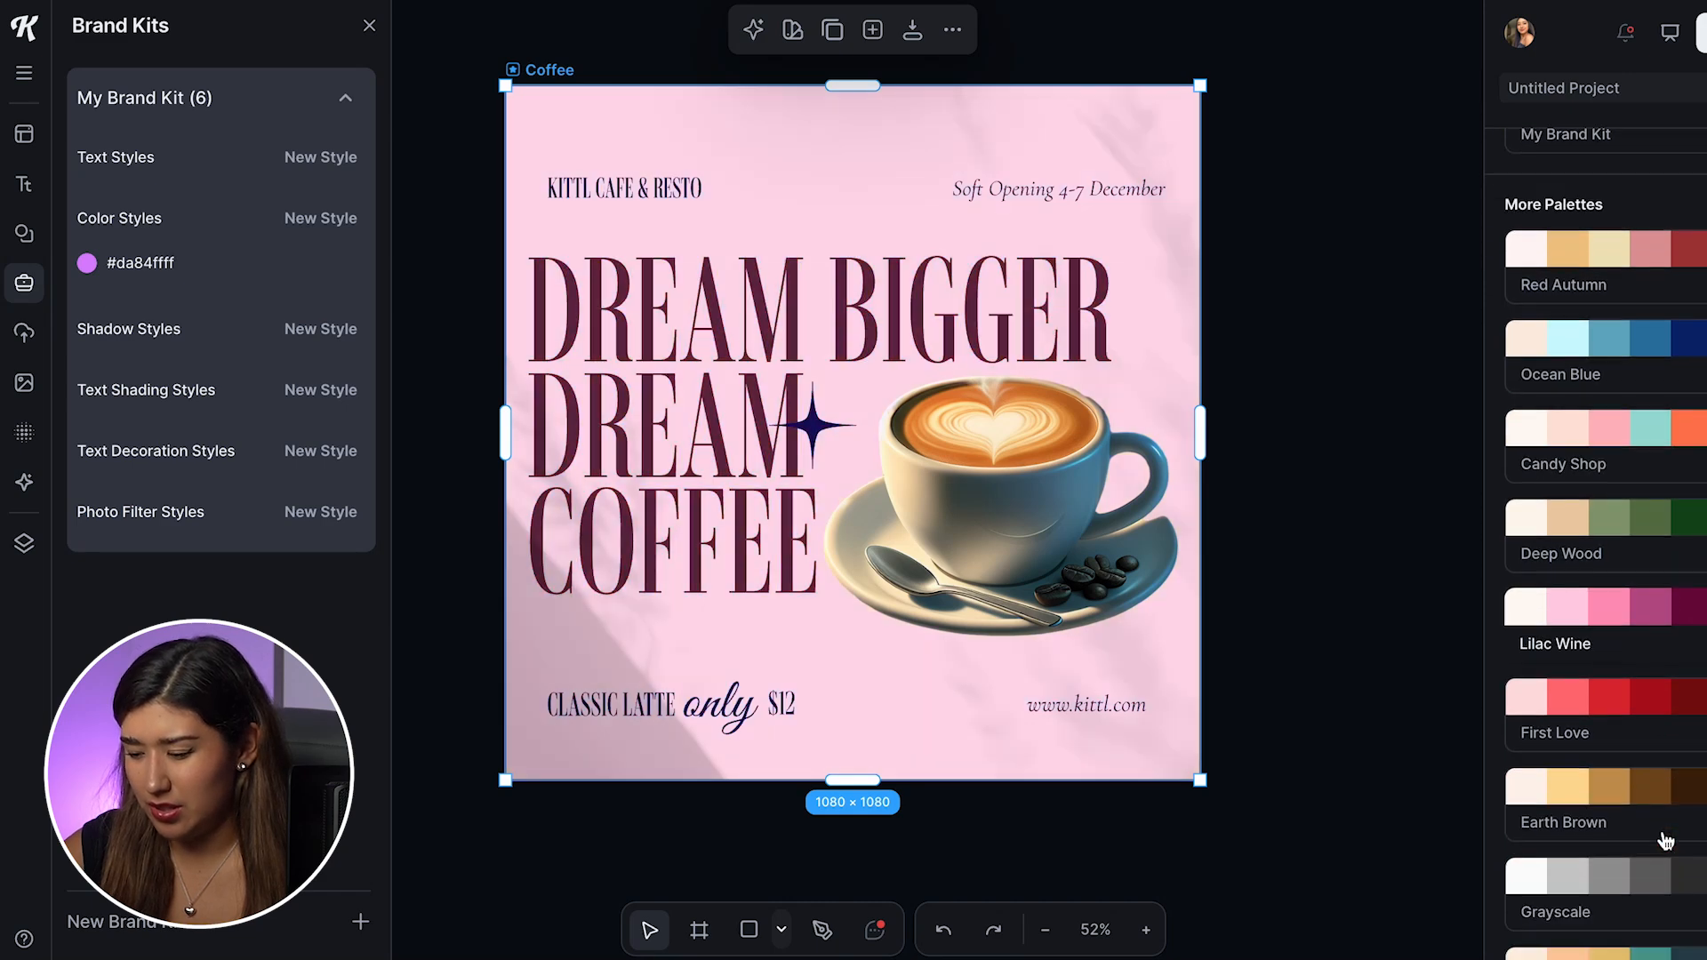
pyautogui.click(1649, 808)
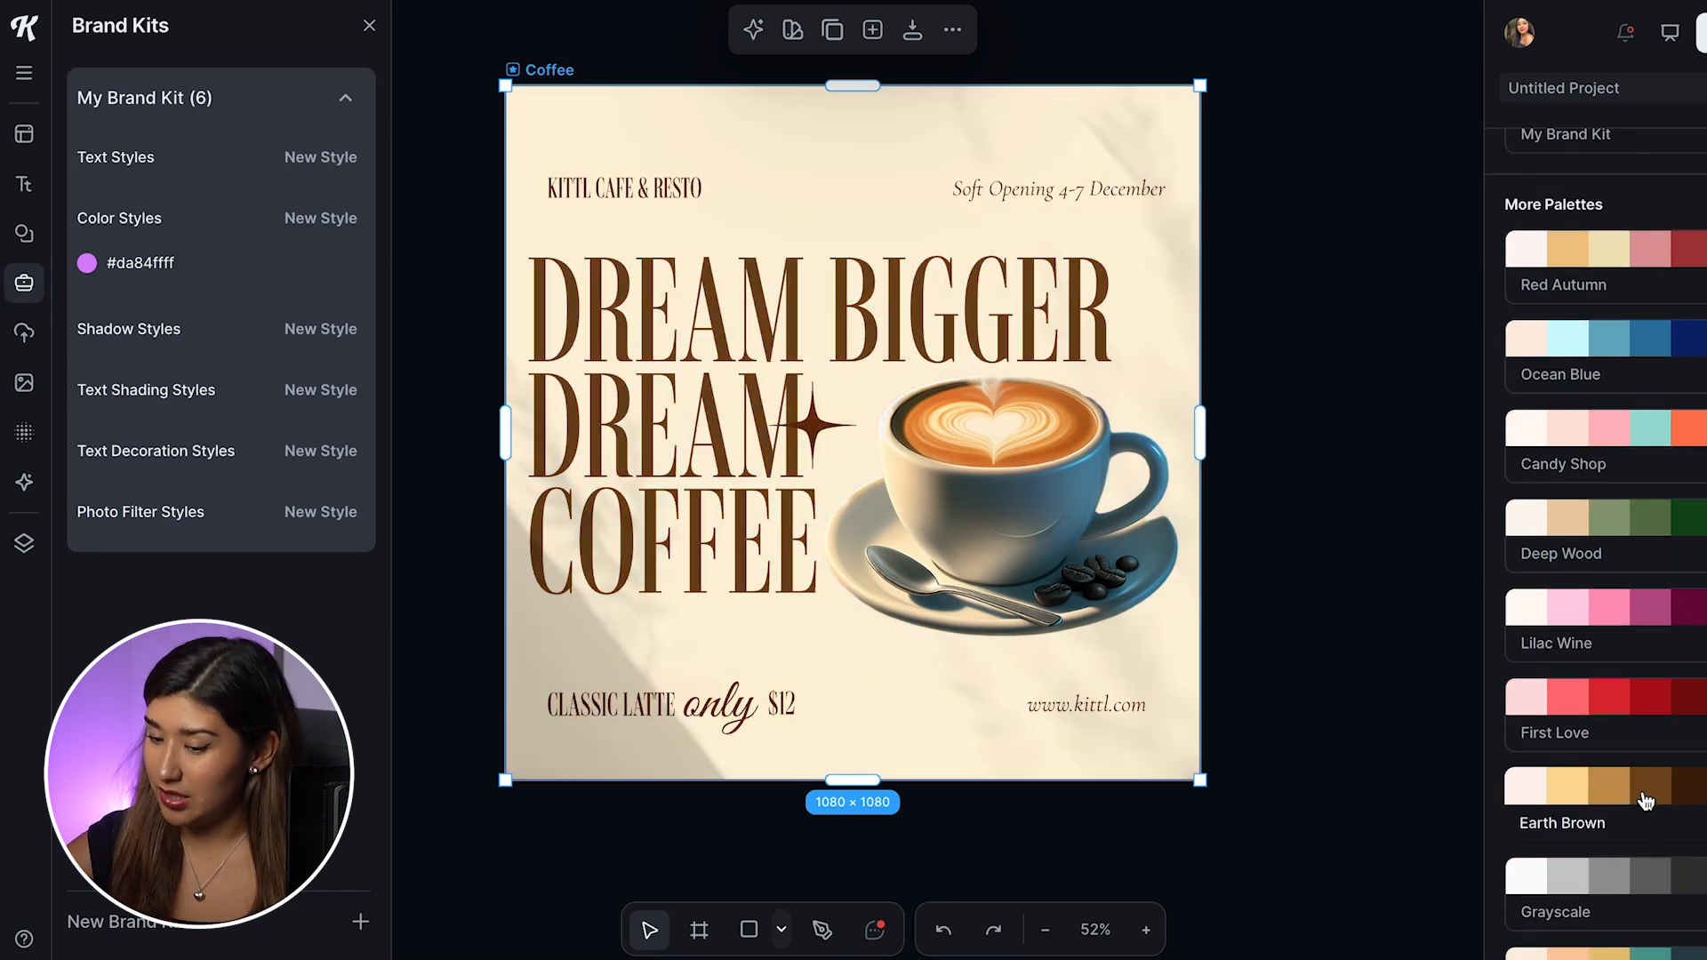
# Step: Try Cold Forest and further color palettes on the Coffee artboard before reapplying Earth Brown
pyautogui.scroll(-7, 1646, 849)
pyautogui.click(1631, 818)
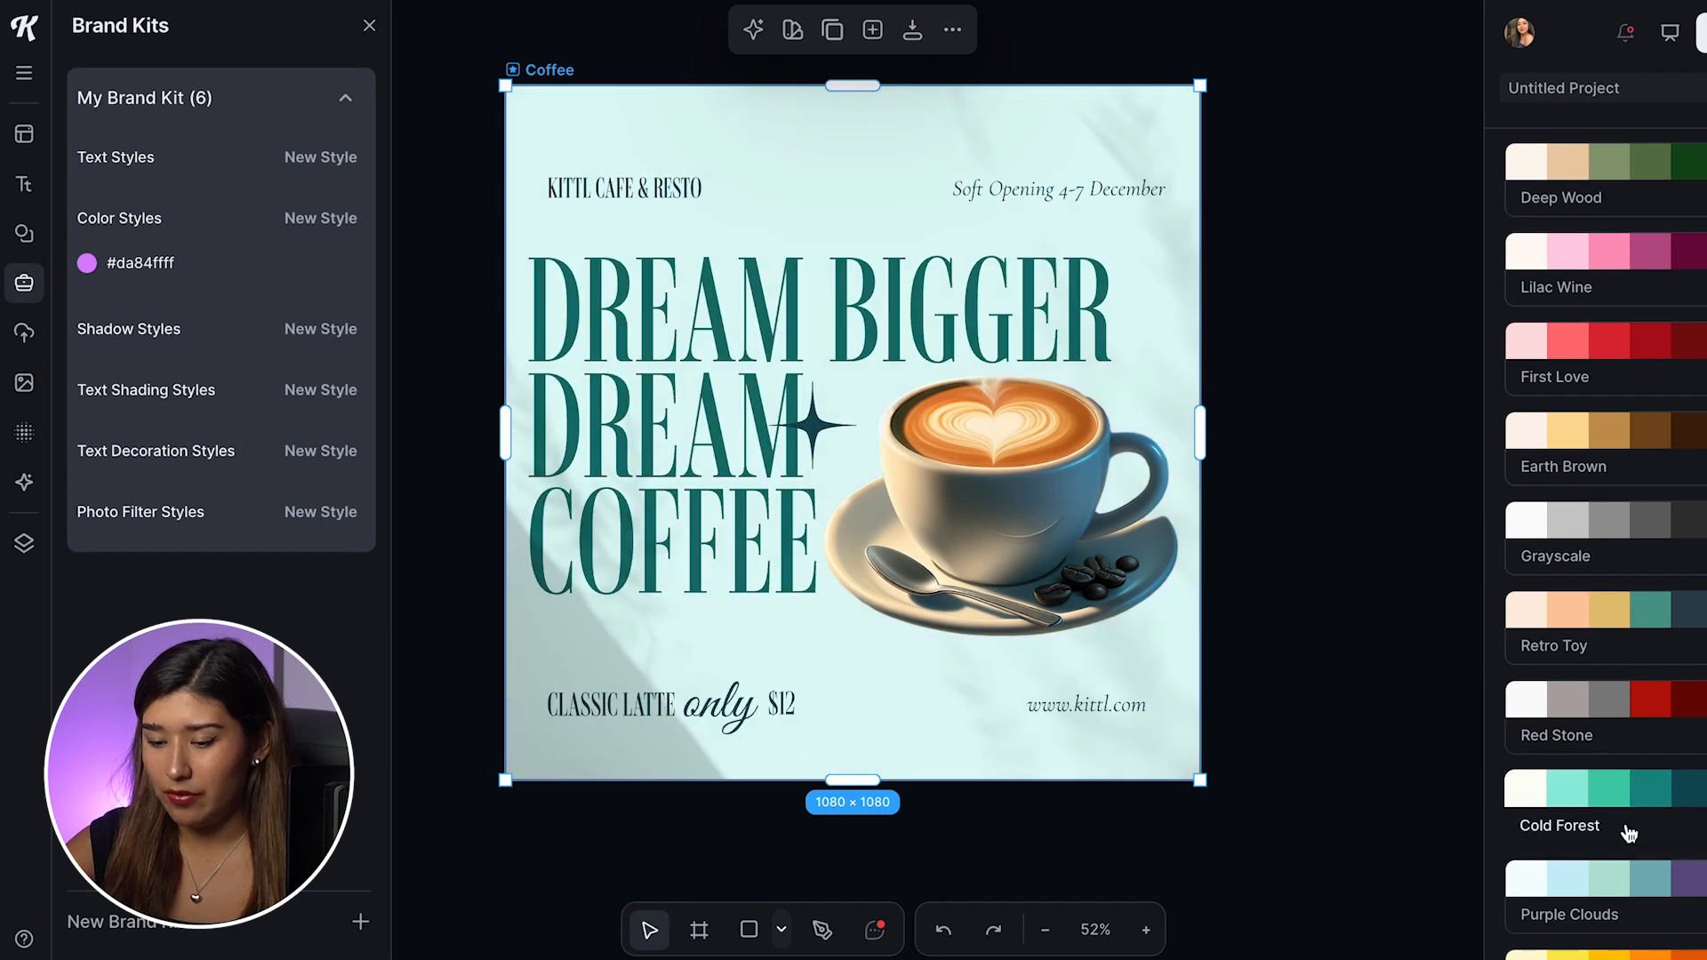
pyautogui.scroll(-2, 1629, 833)
pyautogui.click(1628, 814)
pyautogui.scroll(-3, 1629, 814)
pyautogui.click(1629, 814)
pyautogui.scroll(5, 1638, 736)
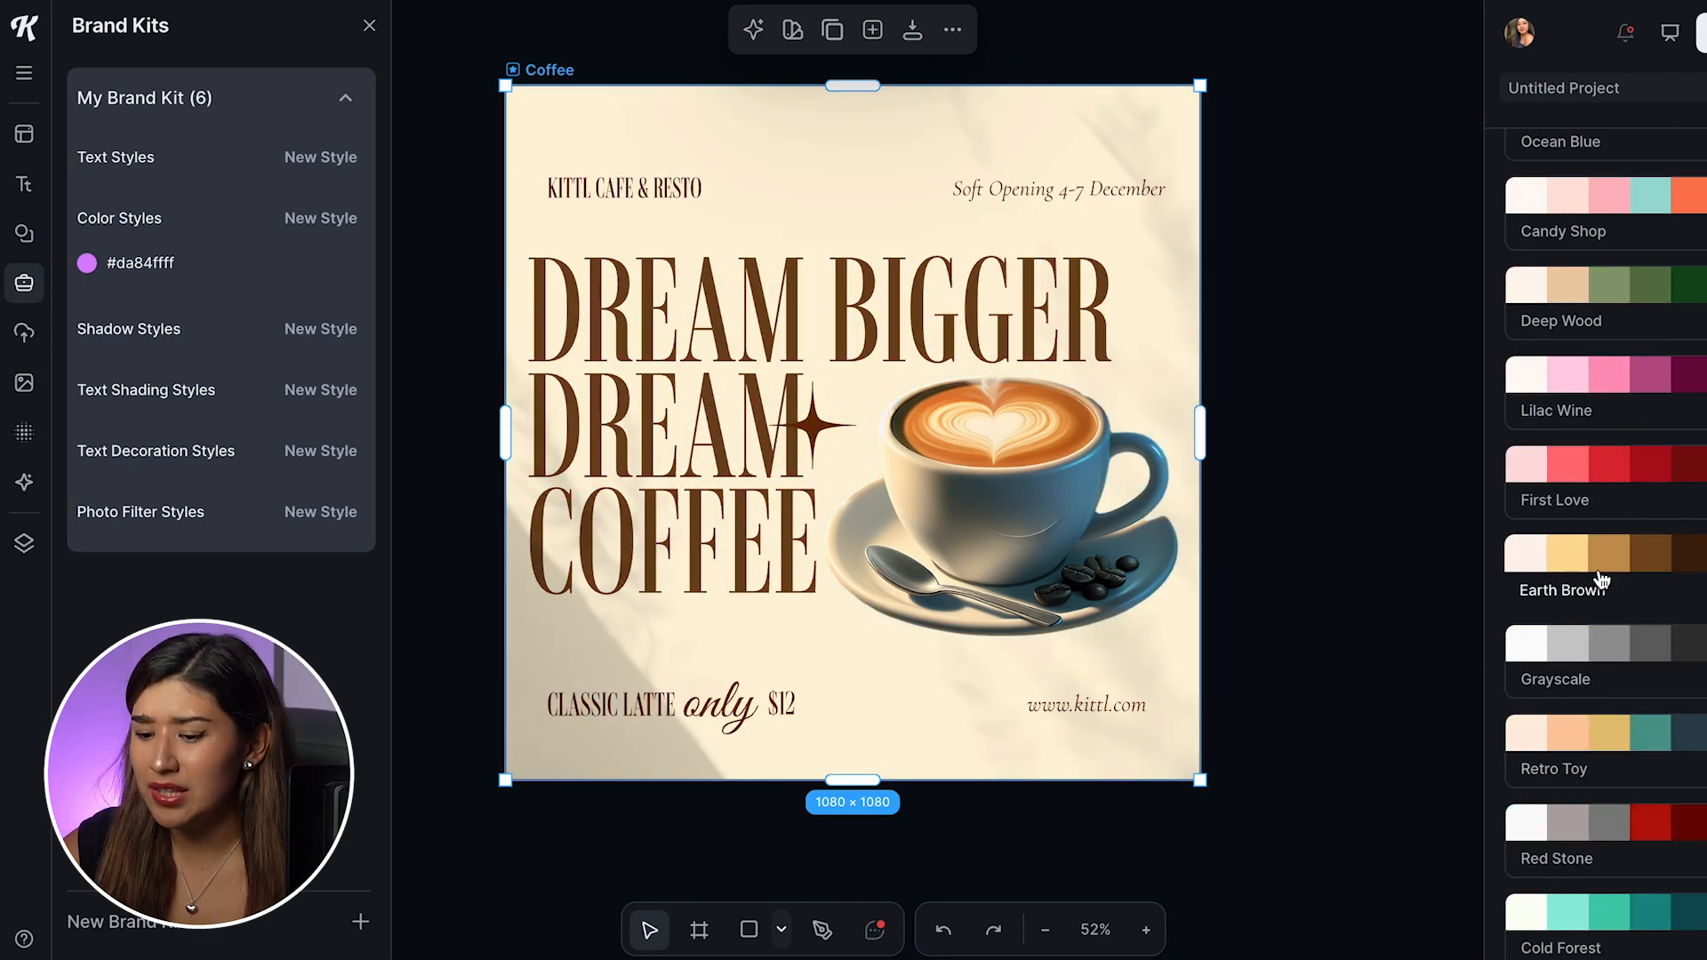
pyautogui.click(1600, 580)
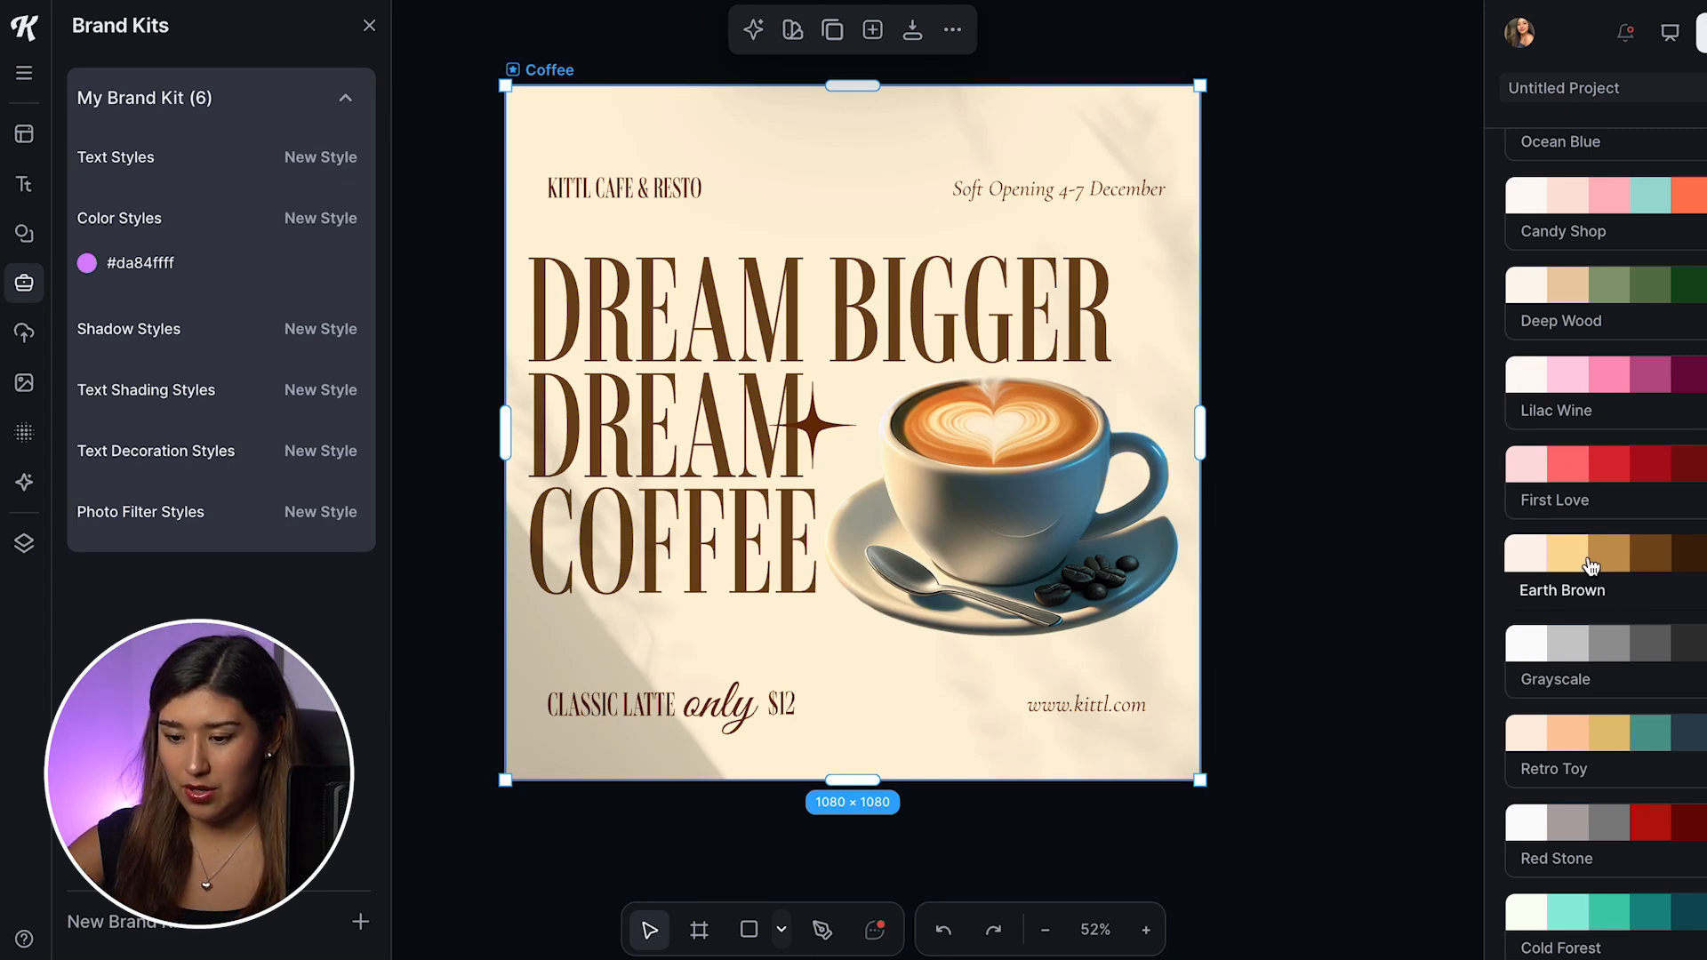
# Step: Move the four-pointed star slightly away from the second DREAM so it sits between the word and the cup
pyautogui.click(1368, 348)
pyautogui.click(813, 420)
pyautogui.moveTo(812, 419); pyautogui.dragTo(851, 414)
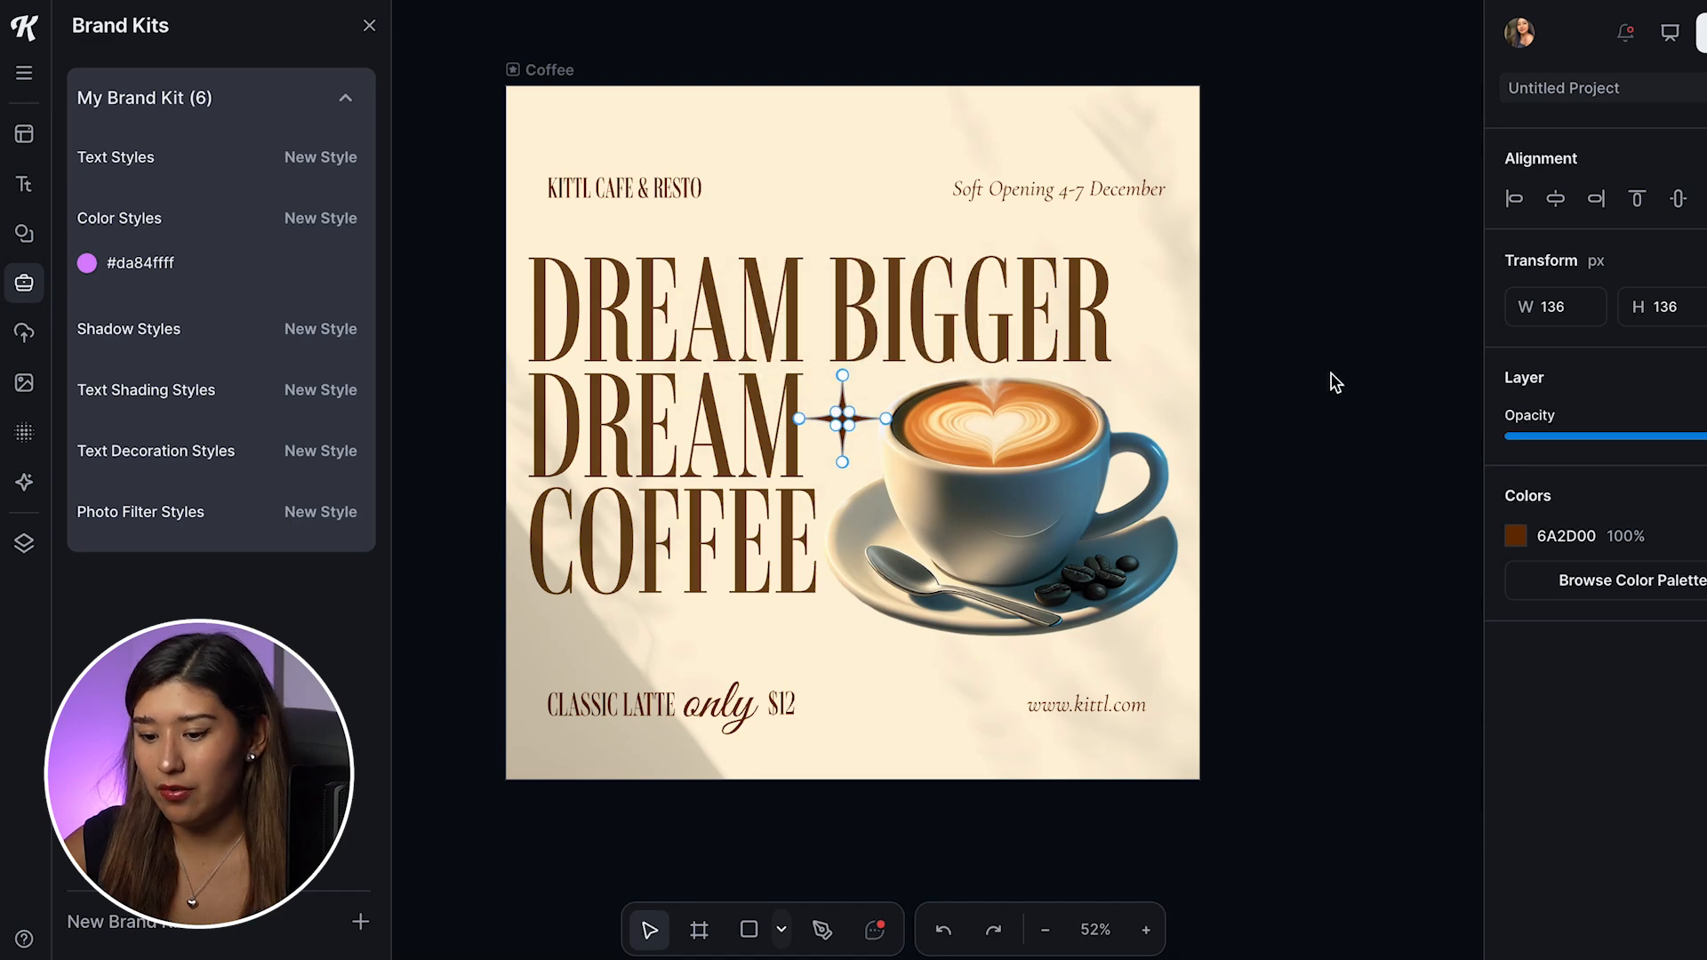
pyautogui.click(1177, 238)
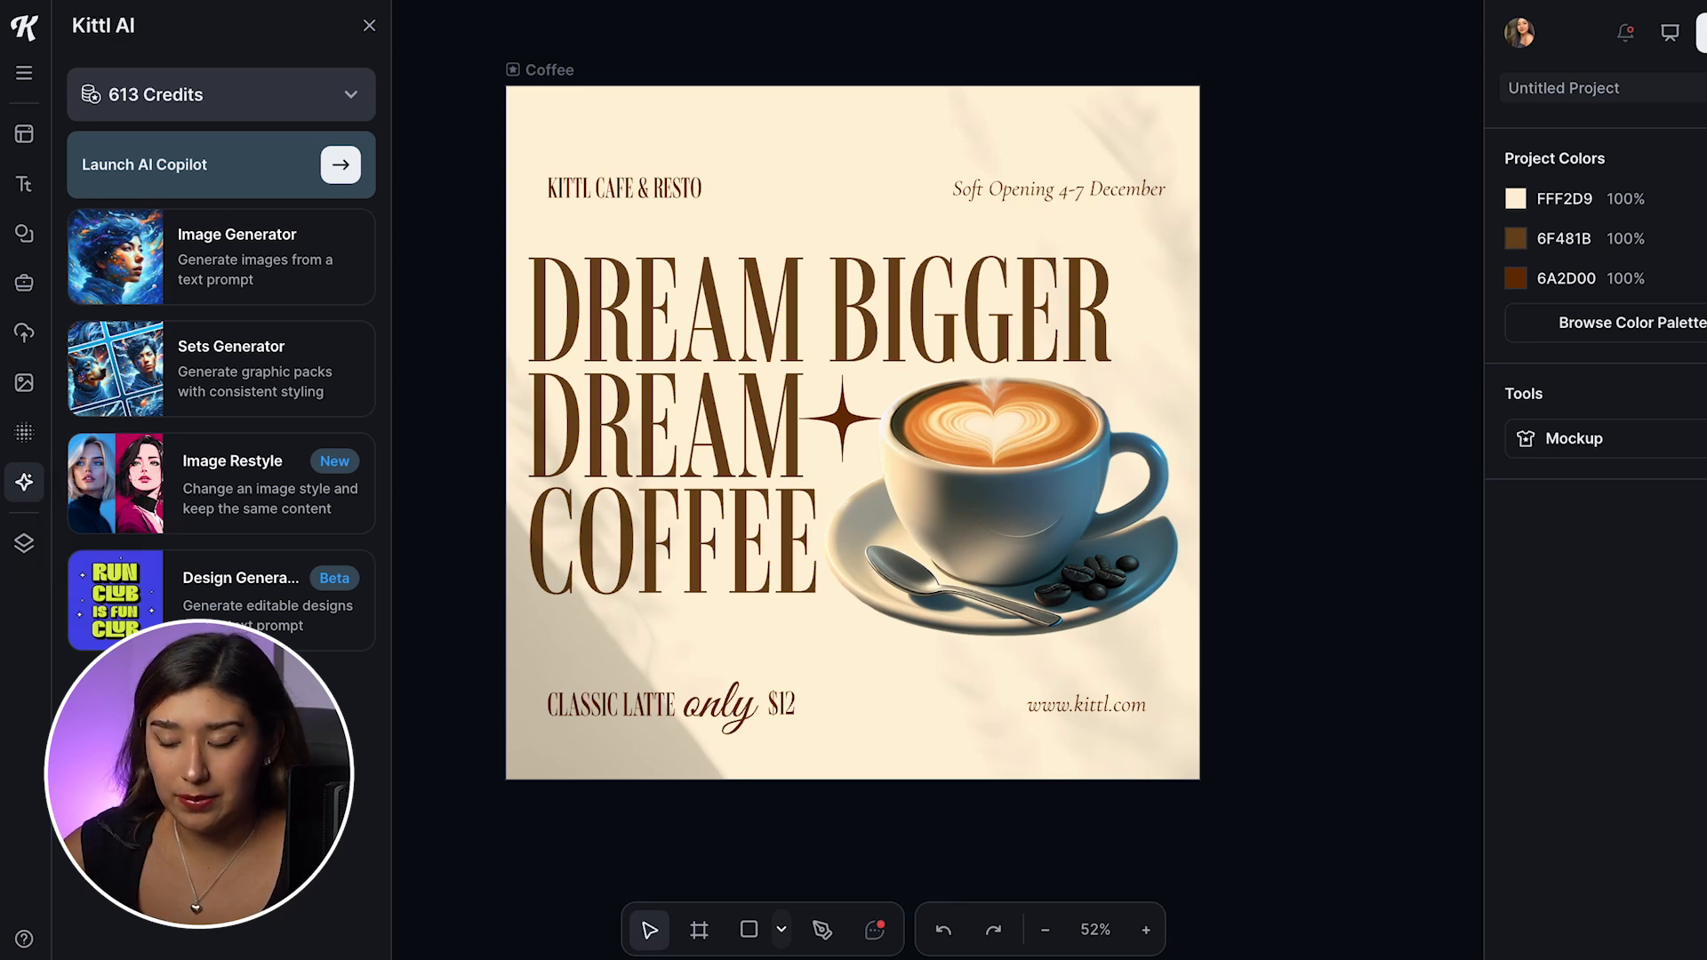
# Step: Set up the AI Design Generator for a Social Post on the subject "coffee"
pyautogui.click(188, 612)
pyautogui.click(158, 250)
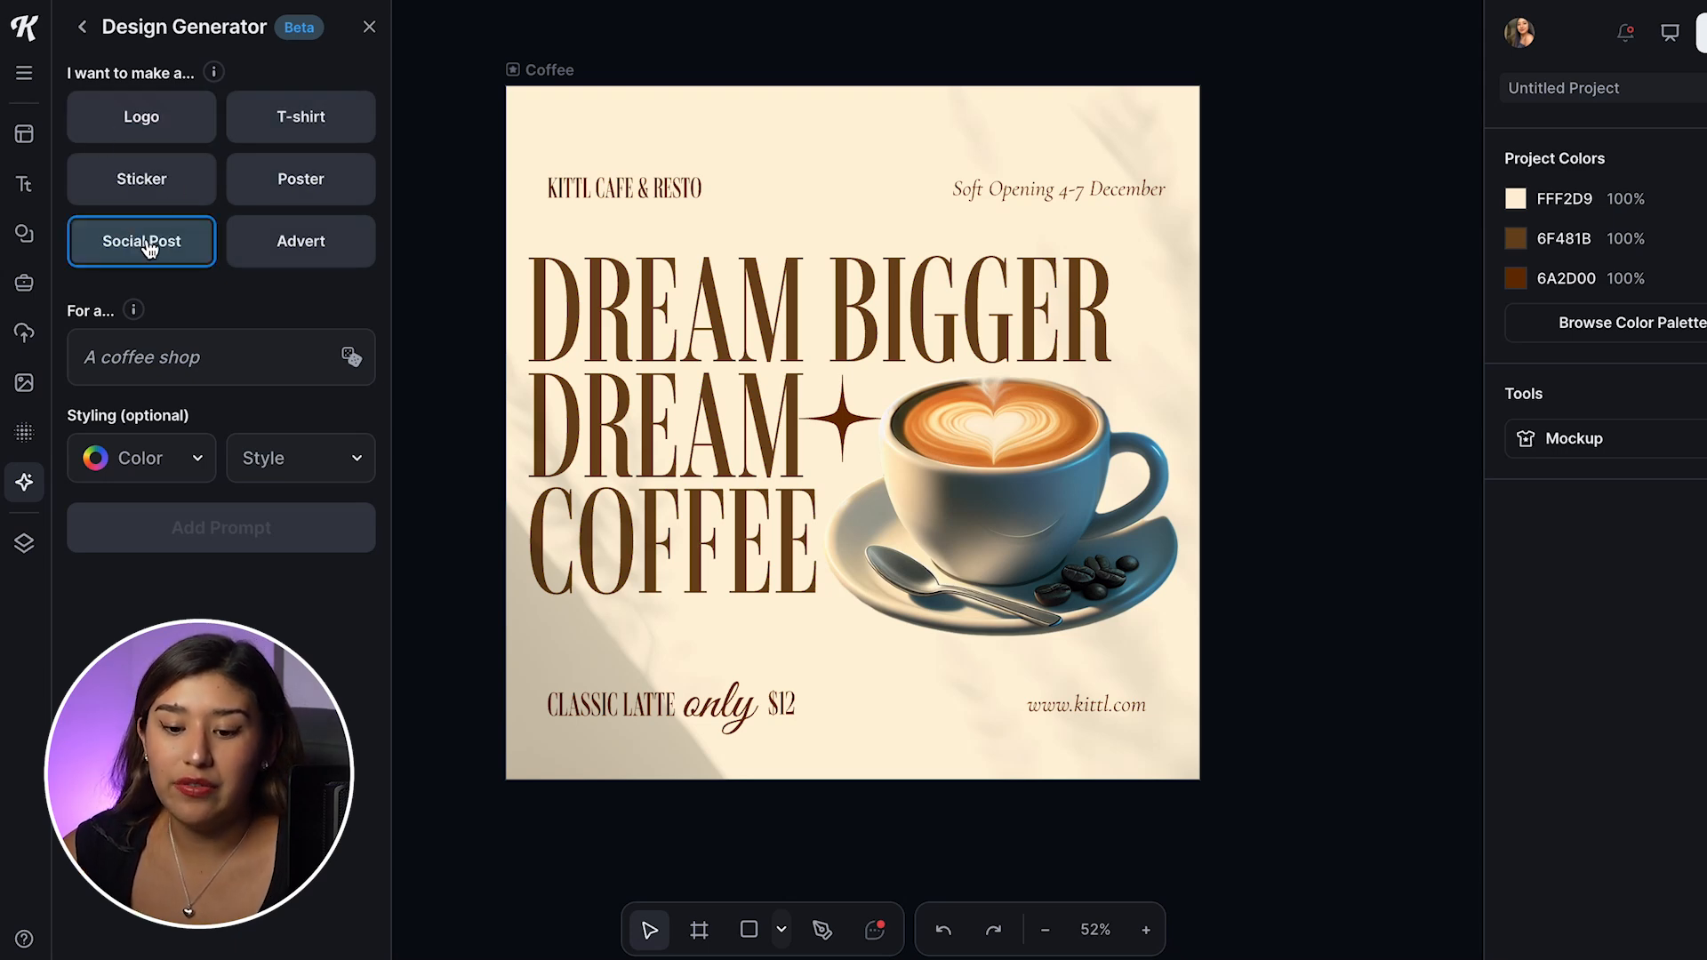
pyautogui.click(147, 356)
pyautogui.write('coffee')
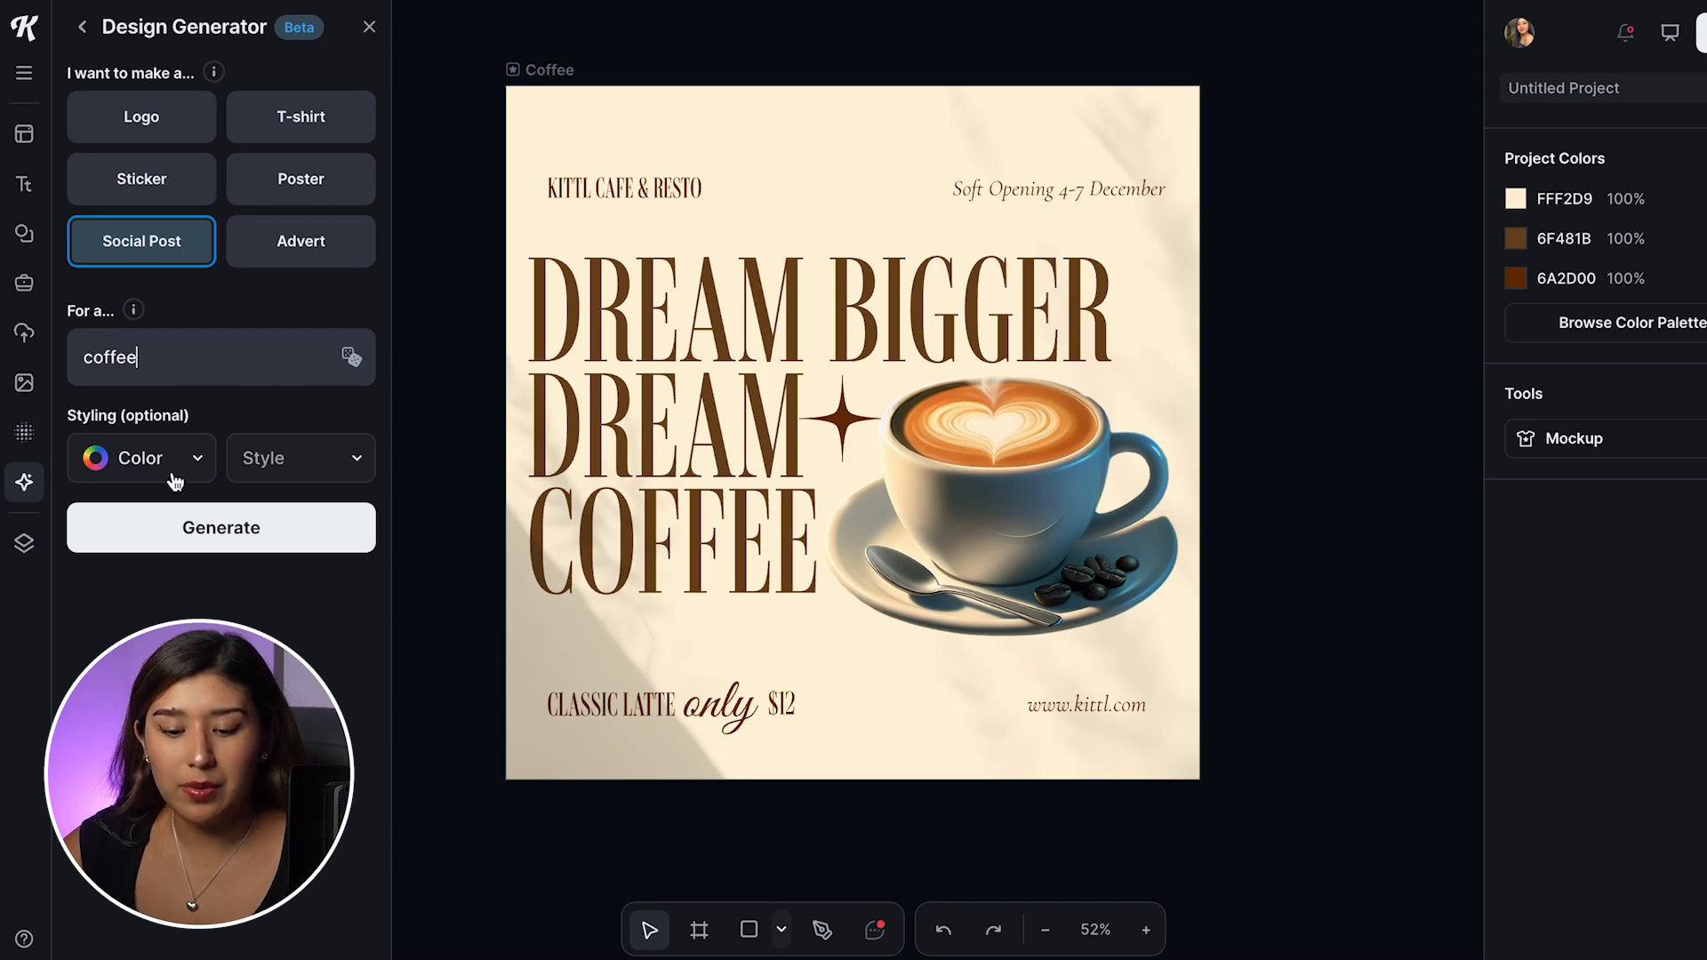
# Step: Style the coffee design prompt with the colors purple and blue and the Vintage style
pyautogui.click(200, 462)
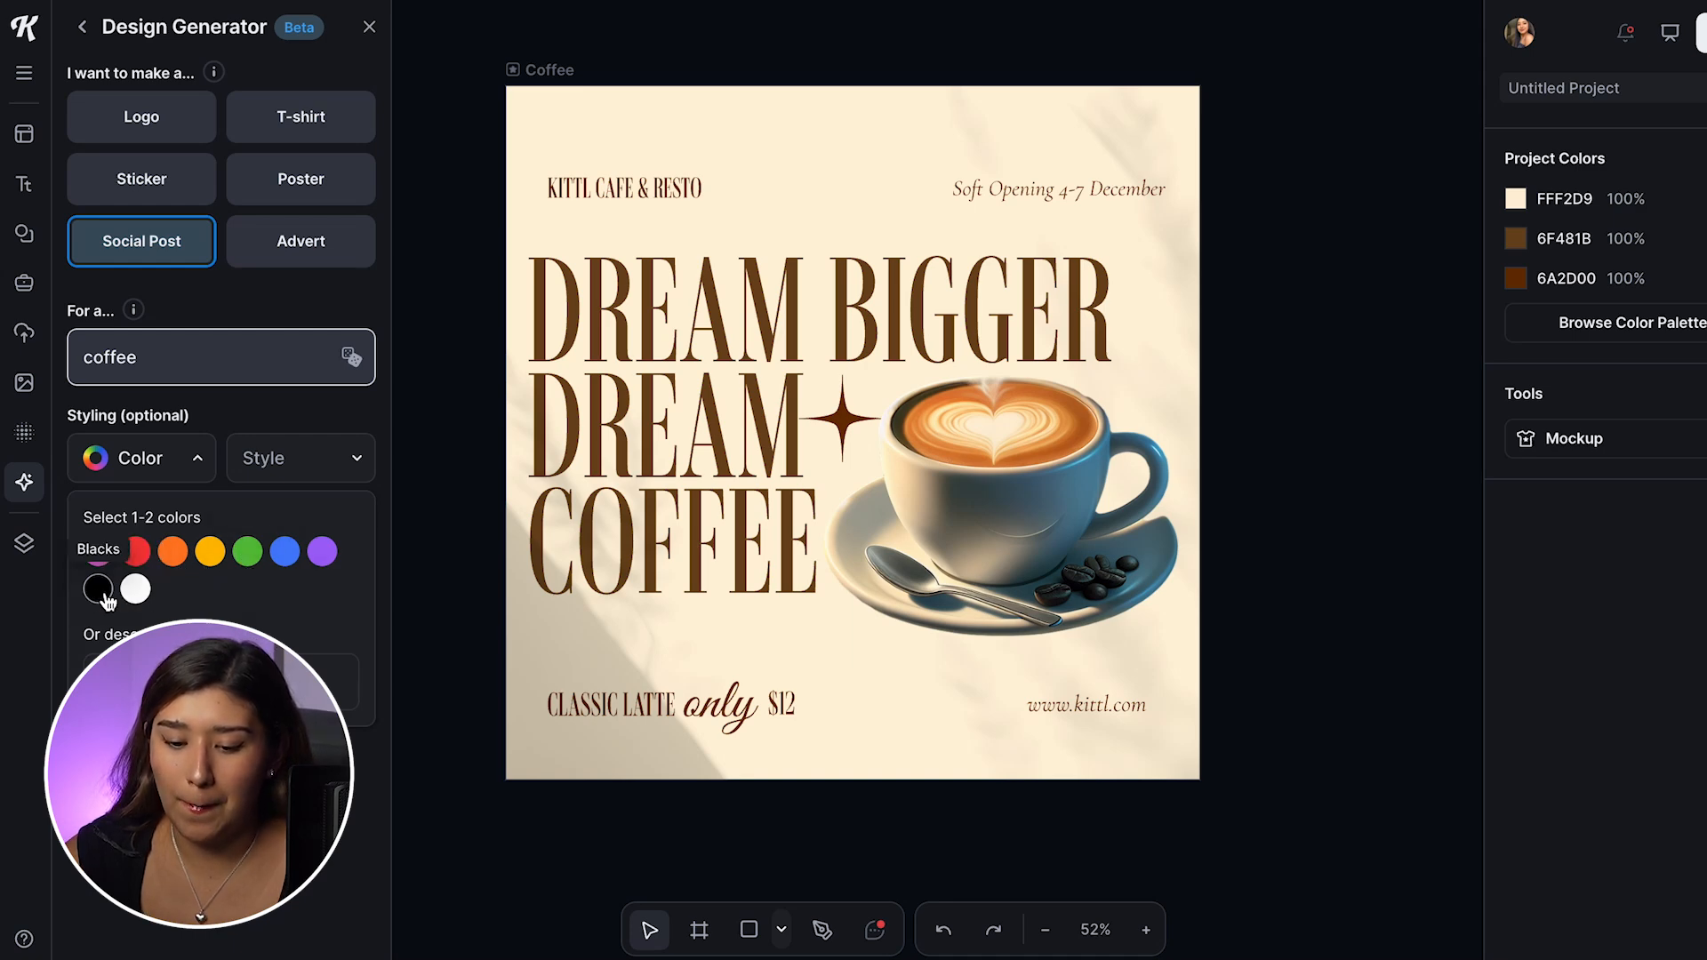
pyautogui.click(322, 551)
pyautogui.click(98, 551)
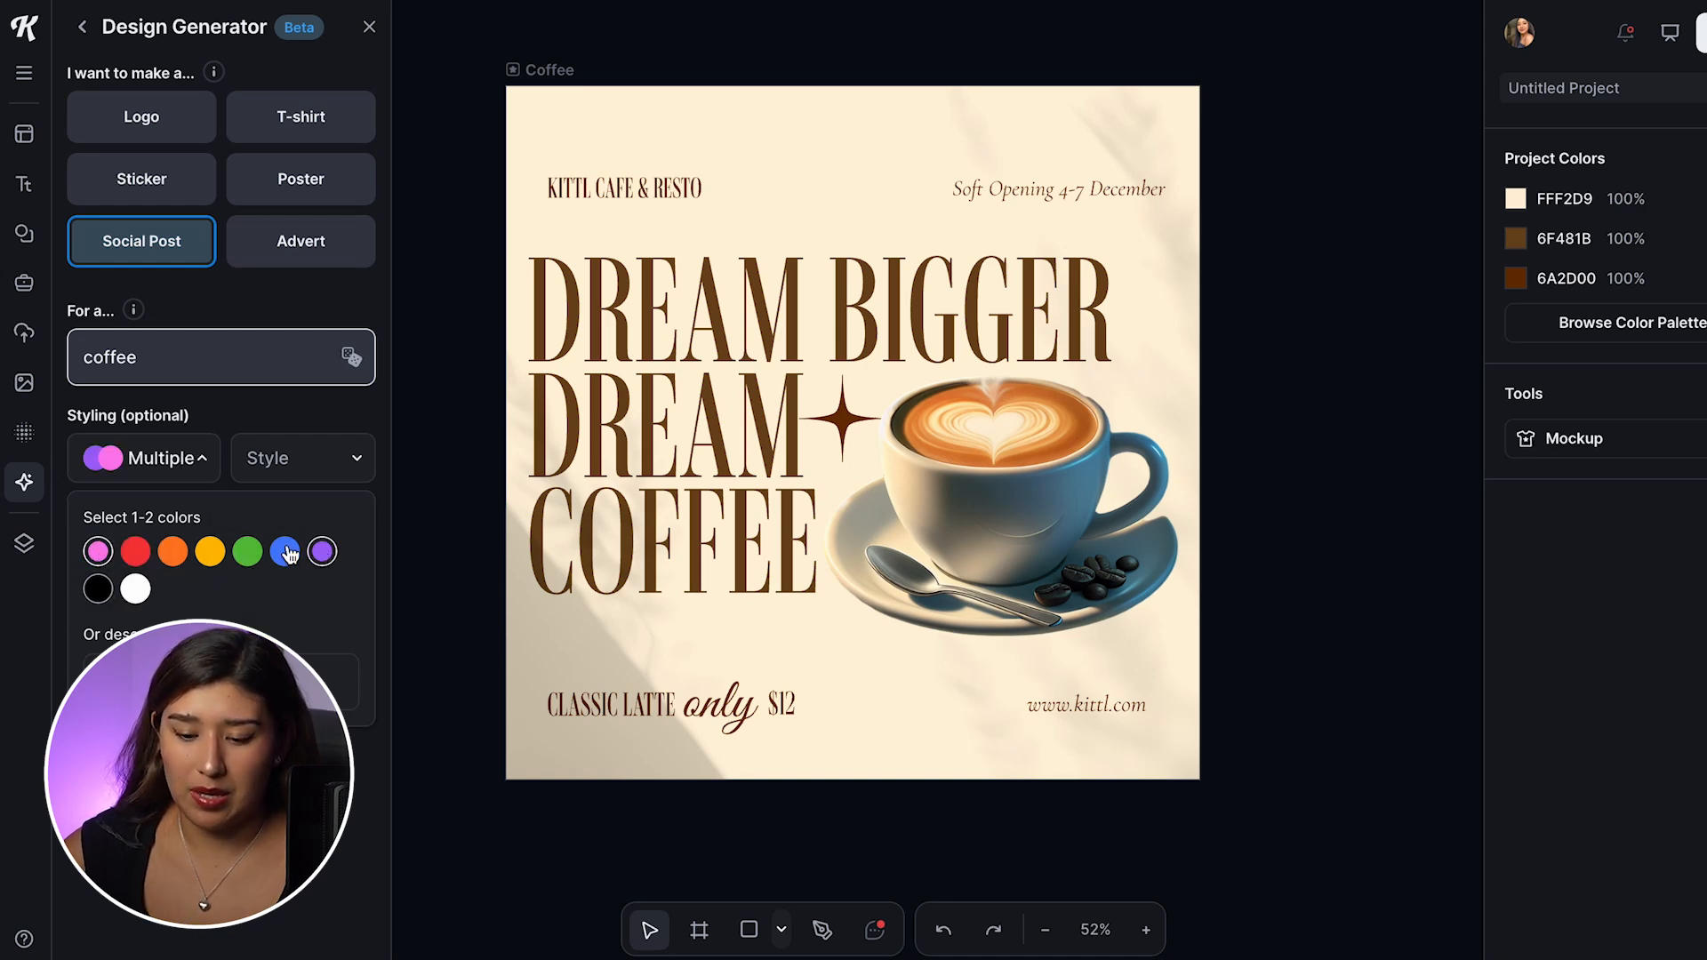
pyautogui.click(98, 551)
pyautogui.click(300, 552)
pyautogui.click(282, 449)
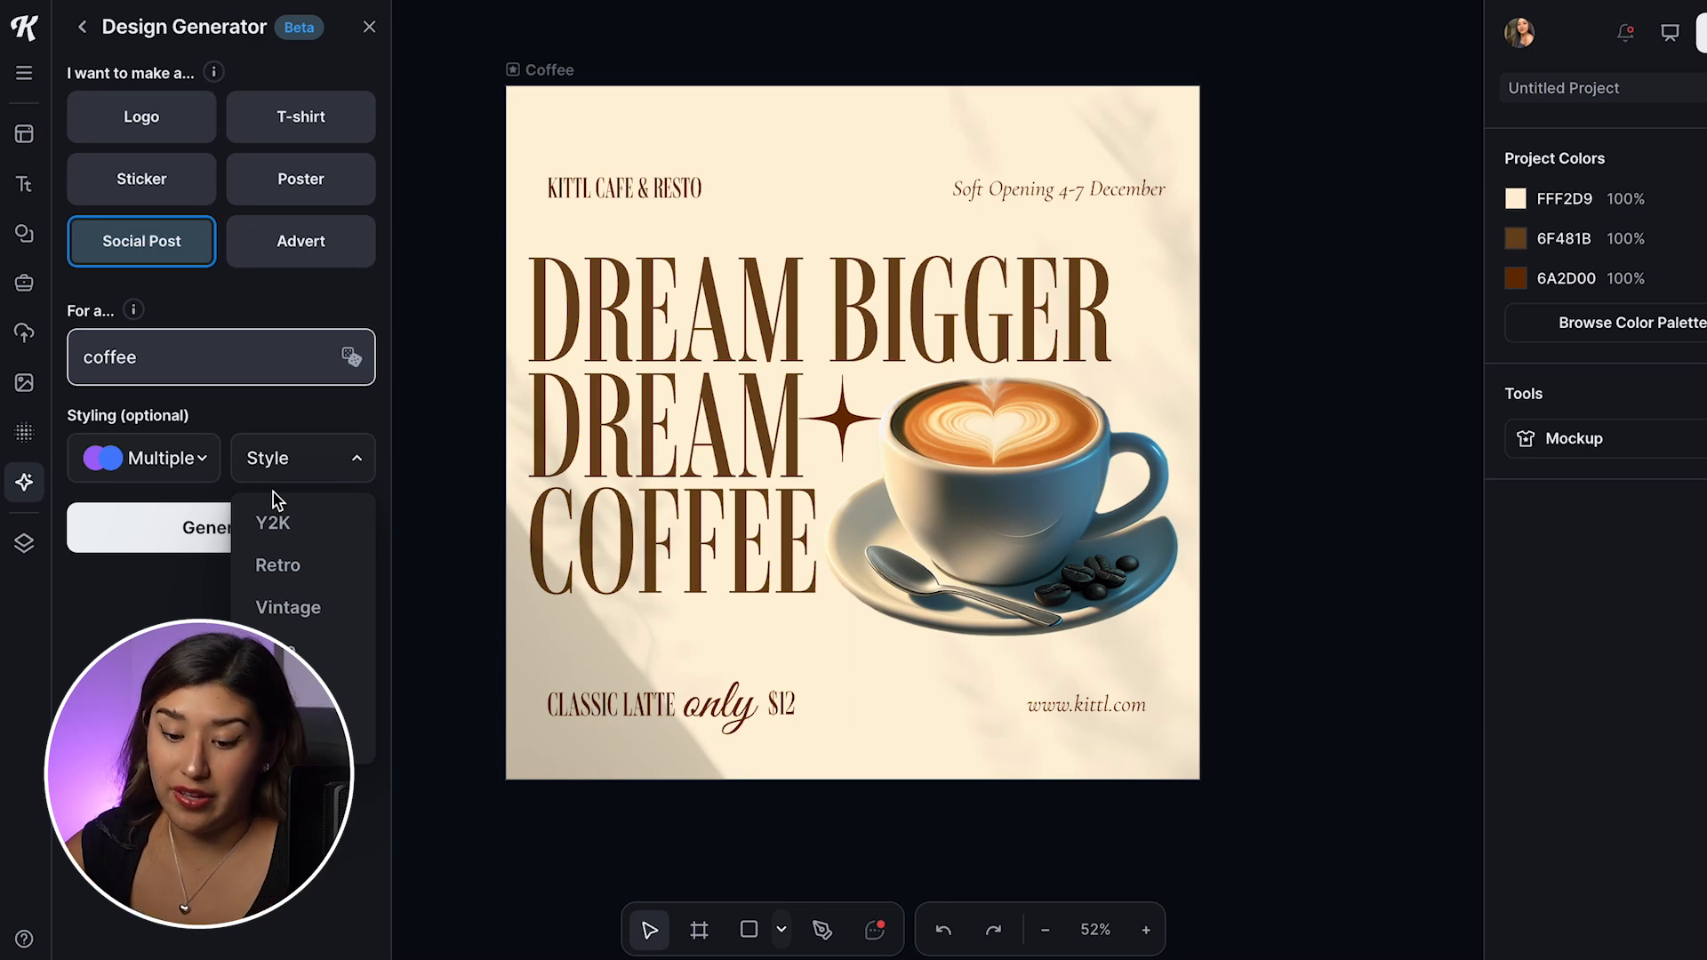
pyautogui.click(318, 610)
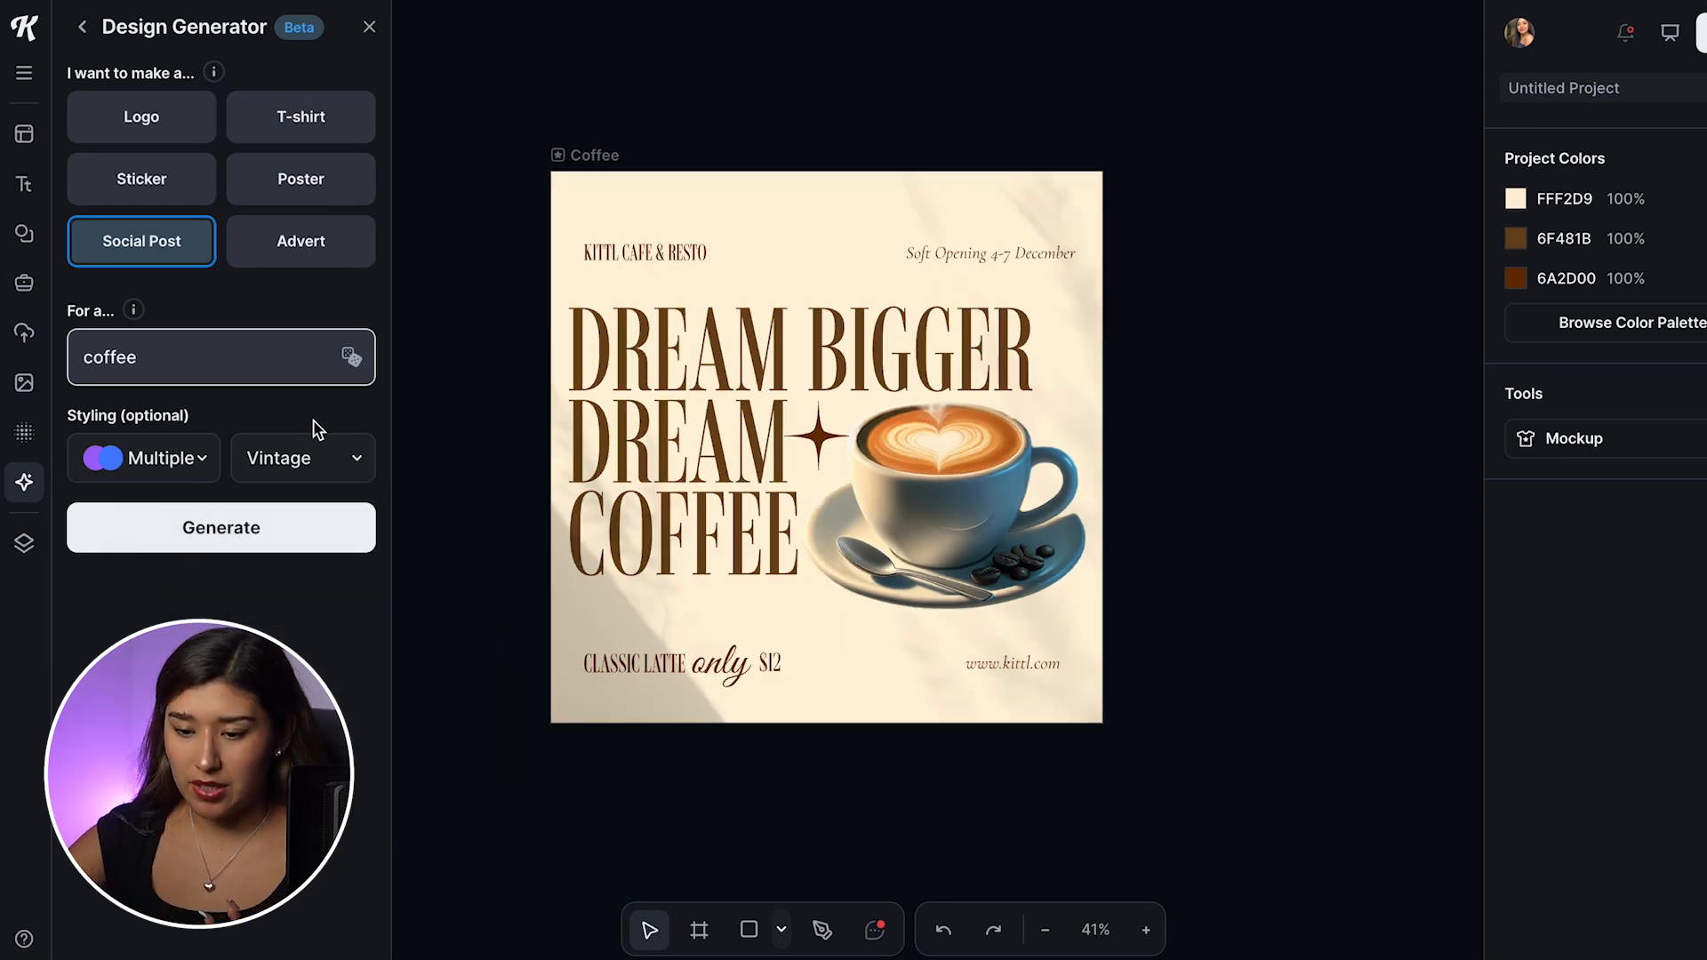
# Step: Duplicate the Coffee artboard and delete the copy's entire content and background to leave it blank
pyautogui.click(579, 157)
pyautogui.click(806, 119)
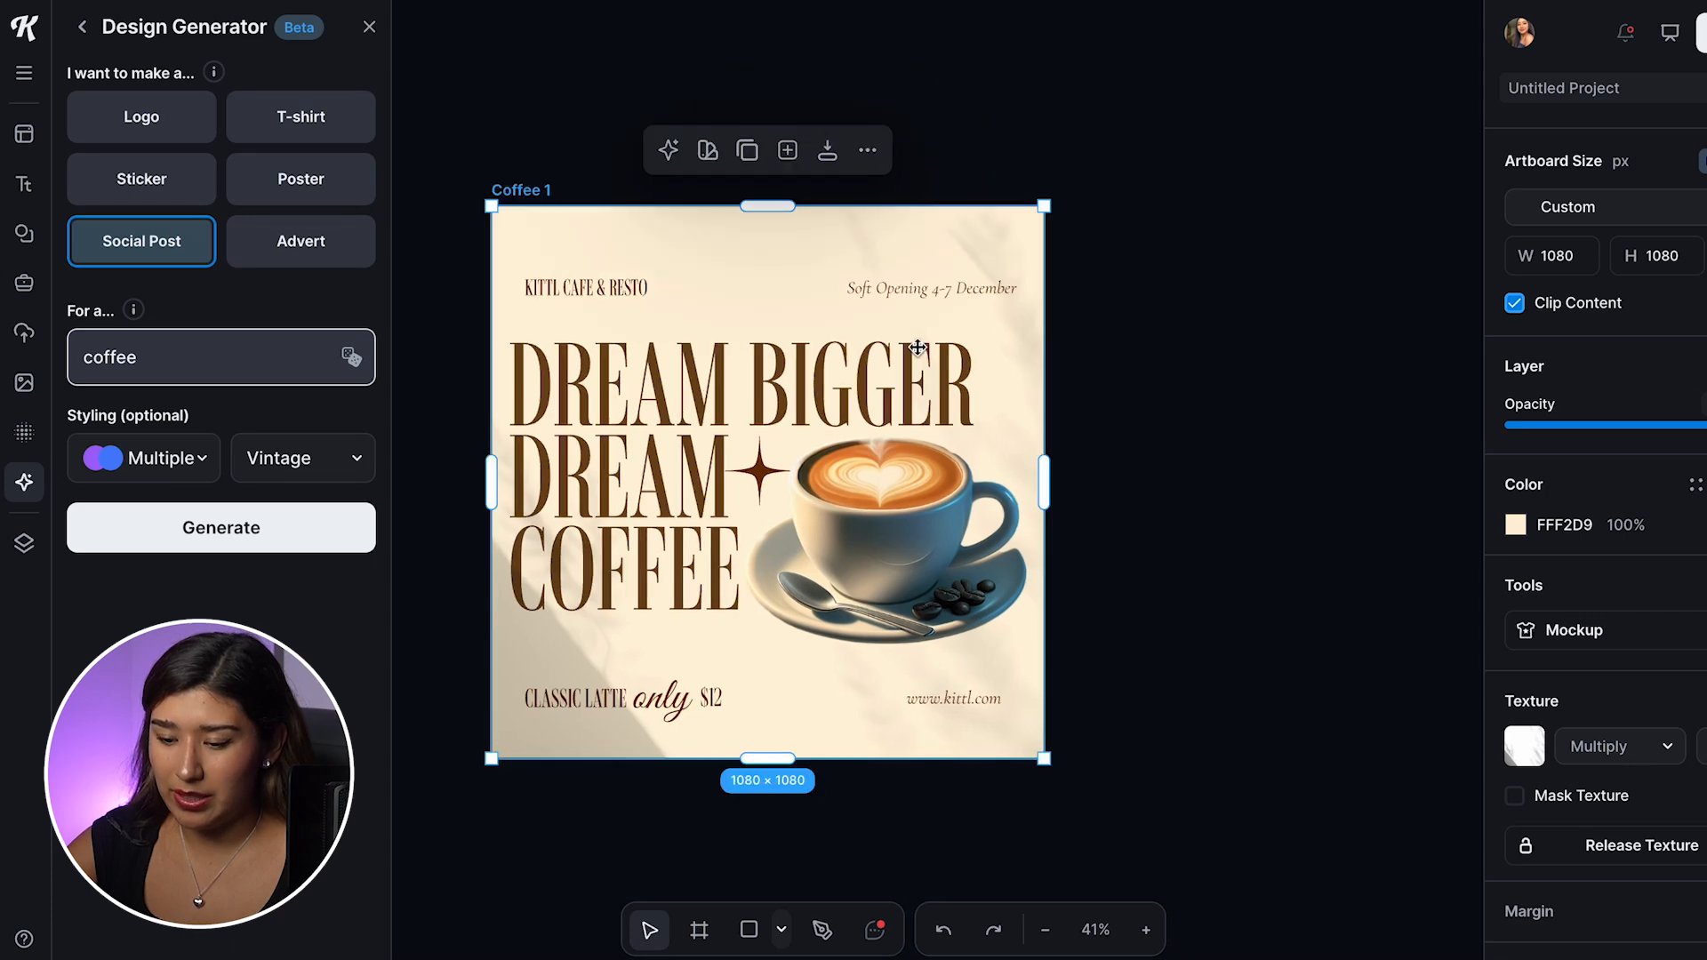
pyautogui.click(1129, 320)
pyautogui.moveTo(435, 242); pyautogui.dragTo(1107, 761)
pyautogui.press('Delete')
pyautogui.click(836, 403)
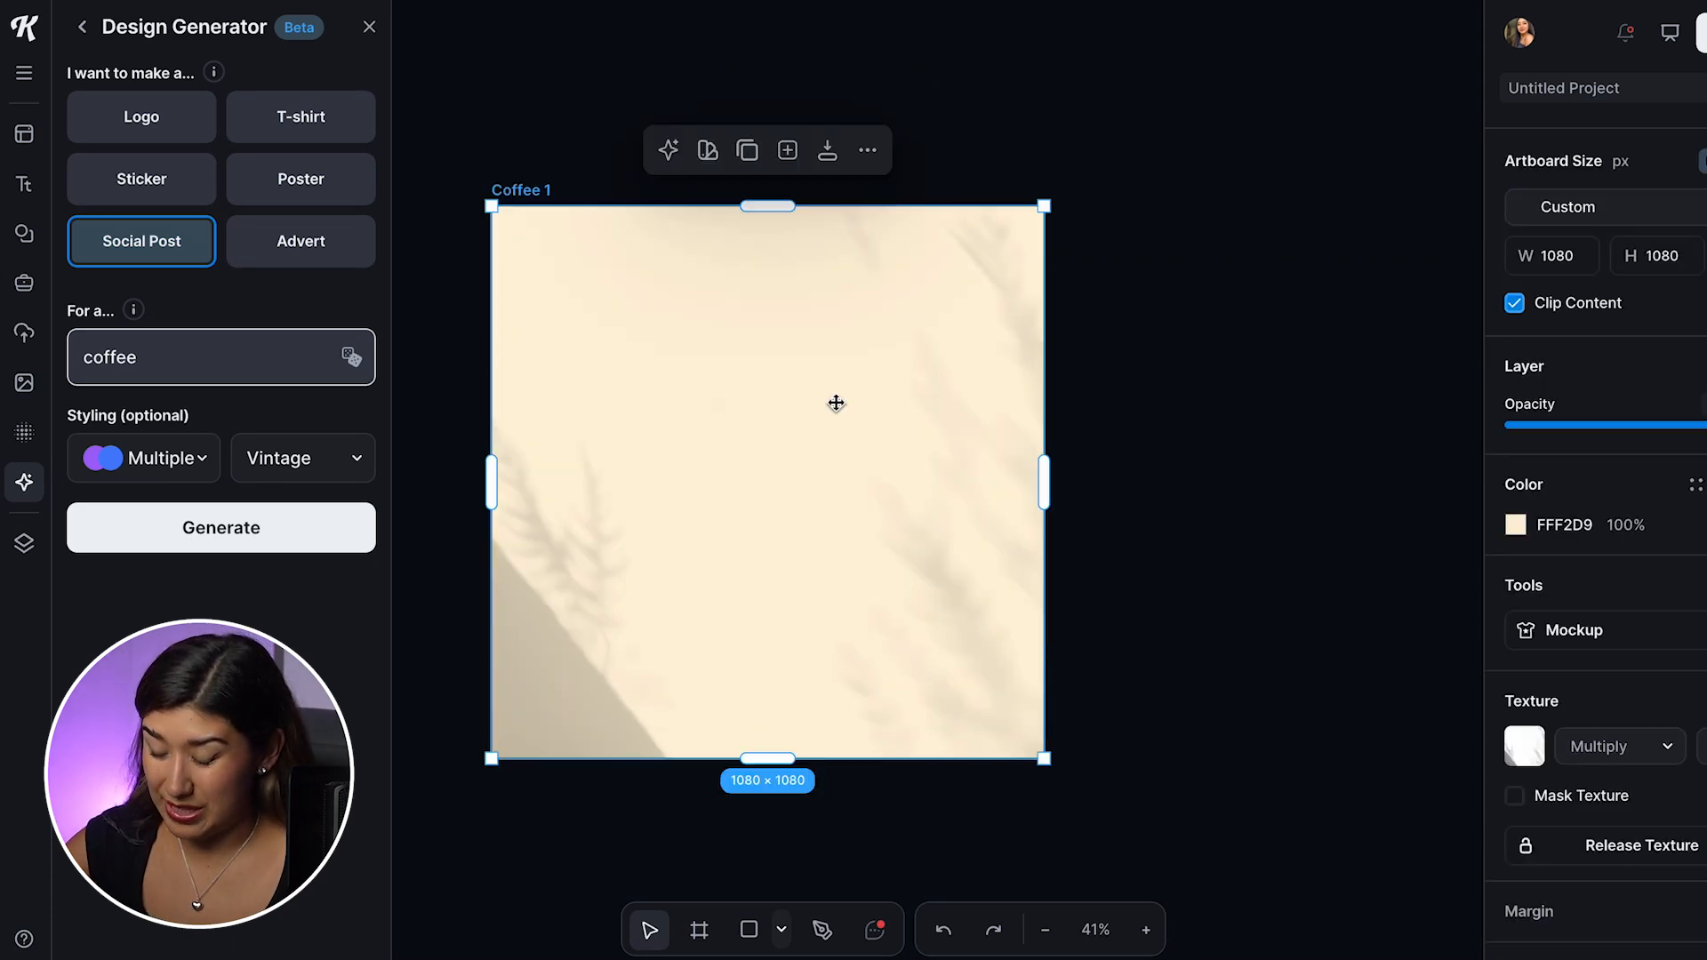
pyautogui.press('Delete')
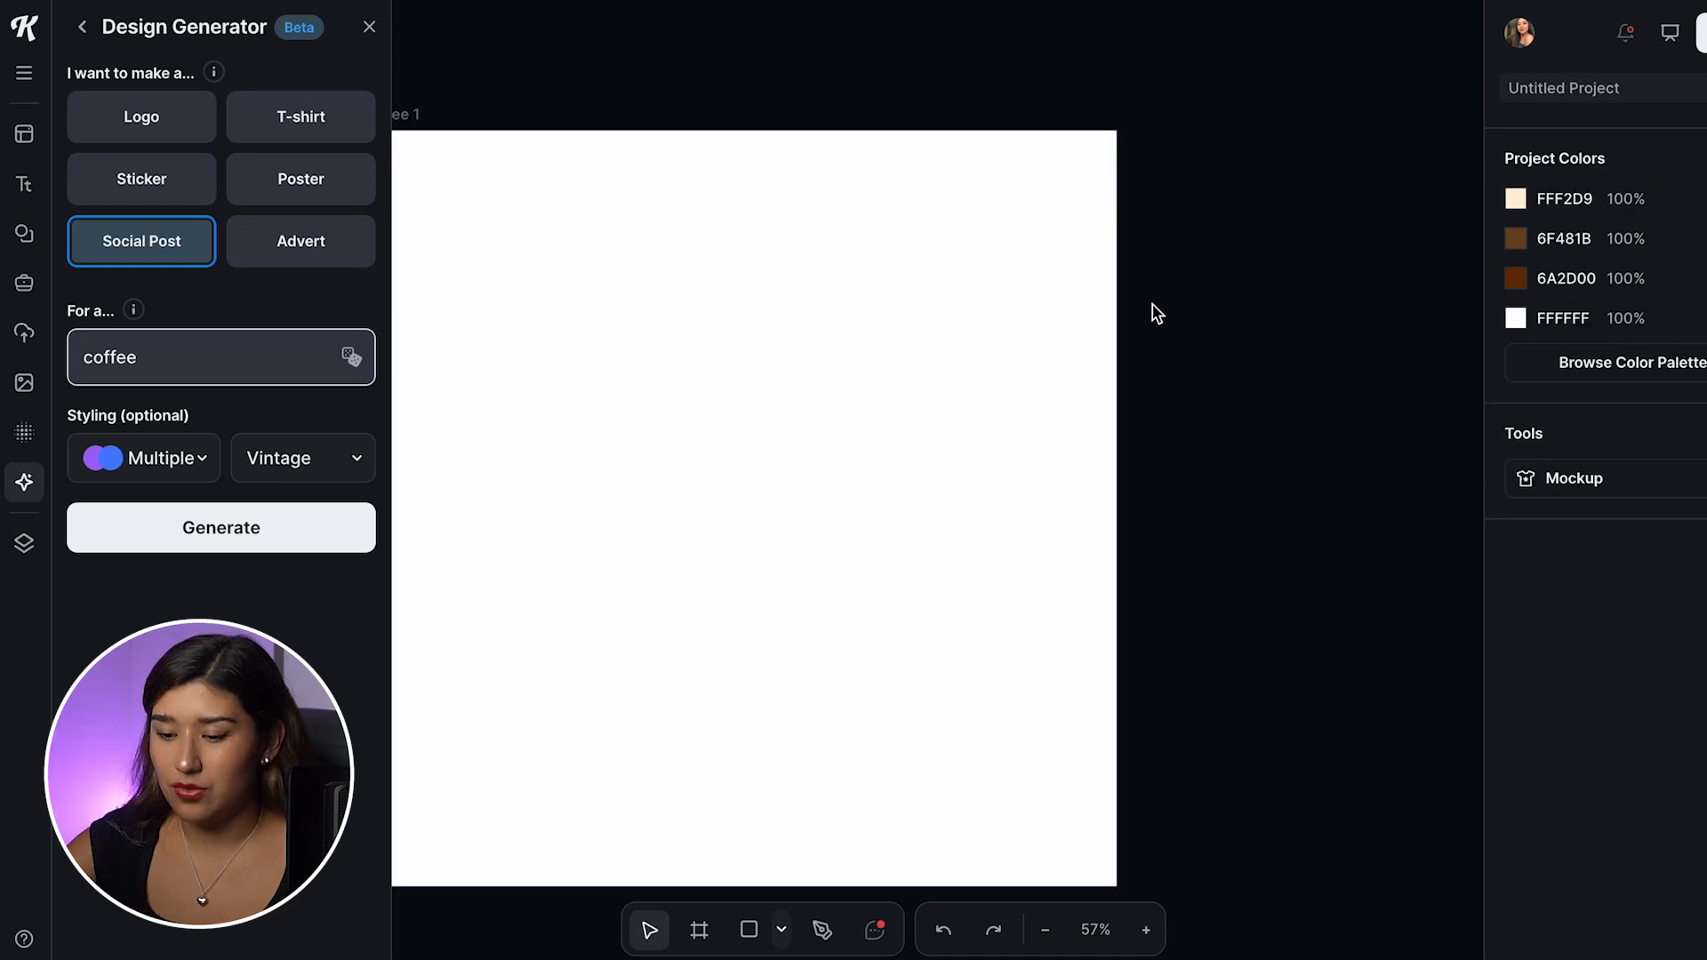
pyautogui.scroll(-2, 1154, 312)
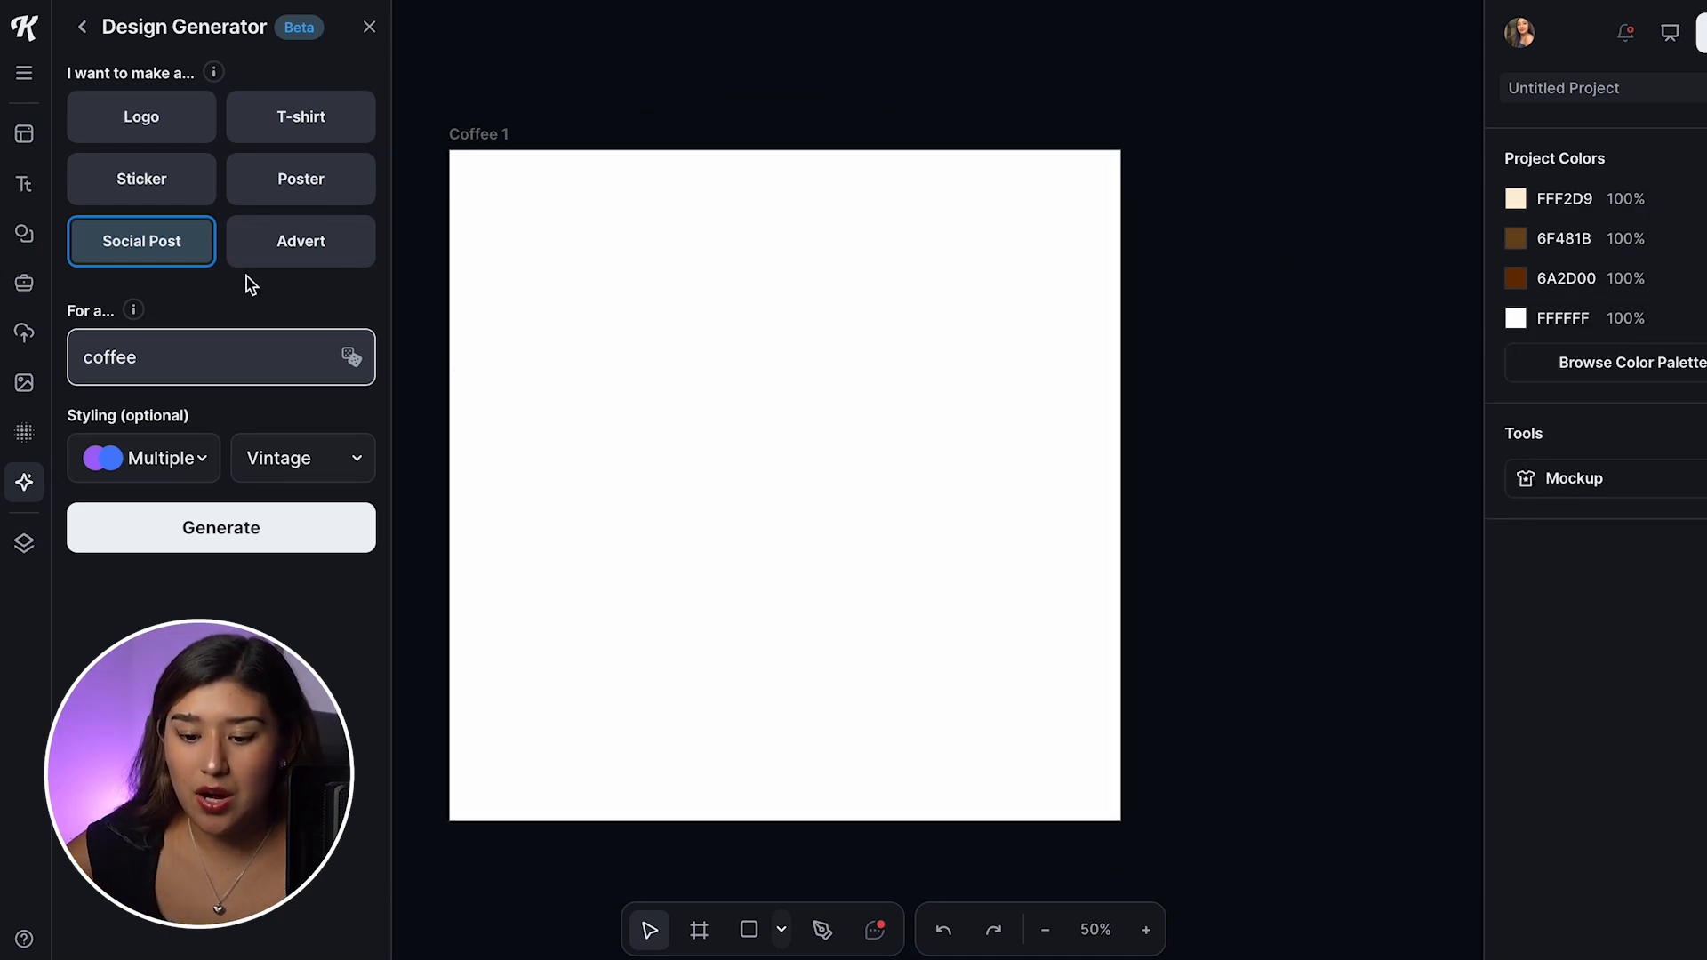
# Step: Generate the coffee designs and add the BREWING JOY and COFFEE FEST results to the canvas
pyautogui.click(283, 531)
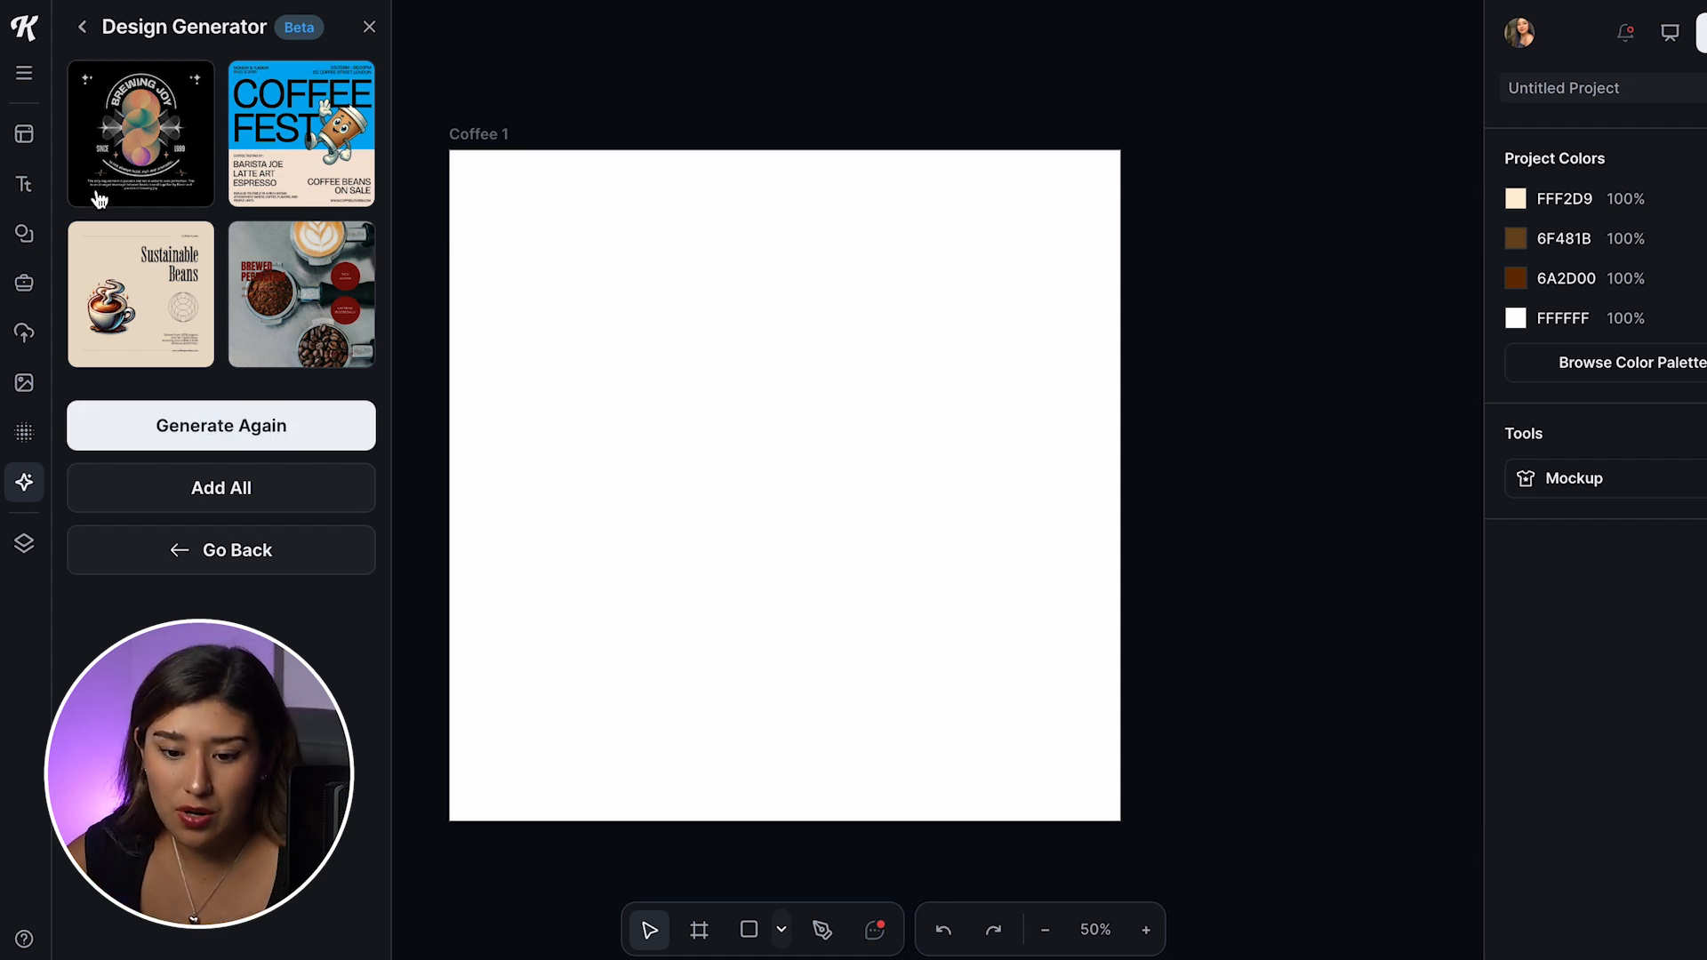
pyautogui.click(177, 137)
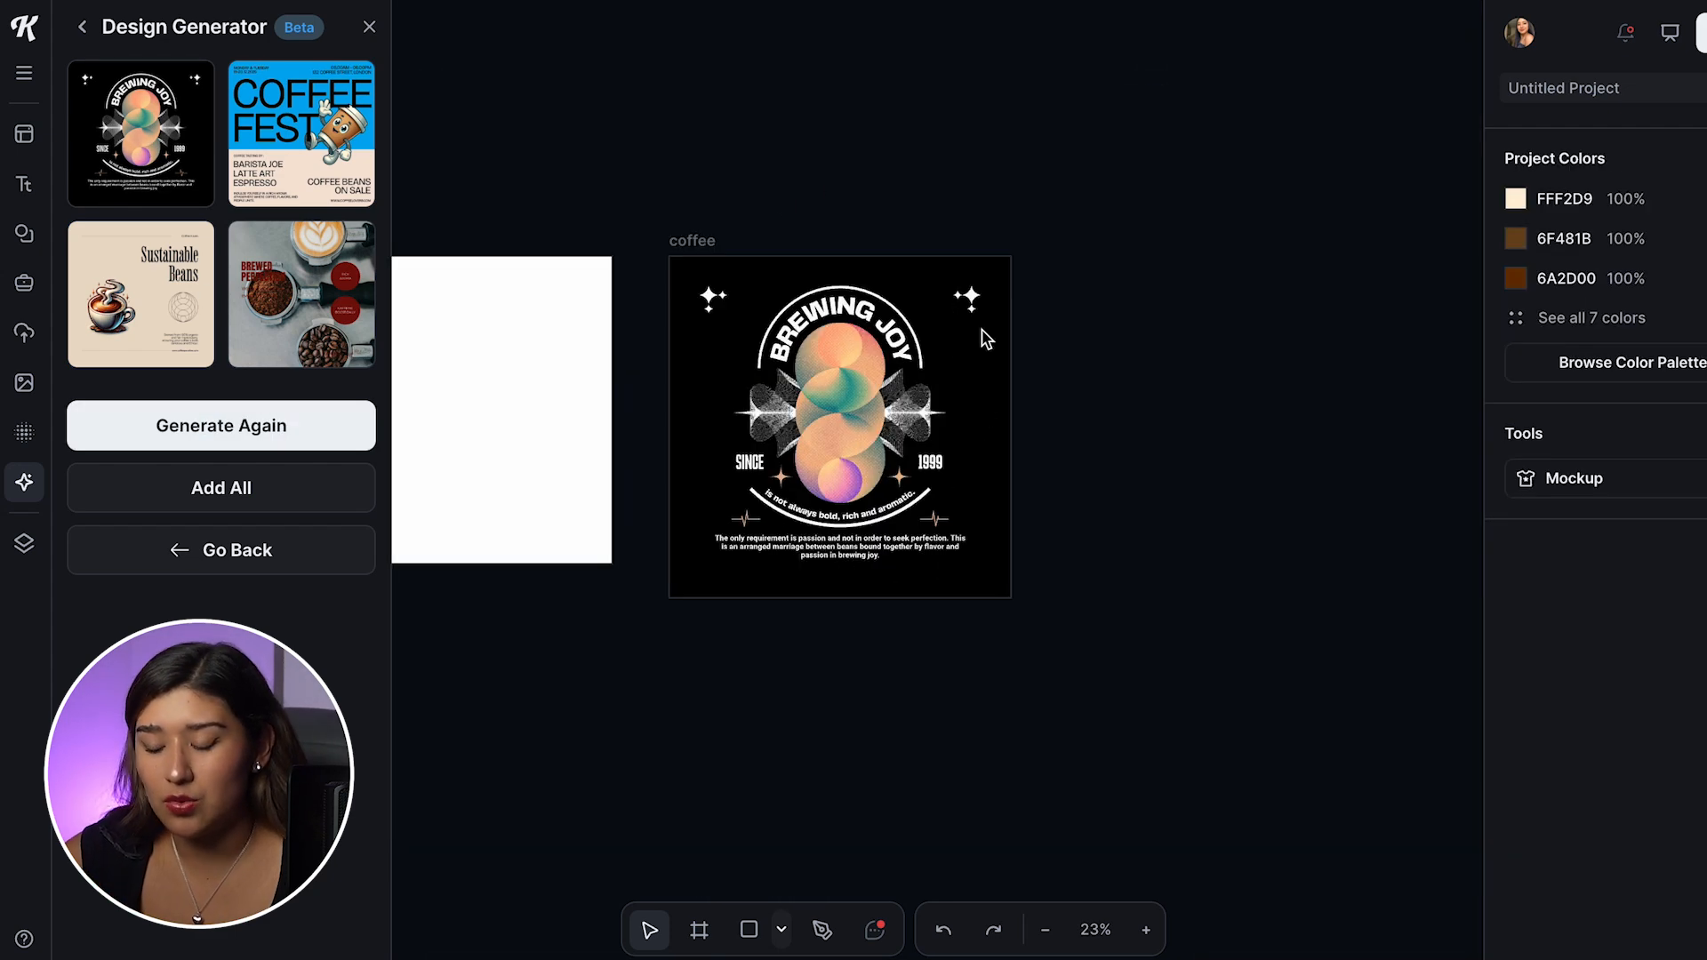
pyautogui.moveTo(665, 208); pyautogui.dragTo(1013, 598)
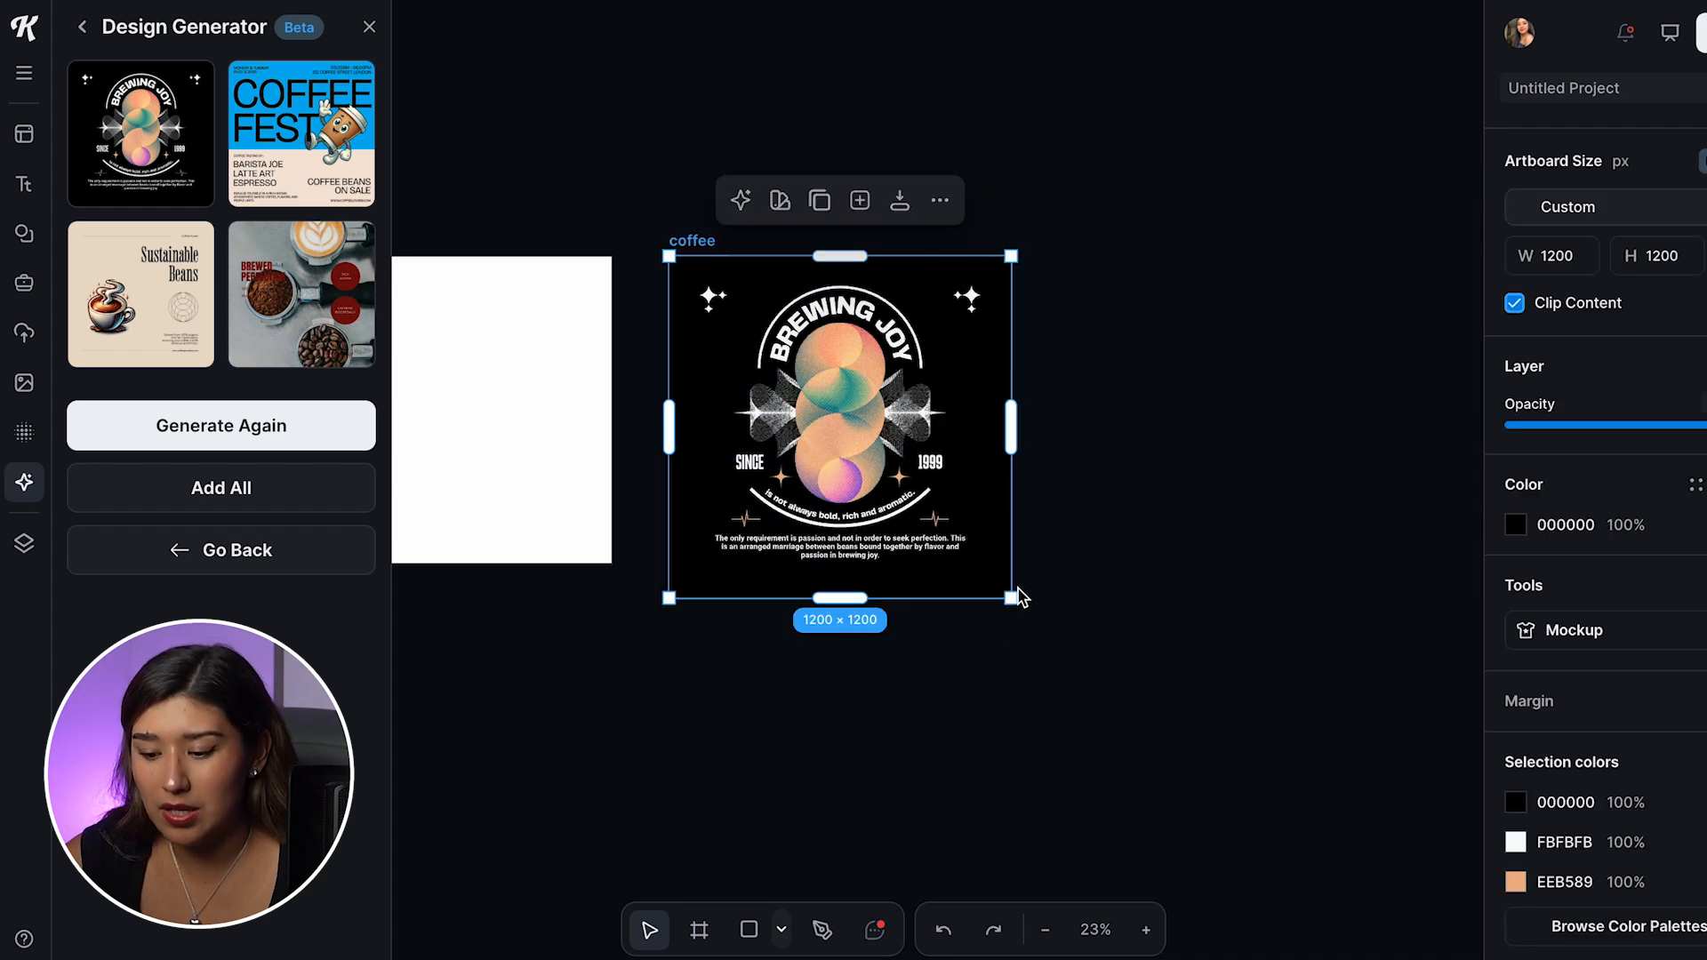
pyautogui.click(1043, 526)
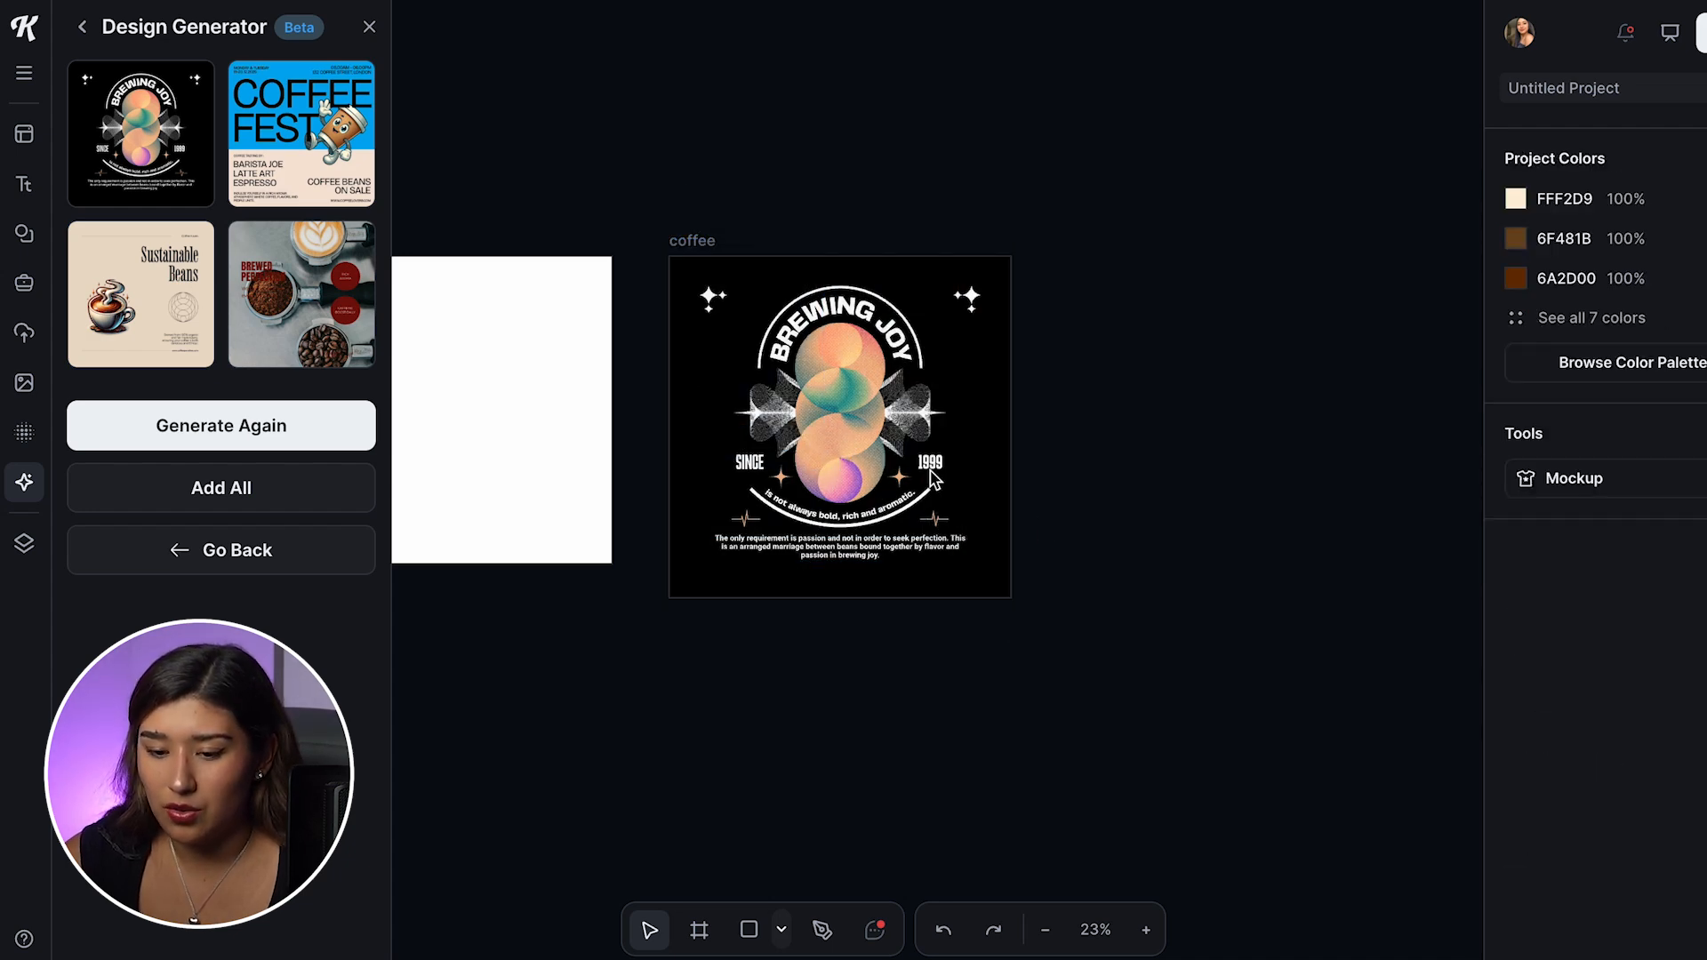
pyautogui.click(320, 178)
pyautogui.scroll(-5, 791, 435)
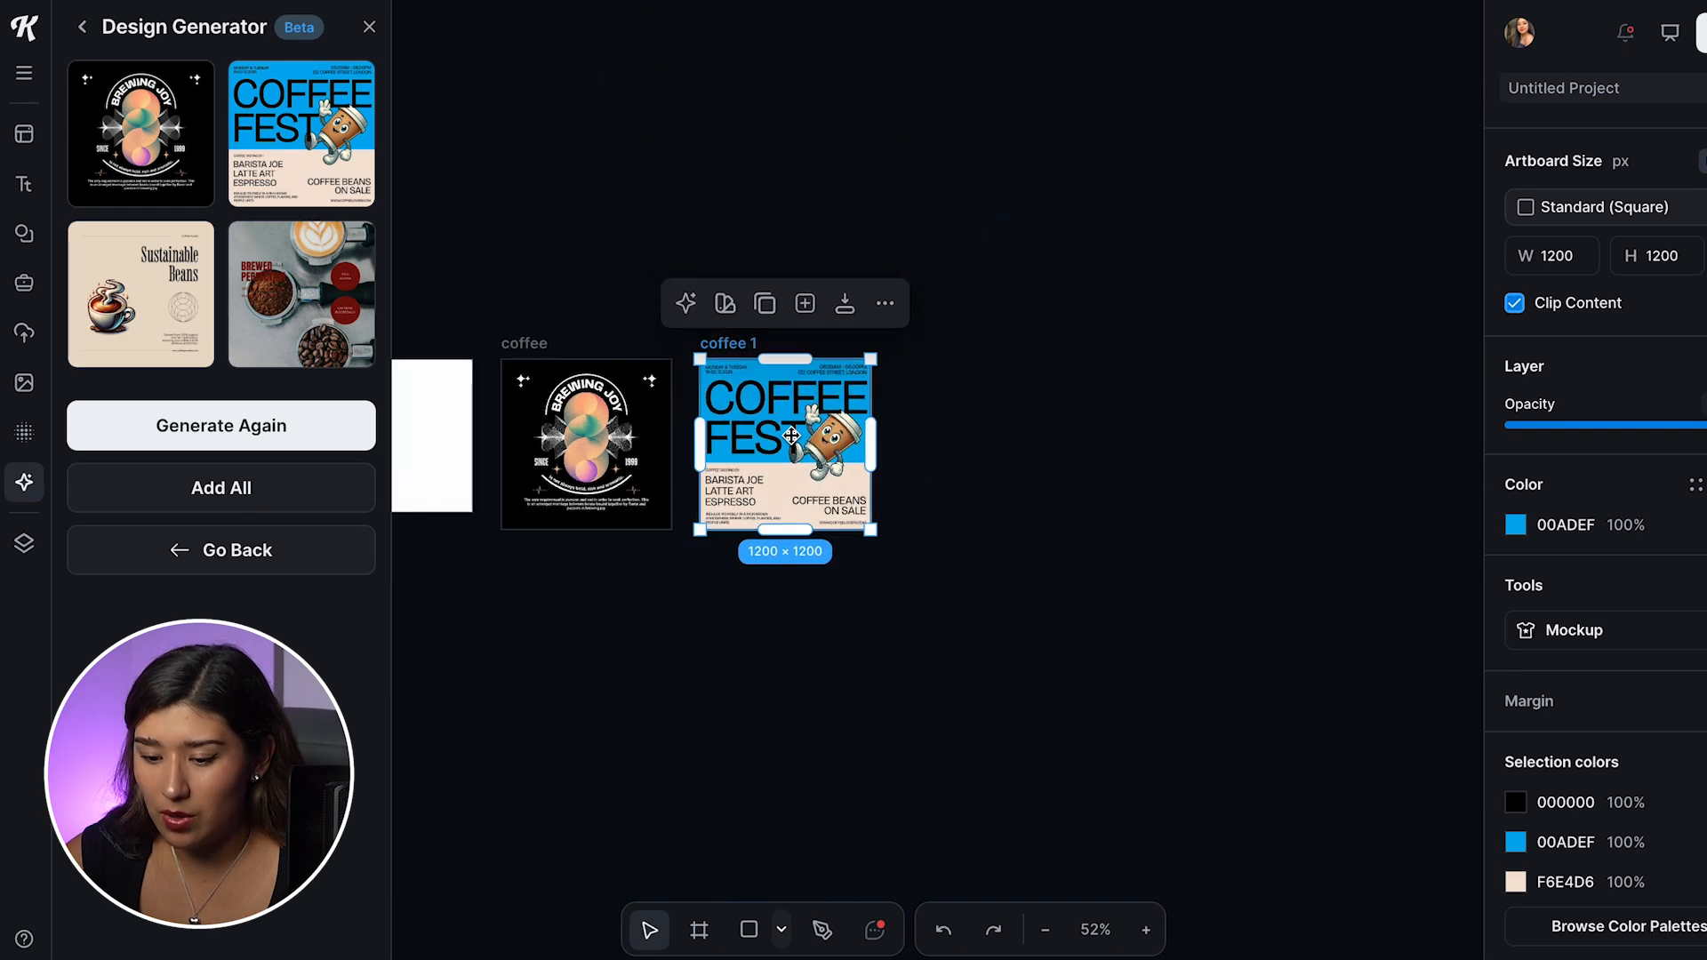
pyautogui.click(918, 454)
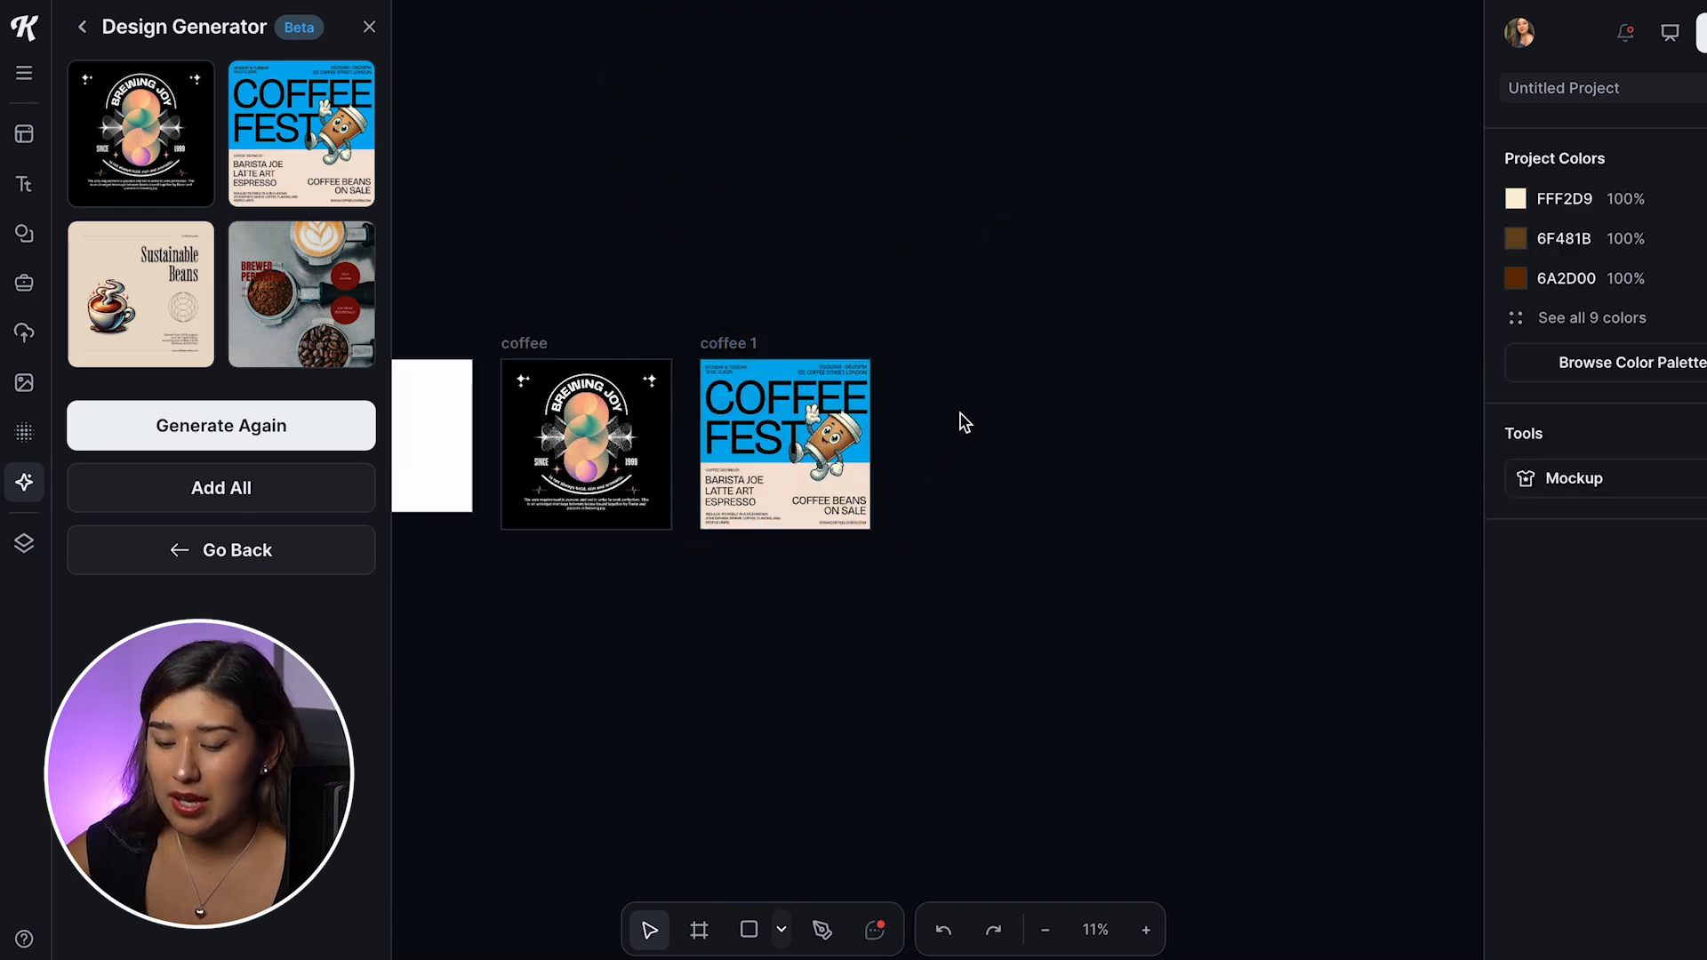
# Step: Move the BREWING JOY texts and decorations together from the black artboard onto the blank Coffee 1 artboard
pyautogui.hscroll(-2, 966, 417)
pyautogui.scroll(1, 967, 415)
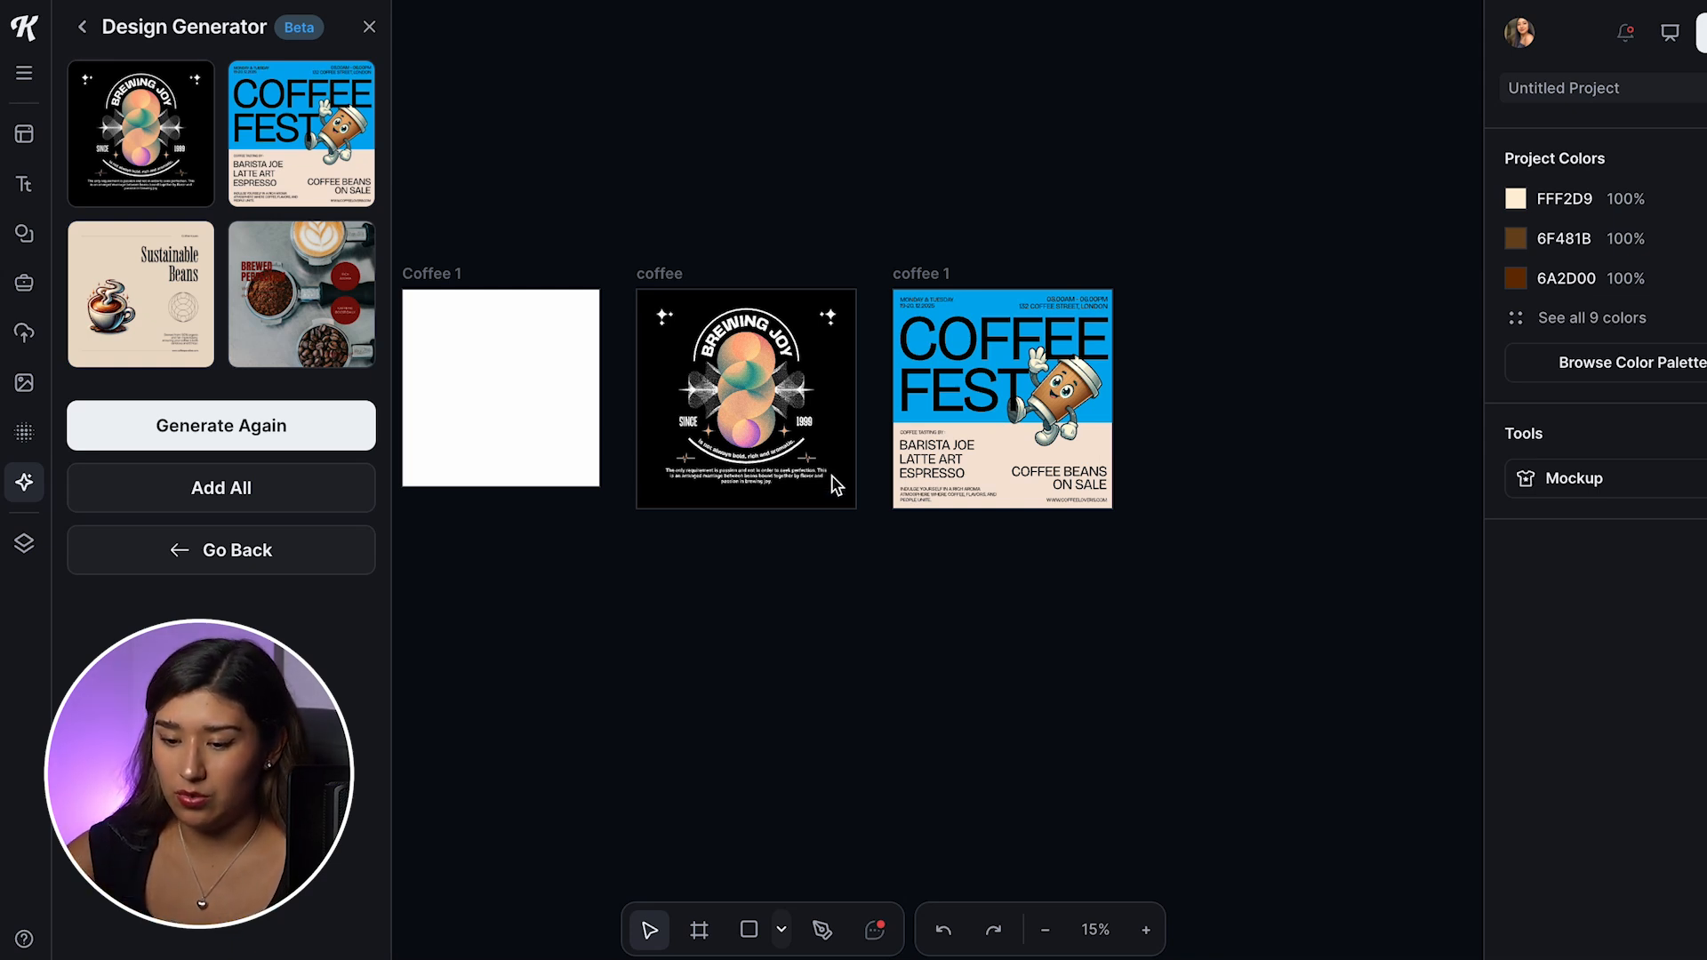
pyautogui.scroll(5, 836, 484)
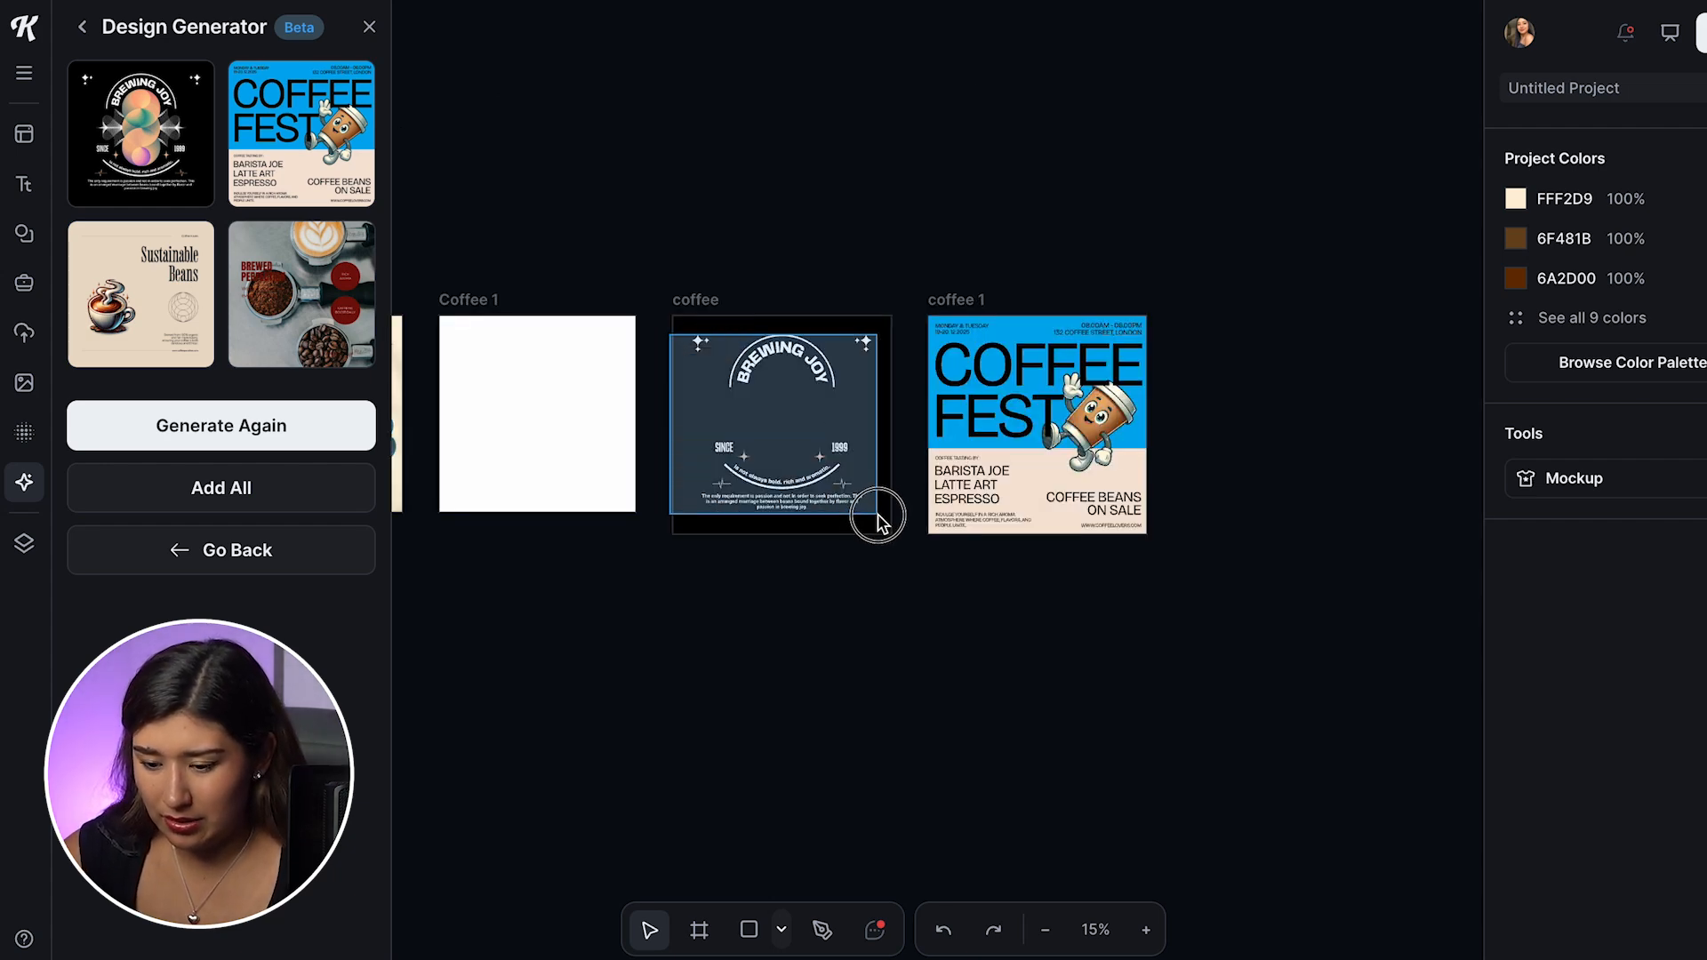
pyautogui.click(677, 316)
pyautogui.moveTo(678, 316); pyautogui.dragTo(876, 529)
pyautogui.click(781, 372)
pyautogui.moveTo(649, 306); pyautogui.dragTo(876, 529)
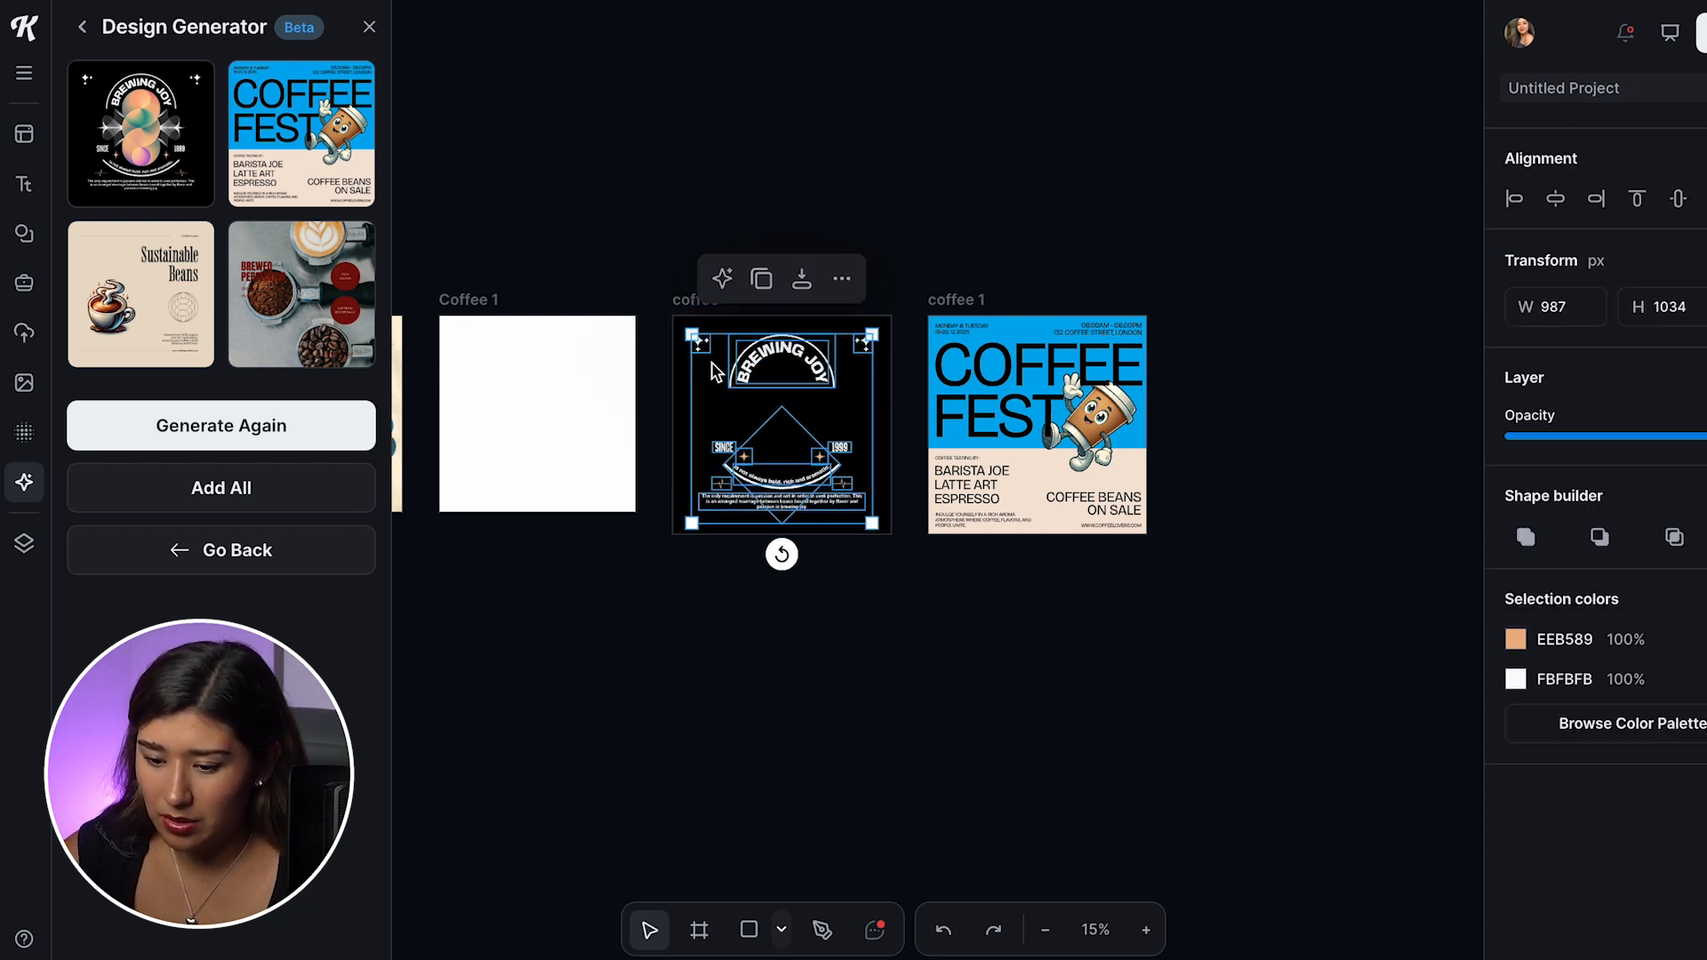
pyautogui.moveTo(747, 360); pyautogui.dragTo(466, 342)
# Step: Recolor the moved BREWING JOY elements, changing both the orange and the off-white to black 000000
pyautogui.click(1515, 640)
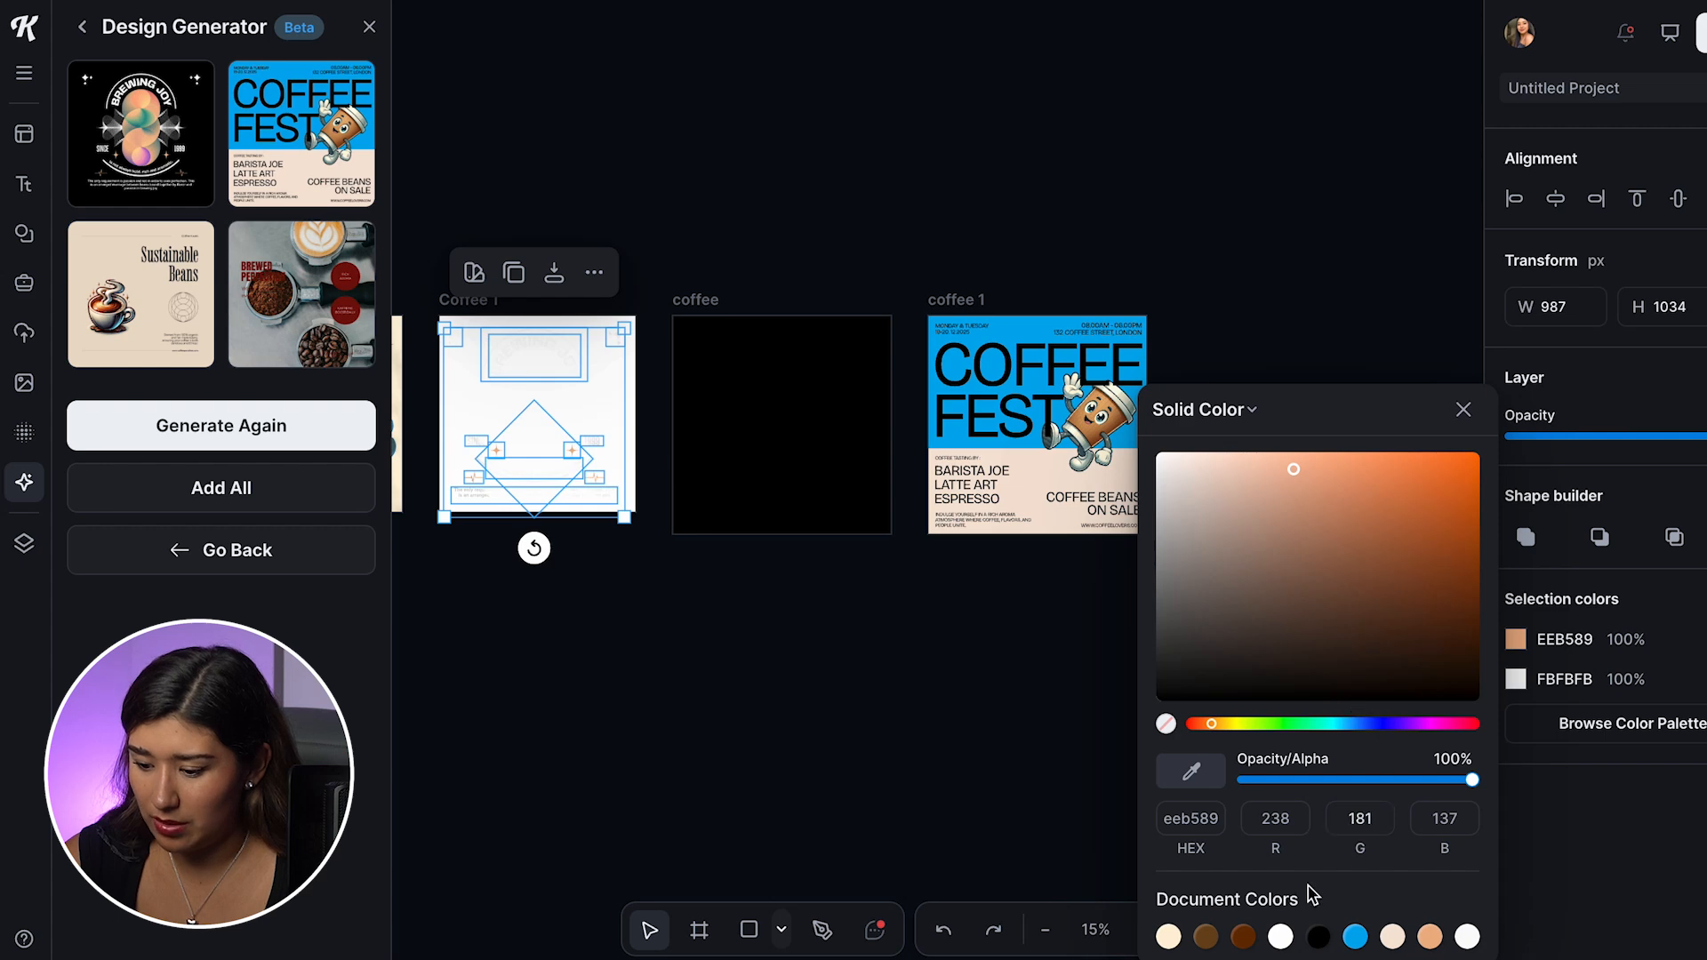
pyautogui.click(1319, 938)
pyautogui.click(1516, 678)
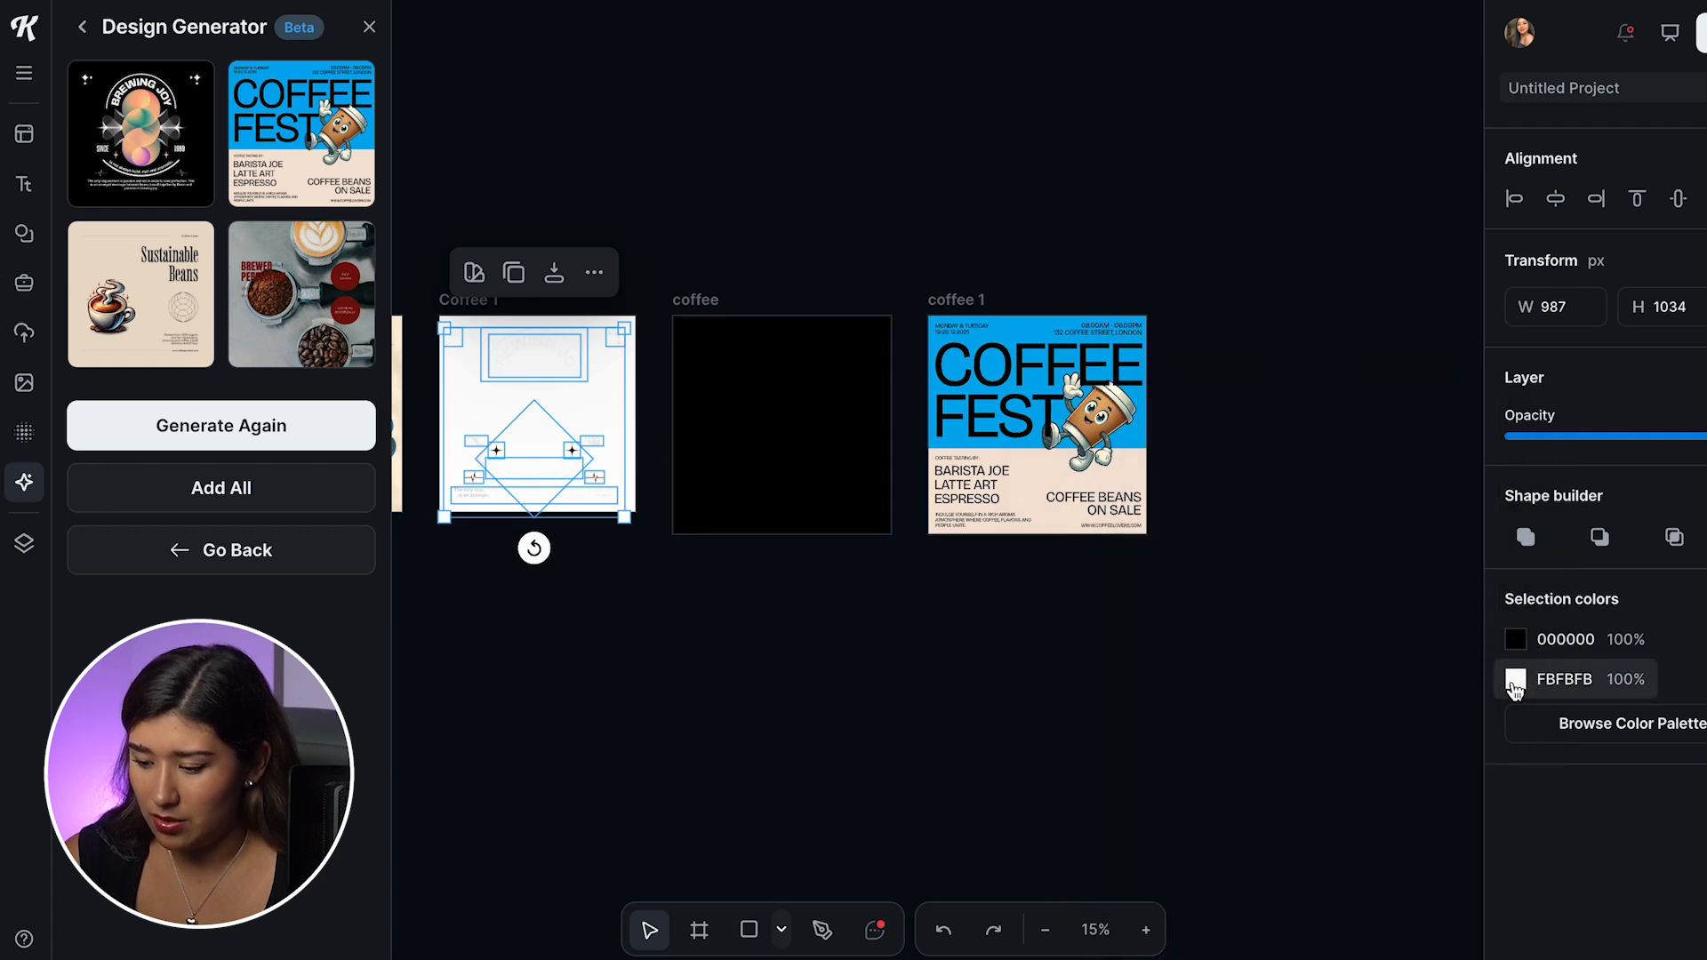
pyautogui.click(1319, 936)
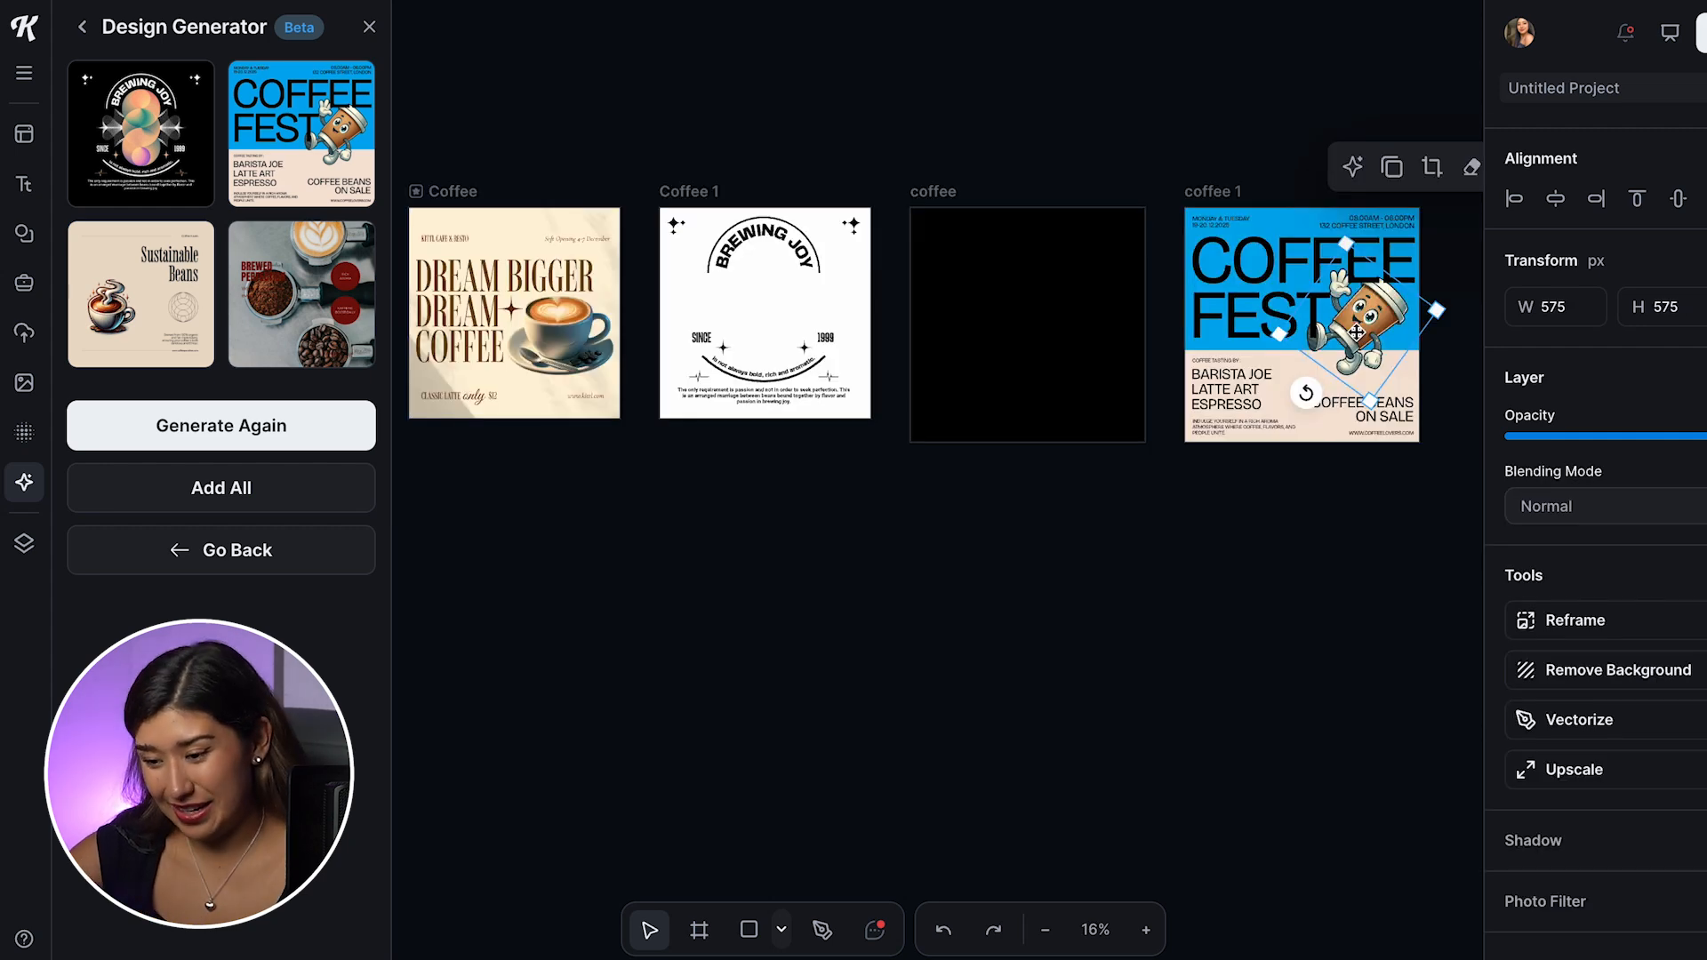
# Step: Move the walking coffee cup mascot from the COFFEE FEST design into the center of the BREWING JOY artwork
pyautogui.moveTo(1355, 332); pyautogui.dragTo(772, 300)
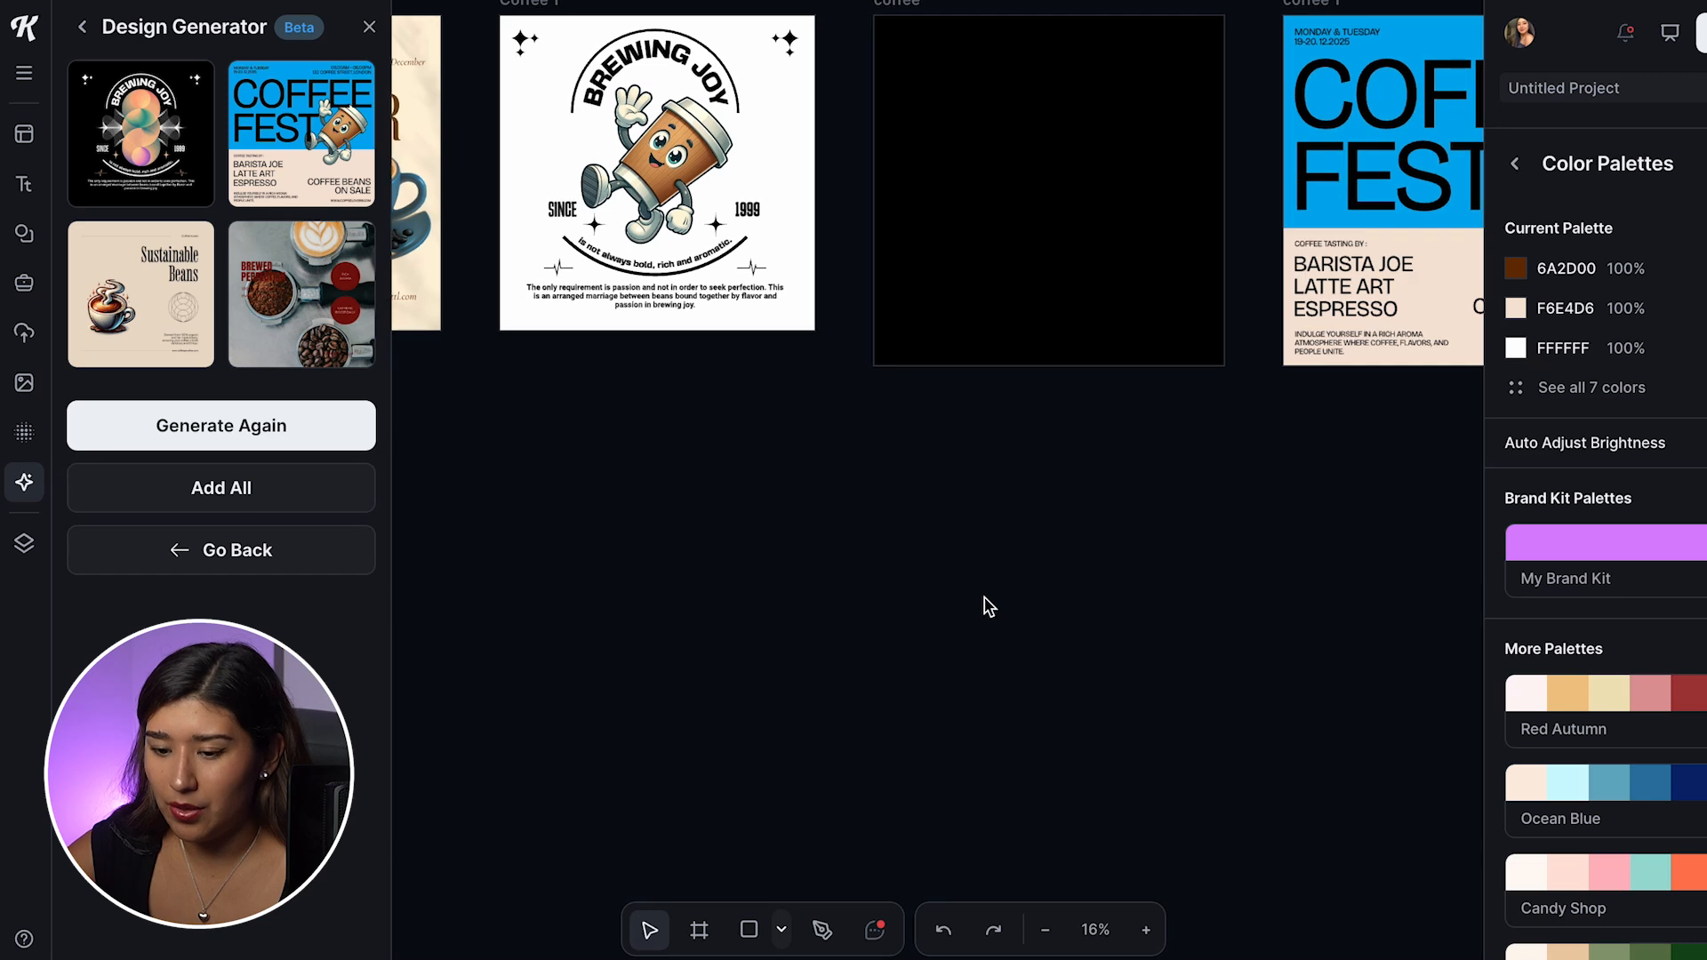
pyautogui.scroll(2, 985, 598)
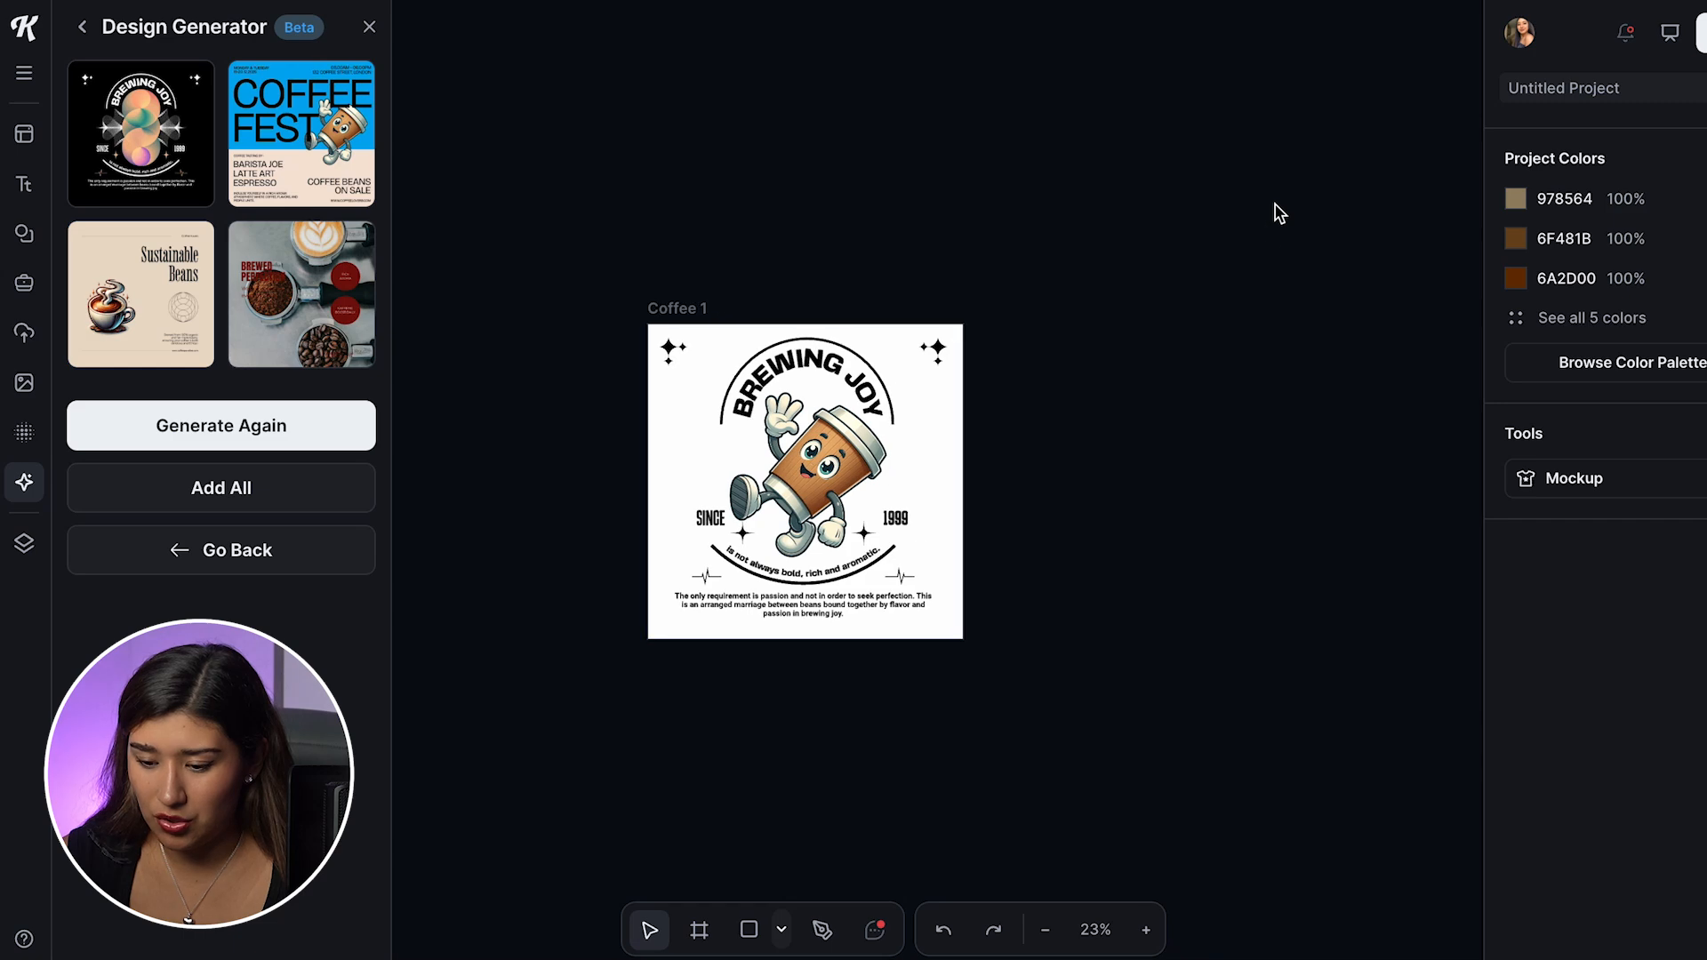
pyautogui.click(958, 436)
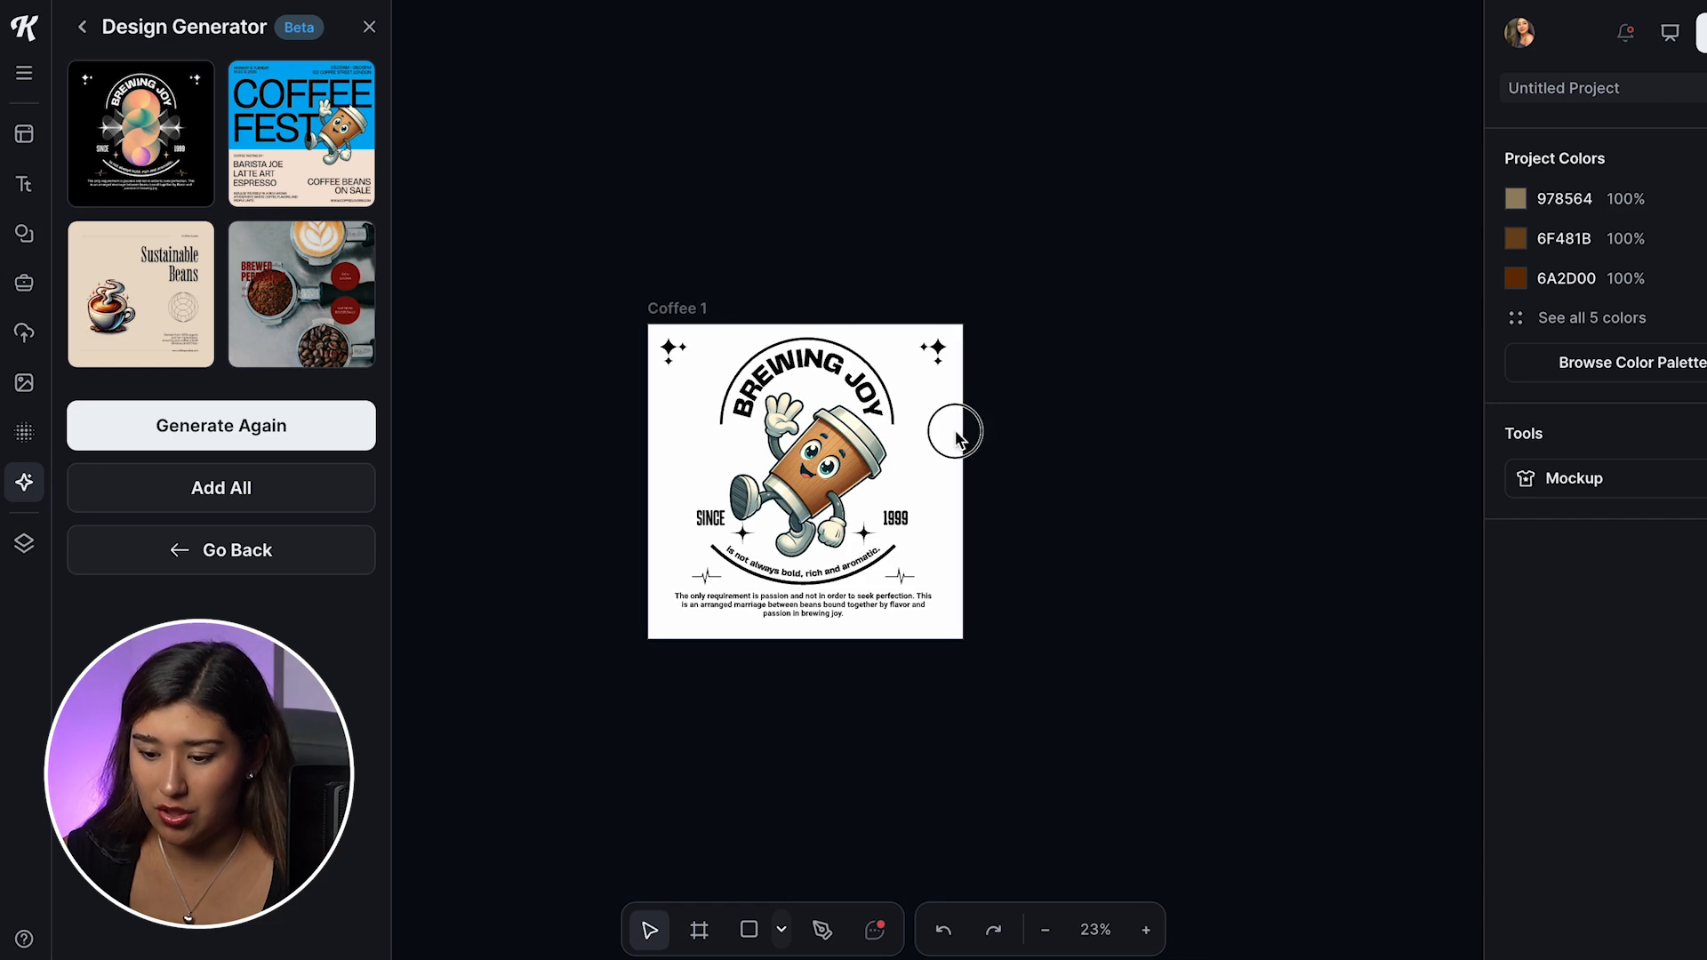